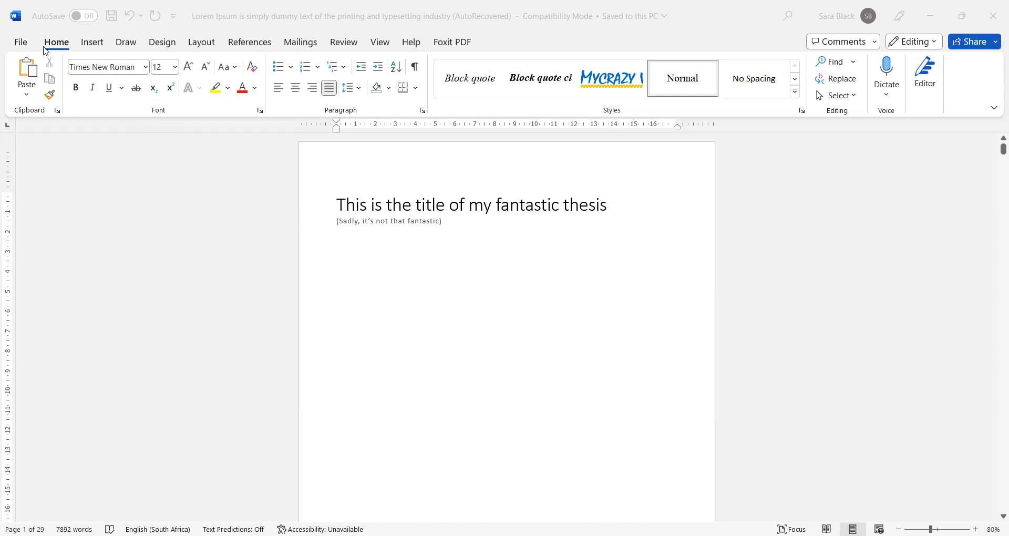
Step: Display the paragraph marks and other hidden formatting symbols in the thesis document
{"action": "left_click", "coordinate": [438, 240]}
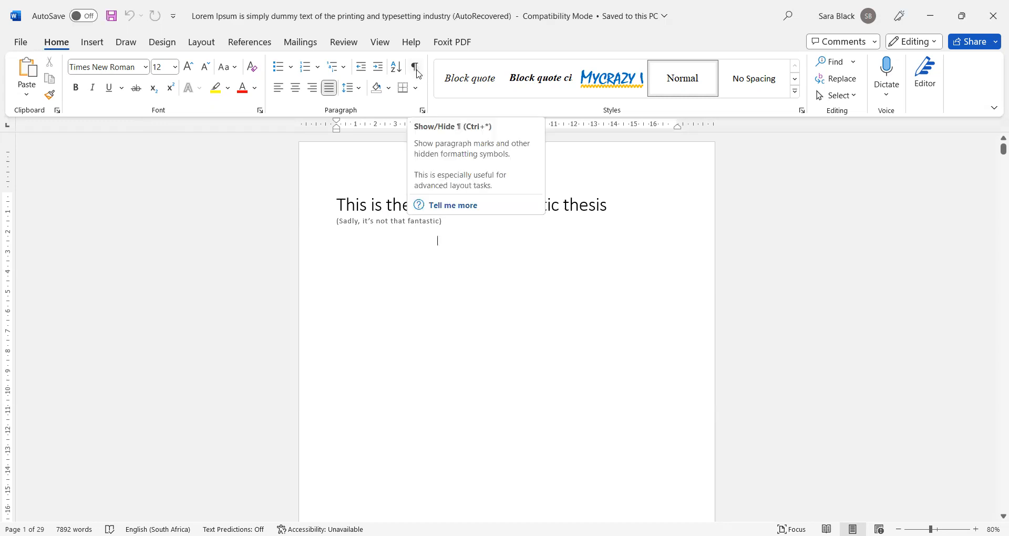
{"action": "left_click", "coordinate": [415, 69]}
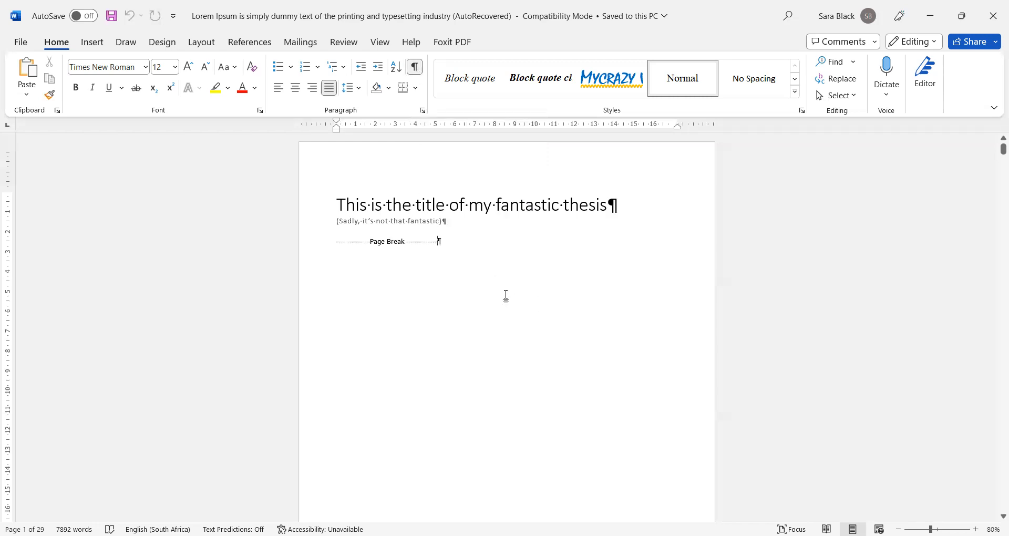
{"action": "scroll", "coordinate": [468, 228], "scroll_direction": "down", "scroll_amount": 5}
{"action": "scroll", "coordinate": [465, 231], "scroll_direction": "up", "scroll_amount": 5}
Step: Check in the style gallery which style is applied to the thesis title
{"action": "left_click", "coordinate": [477, 206]}
{"action": "left_click", "coordinate": [412, 205]}
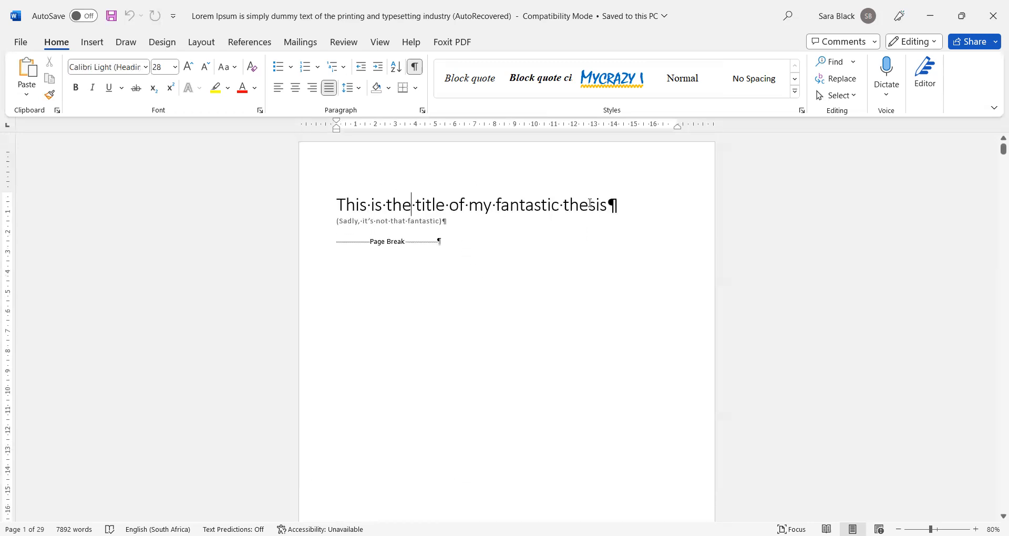
{"action": "left_click", "coordinate": [795, 91]}
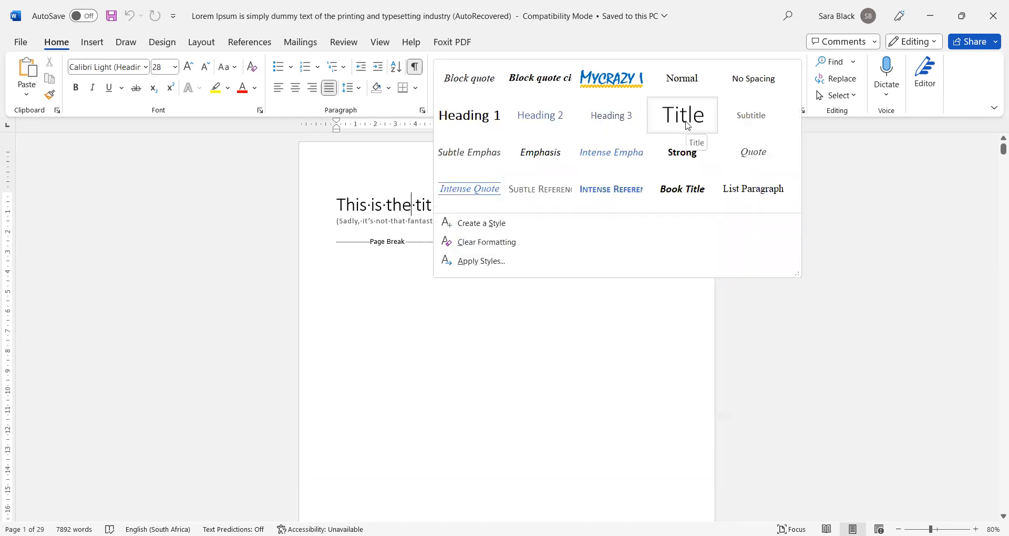
{"action": "left_click", "coordinate": [802, 61]}
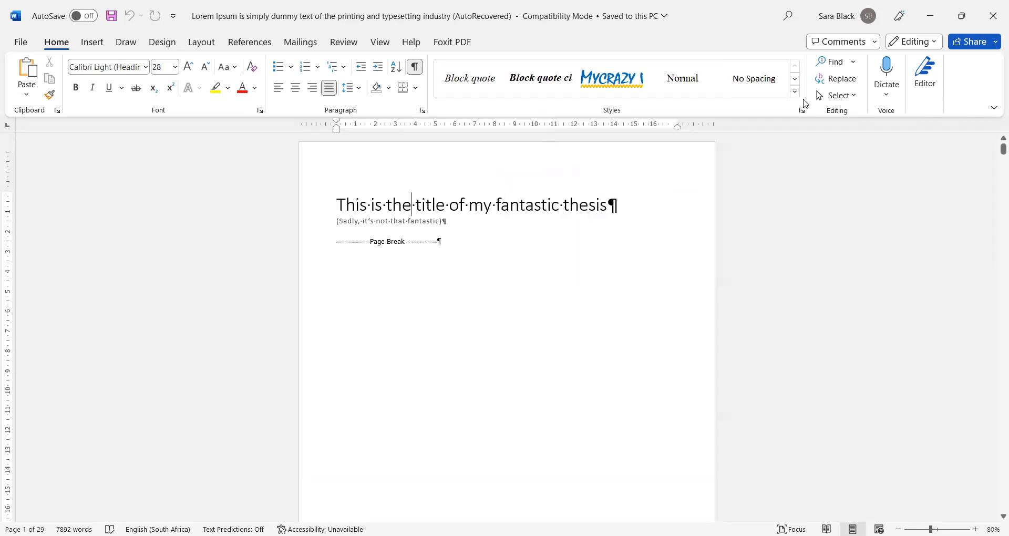
Step: Open the Styles pane, place it beside the page, and lengthen it to show more of the style list
{"action": "left_click", "coordinate": [801, 111]}
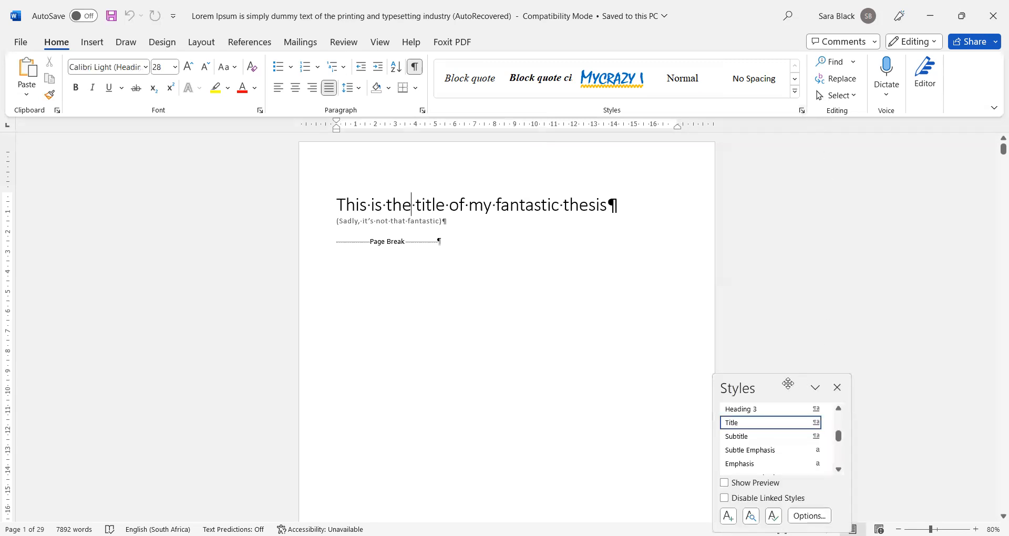
{"action": "left_click_drag", "start_coordinate": [786, 383], "coordinate": [877, 136]}
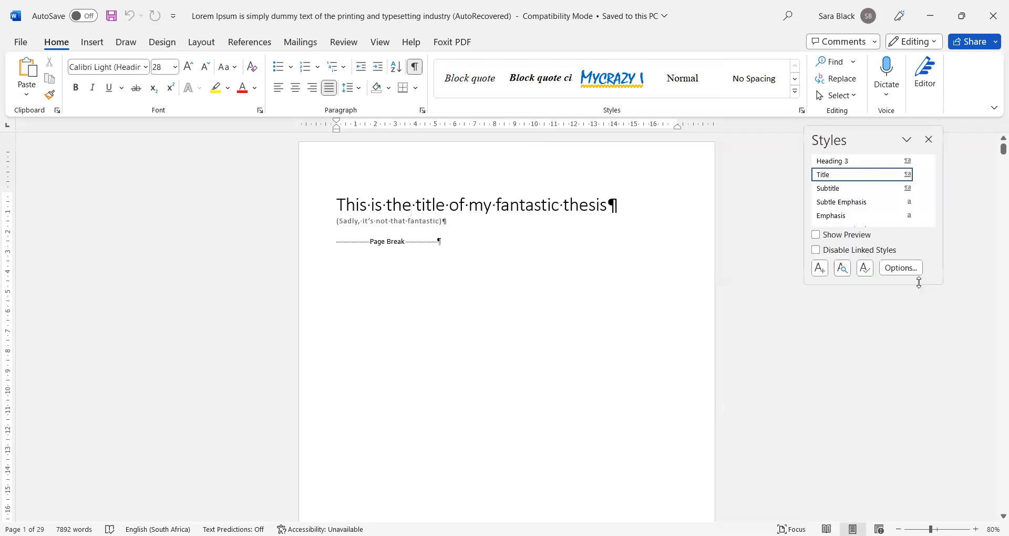
{"action": "left_click_drag", "start_coordinate": [935, 285], "coordinate": [935, 519]}
{"action": "left_click_drag", "start_coordinate": [874, 140], "coordinate": [903, 138]}
Step: Add six empty paragraphs after the subtitle on the title page, and delete them again
{"action": "left_click", "coordinate": [470, 227]}
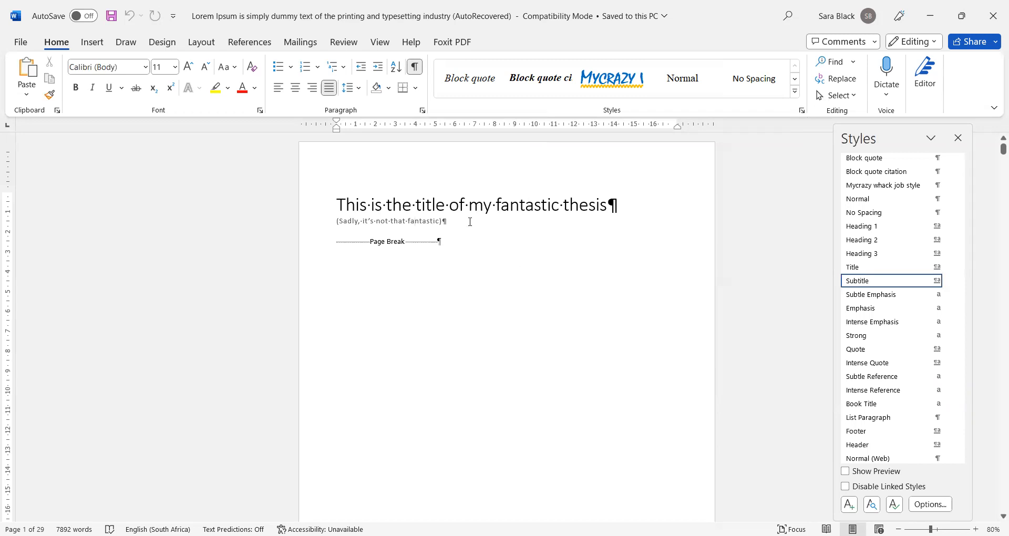
{"action": "key", "text": "Return"}
{"action": "key", "text": "Return"}
{"action": "key", "text": "Return"}
{"action": "key", "text": "Return"}
{"action": "key", "text": "Return"}
{"action": "key", "text": "Return"}
{"action": "key", "text": "BackSpace"}
{"action": "key", "text": "BackSpace"}
{"action": "key", "text": "BackSpace"}
{"action": "key", "text": "BackSpace"}
{"action": "key", "text": "BackSpace"}
{"action": "key", "text": "BackSpace"}
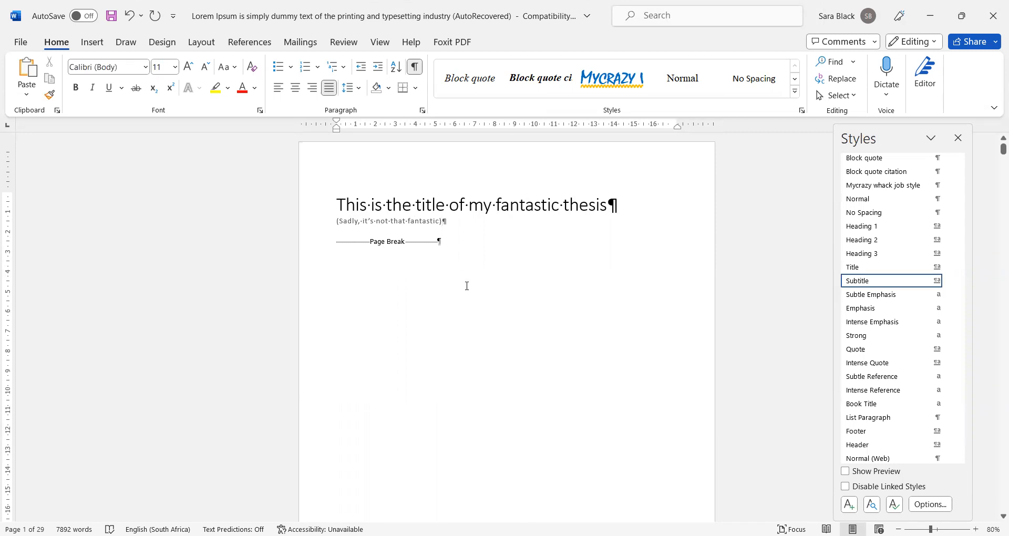
Step: Examine the page break after the abstract and the section break below the Table of Authorities placeholder
{"action": "scroll", "coordinate": [467, 285], "scroll_direction": "down", "scroll_amount": 15}
{"action": "scroll", "coordinate": [467, 285], "scroll_direction": "down", "scroll_amount": 2}
{"action": "scroll", "coordinate": [455, 323], "scroll_direction": "up", "scroll_amount": 4}
{"action": "scroll", "coordinate": [455, 323], "scroll_direction": "down", "scroll_amount": 4}
{"action": "left_click", "coordinate": [426, 243]}
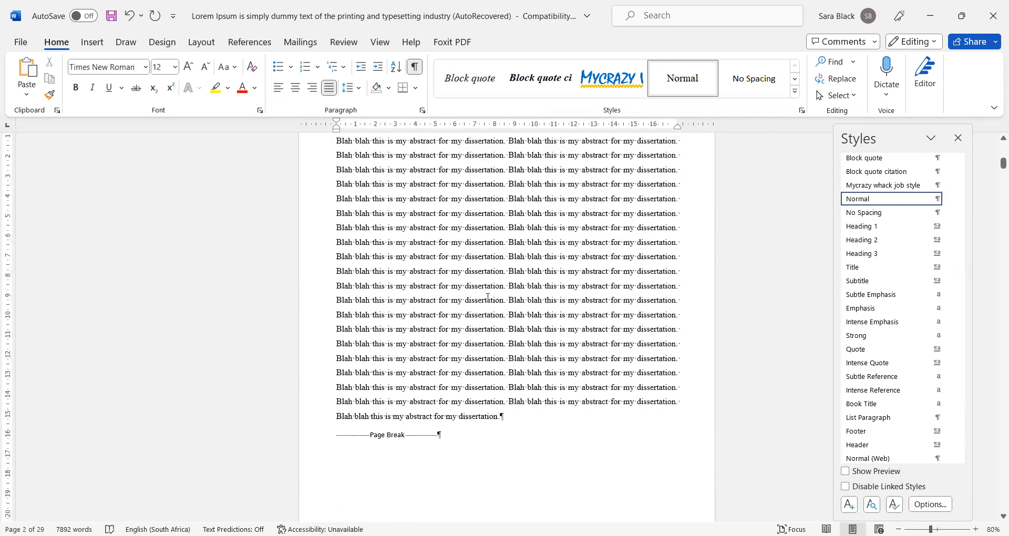
{"action": "scroll", "coordinate": [487, 297], "scroll_direction": "down", "scroll_amount": 8}
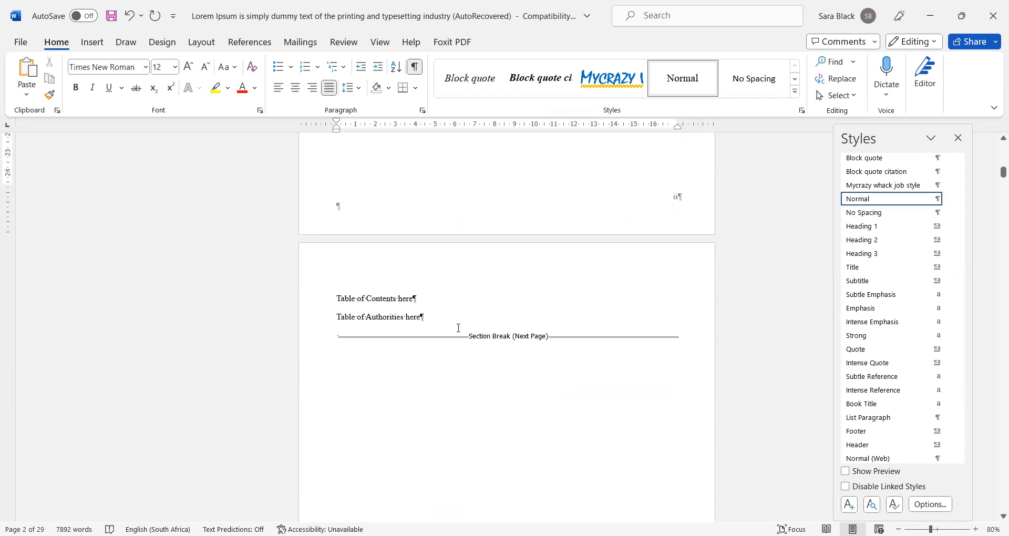
{"action": "left_click", "coordinate": [415, 341]}
{"action": "double_click", "coordinate": [426, 343]}
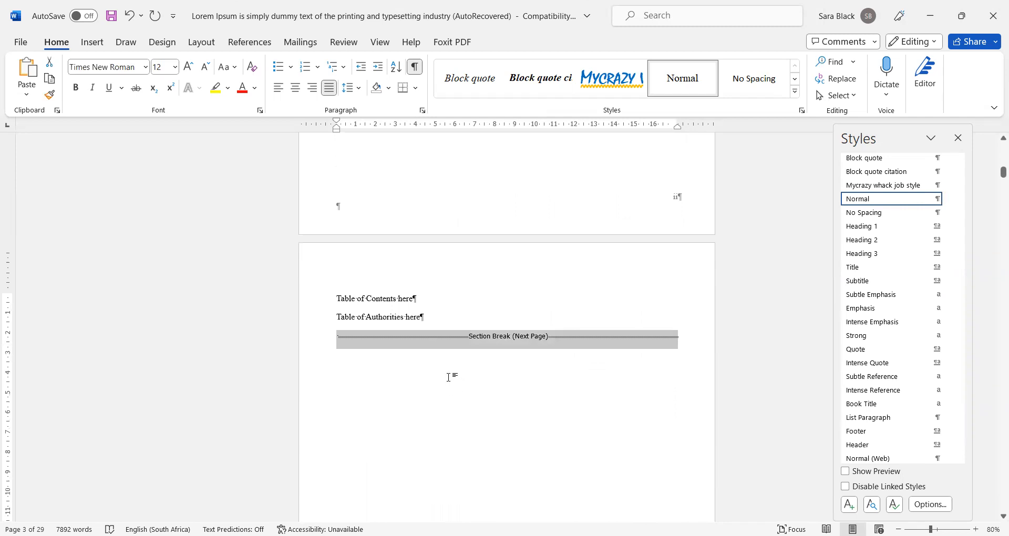
{"action": "key", "text": "Delete"}
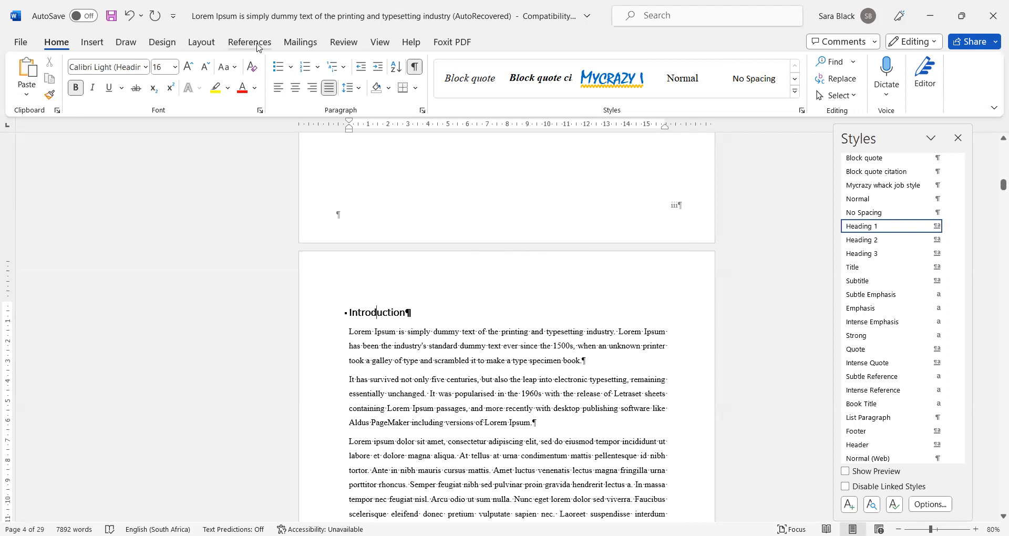
Step: Show the Navigation pane and jump to the References heading
{"action": "left_click", "coordinate": [380, 45]}
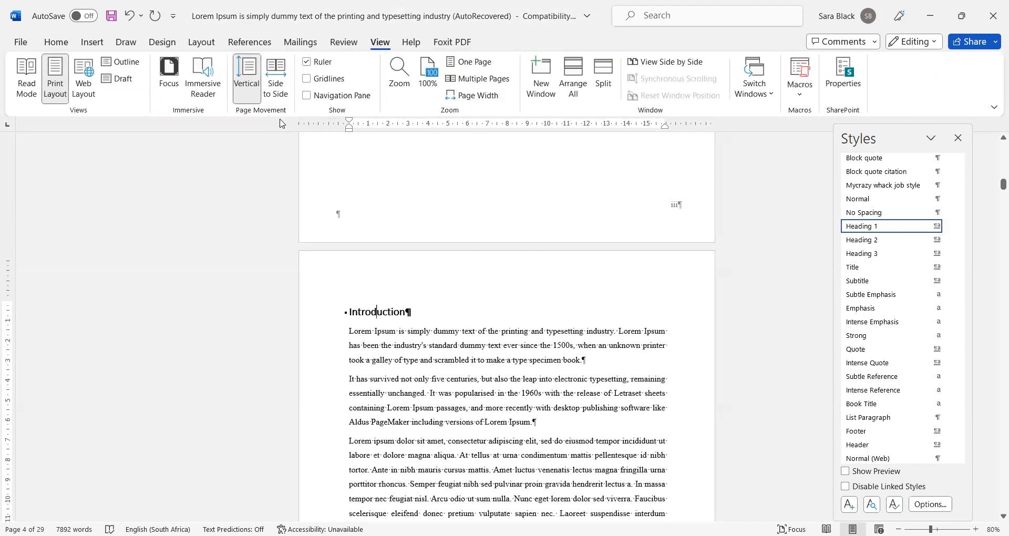
{"action": "left_click", "coordinate": [329, 96]}
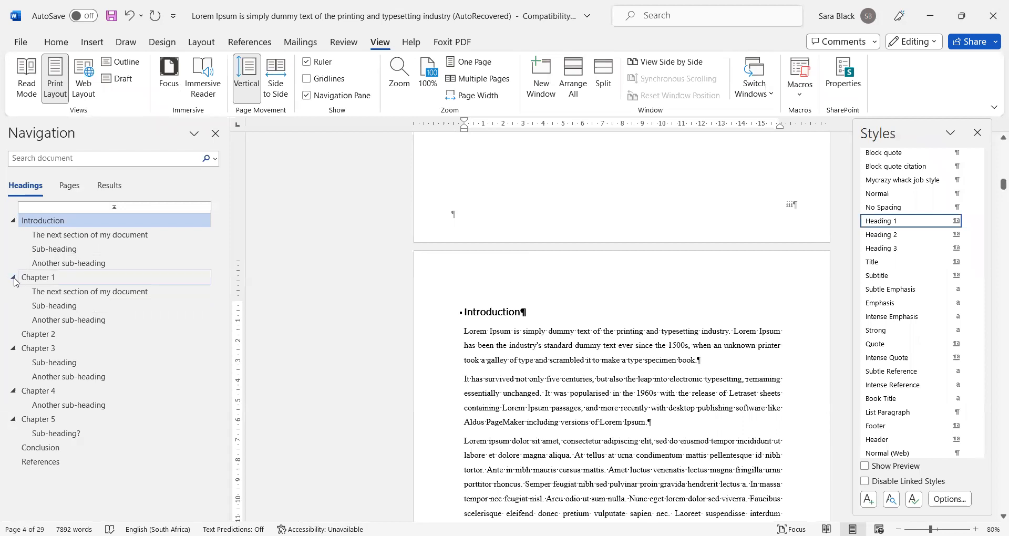
{"action": "left_click", "coordinate": [125, 467]}
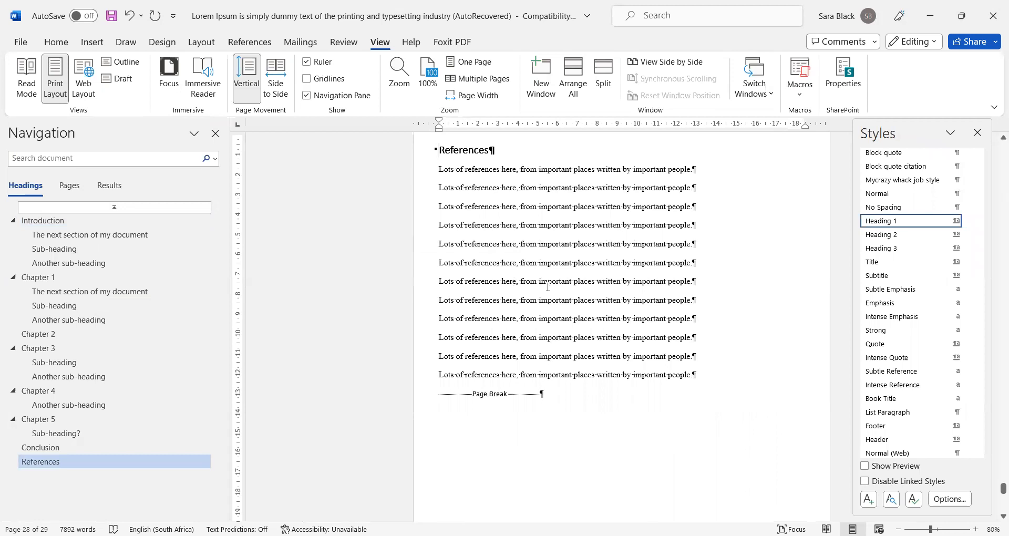
Step: Examine the footer of the page before References and the section break at the end of the Conclusion
{"action": "scroll", "coordinate": [558, 320], "scroll_direction": "up", "scroll_amount": 3}
{"action": "scroll", "coordinate": [540, 375], "scroll_direction": "up", "scroll_amount": 2}
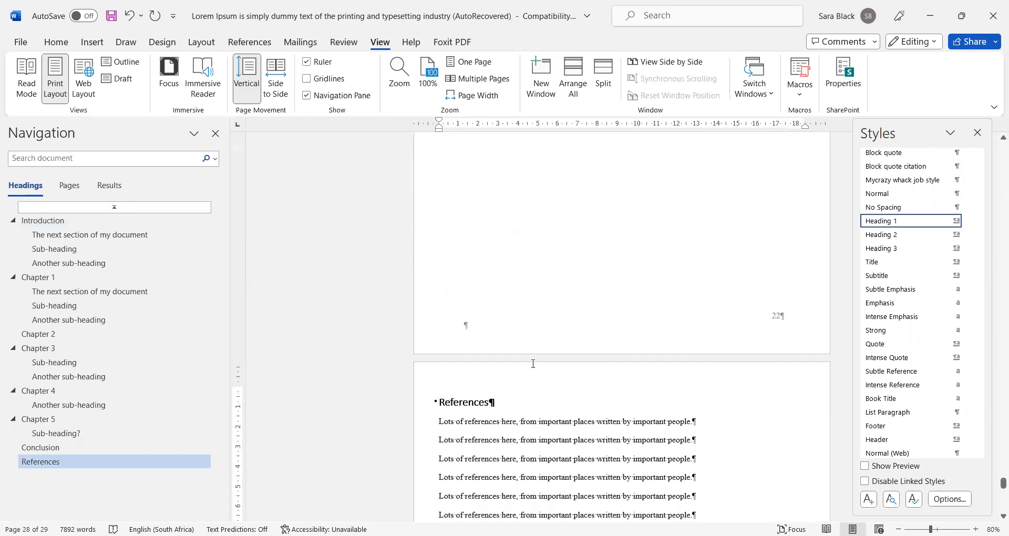
{"action": "double_click", "coordinate": [524, 334]}
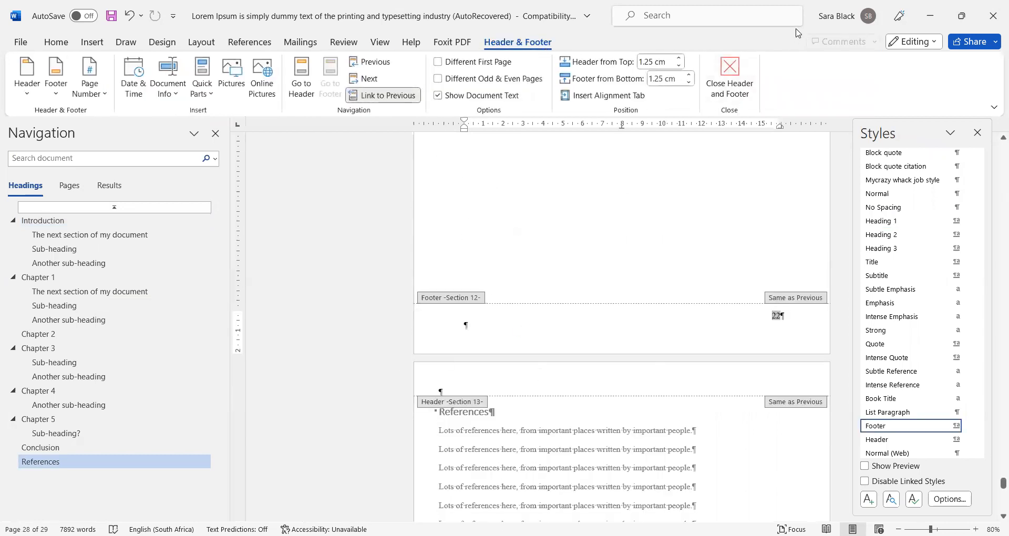
{"action": "key", "text": "Escape"}
{"action": "scroll", "coordinate": [318, 330], "scroll_direction": "up", "scroll_amount": 3}
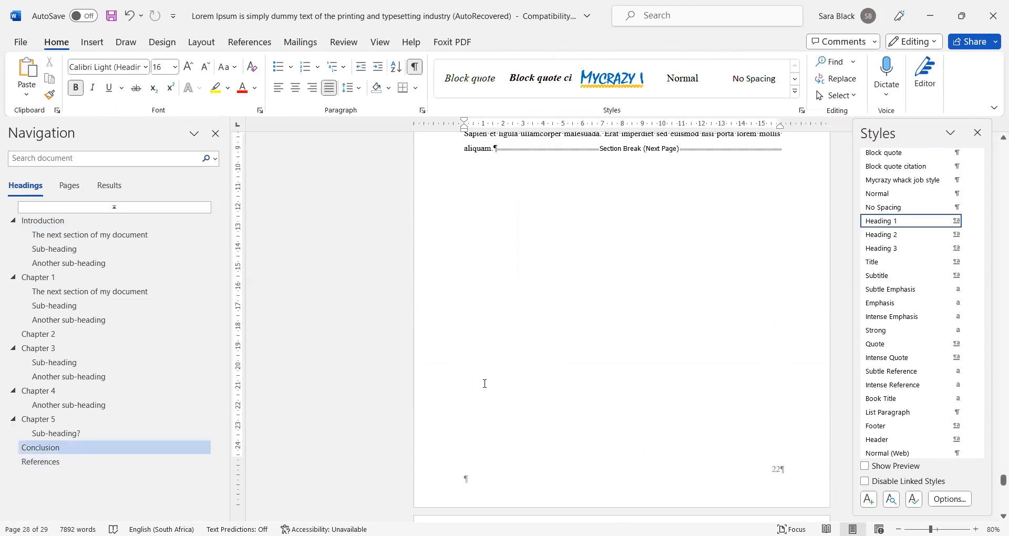
{"action": "scroll", "coordinate": [323, 338], "scroll_direction": "up", "scroll_amount": 5}
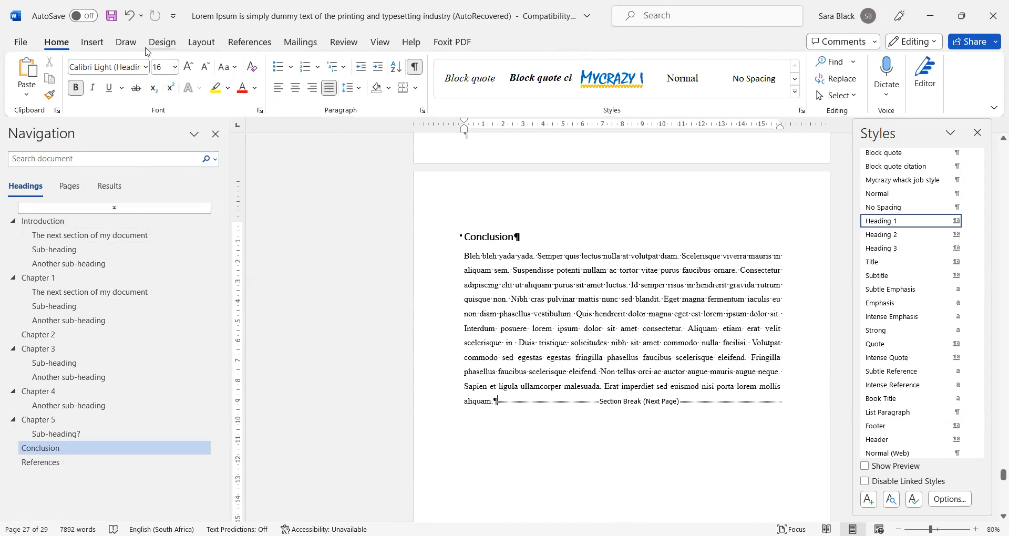
Step: Open the headers and footers for editing from the Conclusion page and place the cursor in the Conclusion's header
{"action": "left_click", "coordinate": [92, 42]}
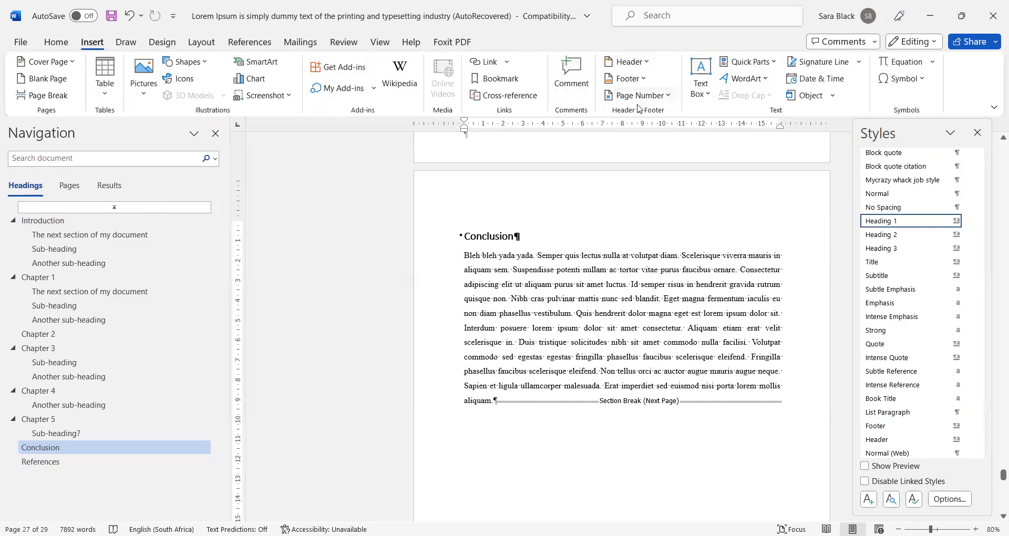
{"action": "left_click", "coordinate": [644, 62]}
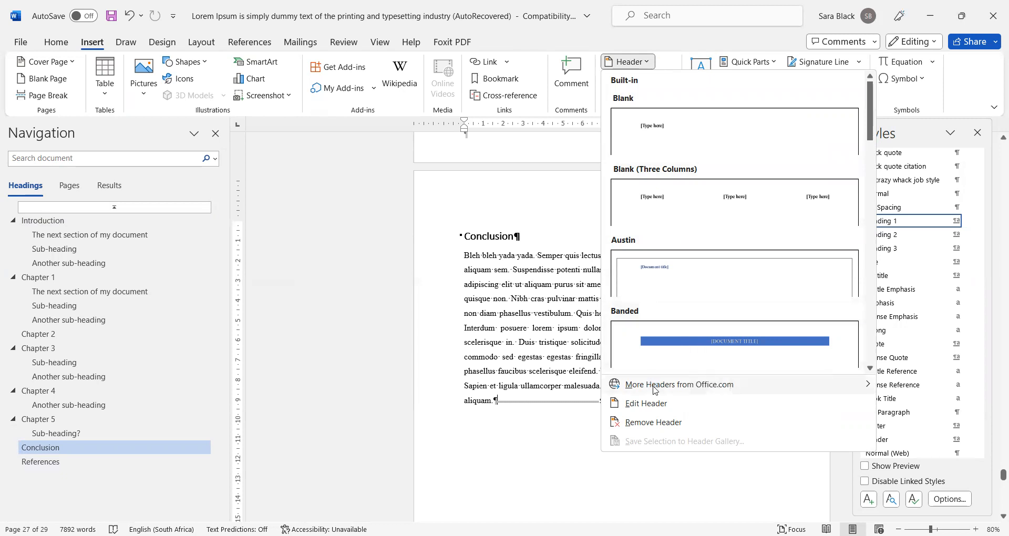
{"action": "mouse_move", "coordinate": [679, 389]}
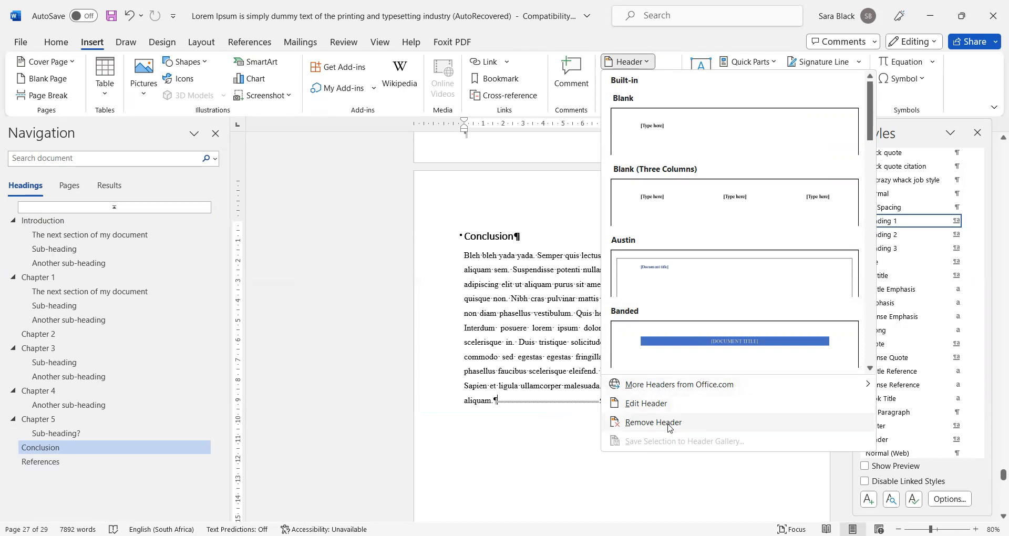
{"action": "left_click", "coordinate": [645, 80]}
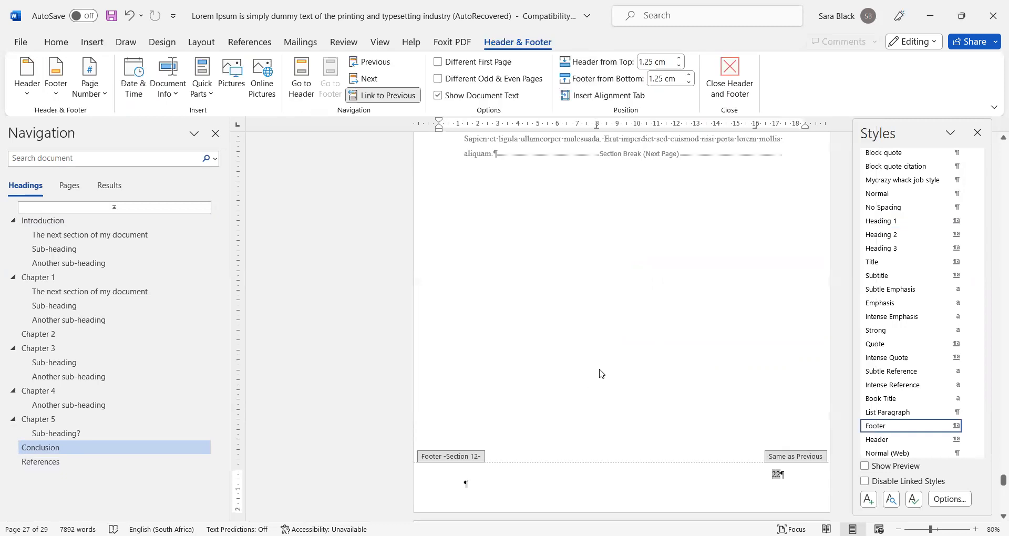
{"action": "scroll", "coordinate": [601, 374], "scroll_direction": "up", "scroll_amount": 5}
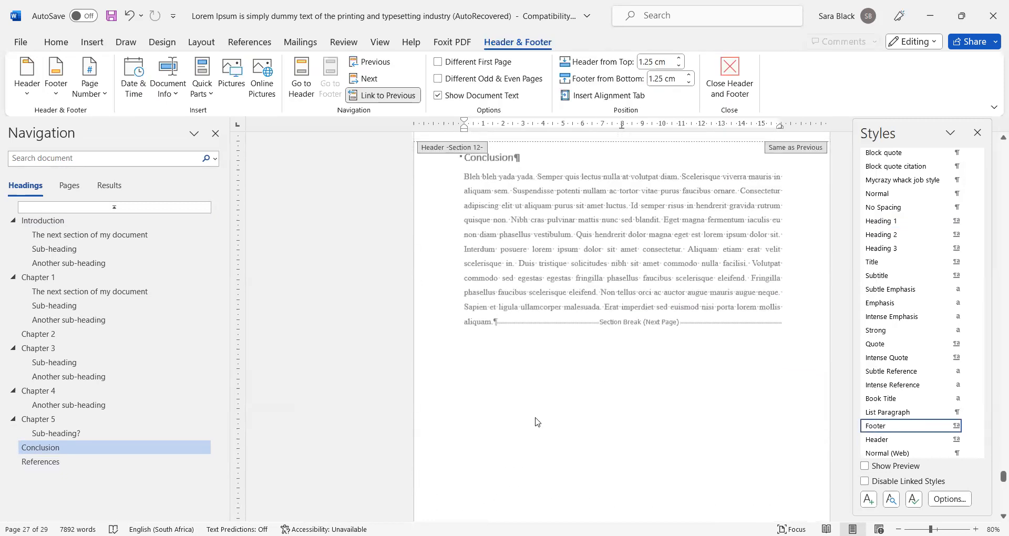
{"action": "scroll", "coordinate": [624, 324], "scroll_direction": "up", "scroll_amount": 3}
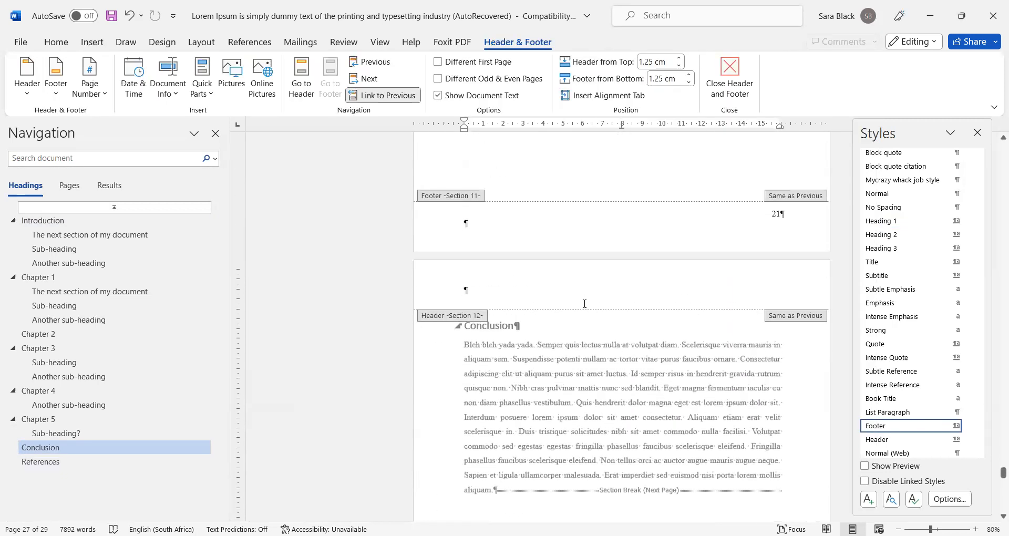
{"action": "left_click", "coordinate": [491, 226]}
{"action": "left_click", "coordinate": [484, 286]}
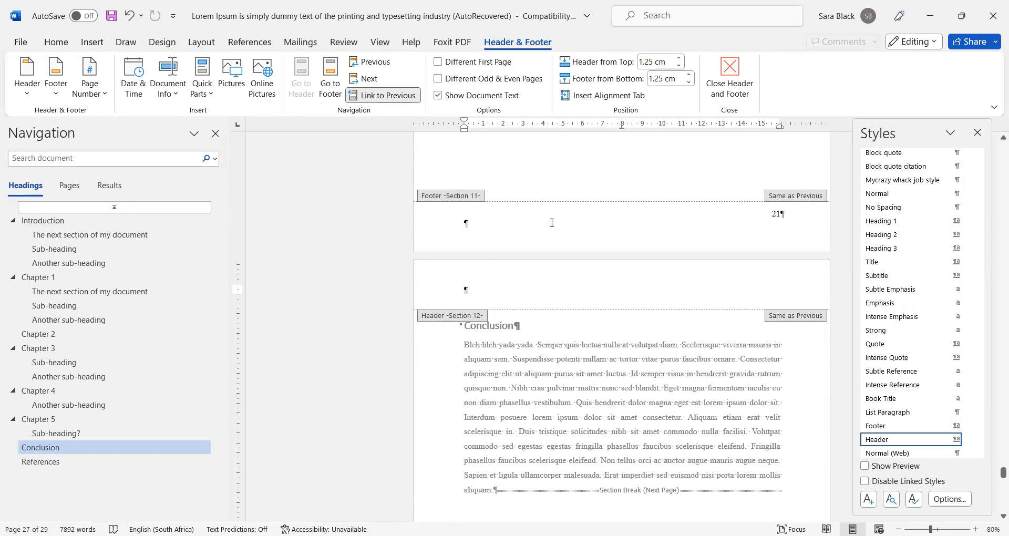
Step: Close the Styles pane and zoom the document in to 100%
{"action": "left_click", "coordinate": [978, 133]}
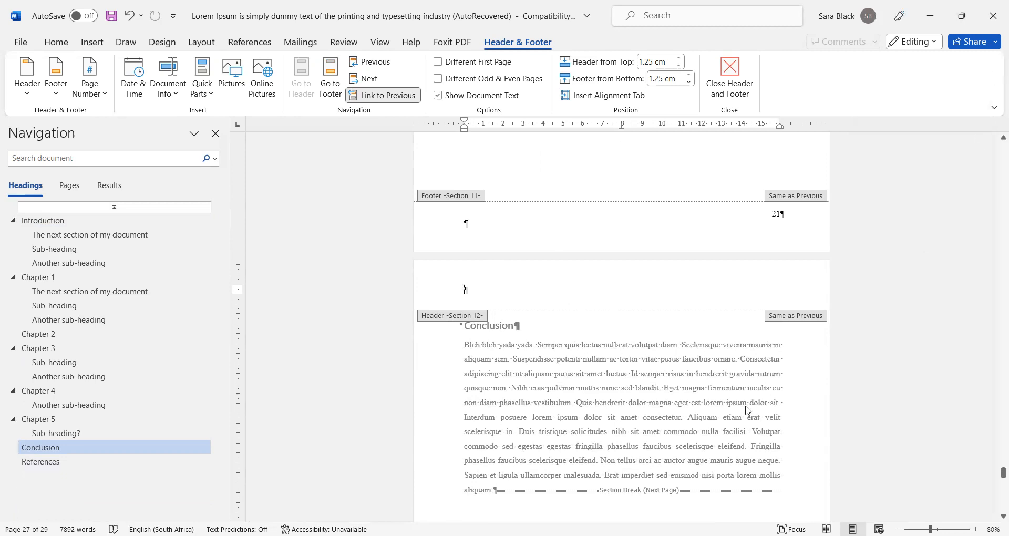
{"action": "scroll", "coordinate": [696, 401], "scroll_direction": "up", "scroll_amount": 2, "text": "ctrl"}
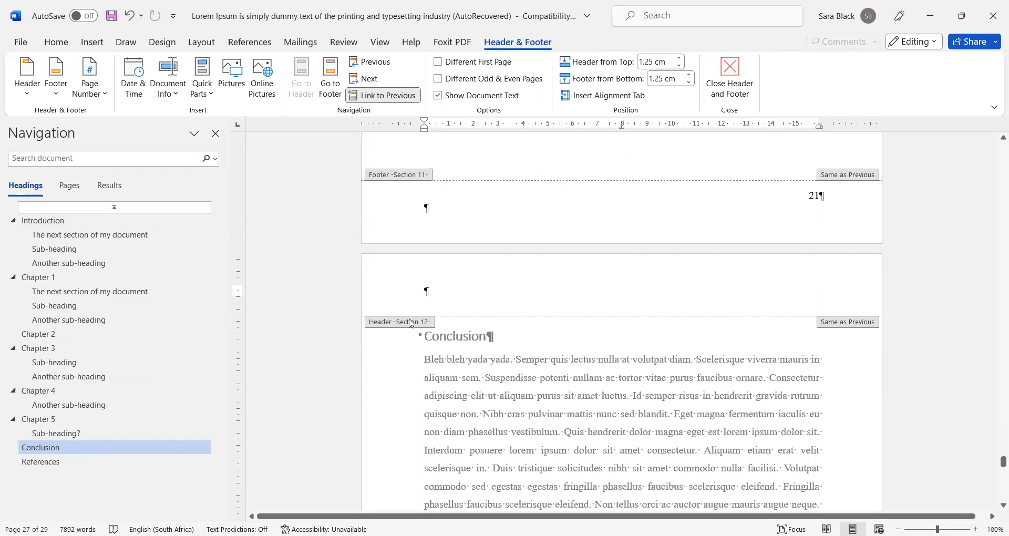
Step: Examine the section labels on the headers and footers from References back to the start of Chapter 5
{"action": "scroll", "coordinate": [410, 326], "scroll_direction": "down", "scroll_amount": 10}
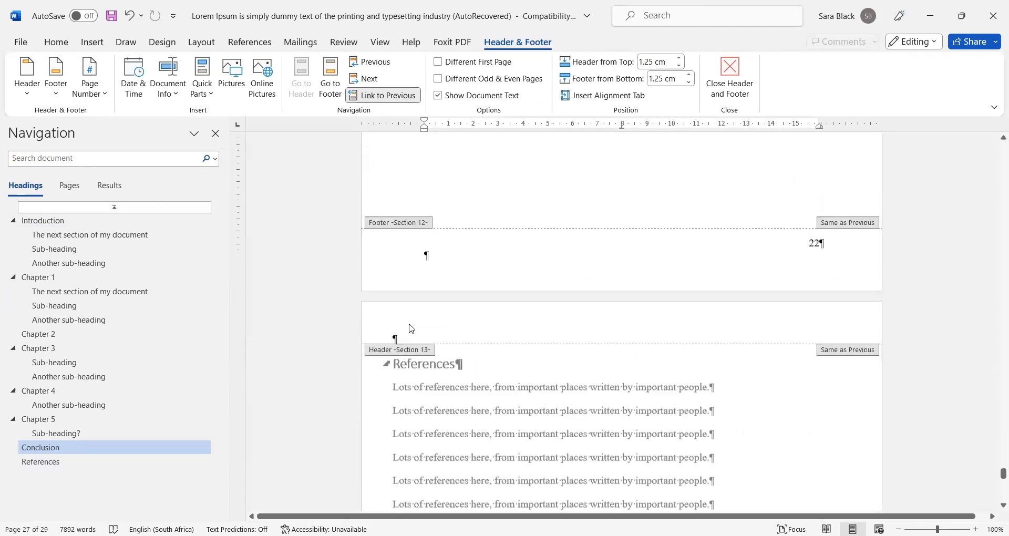
{"action": "scroll", "coordinate": [411, 328], "scroll_direction": "down", "scroll_amount": 3}
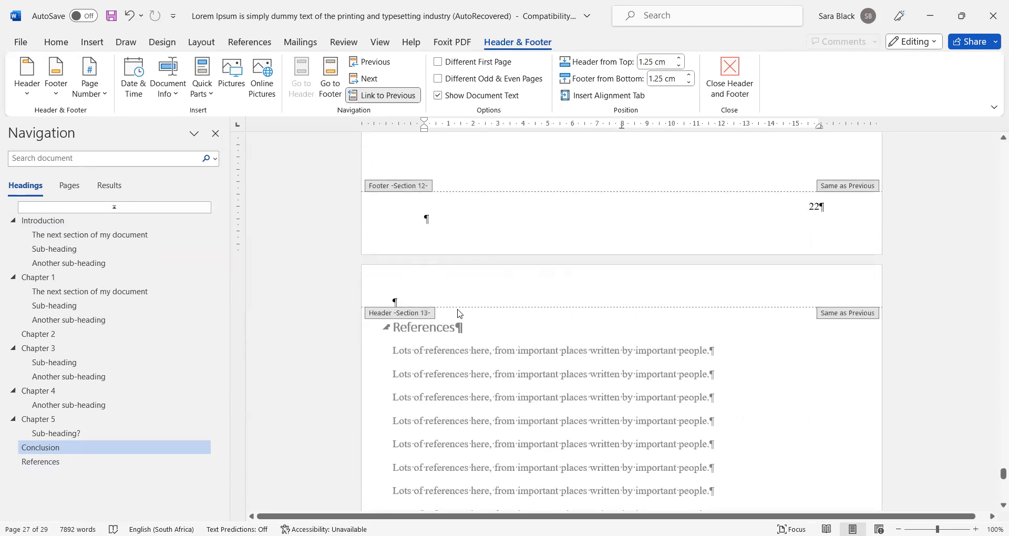
{"action": "scroll", "coordinate": [409, 349], "scroll_direction": "down", "scroll_amount": 3}
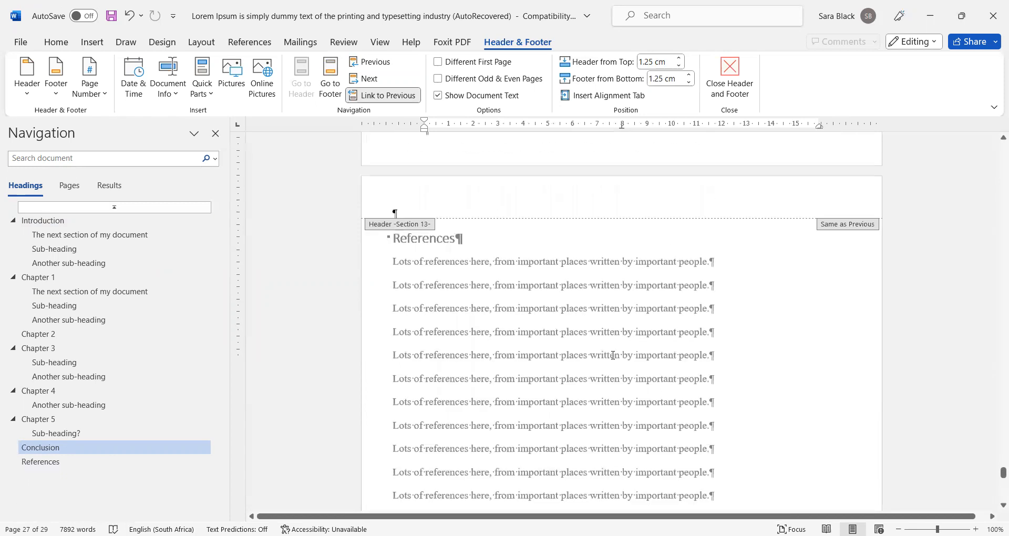
{"action": "scroll", "coordinate": [755, 401], "scroll_direction": "up", "scroll_amount": 7}
{"action": "scroll", "coordinate": [797, 380], "scroll_direction": "up", "scroll_amount": 13}
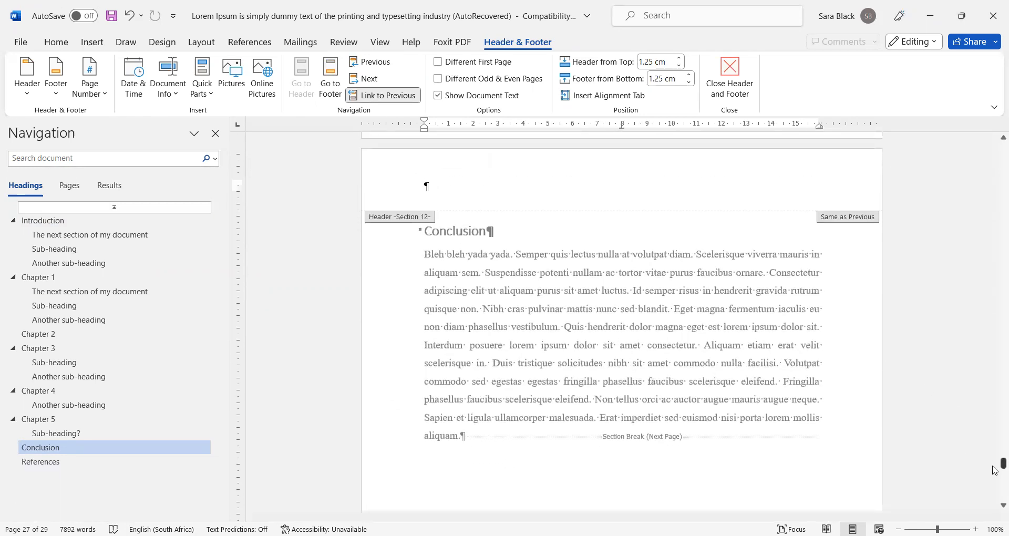
{"action": "scroll", "coordinate": [889, 385], "scroll_direction": "up", "scroll_amount": 20}
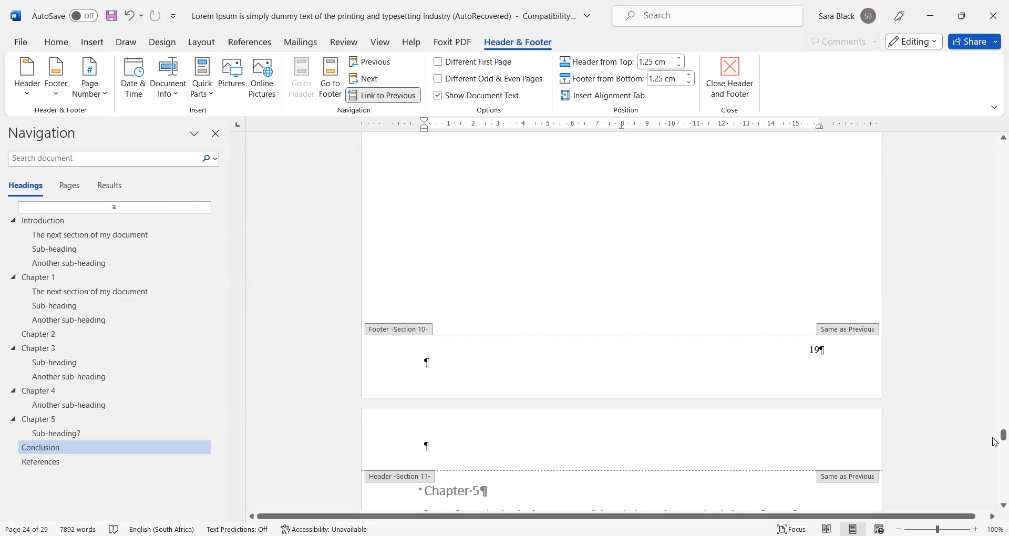
Step: Open the header on the Introduction page for editing and enter "Title of the thesis goes here"
{"action": "left_click_drag", "start_coordinate": [999, 435], "coordinate": [997, 145]}
{"action": "scroll", "coordinate": [600, 226], "scroll_direction": "down", "scroll_amount": 10}
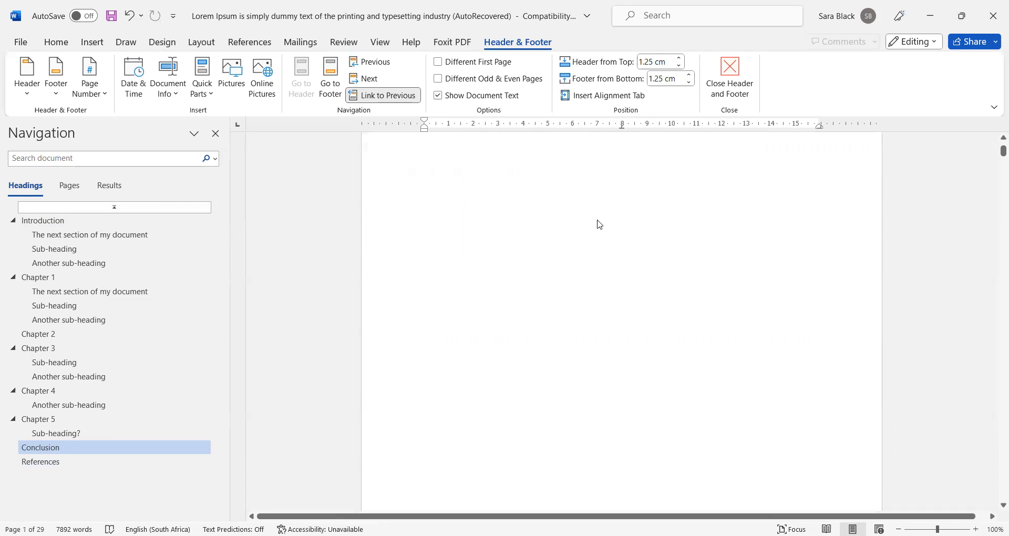
{"action": "left_click", "coordinate": [68, 222]}
{"action": "double_click", "coordinate": [521, 311]}
{"action": "scroll", "coordinate": [505, 263], "scroll_direction": "up", "scroll_amount": 2}
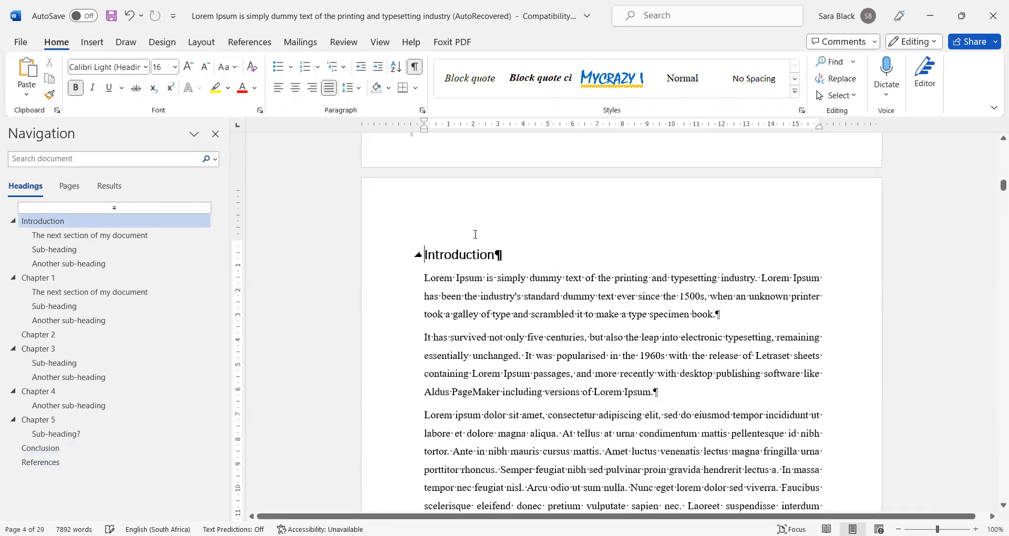
{"action": "double_click", "coordinate": [525, 220]}
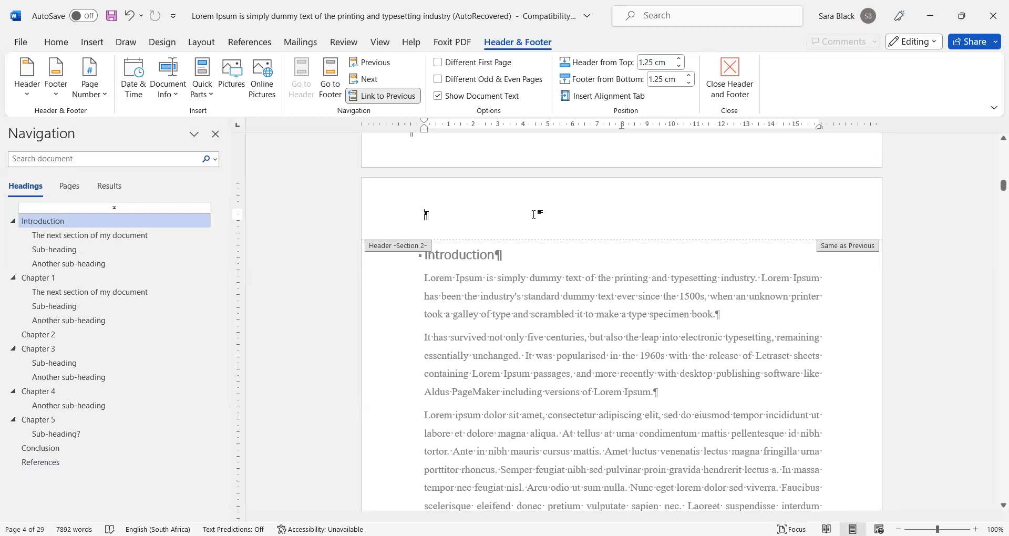
{"action": "type", "text": "Title of"}
{"action": "type", "text": "the thesis goes here"}
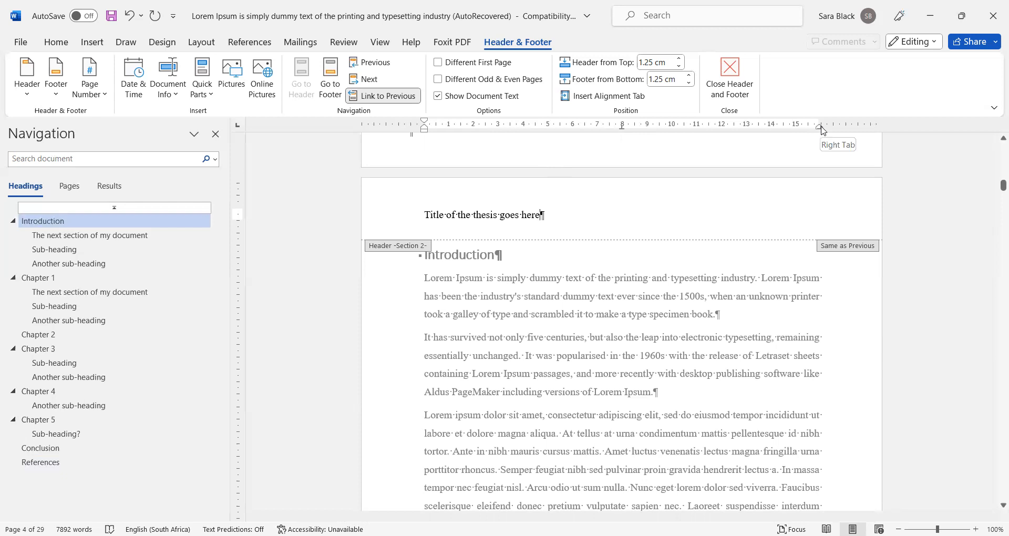
Step: Add "Author of the thesis goes here" to the same header line, aligned at the right tab stop
{"action": "left_click_drag", "start_coordinate": [821, 126], "coordinate": [819, 131]}
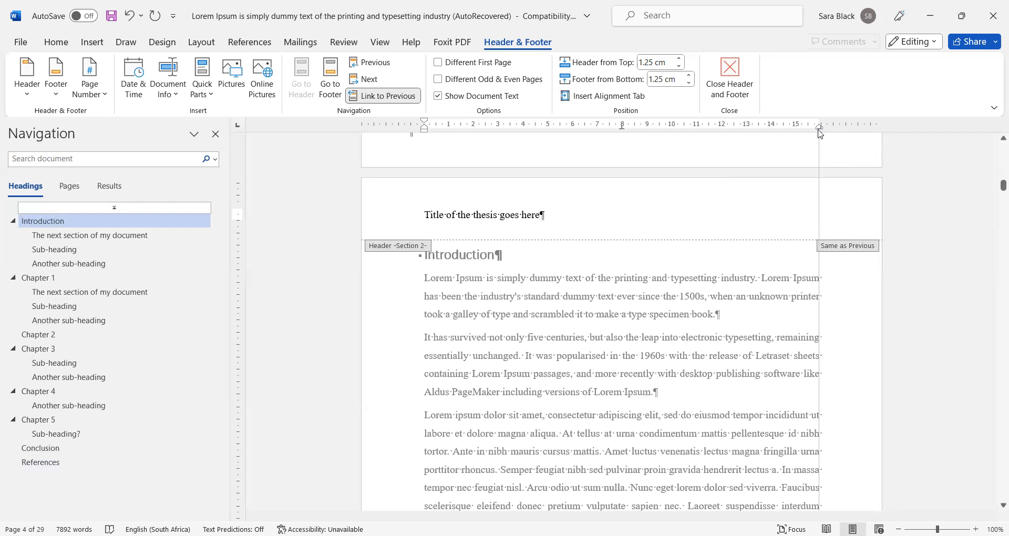
{"action": "left_click_drag", "start_coordinate": [820, 134], "coordinate": [820, 134]}
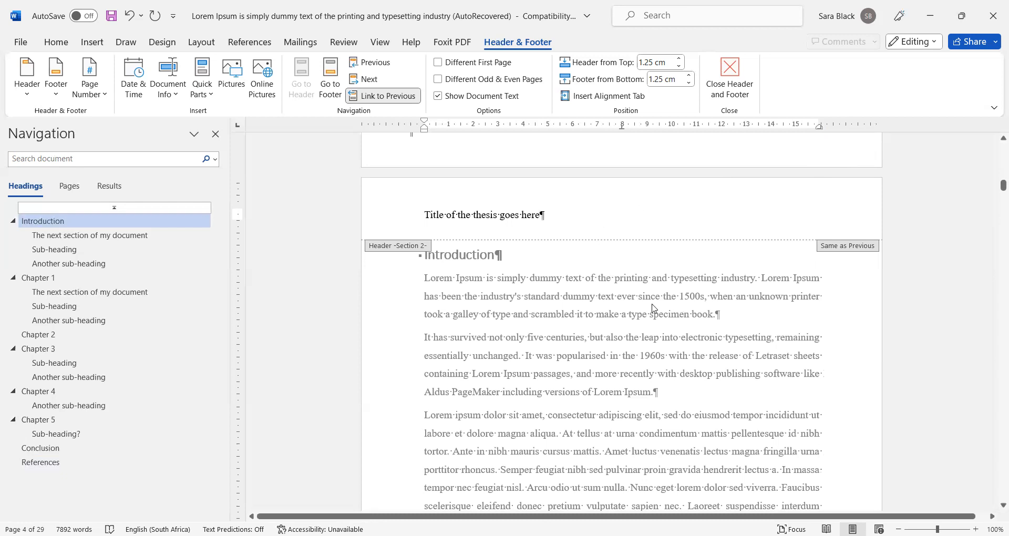
{"action": "key", "text": "Tab"}
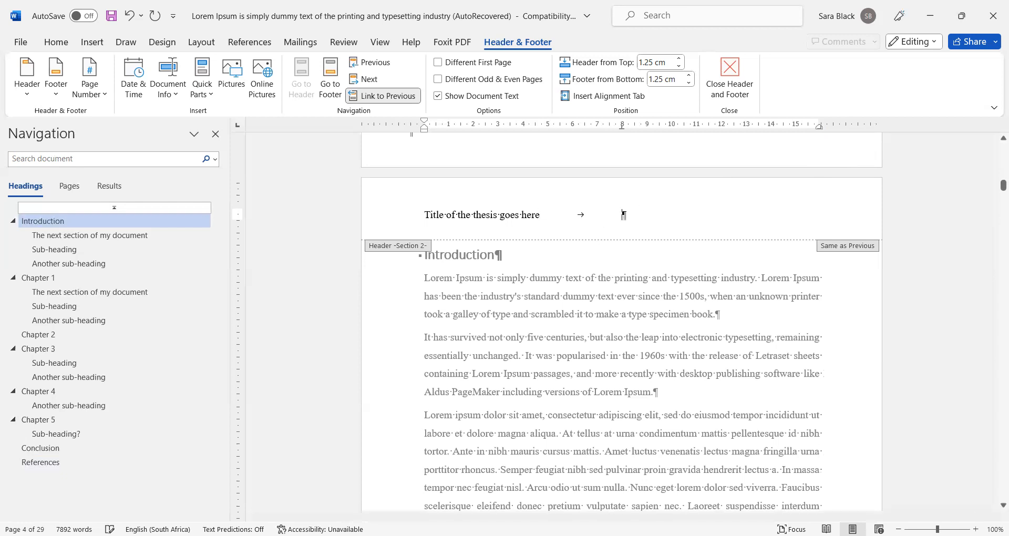
{"action": "key", "text": "Tab"}
{"action": "type", "text": "Author of the thesis goes here"}
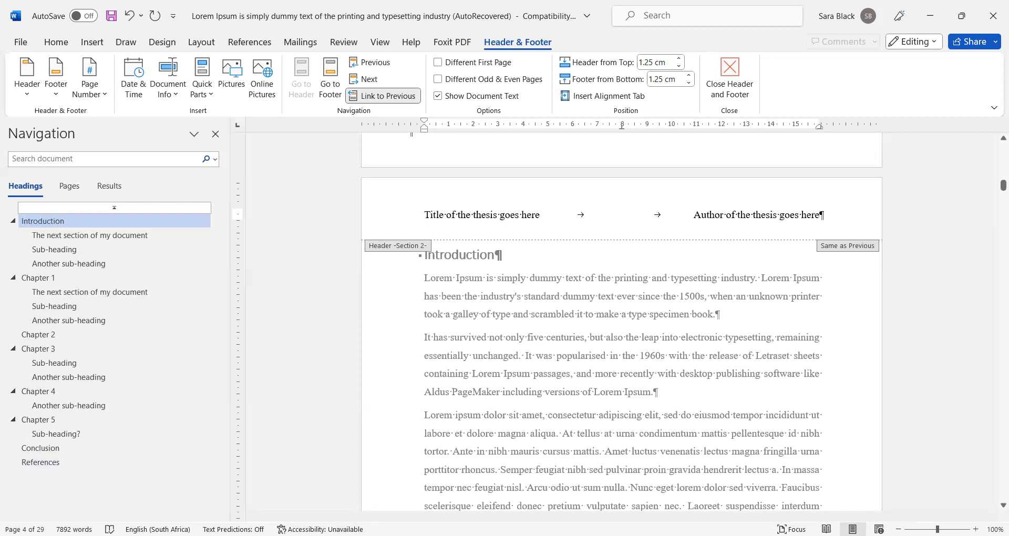
Step: Select the whole header line, open its Header style for modification and set the font size to 10
{"action": "scroll", "coordinate": [616, 244], "scroll_direction": "up", "scroll_amount": 3}
{"action": "scroll", "coordinate": [573, 246], "scroll_direction": "down", "scroll_amount": 3}
{"action": "left_click", "coordinate": [466, 211]}
{"action": "left_click_drag", "start_coordinate": [424, 216], "coordinate": [825, 218]}
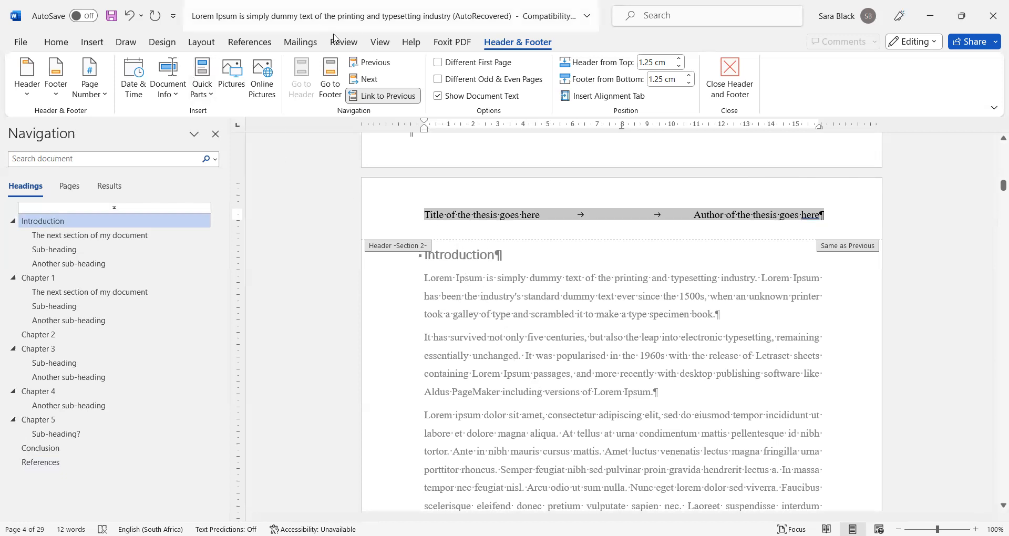
{"action": "left_click", "coordinate": [66, 44]}
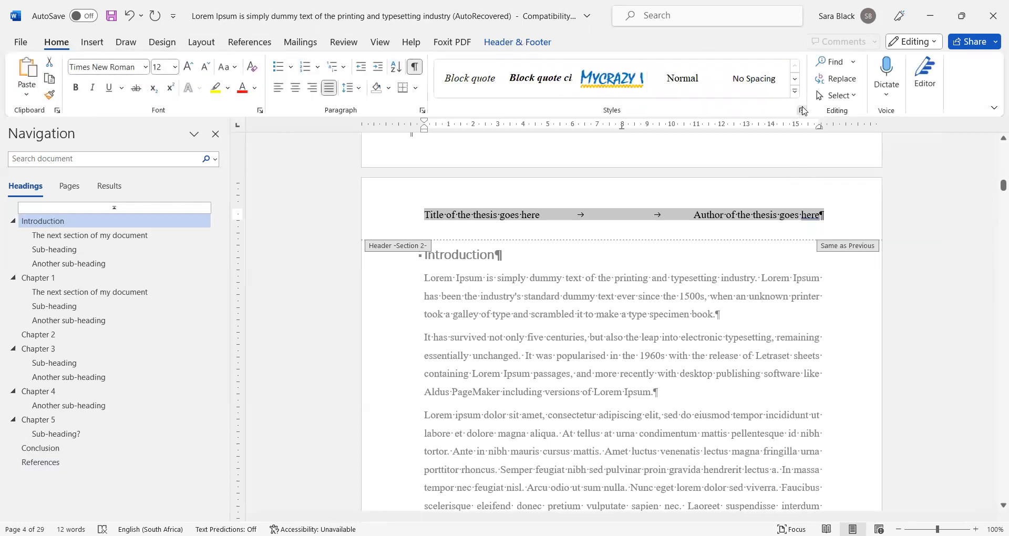
{"action": "left_click", "coordinate": [803, 111]}
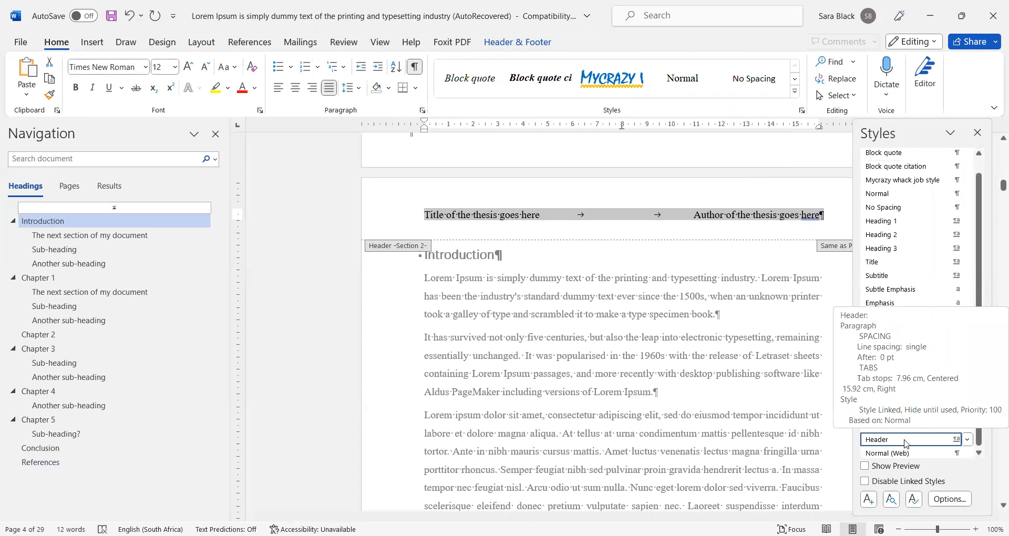
{"action": "left_click", "coordinate": [967, 440]}
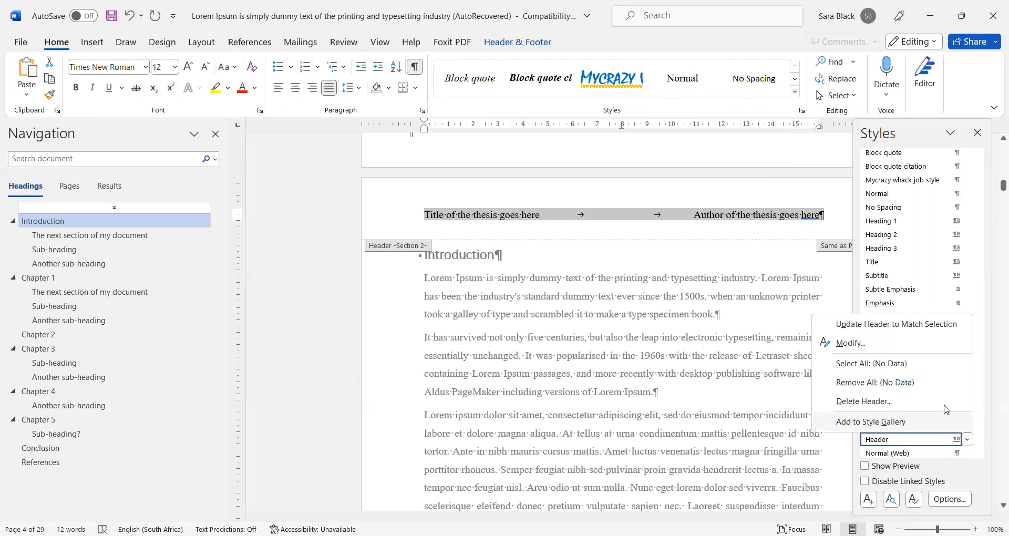
{"action": "left_click", "coordinate": [909, 344]}
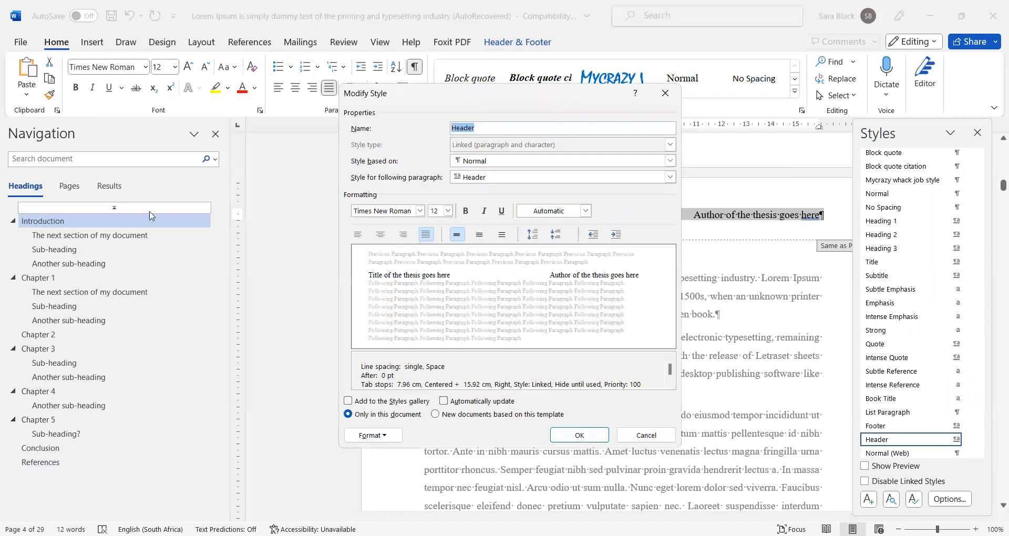
{"action": "left_click", "coordinate": [148, 210]}
{"action": "left_click", "coordinate": [138, 240]}
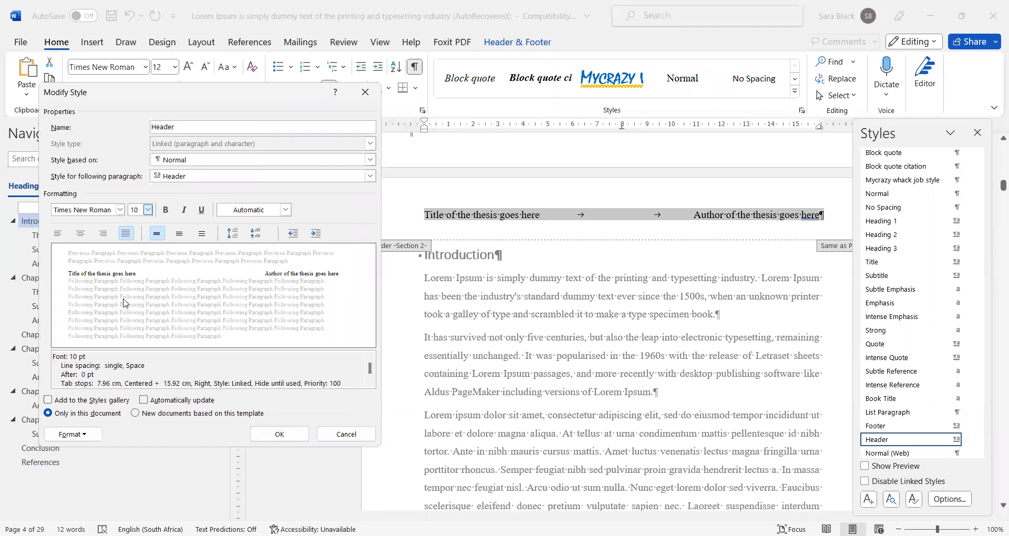
Step: Open the Header style's border settings and apply a ½ pt single solid line to all four sides
{"action": "left_click", "coordinate": [83, 435]}
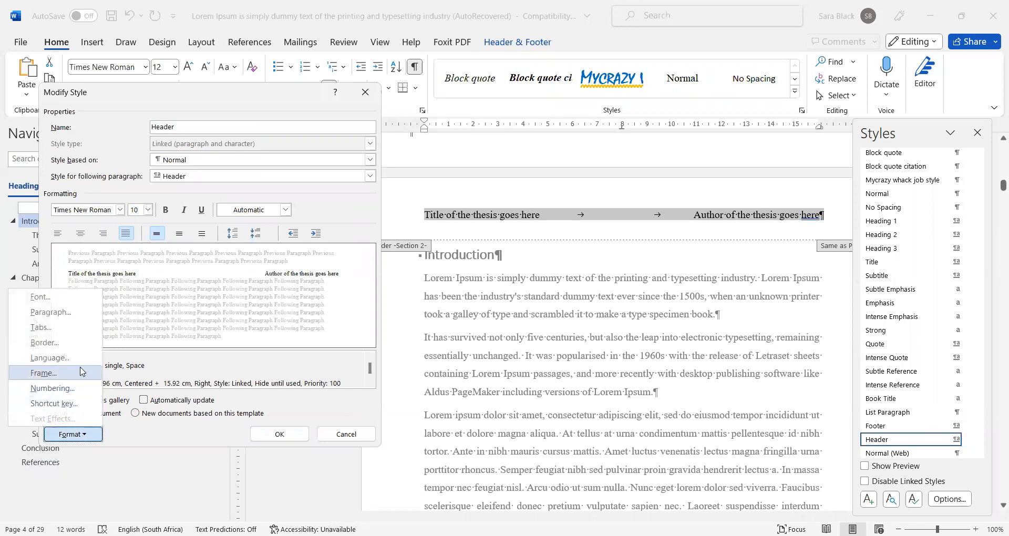
{"action": "left_click", "coordinate": [79, 343]}
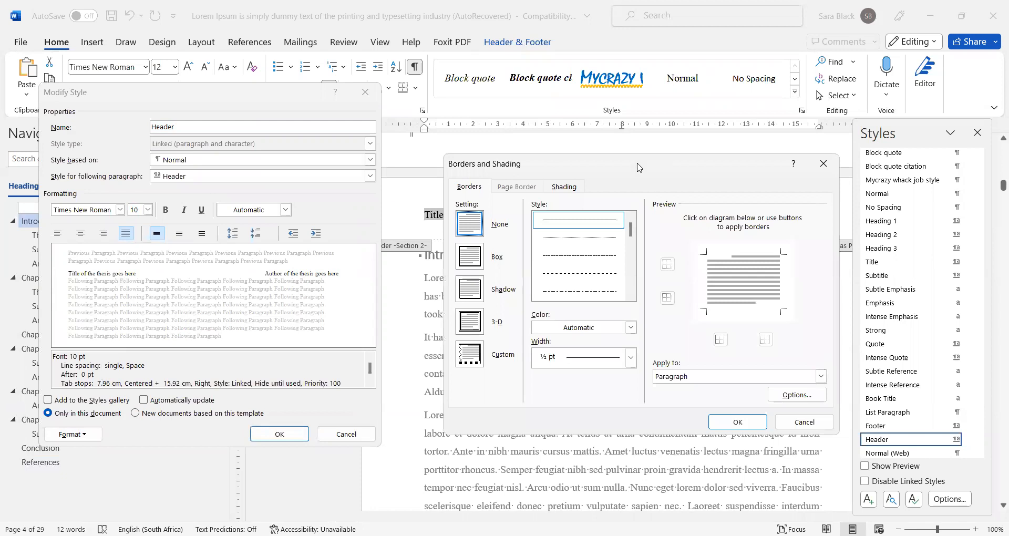
{"action": "left_click_drag", "start_coordinate": [637, 164], "coordinate": [580, 162]}
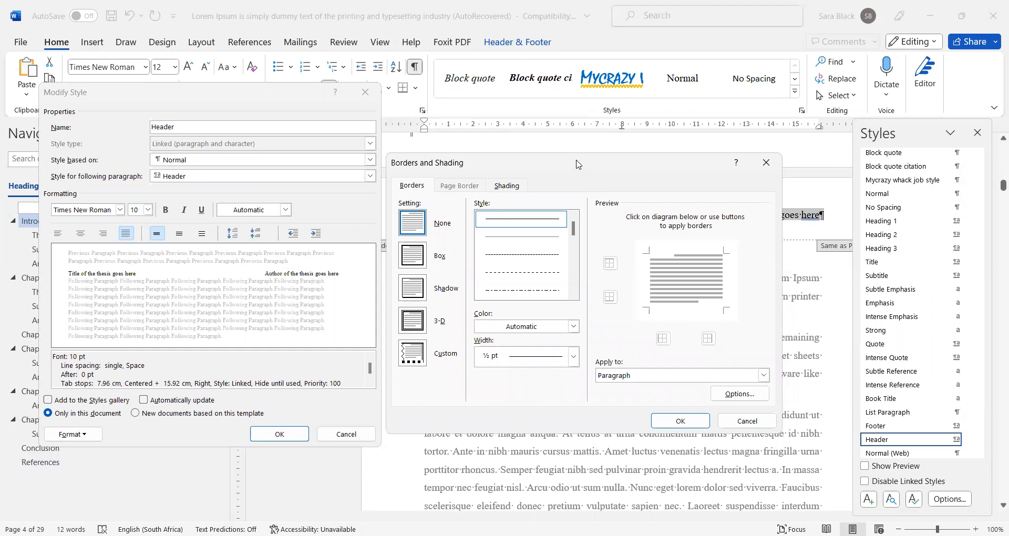
{"action": "left_click", "coordinate": [524, 221]}
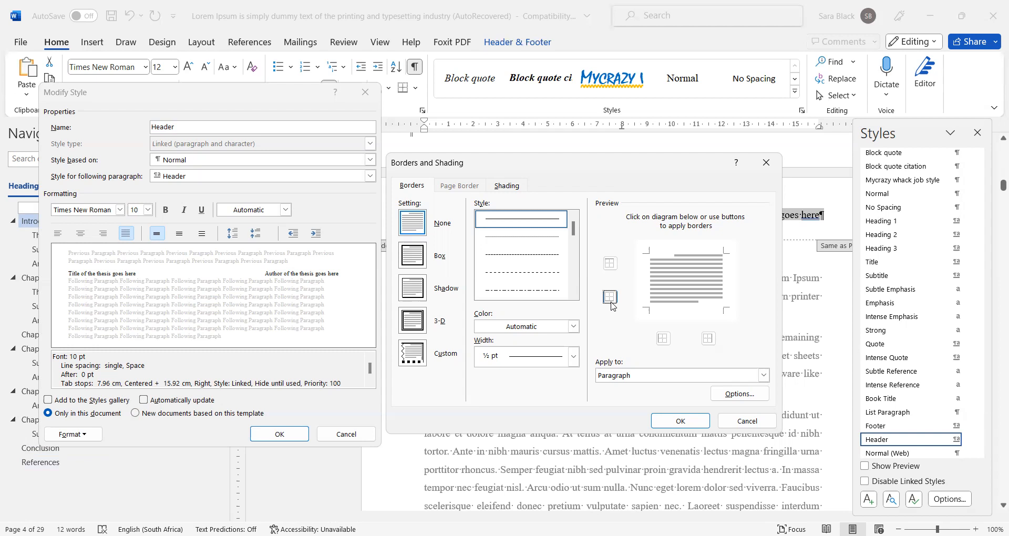
{"action": "left_click", "coordinate": [610, 265]}
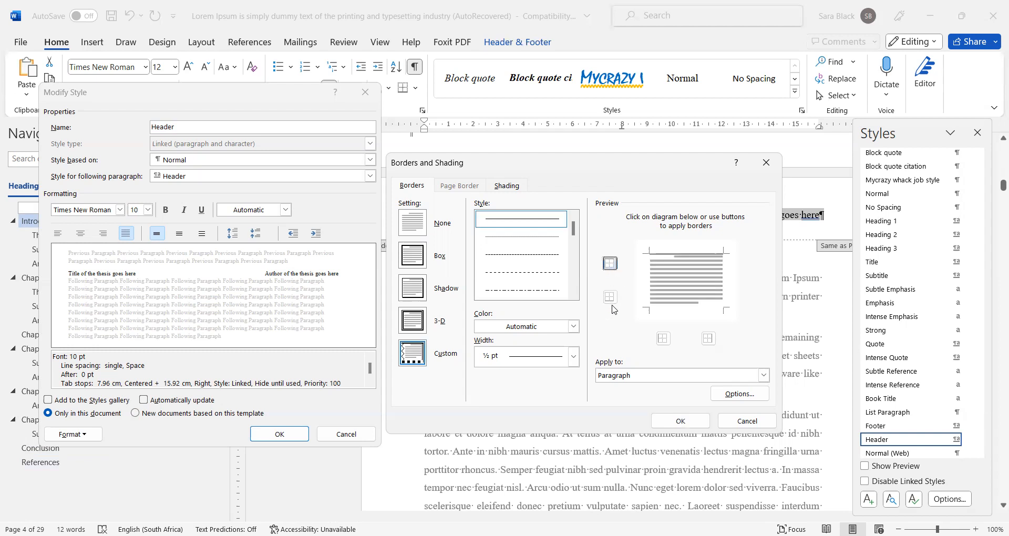
{"action": "left_click", "coordinate": [610, 263]}
{"action": "left_click", "coordinate": [664, 339]}
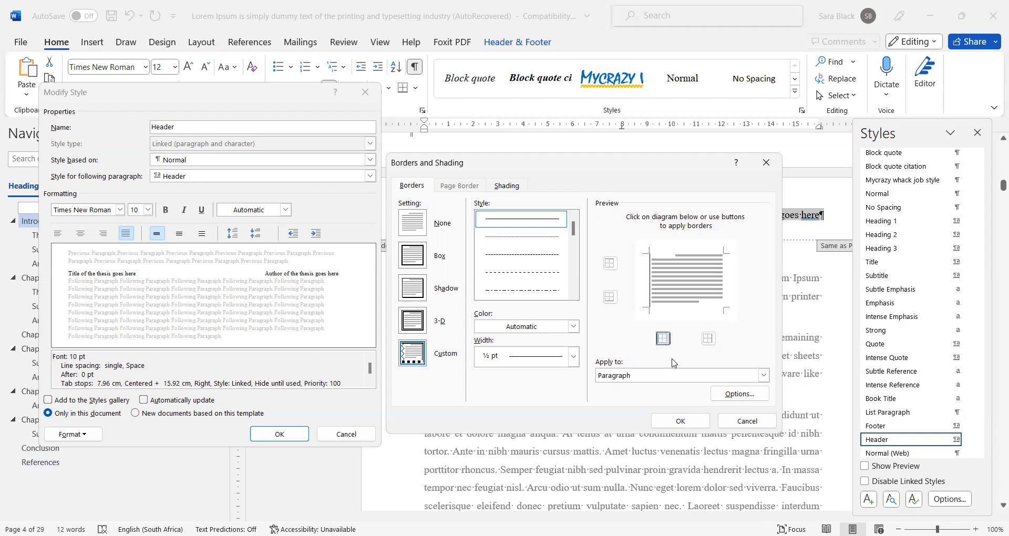
{"action": "left_click", "coordinate": [708, 339]}
{"action": "left_click", "coordinate": [610, 297]}
{"action": "left_click", "coordinate": [608, 269]}
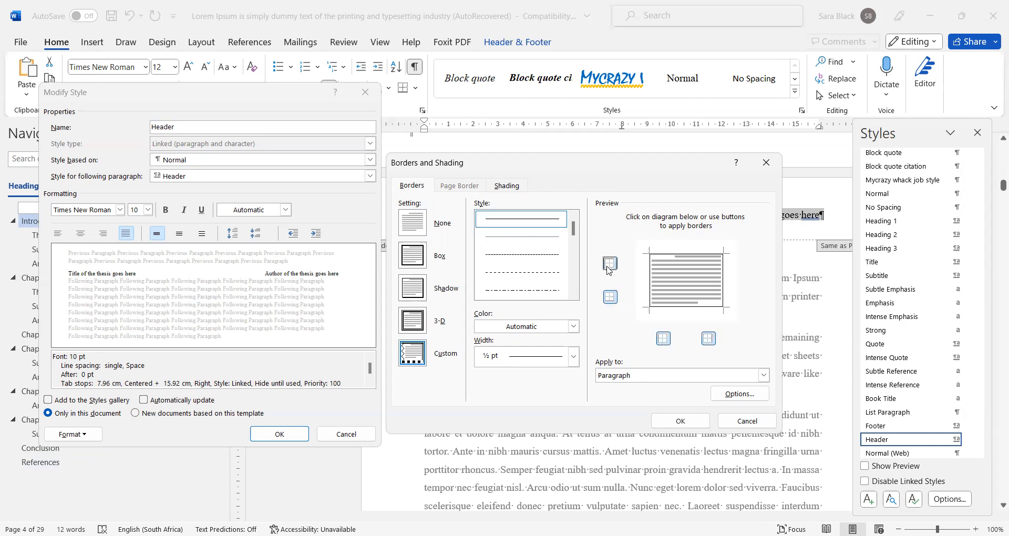
Step: Remove the style's top, left and right borders, keeping only the bottom line, and apply the changes to the Header style
{"action": "left_click", "coordinate": [608, 269]}
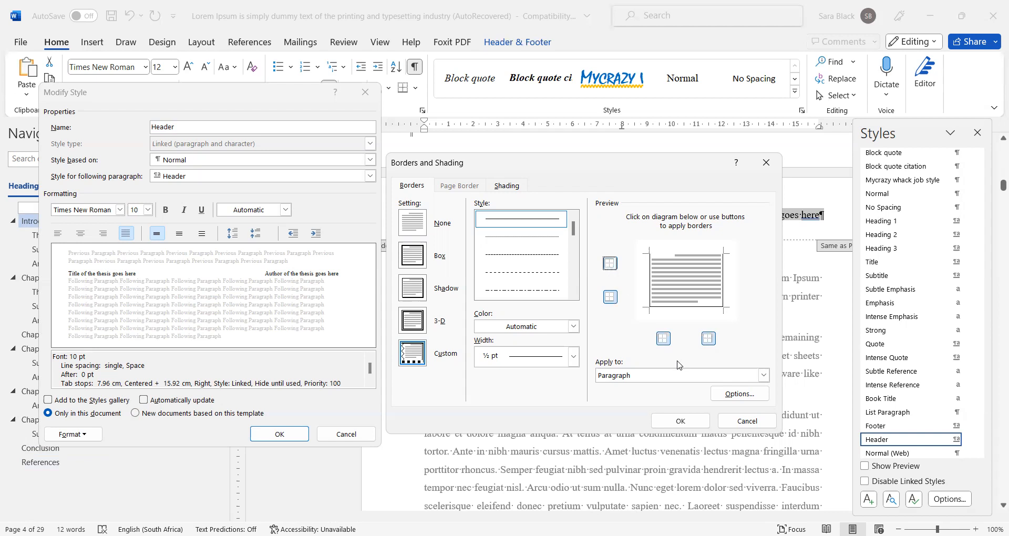
{"action": "left_click", "coordinate": [664, 338]}
{"action": "left_click", "coordinate": [707, 340]}
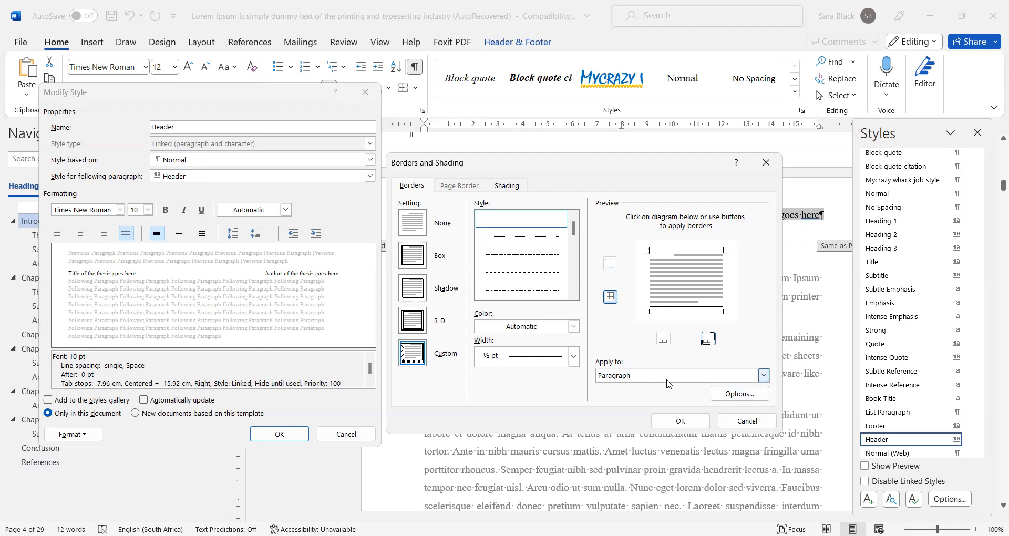
{"action": "left_click", "coordinate": [683, 419]}
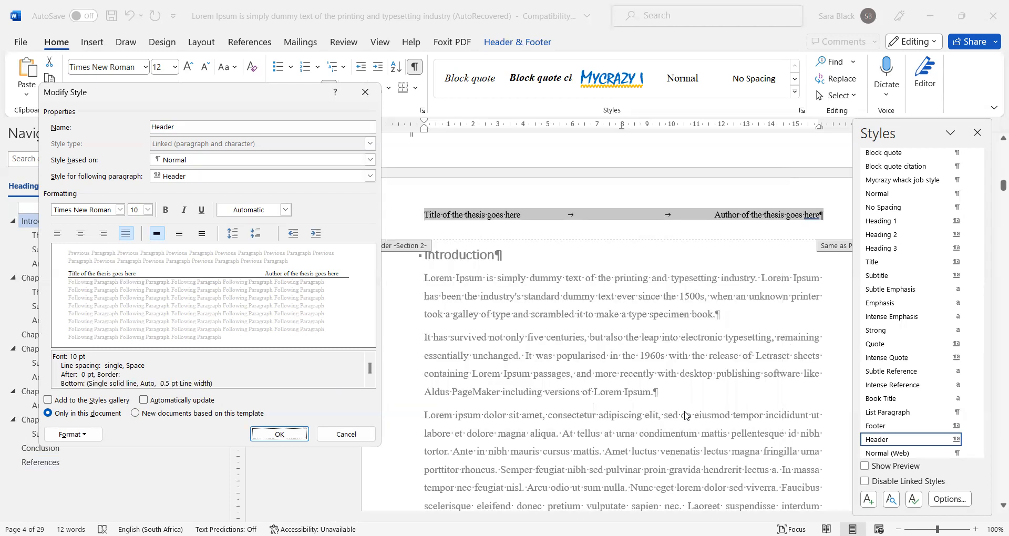
{"action": "left_click", "coordinate": [280, 434]}
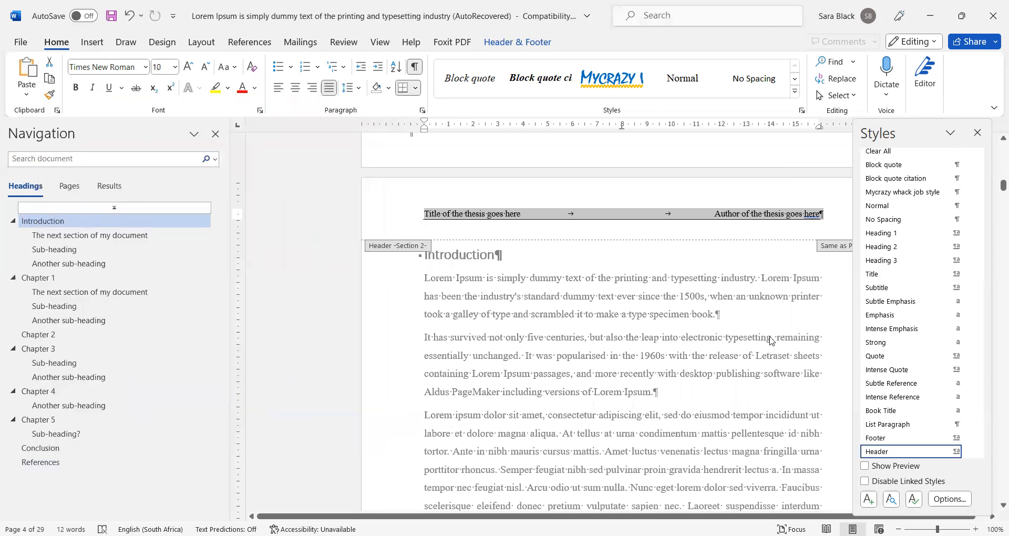
Step: Return to the body text with formatting marks hidden and close the Styles pane
{"action": "left_click", "coordinate": [419, 68]}
{"action": "double_click", "coordinate": [668, 315]}
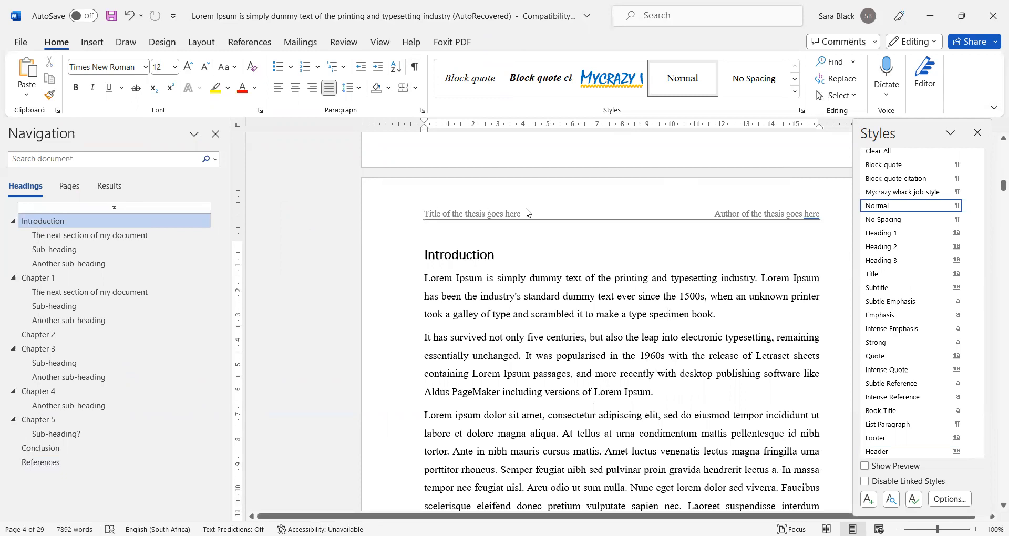
{"action": "left_click", "coordinate": [977, 133]}
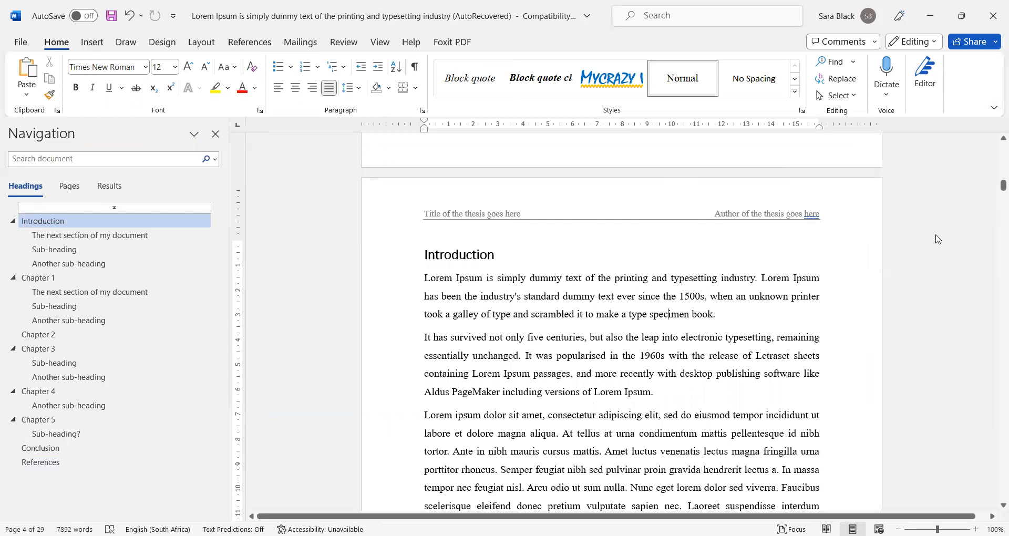
Step: Examine the headers on the Chapter 2 pages and open one for editing to check its section label
{"action": "left_click", "coordinate": [96, 335]}
{"action": "scroll", "coordinate": [407, 223], "scroll_direction": "up", "scroll_amount": 3}
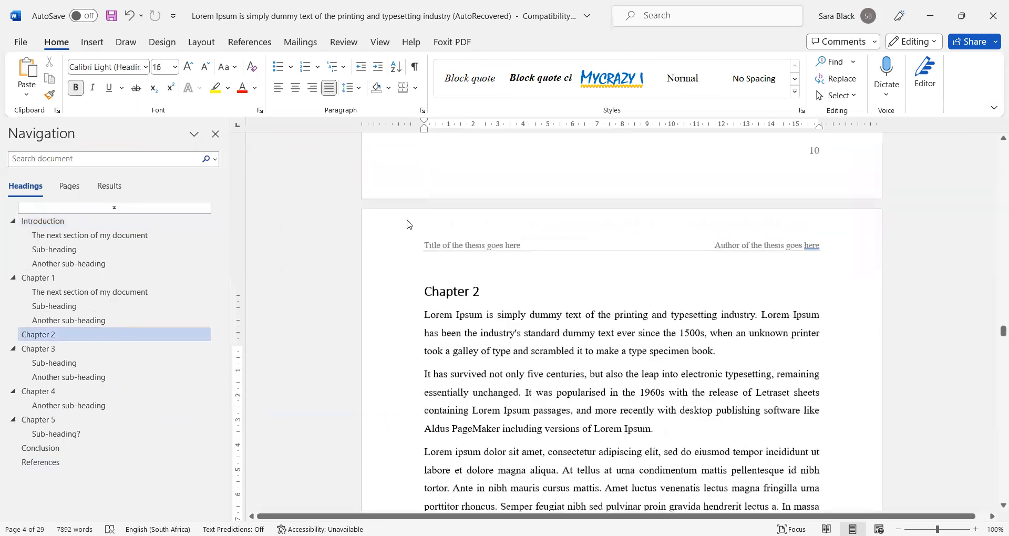
{"action": "scroll", "coordinate": [492, 322], "scroll_direction": "down", "scroll_amount": 5}
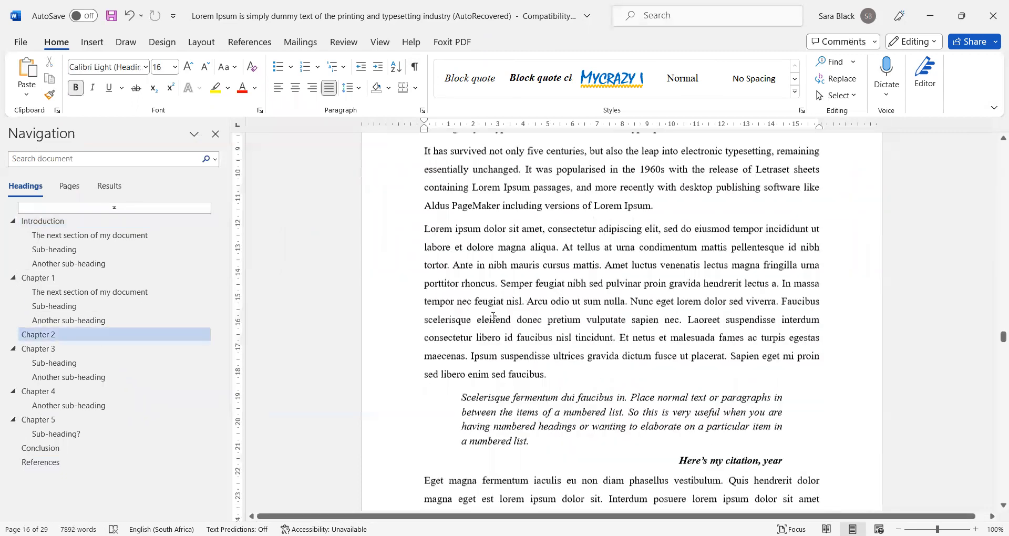
{"action": "scroll", "coordinate": [494, 321], "scroll_direction": "down", "scroll_amount": 8}
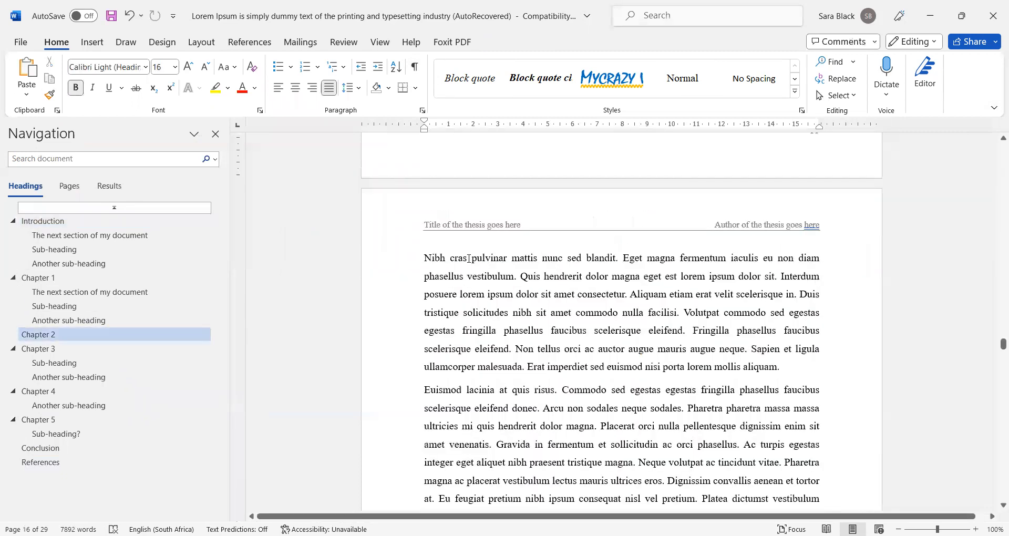
{"action": "double_click", "coordinate": [737, 217]}
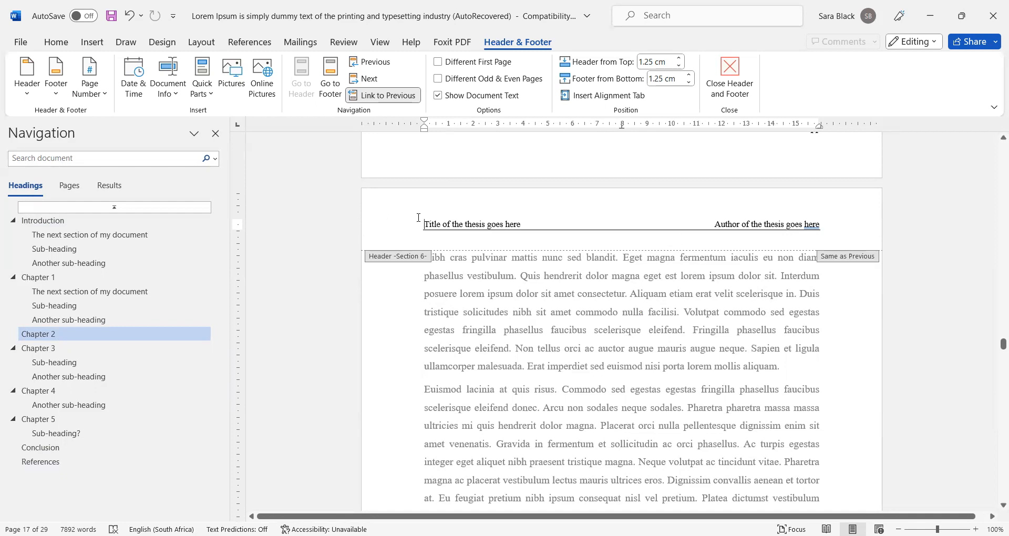
{"action": "scroll", "coordinate": [419, 218], "scroll_direction": "up", "scroll_amount": 3}
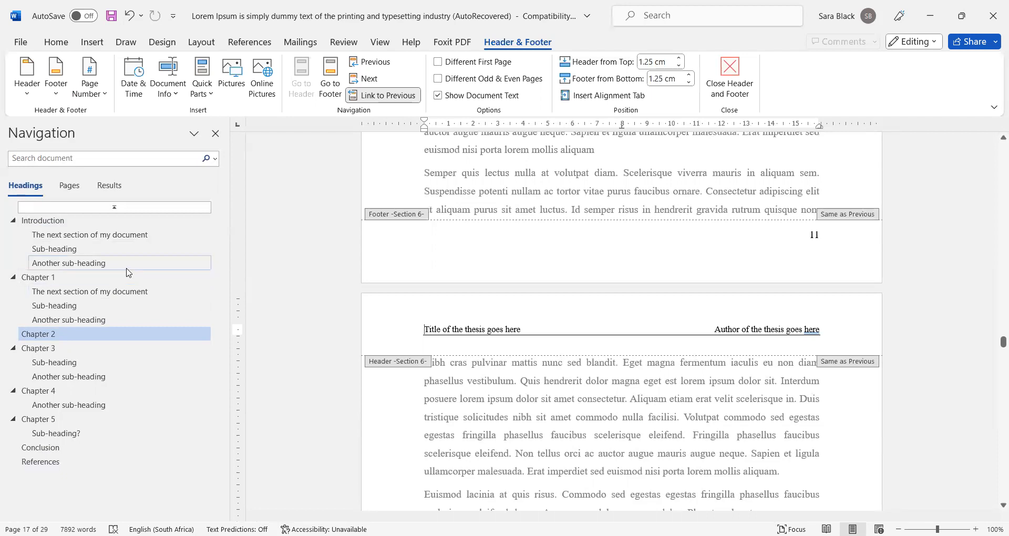
Step: Leave header editing, return through the Introduction to the thesis title page and show the formatting marks
{"action": "left_click", "coordinate": [115, 225]}
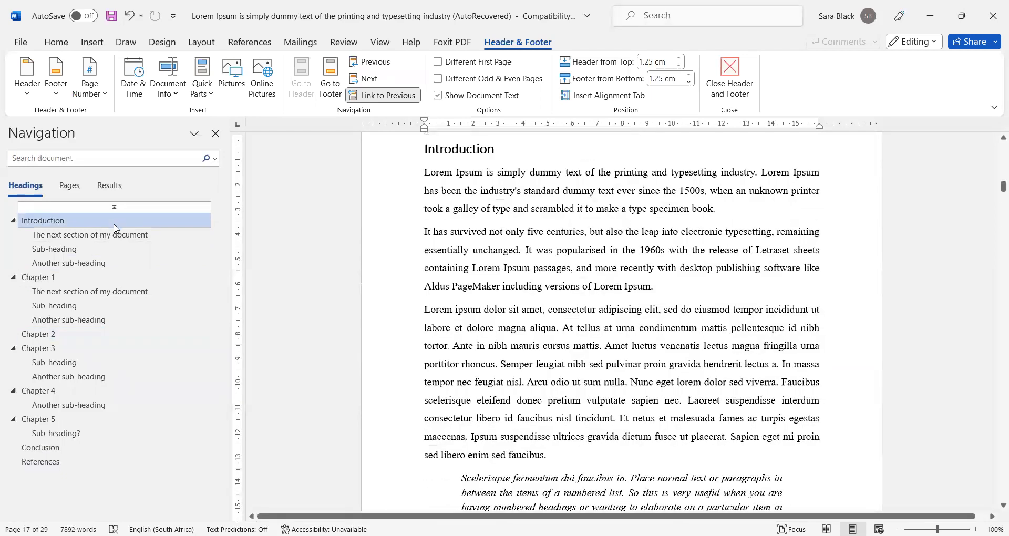
{"action": "left_click", "coordinate": [514, 256]}
{"action": "scroll", "coordinate": [338, 259], "scroll_direction": "up", "scroll_amount": 11}
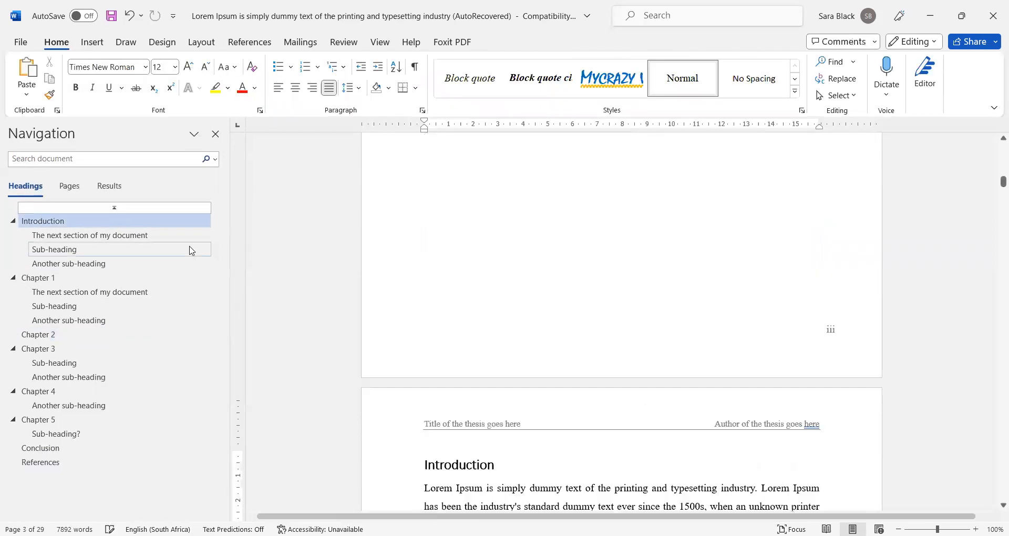
{"action": "scroll", "coordinate": [573, 263], "scroll_direction": "up", "scroll_amount": 15}
{"action": "scroll", "coordinate": [572, 248], "scroll_direction": "down", "scroll_amount": 8}
{"action": "scroll", "coordinate": [572, 248], "scroll_direction": "up", "scroll_amount": 9}
{"action": "left_click", "coordinate": [414, 67]}
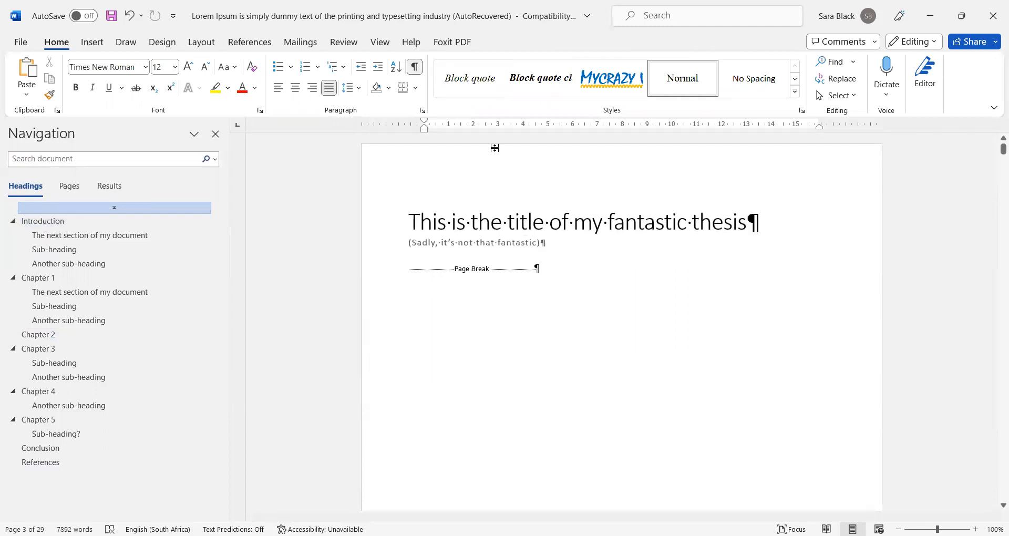
Step: Open the first-page header on the thesis title page for editing and place the cursor in its empty paragraph
{"action": "scroll", "coordinate": [603, 232], "scroll_direction": "down", "scroll_amount": 3}
{"action": "scroll", "coordinate": [602, 232], "scroll_direction": "down", "scroll_amount": 6}
{"action": "scroll", "coordinate": [603, 230], "scroll_direction": "up", "scroll_amount": 10}
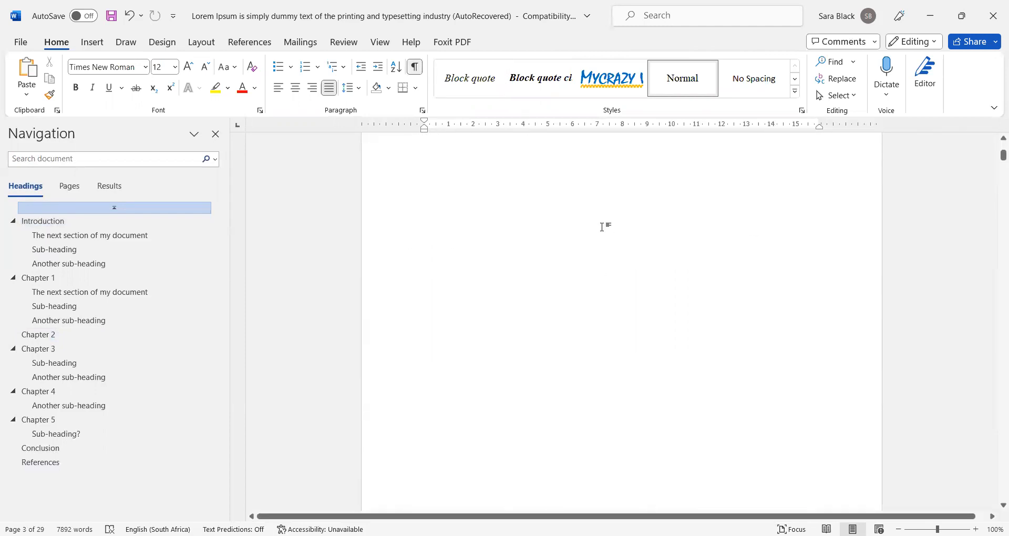
{"action": "scroll", "coordinate": [603, 229], "scroll_direction": "down", "scroll_amount": 5}
{"action": "scroll", "coordinate": [602, 226], "scroll_direction": "down", "scroll_amount": 5}
{"action": "double_click", "coordinate": [625, 206]}
{"action": "scroll", "coordinate": [629, 219], "scroll_direction": "up", "scroll_amount": 12}
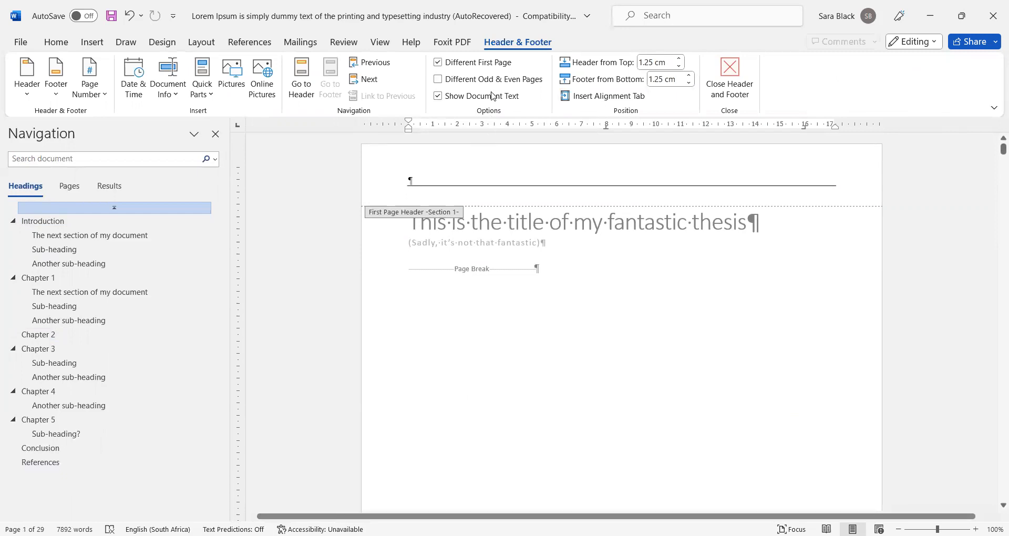
{"action": "left_click", "coordinate": [528, 177]}
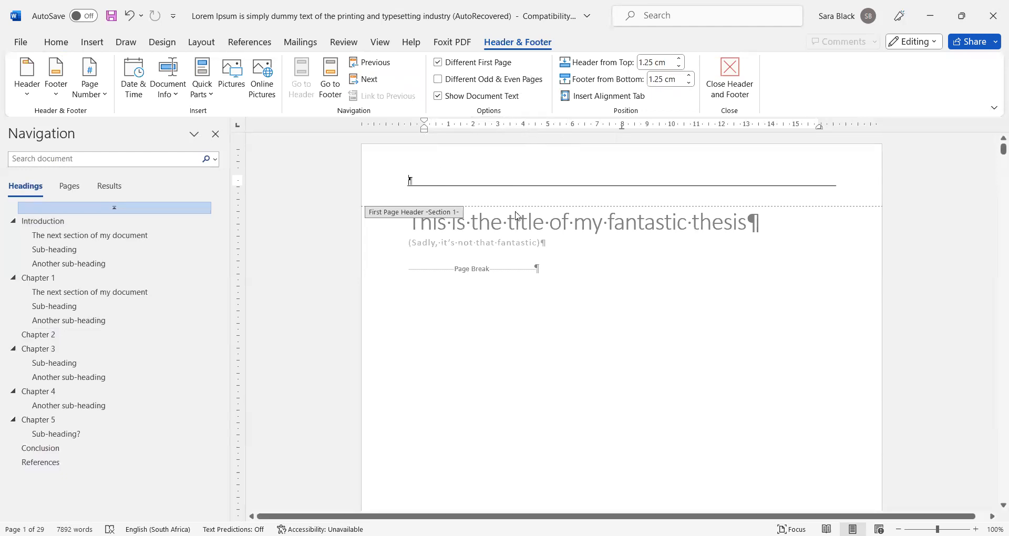
Step: Remove the bottom border from the title page's first-page header, comparing it with the Section 1 header on the Abstract page
{"action": "scroll", "coordinate": [541, 197], "scroll_direction": "down", "scroll_amount": 5}
{"action": "scroll", "coordinate": [541, 197], "scroll_direction": "down", "scroll_amount": 3}
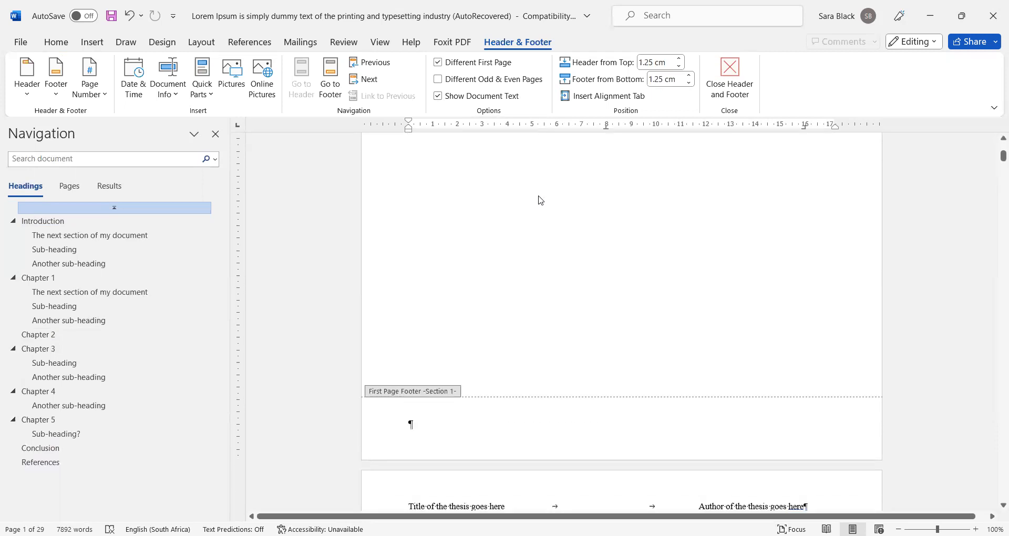
{"action": "scroll", "coordinate": [540, 199], "scroll_direction": "up", "scroll_amount": 8}
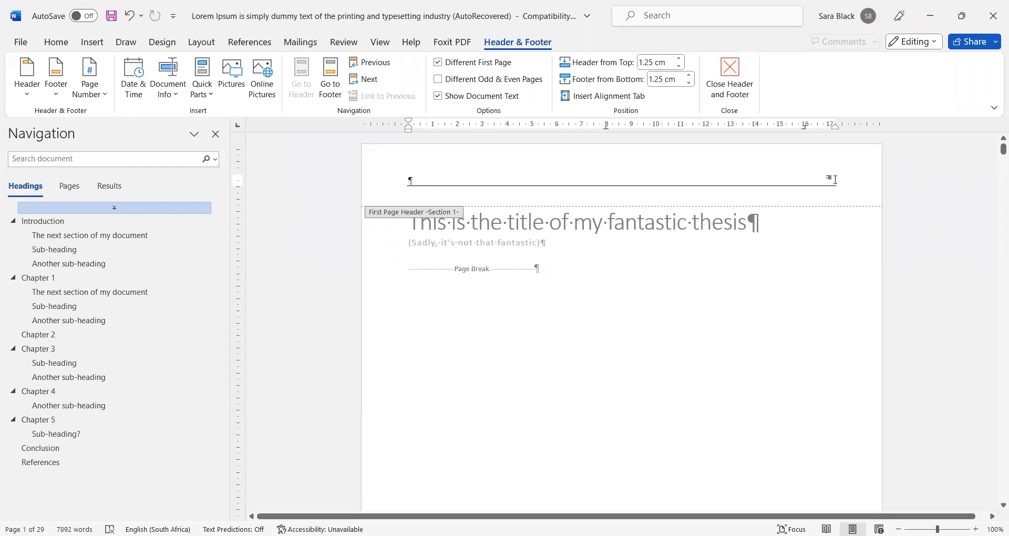
{"action": "scroll", "coordinate": [835, 179], "scroll_direction": "down", "scroll_amount": 6}
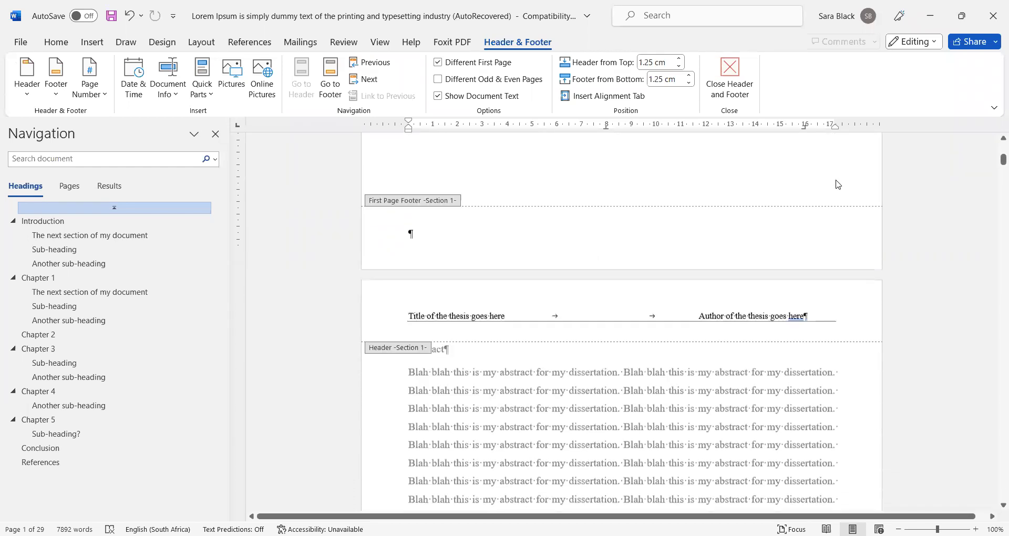
{"action": "scroll", "coordinate": [838, 184], "scroll_direction": "down", "scroll_amount": 5}
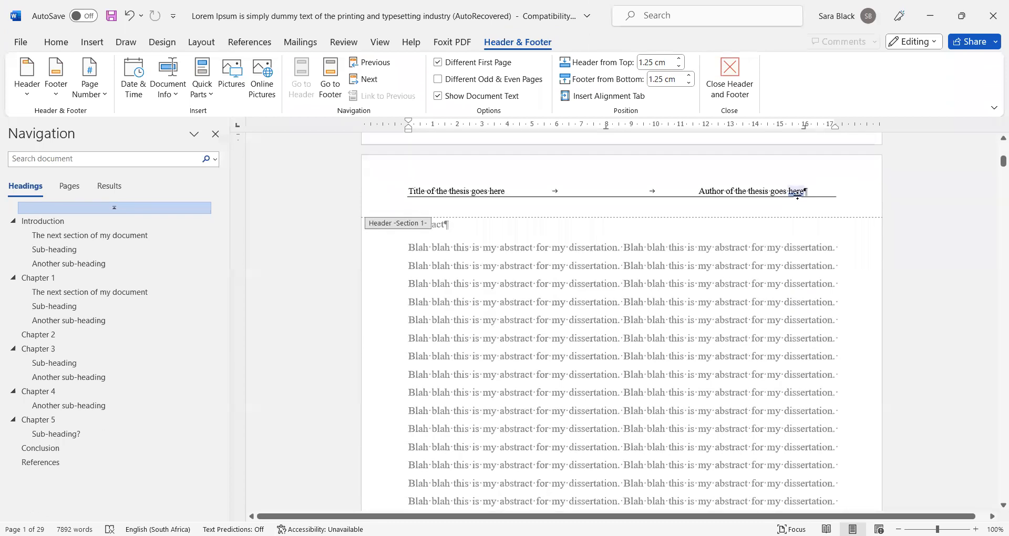
{"action": "scroll", "coordinate": [770, 190], "scroll_direction": "up", "scroll_amount": 10}
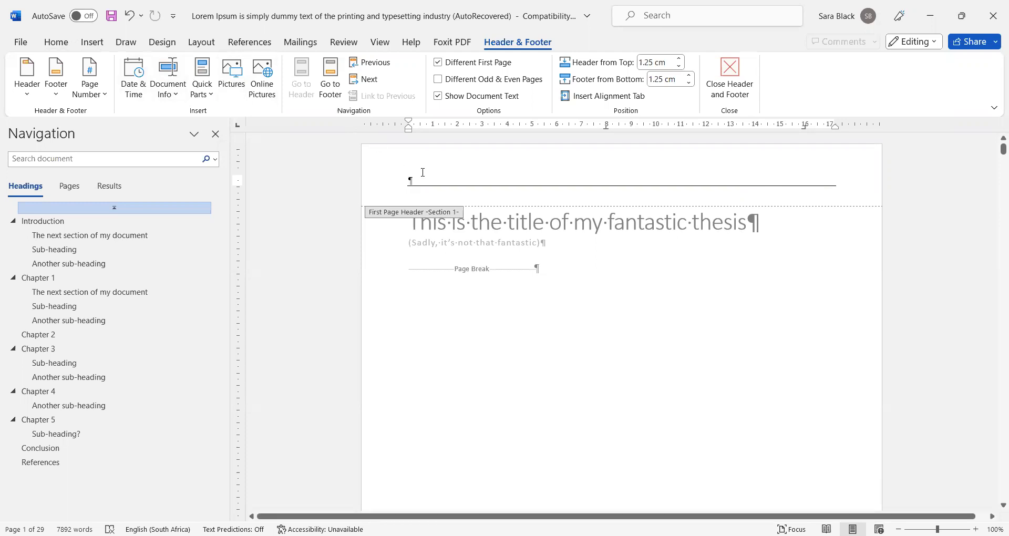
{"action": "left_click", "coordinate": [57, 42]}
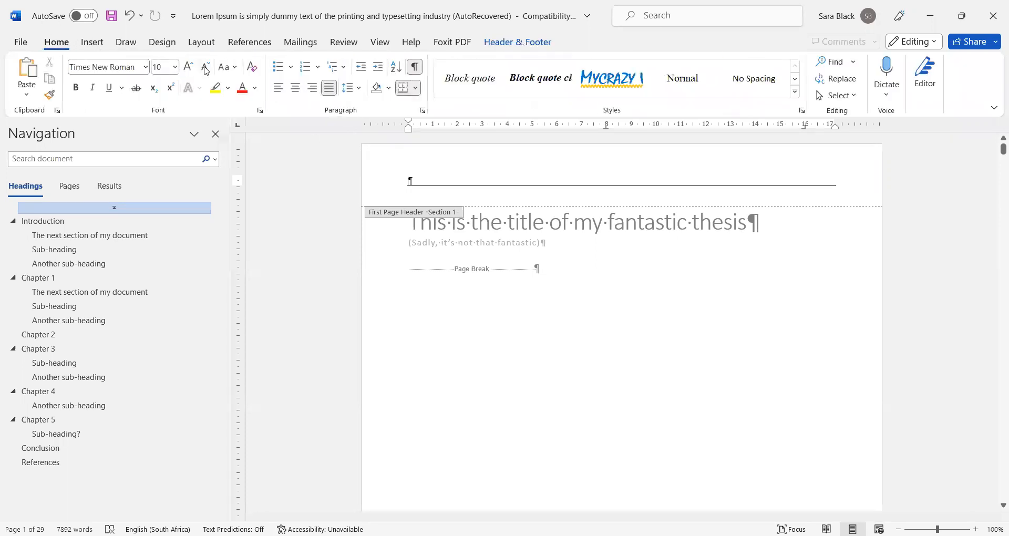
{"action": "left_click", "coordinate": [416, 89]}
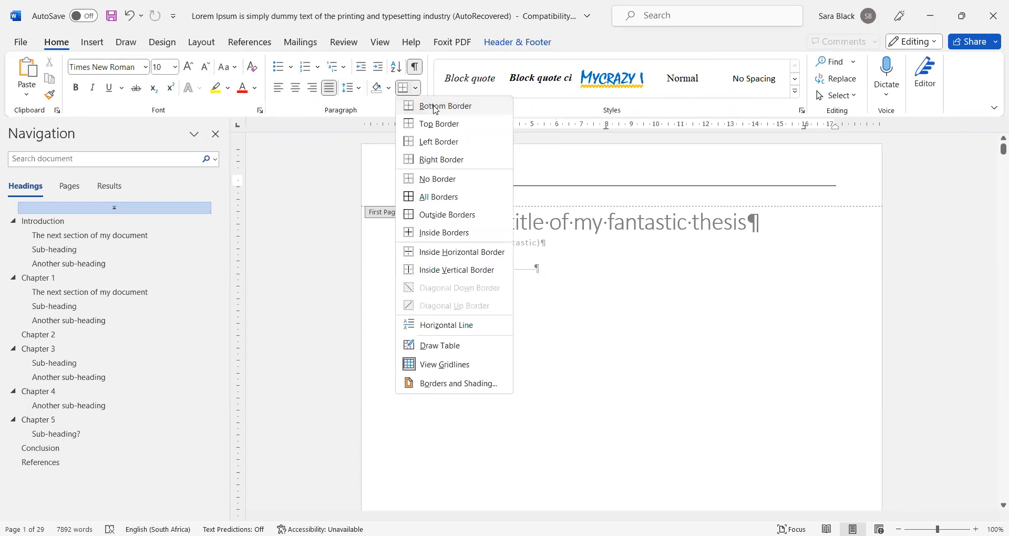
{"action": "left_click", "coordinate": [614, 315]}
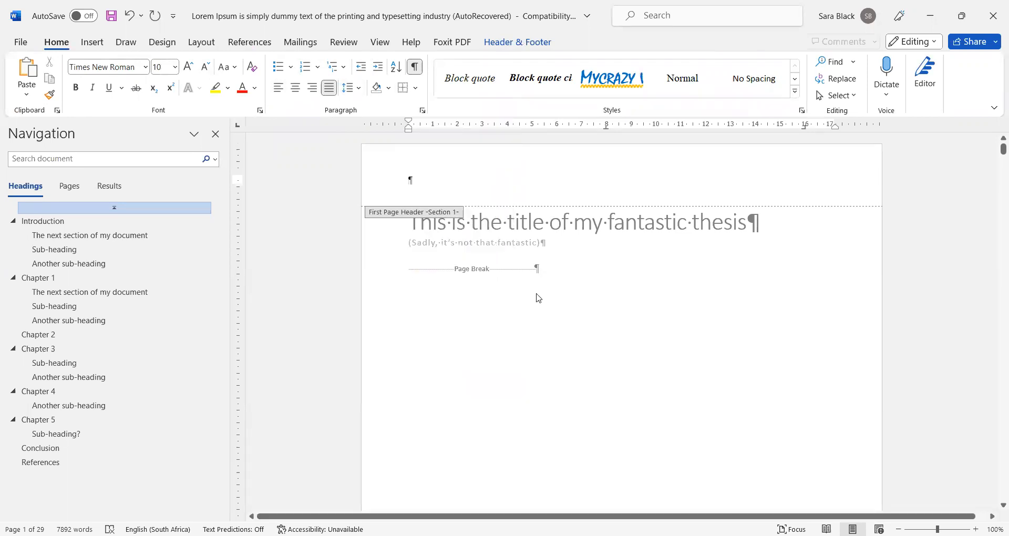
{"action": "scroll", "coordinate": [536, 295], "scroll_direction": "down", "scroll_amount": 9}
{"action": "scroll", "coordinate": [536, 297], "scroll_direction": "down", "scroll_amount": 2}
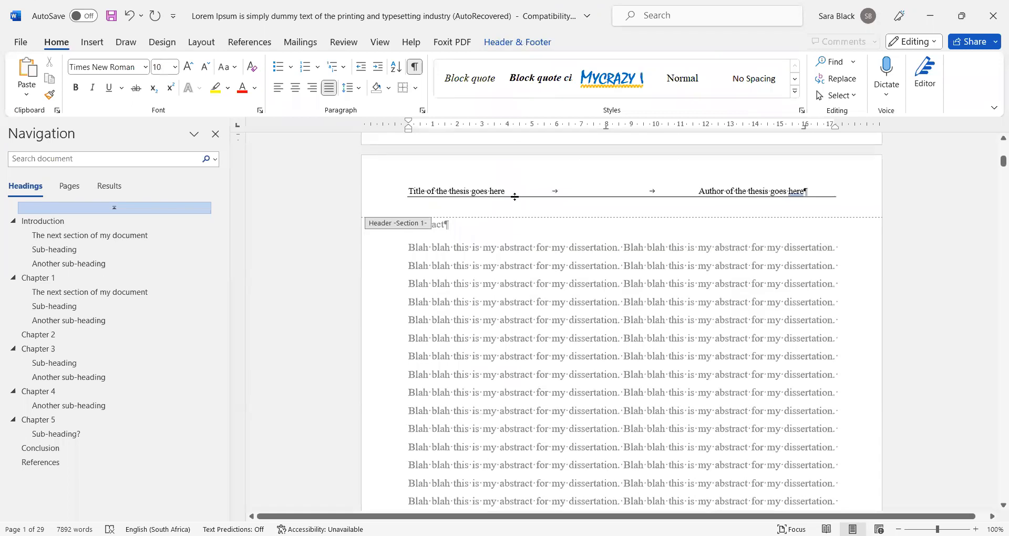
{"action": "key", "text": "ctrl+Home"}
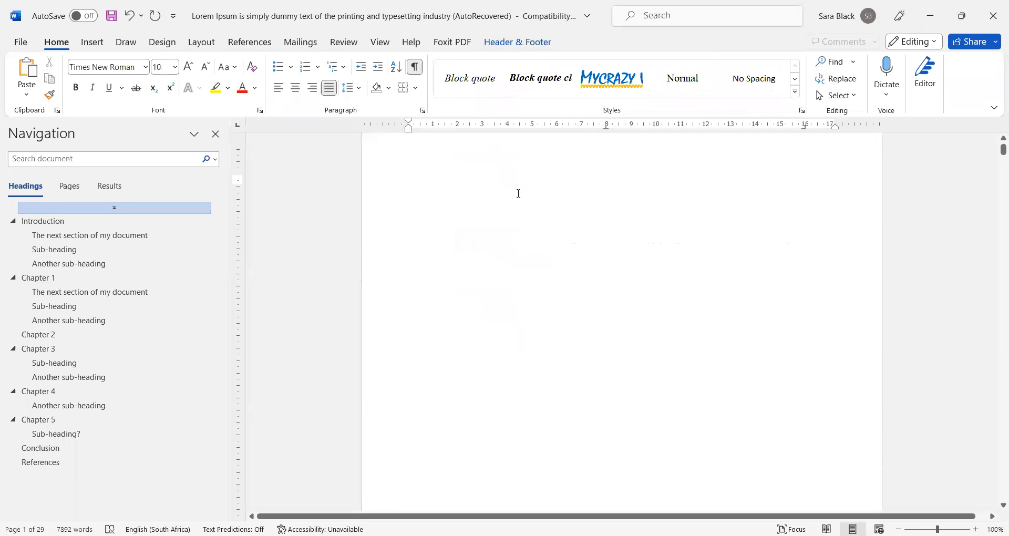
Step: Examine the header and footer section labels from the title page through the Abstract to the Introduction page
{"action": "left_click", "coordinate": [512, 43]}
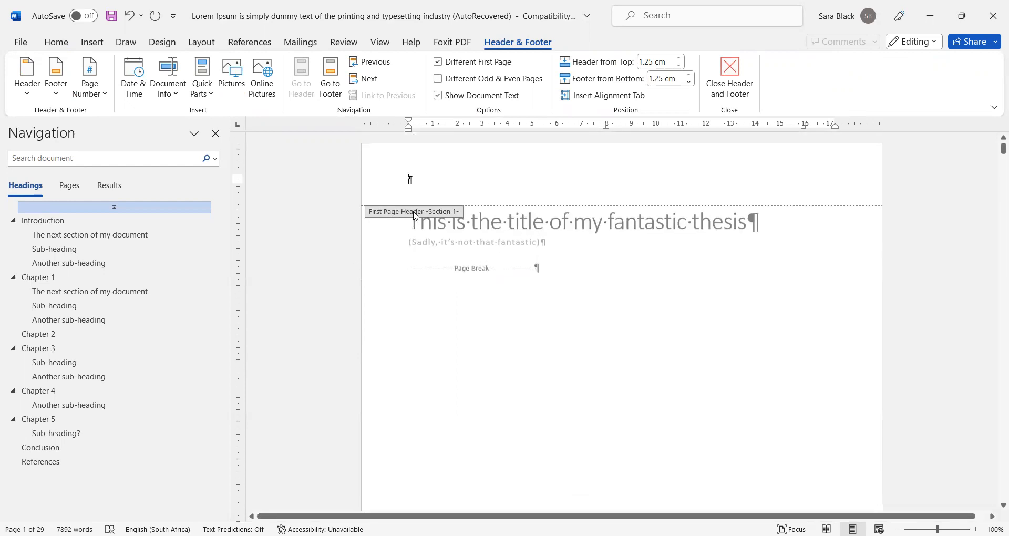
{"action": "scroll", "coordinate": [463, 216], "scroll_direction": "down", "scroll_amount": 7}
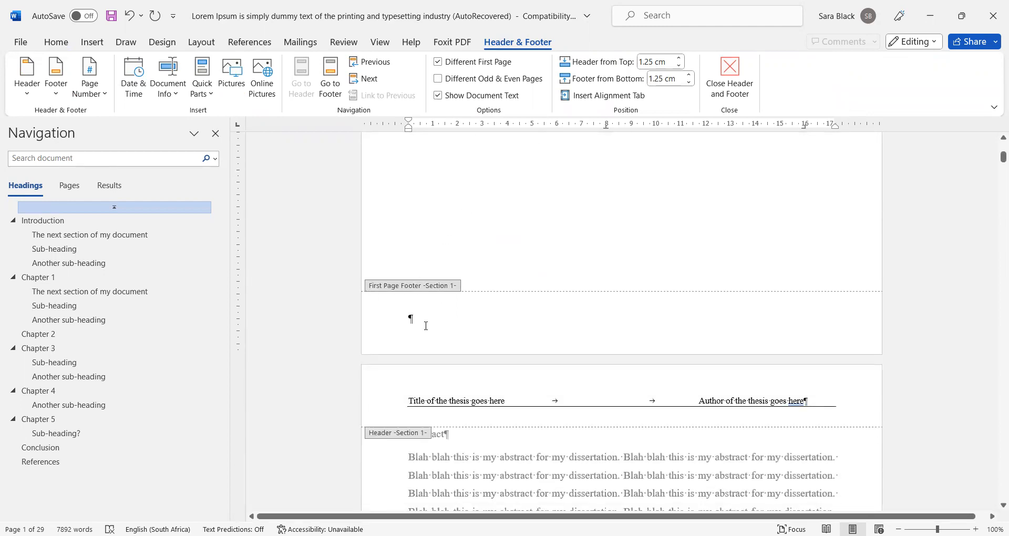
{"action": "scroll", "coordinate": [424, 327], "scroll_direction": "down", "scroll_amount": 2}
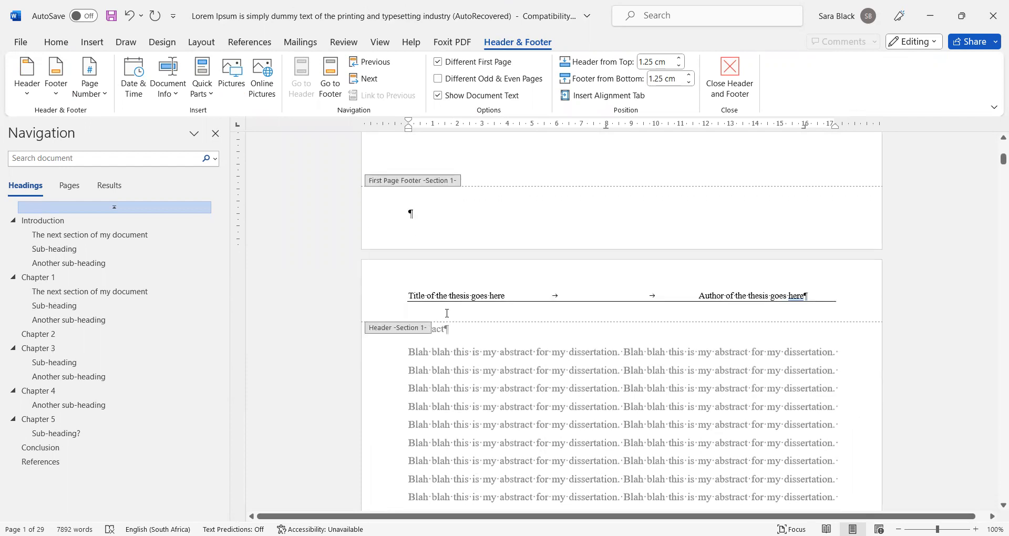
{"action": "left_click", "coordinate": [448, 296]}
{"action": "scroll", "coordinate": [710, 271], "scroll_direction": "down", "scroll_amount": 15}
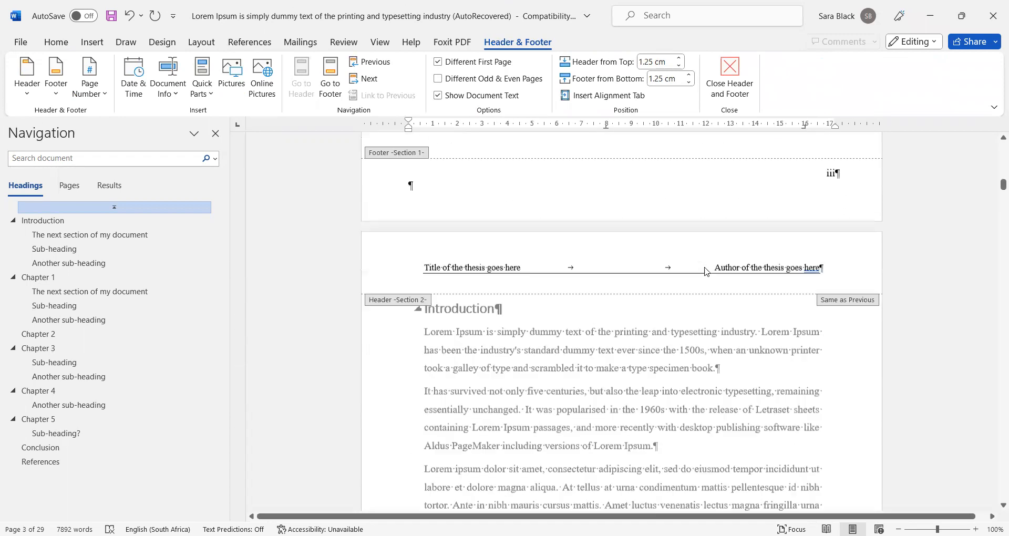
{"action": "scroll", "coordinate": [706, 271], "scroll_direction": "down", "scroll_amount": 1}
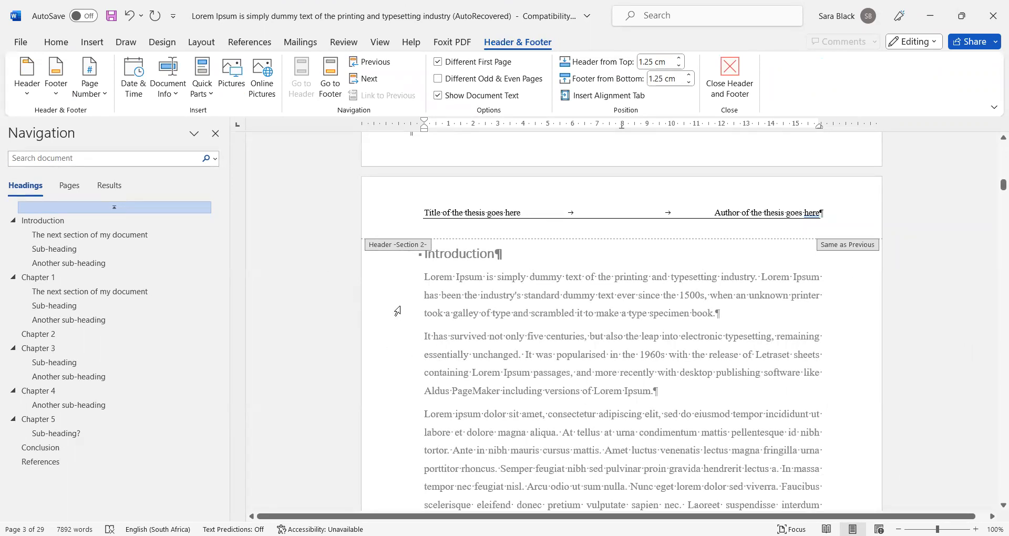
{"action": "scroll", "coordinate": [402, 308], "scroll_direction": "up", "scroll_amount": 12}
{"action": "scroll", "coordinate": [399, 305], "scroll_direction": "up", "scroll_amount": 6}
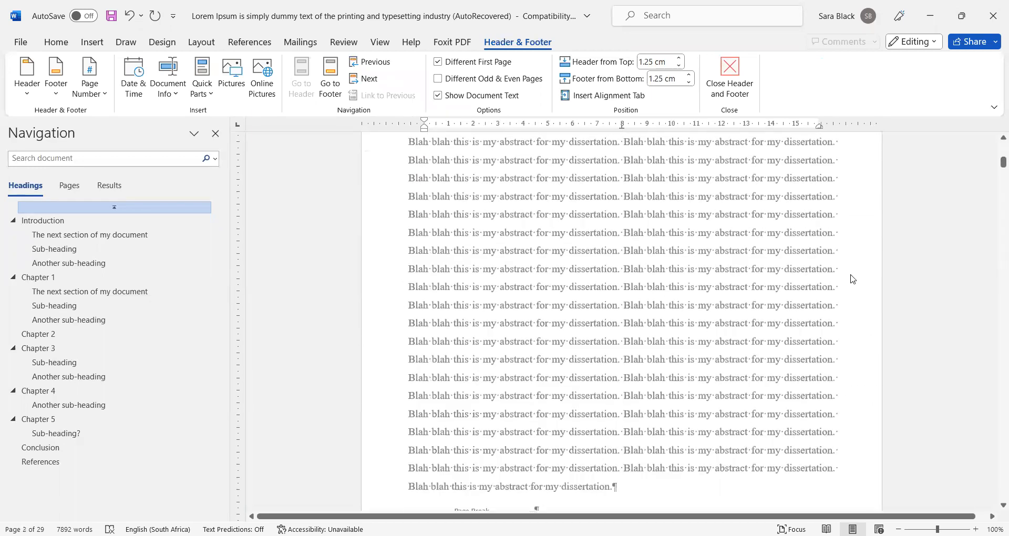
{"action": "scroll", "coordinate": [850, 277], "scroll_direction": "up", "scroll_amount": 4}
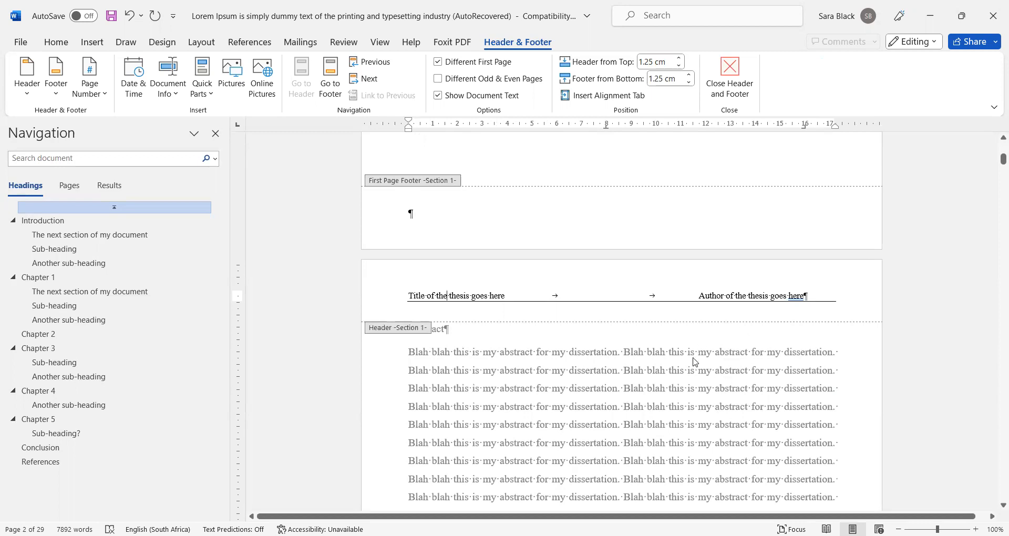
Step: Unlink the Section 2 header on the Introduction page from the previous section's header
{"action": "scroll", "coordinate": [696, 351], "scroll_direction": "down", "scroll_amount": 5}
{"action": "scroll", "coordinate": [696, 351], "scroll_direction": "up", "scroll_amount": 5}
{"action": "scroll", "coordinate": [770, 300], "scroll_direction": "down", "scroll_amount": 15}
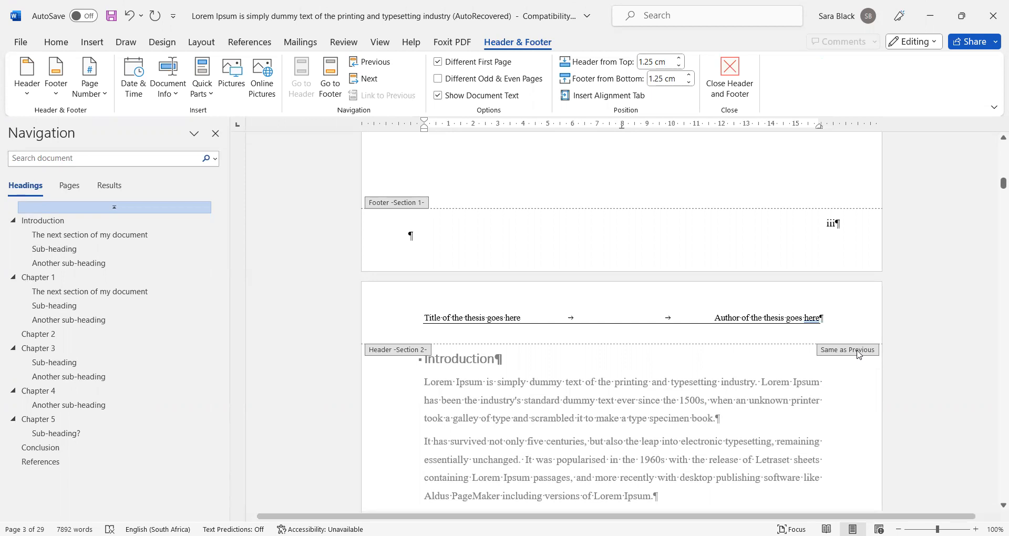
{"action": "left_click", "coordinate": [709, 328]}
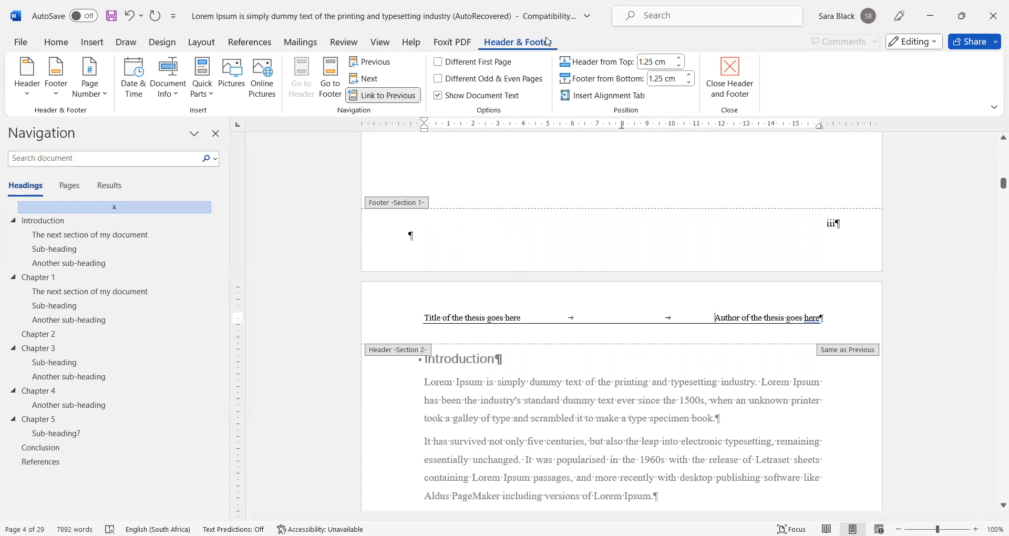
{"action": "left_click", "coordinate": [399, 96]}
Step: Examine the header section labels and their links to previous sections from the Introduction through the first page of Chapter 1
{"action": "scroll", "coordinate": [441, 304], "scroll_direction": "down", "scroll_amount": 2}
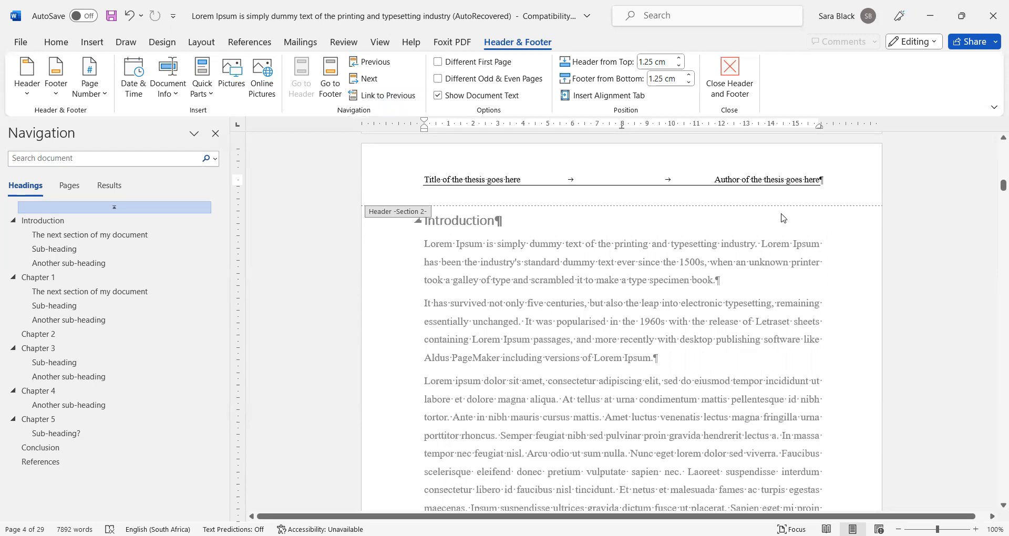
{"action": "scroll", "coordinate": [782, 216], "scroll_direction": "up", "scroll_amount": 2}
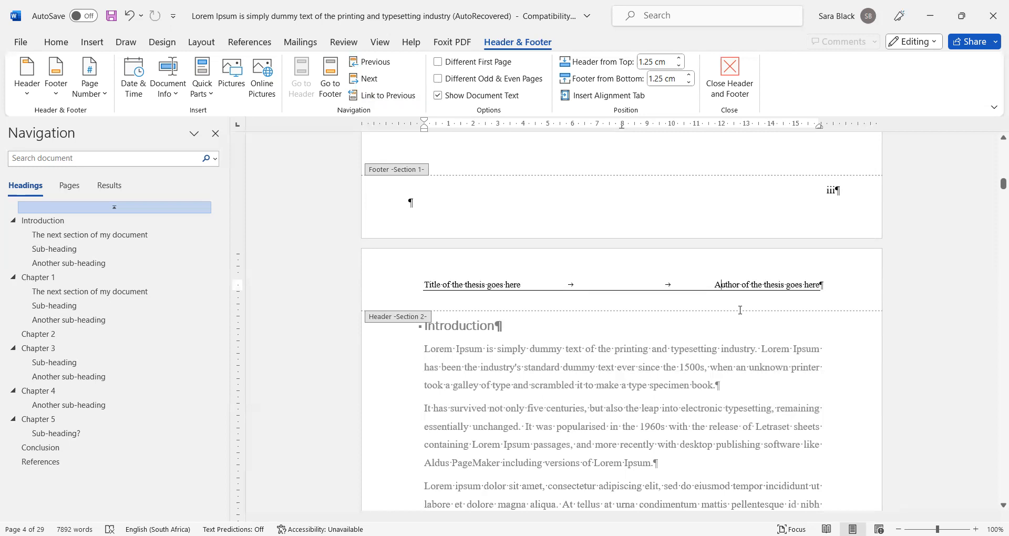
{"action": "scroll", "coordinate": [740, 310], "scroll_direction": "down", "scroll_amount": 15}
{"action": "scroll", "coordinate": [738, 329], "scroll_direction": "down", "scroll_amount": 10}
{"action": "scroll", "coordinate": [738, 329], "scroll_direction": "up", "scroll_amount": 8}
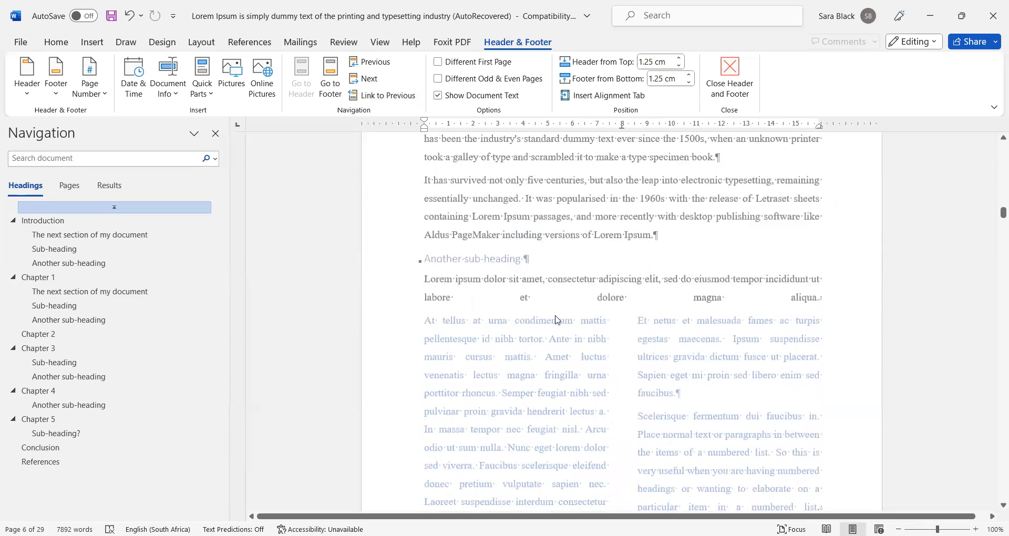
{"action": "scroll", "coordinate": [584, 311], "scroll_direction": "down", "scroll_amount": 2}
{"action": "scroll", "coordinate": [584, 314], "scroll_direction": "up", "scroll_amount": 2}
{"action": "scroll", "coordinate": [589, 315], "scroll_direction": "down", "scroll_amount": 9}
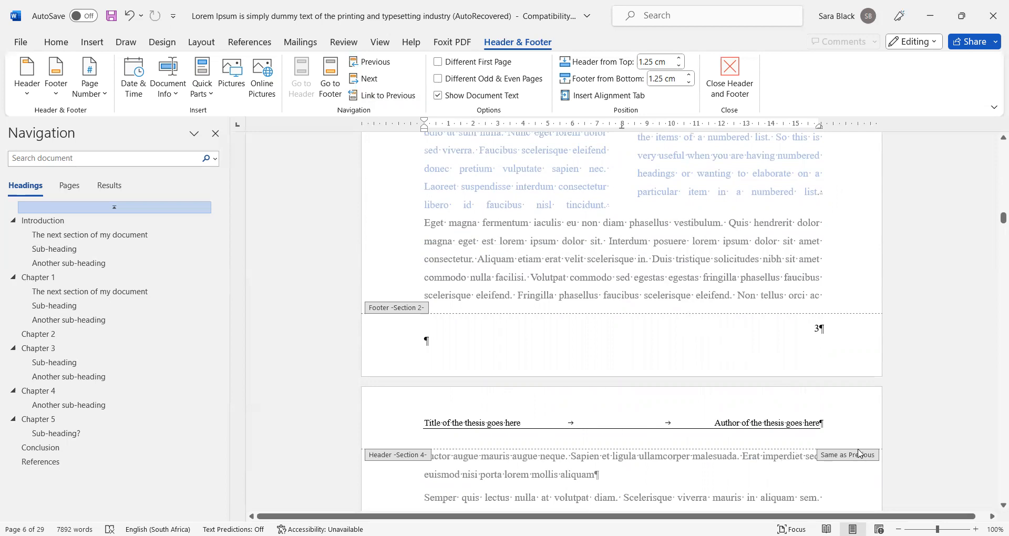
{"action": "scroll", "coordinate": [854, 391], "scroll_direction": "up", "scroll_amount": 6}
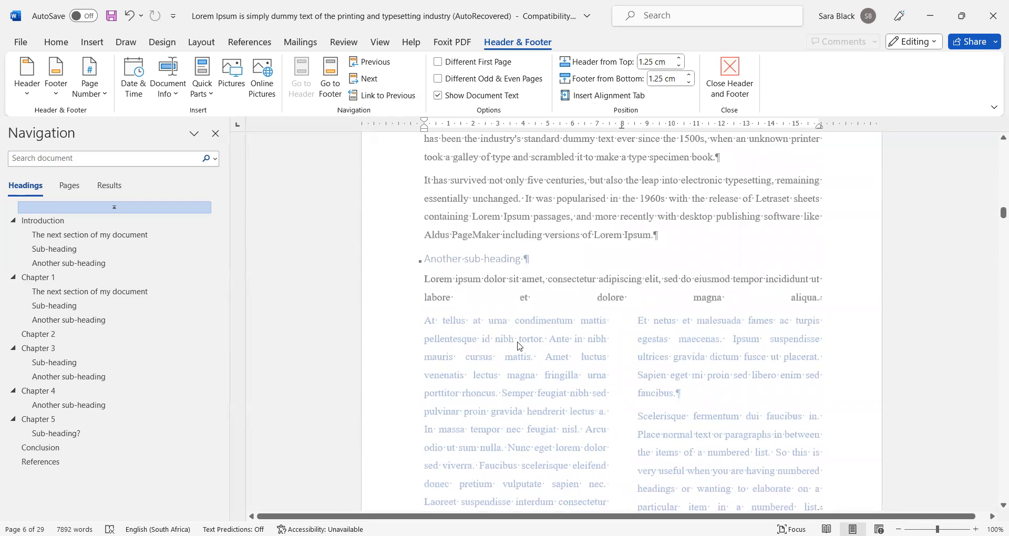
{"action": "scroll", "coordinate": [519, 346], "scroll_direction": "down", "scroll_amount": 10}
{"action": "scroll", "coordinate": [779, 312], "scroll_direction": "down", "scroll_amount": 20}
{"action": "scroll", "coordinate": [779, 313], "scroll_direction": "down", "scroll_amount": 20}
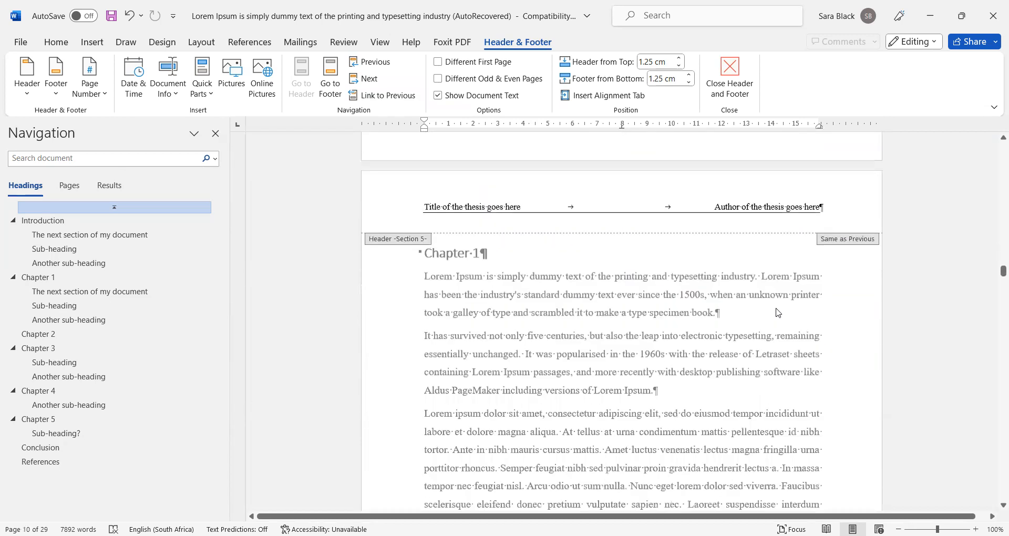
{"action": "scroll", "coordinate": [778, 313], "scroll_direction": "down", "scroll_amount": 1}
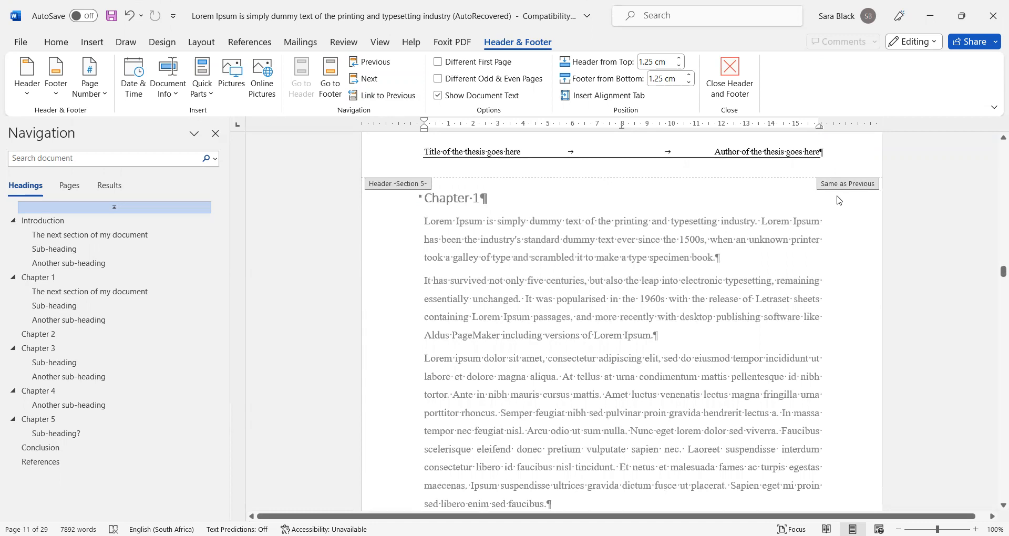
Step: Clear both existing tab stops from the Section 1 title-and-author header on the Table of Contents page
{"action": "left_click_drag", "start_coordinate": [1002, 272], "coordinate": [1002, 169]}
{"action": "scroll", "coordinate": [778, 250], "scroll_direction": "down", "scroll_amount": 4}
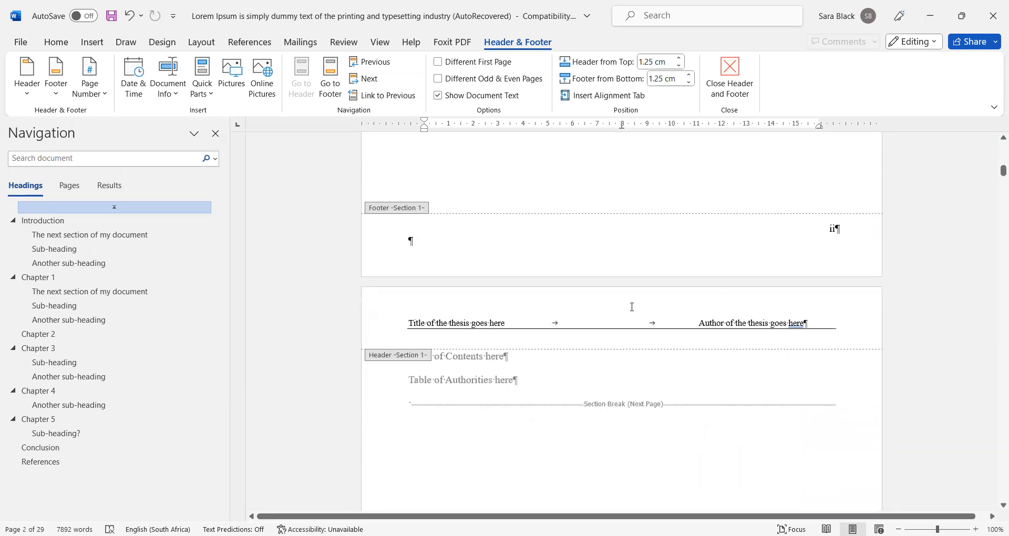
{"action": "left_click", "coordinate": [543, 322]}
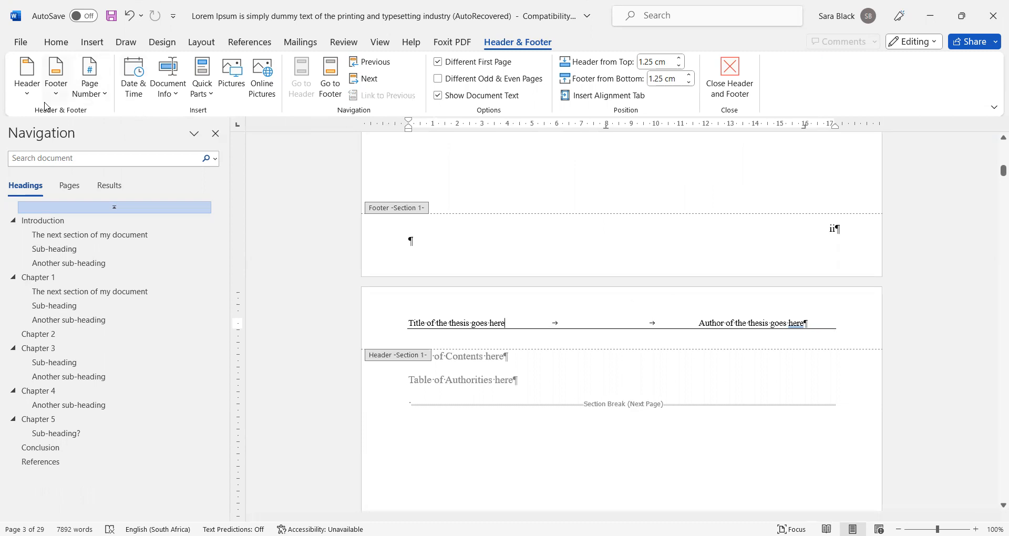
{"action": "left_click", "coordinate": [59, 44]}
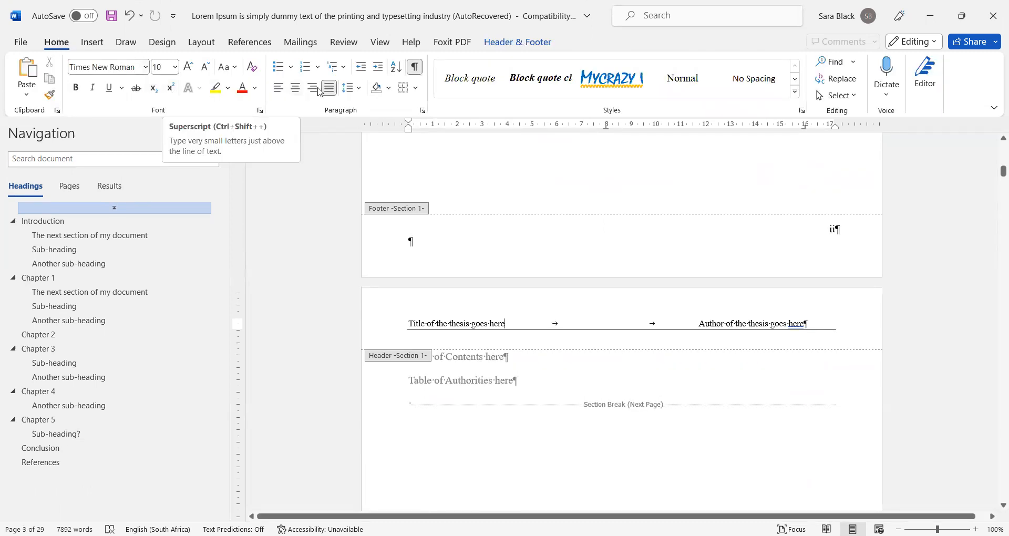
{"action": "left_click", "coordinate": [422, 112]}
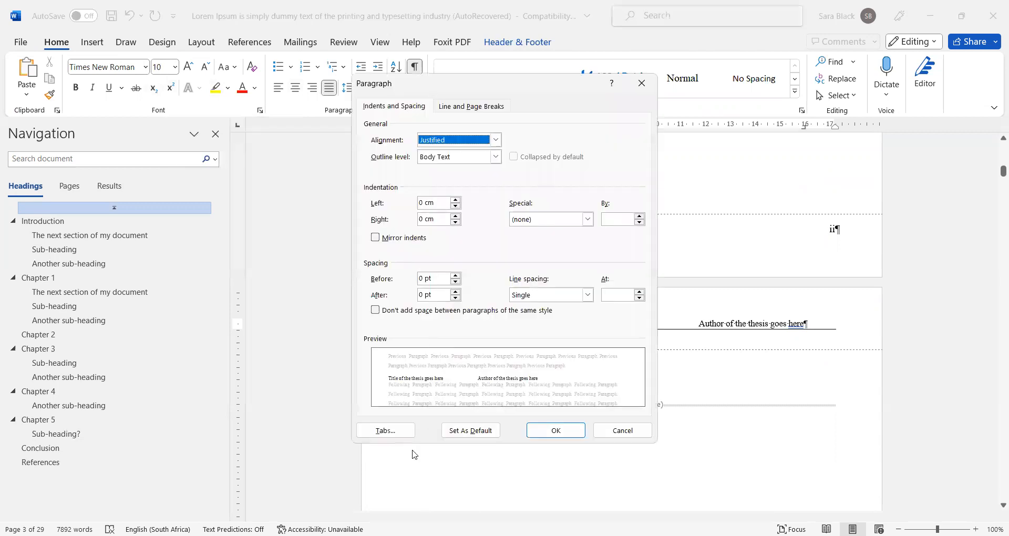
{"action": "left_click", "coordinate": [398, 430]}
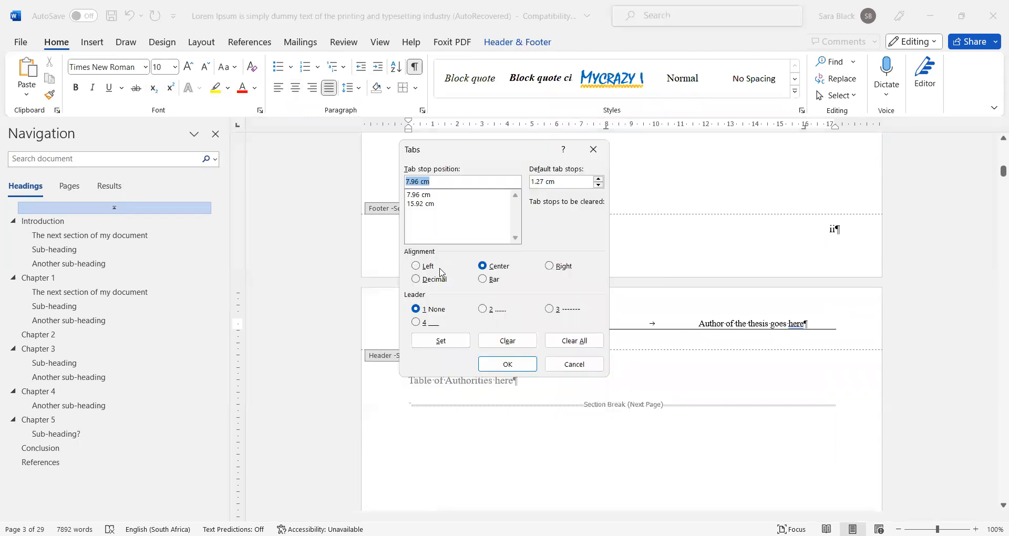
{"action": "left_click", "coordinate": [442, 204]}
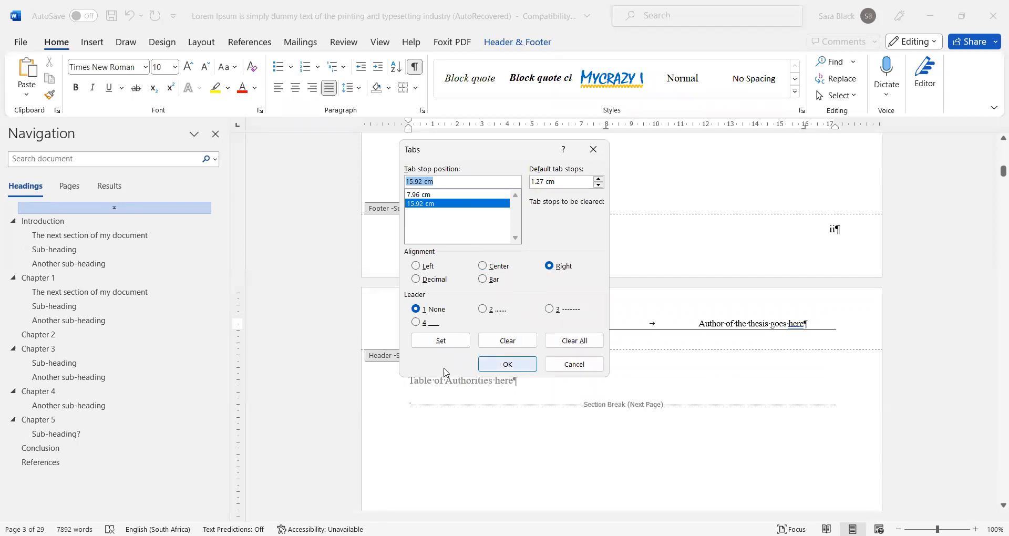
{"action": "left_click", "coordinate": [497, 342]}
{"action": "left_click", "coordinate": [503, 340]}
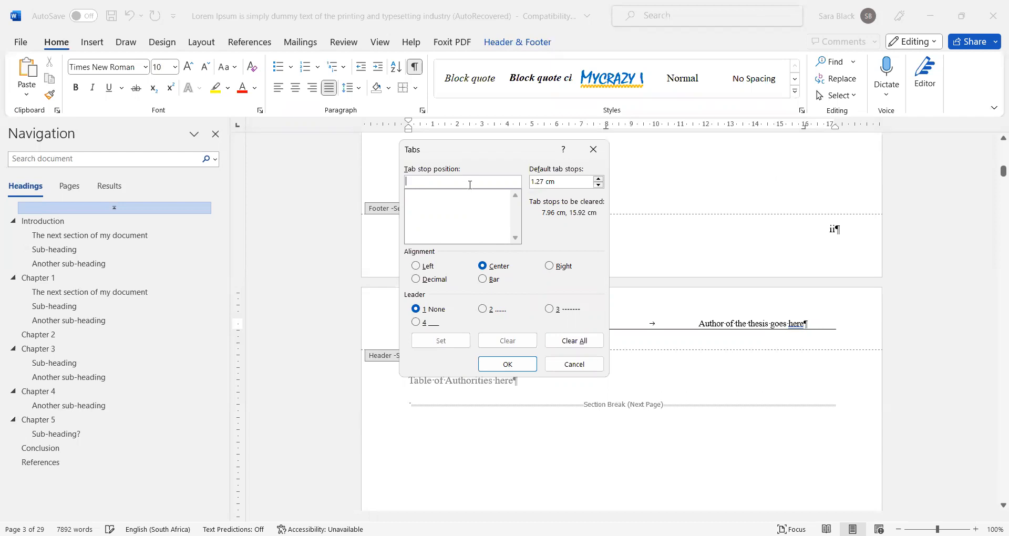
Step: Add a right-aligned tab stop at 17.25 cm to the Section 1 header so the author text aligns with the margin
{"action": "type", "text": "17.25"}
{"action": "left_click", "coordinate": [549, 266]}
{"action": "left_click", "coordinate": [441, 340]}
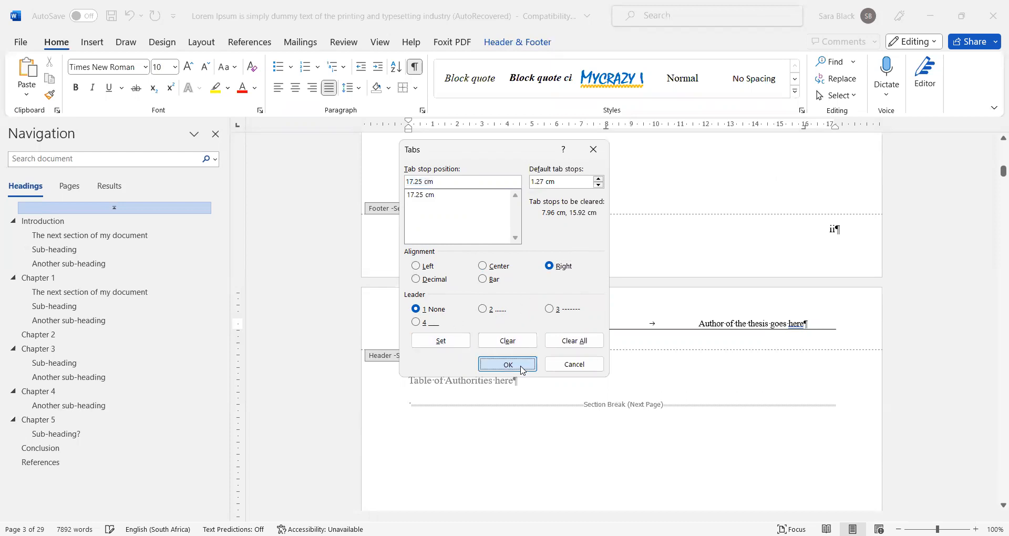
{"action": "left_click", "coordinate": [508, 365]}
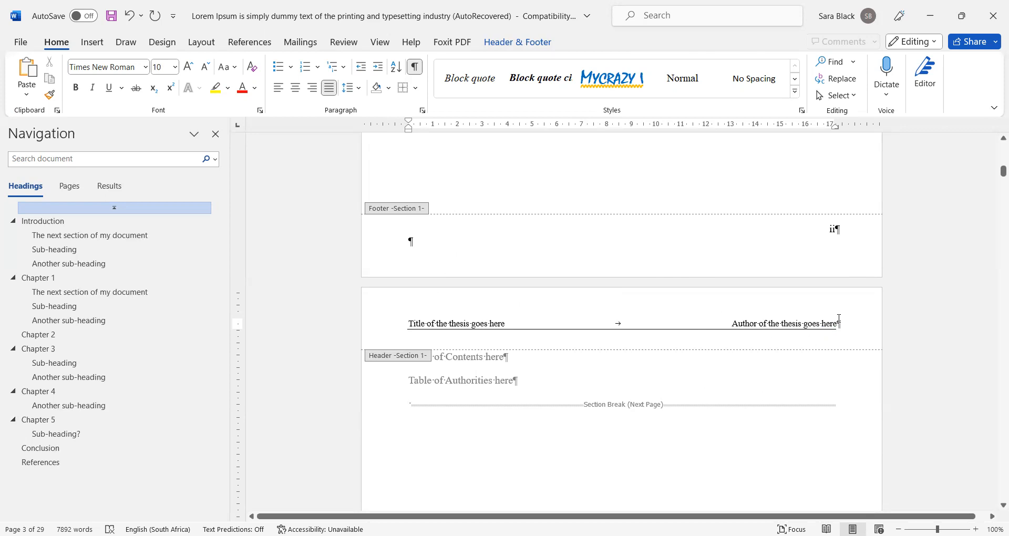
{"action": "left_click_drag", "start_coordinate": [838, 324], "coordinate": [732, 324]}
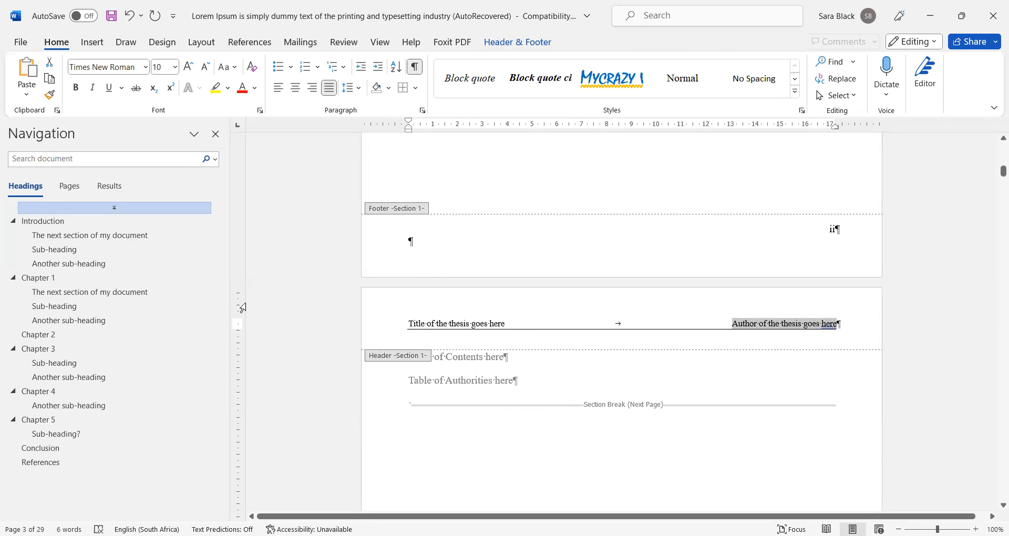
Step: Compare the headers and page numbers on the Introduction page with those on the preceding front-matter pages
{"action": "left_click", "coordinate": [81, 221]}
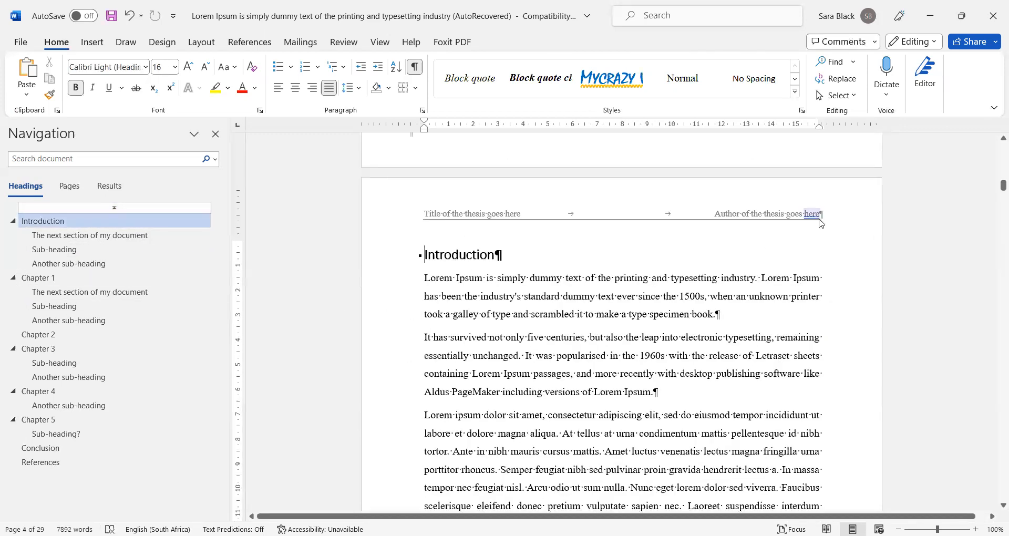
{"action": "scroll", "coordinate": [814, 227], "scroll_direction": "up", "scroll_amount": 2}
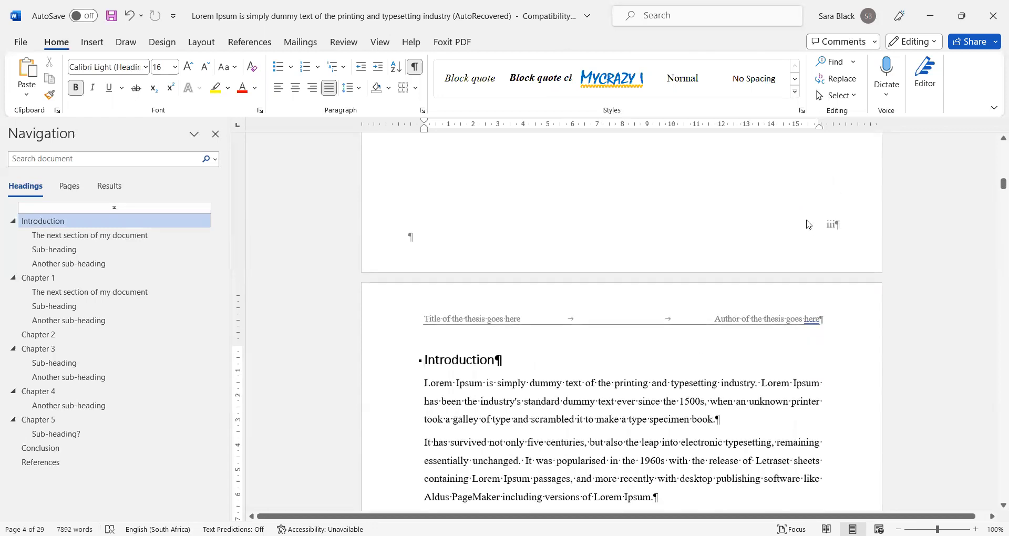
{"action": "scroll", "coordinate": [809, 225], "scroll_direction": "up", "scroll_amount": 12}
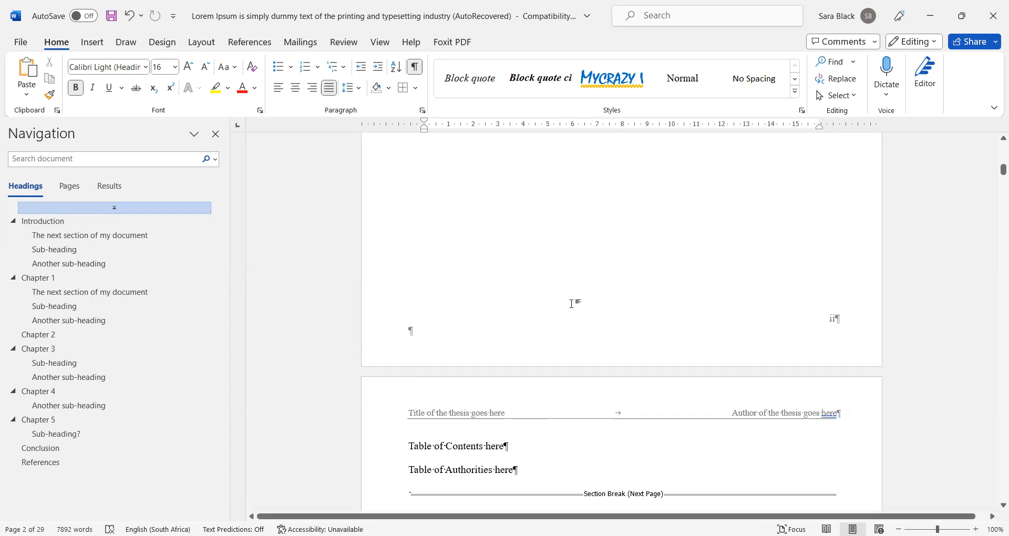
{"action": "scroll", "coordinate": [573, 302], "scroll_direction": "down", "scroll_amount": 1}
{"action": "scroll", "coordinate": [615, 300], "scroll_direction": "up", "scroll_amount": 8}
{"action": "scroll", "coordinate": [614, 307], "scroll_direction": "up", "scroll_amount": 4}
{"action": "scroll", "coordinate": [605, 289], "scroll_direction": "down", "scroll_amount": 12}
{"action": "scroll", "coordinate": [601, 276], "scroll_direction": "up", "scroll_amount": 4}
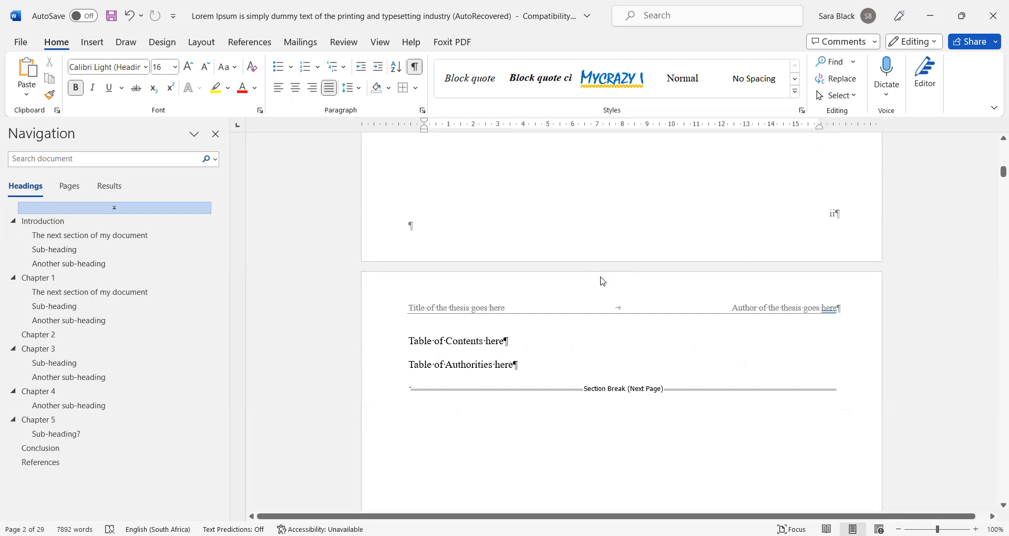
{"action": "scroll", "coordinate": [459, 241], "scroll_direction": "down", "scroll_amount": 5}
{"action": "scroll", "coordinate": [458, 241], "scroll_direction": "down", "scroll_amount": 10}
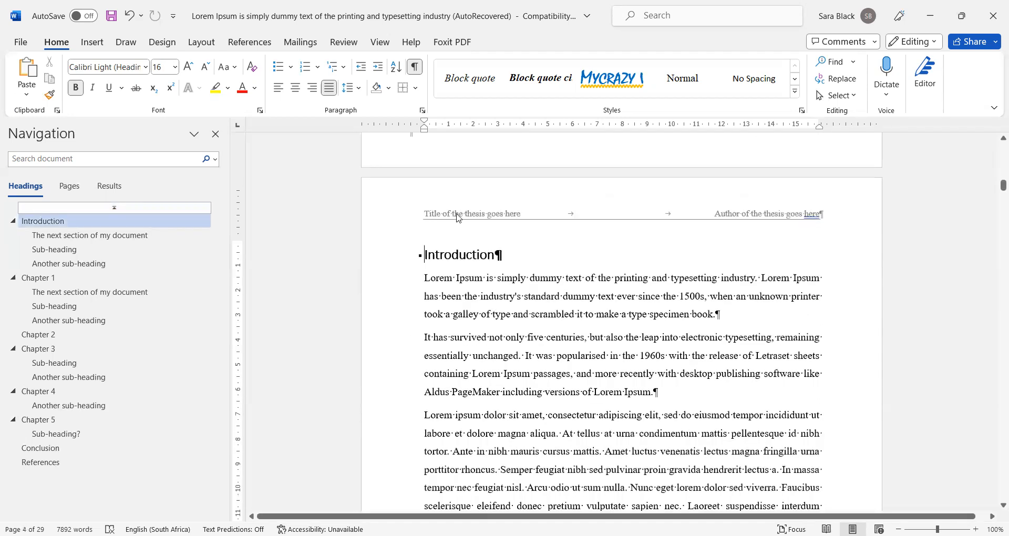
Step: Remove the empty paragraph from the Section 2 footer and add the text "Introduction" with two tabs before the page number
{"action": "scroll", "coordinate": [459, 218], "scroll_direction": "down", "scroll_amount": 6}
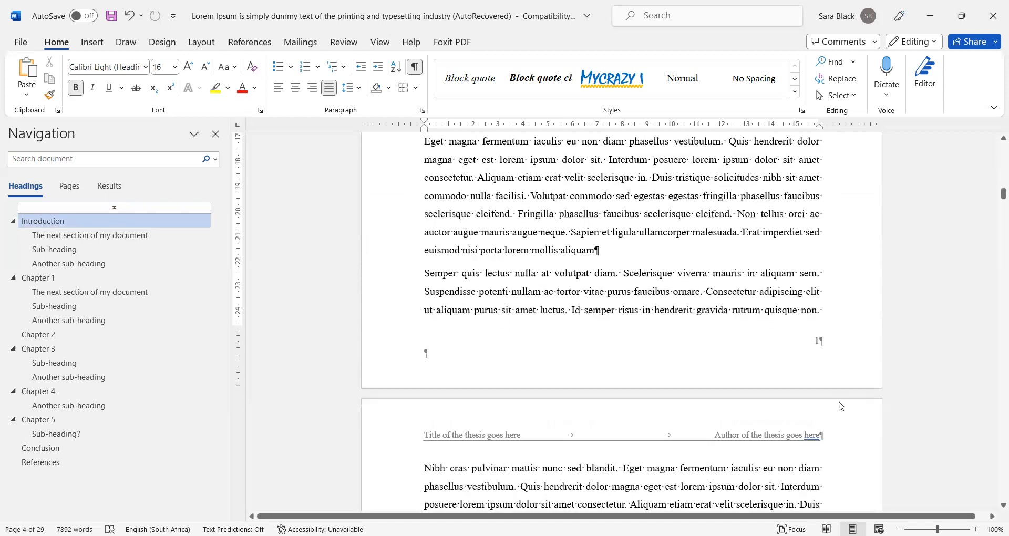
{"action": "double_click", "coordinate": [682, 344]}
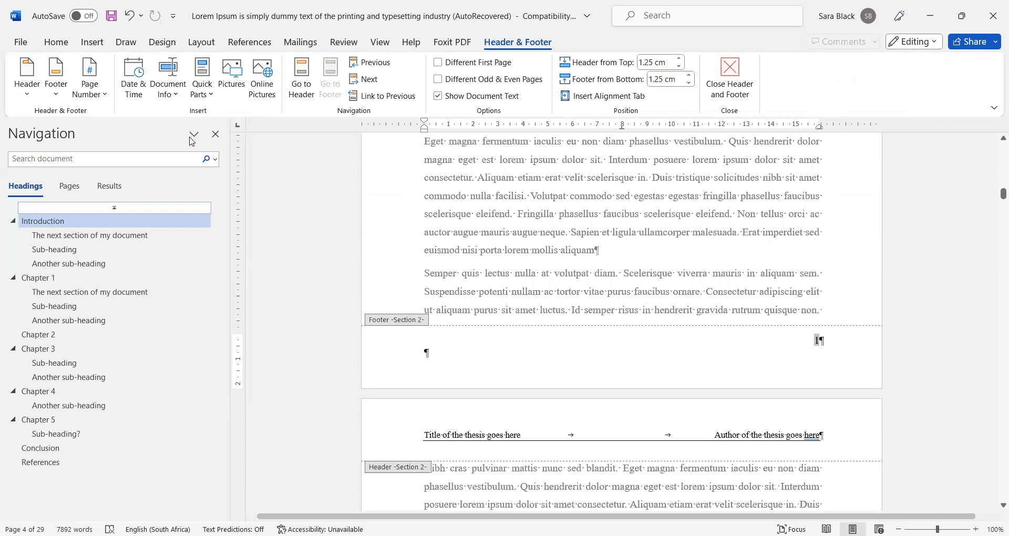
{"action": "left_click", "coordinate": [101, 99]}
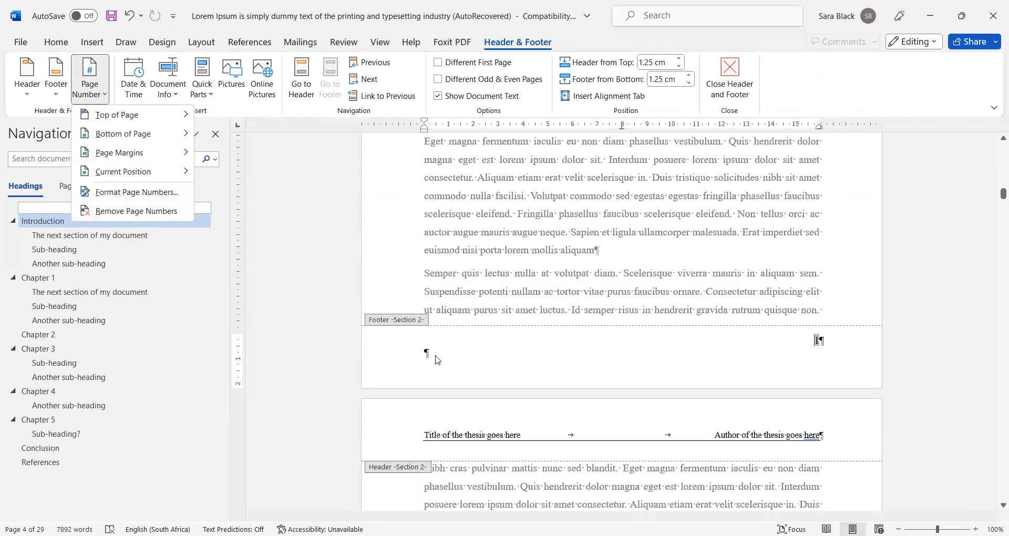
{"action": "left_click", "coordinate": [438, 360]}
{"action": "key", "text": "BackSpace"}
{"action": "left_click", "coordinate": [819, 352]}
{"action": "key", "text": "Left"}
{"action": "key", "text": "Tab"}
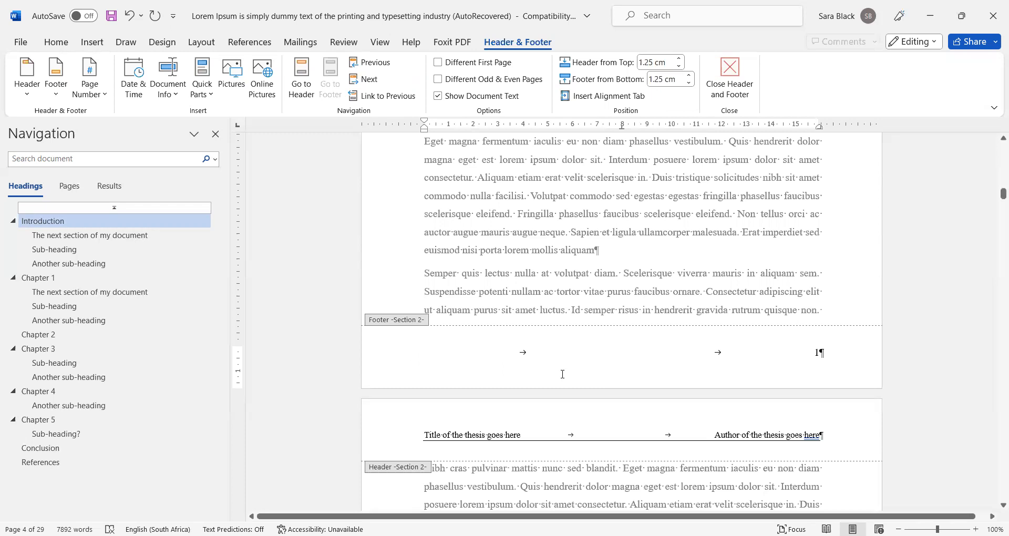
{"action": "type", "text": "Introduction"}
Step: Add a top border to the Introduction footer line in Section 2
{"action": "left_click_drag", "start_coordinate": [428, 355], "coordinate": [820, 355]}
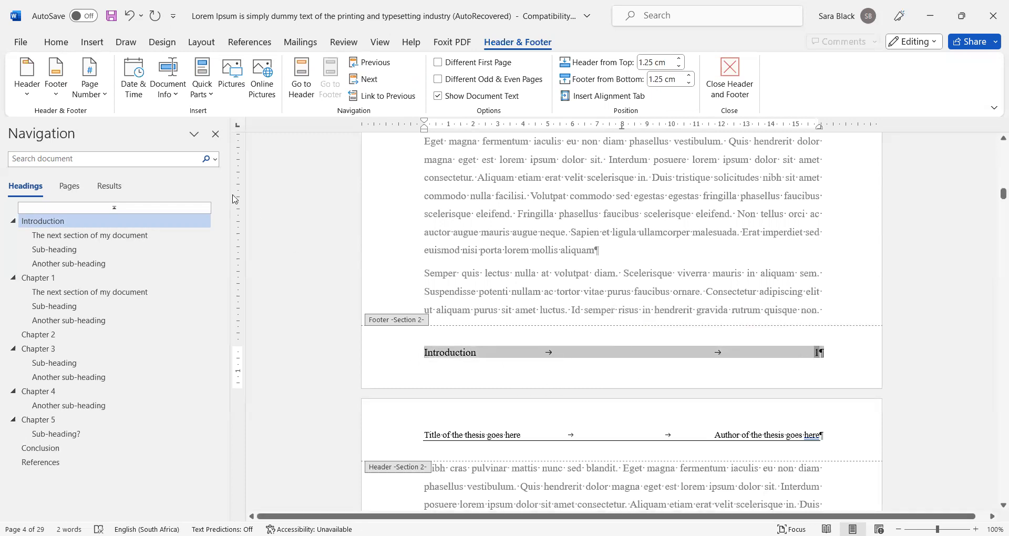
{"action": "left_click", "coordinate": [66, 46]}
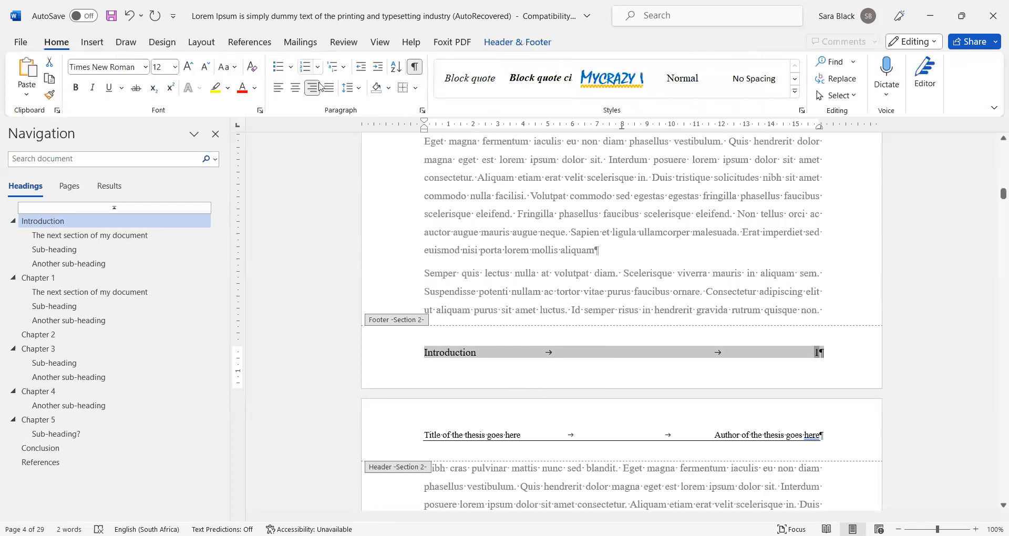
{"action": "left_click", "coordinate": [416, 89]}
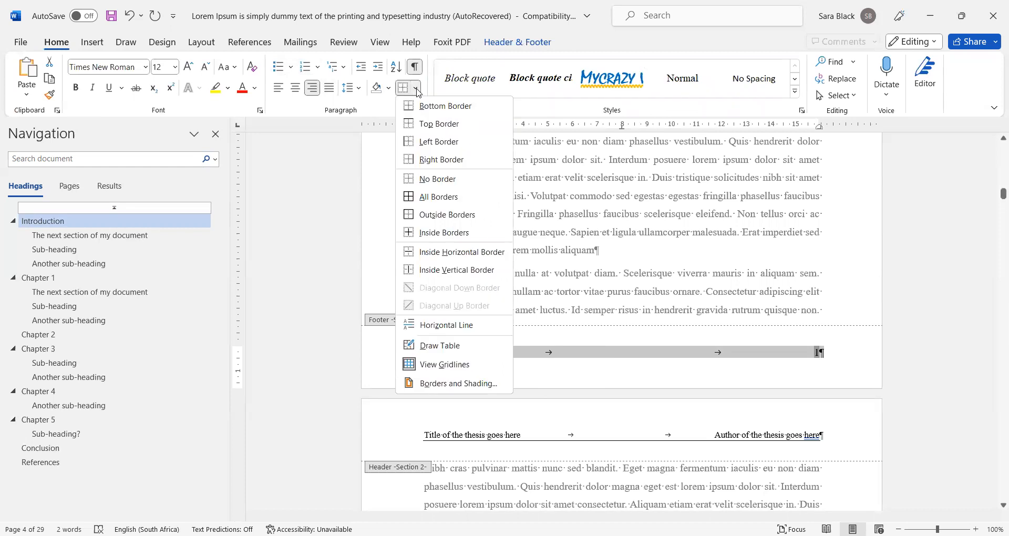
{"action": "left_click", "coordinate": [431, 124]}
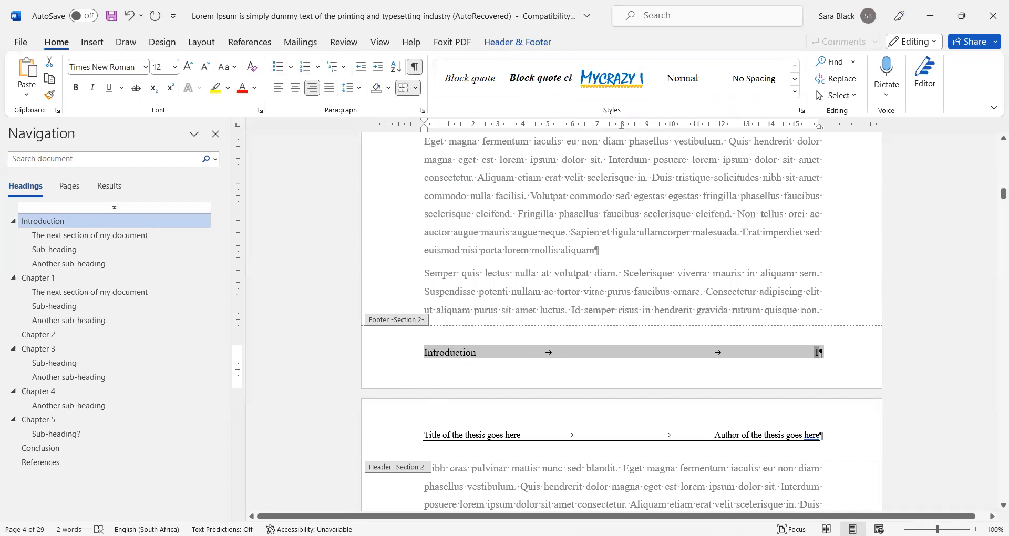
{"action": "left_click", "coordinate": [478, 355]}
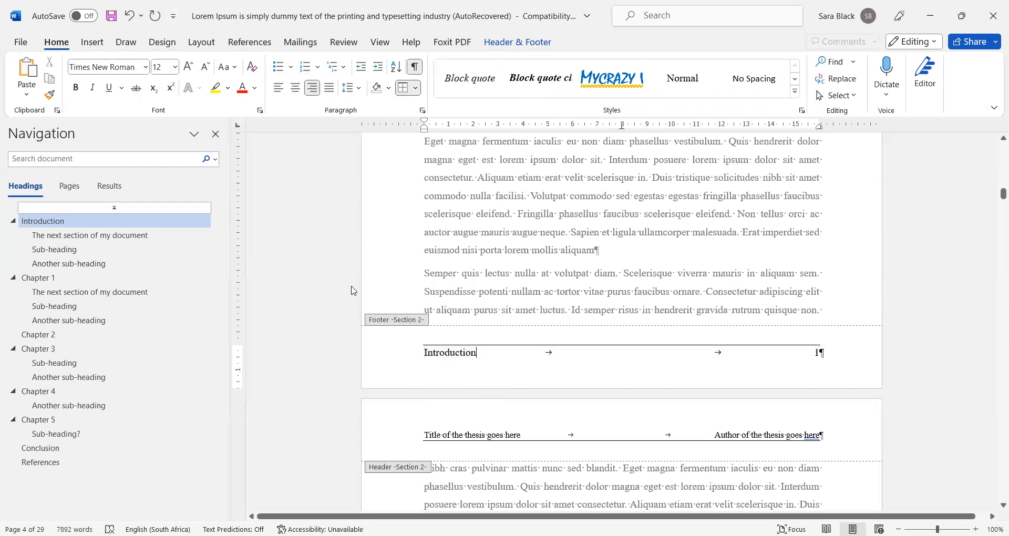
Step: Modify the Footer style to use a 10 pt font size
{"action": "left_click", "coordinate": [461, 366]}
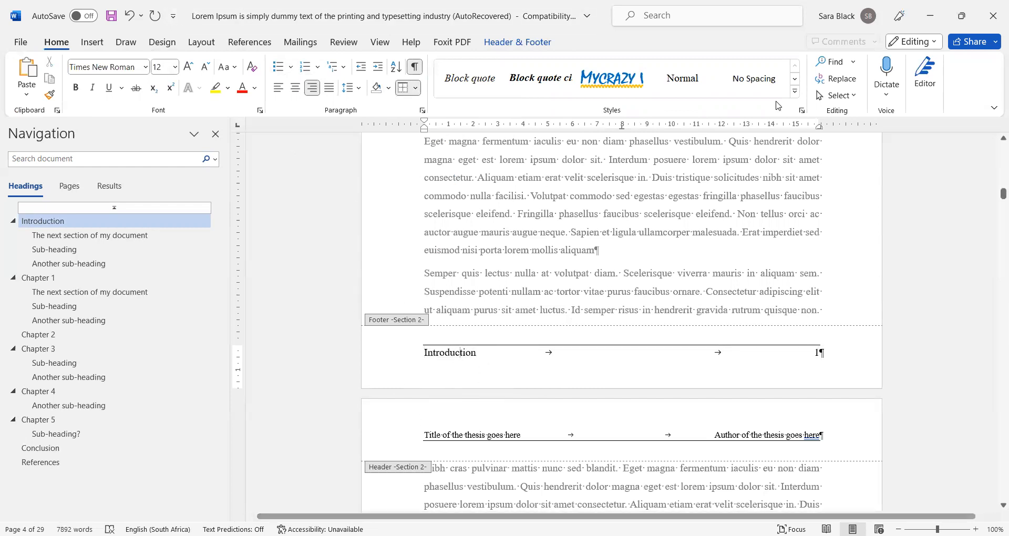
{"action": "left_click", "coordinate": [796, 83]}
{"action": "left_click", "coordinate": [797, 84]}
{"action": "left_click", "coordinate": [796, 83]}
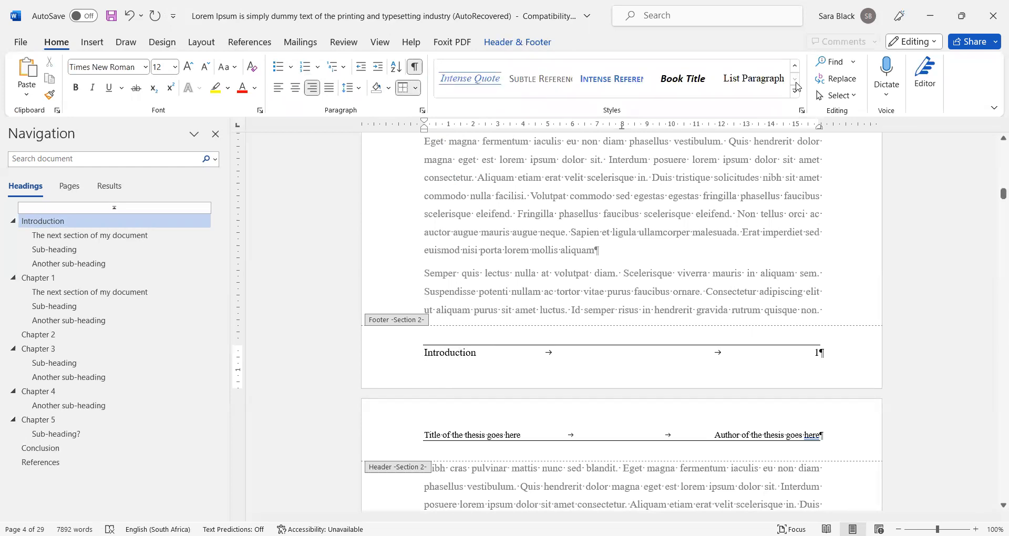
{"action": "left_click", "coordinate": [802, 110]}
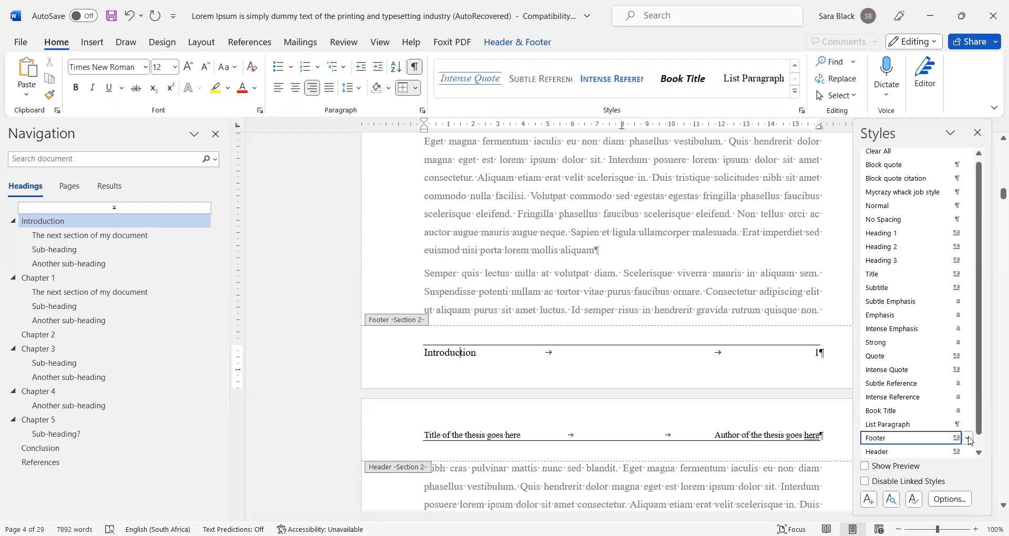
{"action": "left_click", "coordinate": [968, 439]}
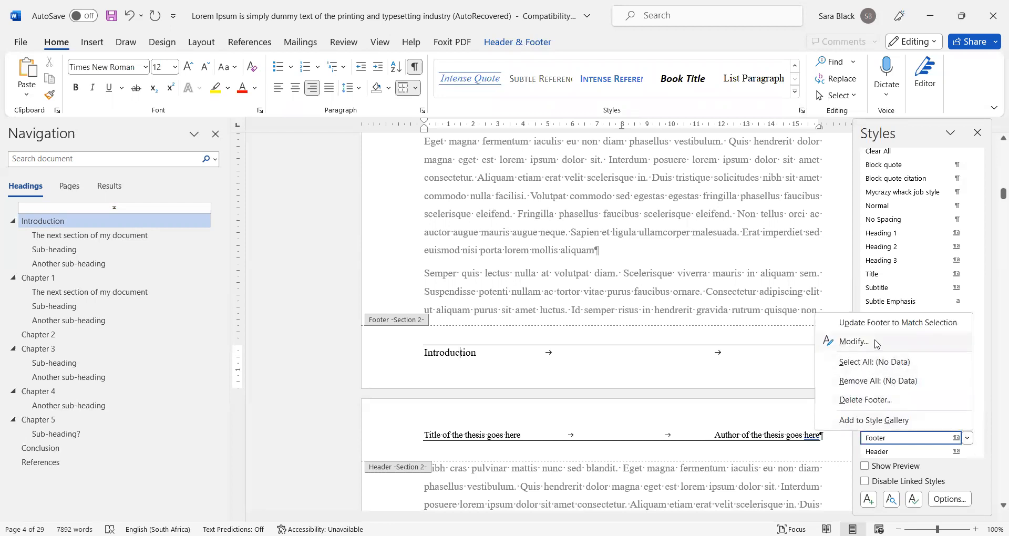
{"action": "key", "text": "Return"}
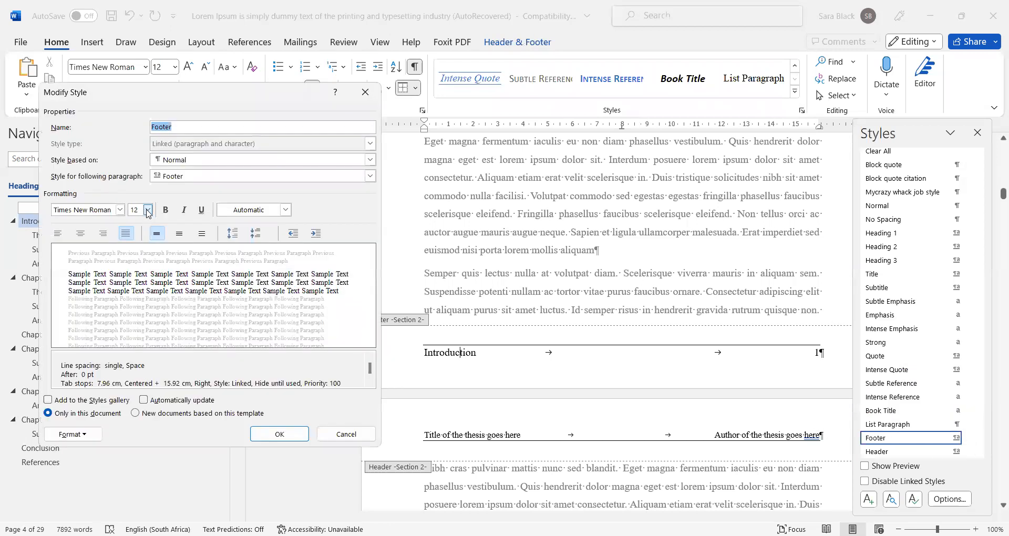
{"action": "left_click", "coordinate": [148, 209]}
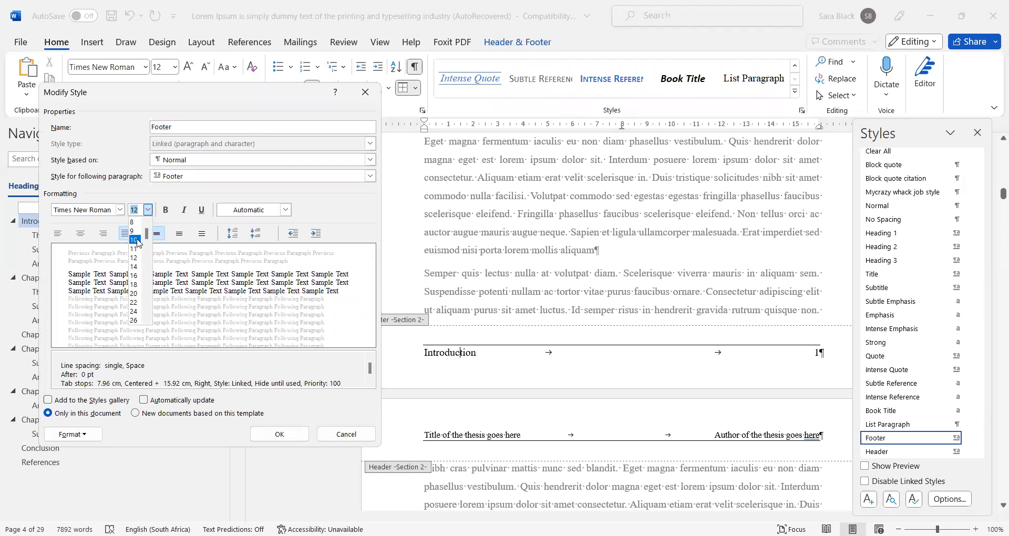
{"action": "left_click", "coordinate": [138, 240]}
{"action": "left_click", "coordinate": [280, 434]}
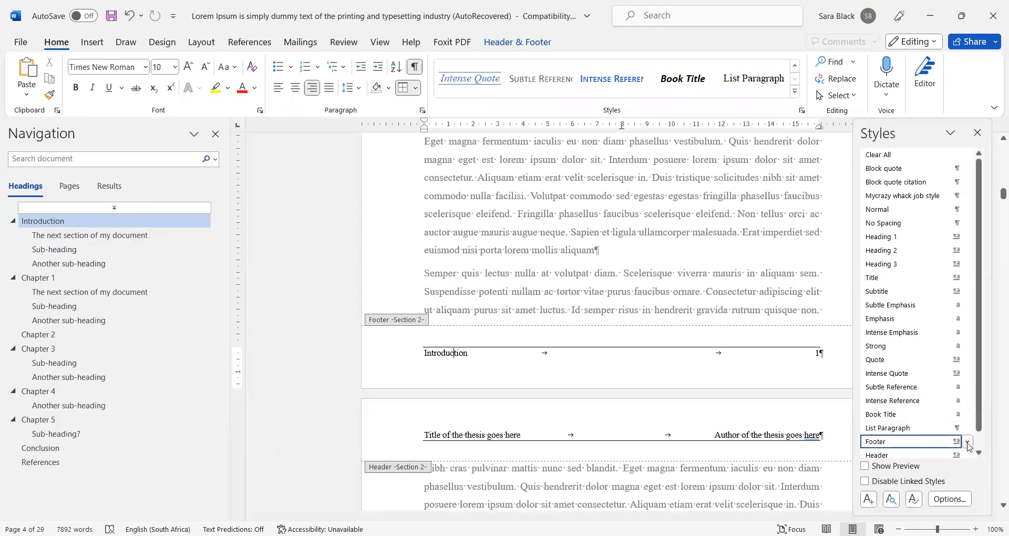
Step: Modify the Footer style to include a ½ pt single-line top border on the paragraph
{"action": "left_click", "coordinate": [967, 443]}
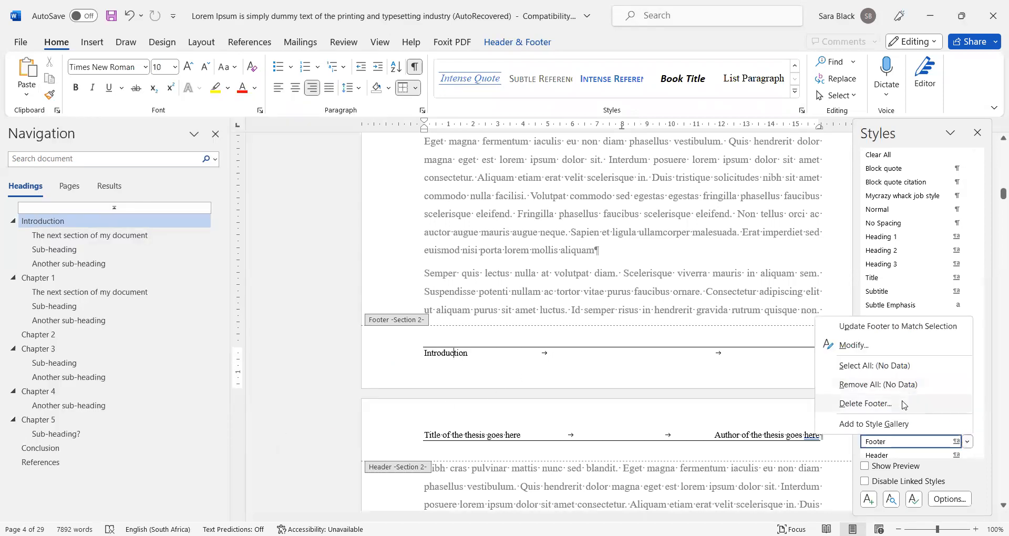
{"action": "left_click", "coordinate": [887, 345]}
{"action": "left_click", "coordinate": [73, 434]}
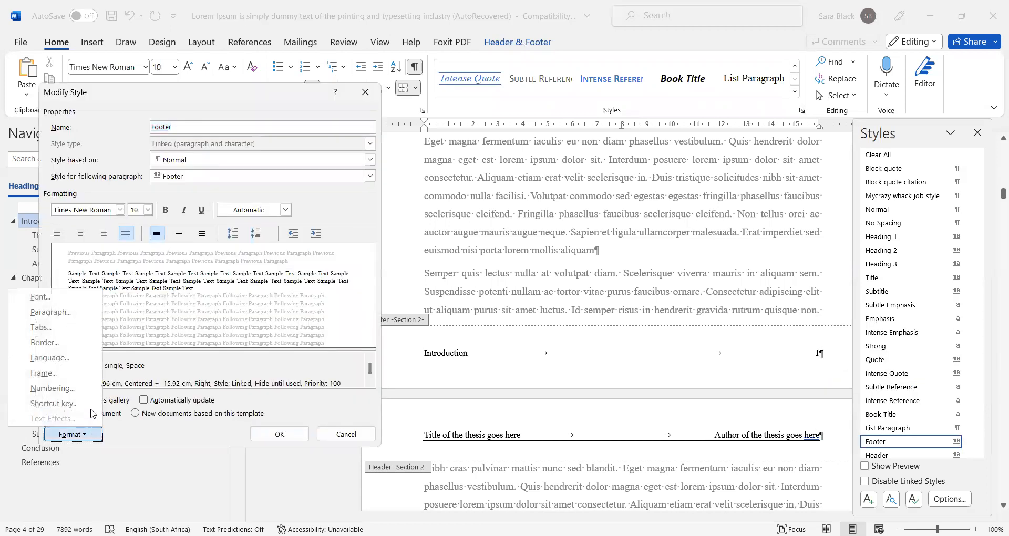
{"action": "left_click", "coordinate": [79, 313]}
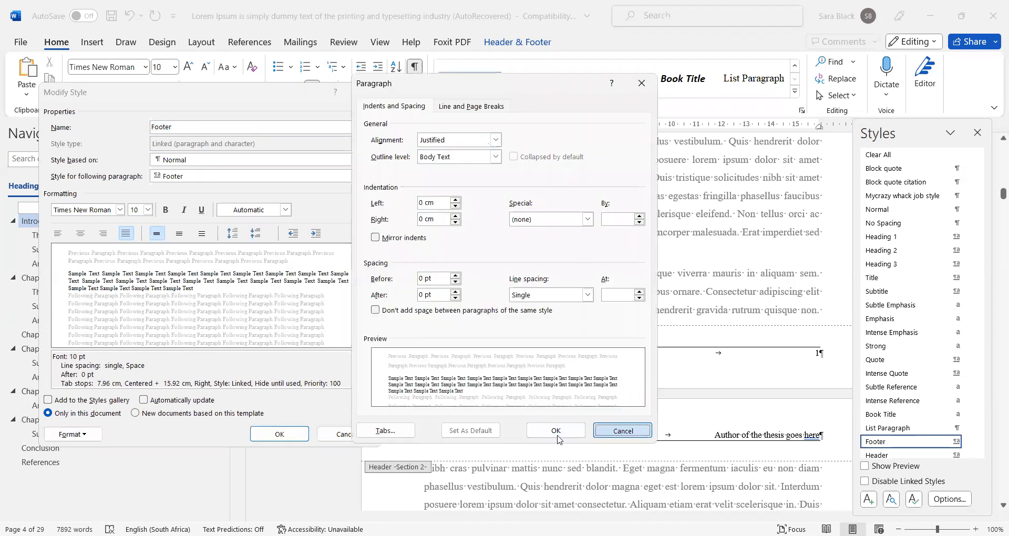
{"action": "left_click", "coordinate": [623, 432]}
{"action": "left_click", "coordinate": [82, 434]}
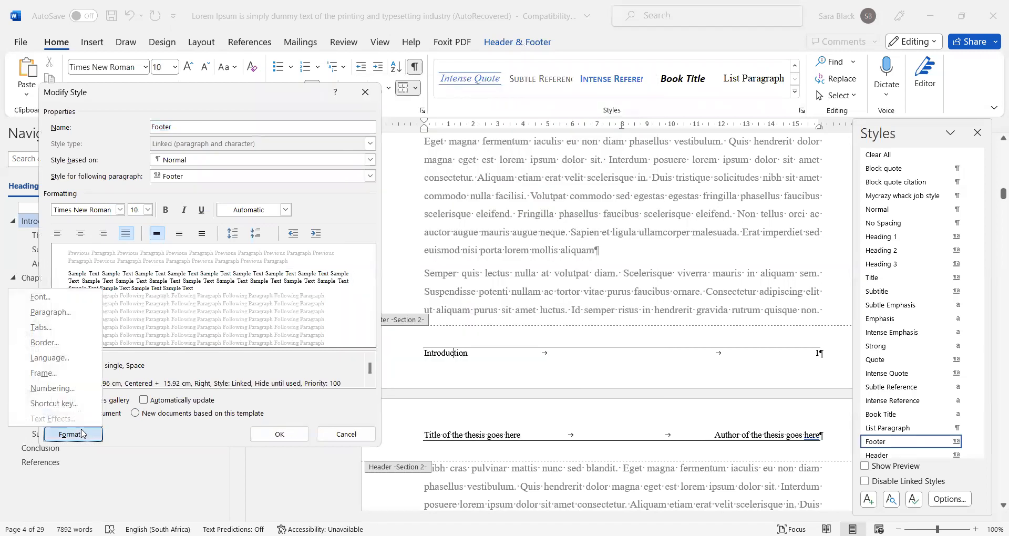
{"action": "left_click", "coordinate": [78, 341]}
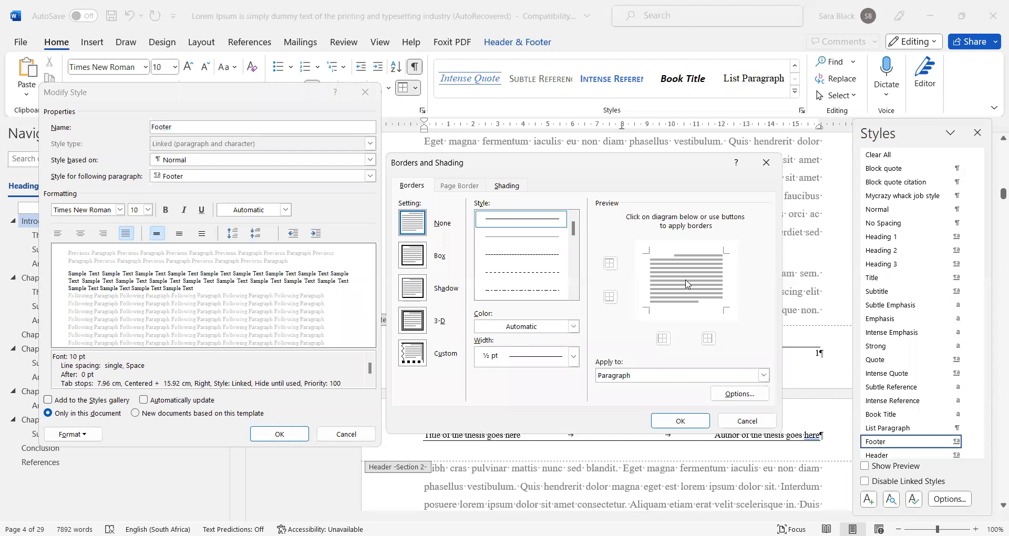
{"action": "left_click", "coordinate": [695, 419]}
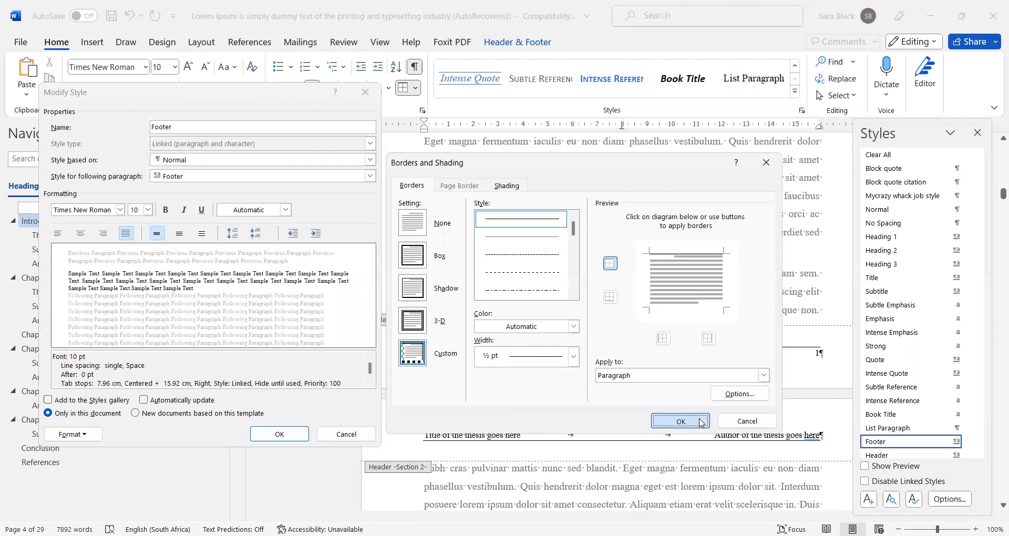
{"action": "left_click", "coordinate": [274, 433]}
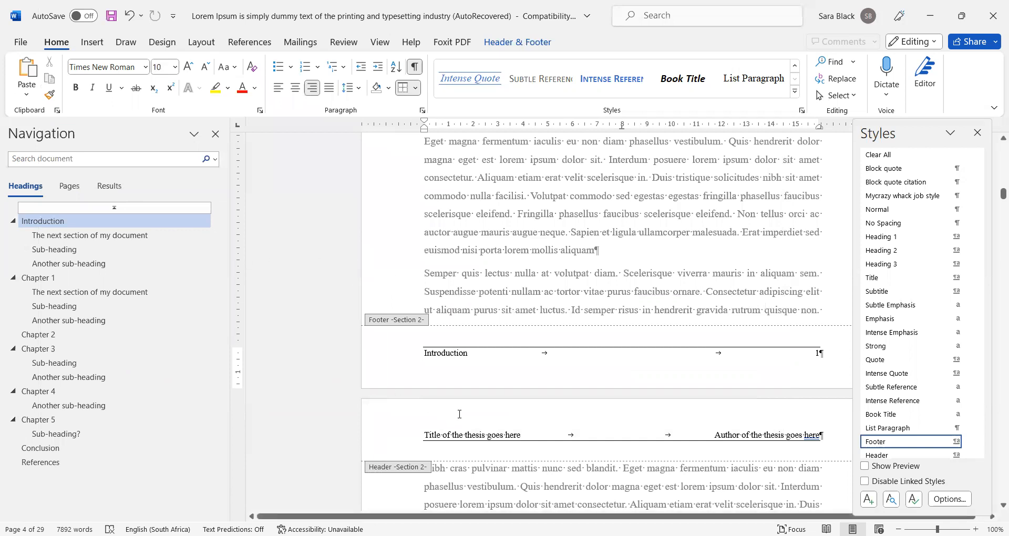
Step: Examine the footer text and page numbers in Chapter 5, Chapter 1 and the Introduction, including the section break before Chapter 1
{"action": "left_click", "coordinate": [121, 419]}
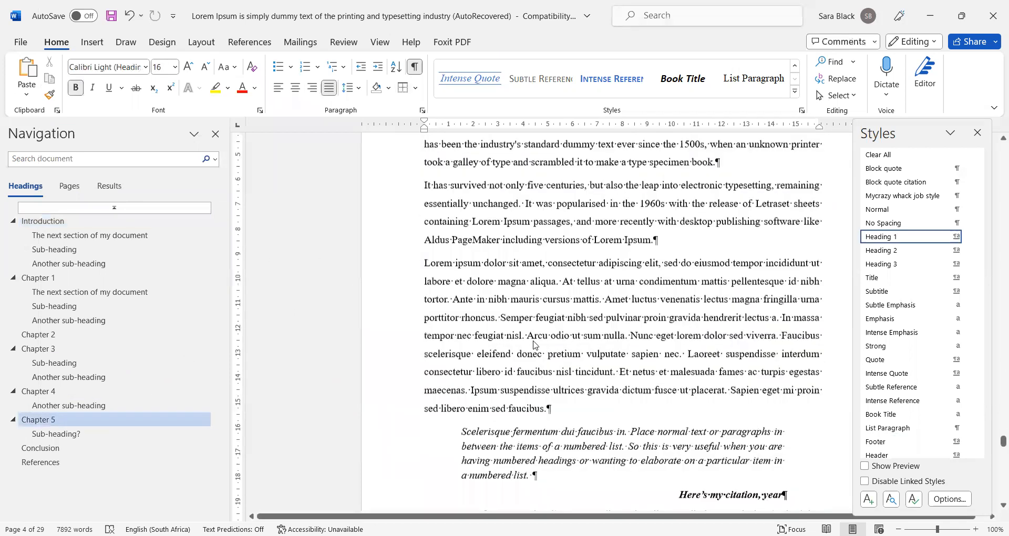
{"action": "key", "text": "Down"}
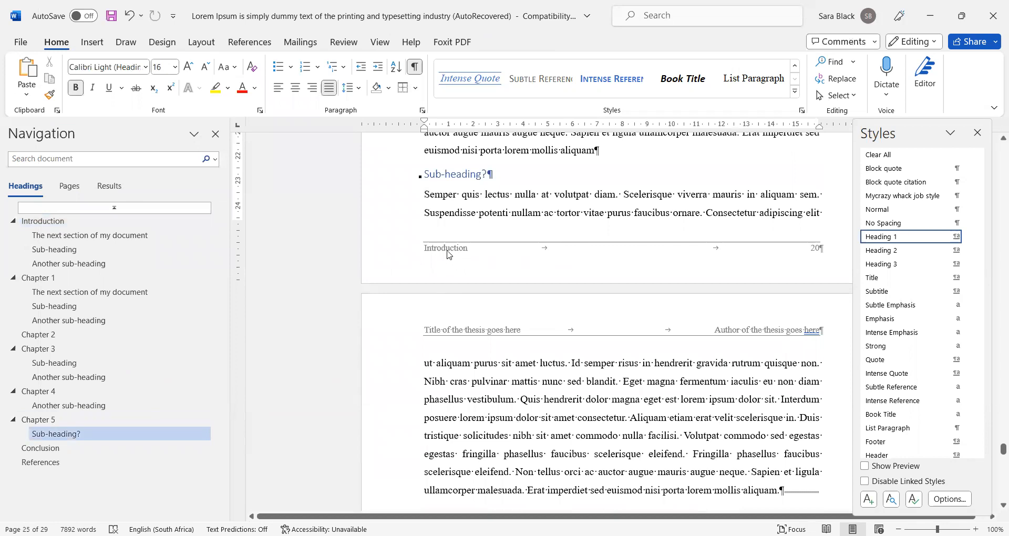
{"action": "scroll", "coordinate": [446, 254], "scroll_direction": "up", "scroll_amount": 15}
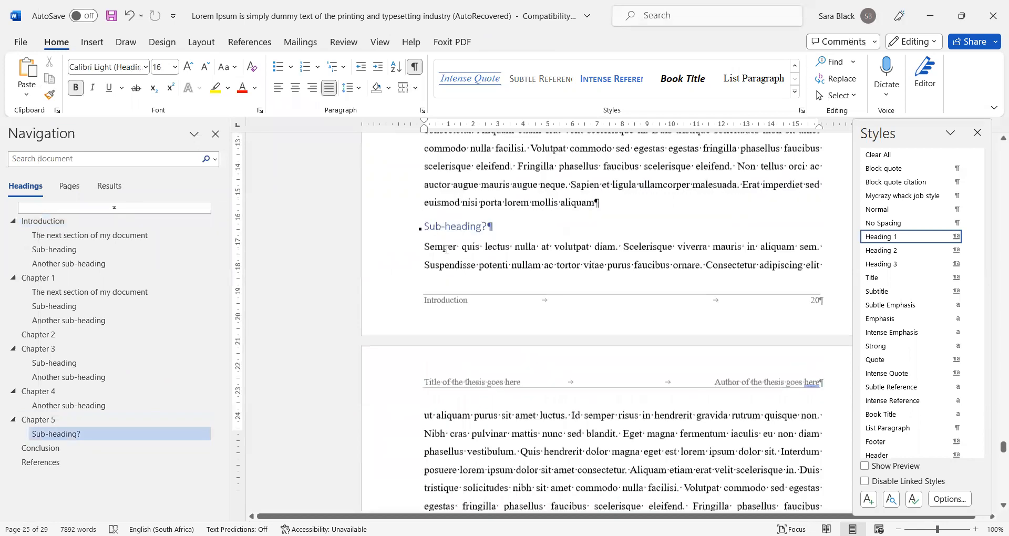
{"action": "scroll", "coordinate": [446, 249], "scroll_direction": "down", "scroll_amount": 10}
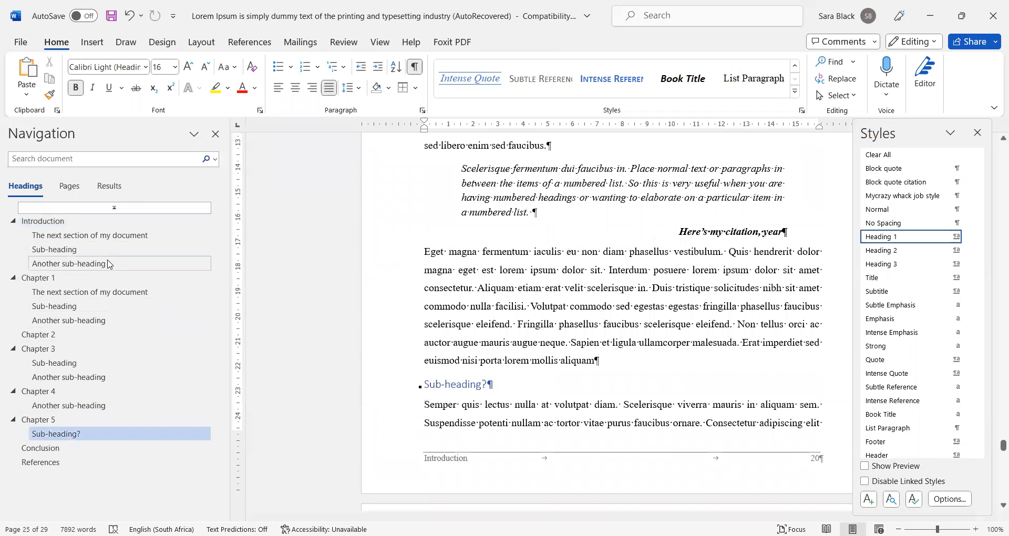
{"action": "left_click", "coordinate": [105, 277]}
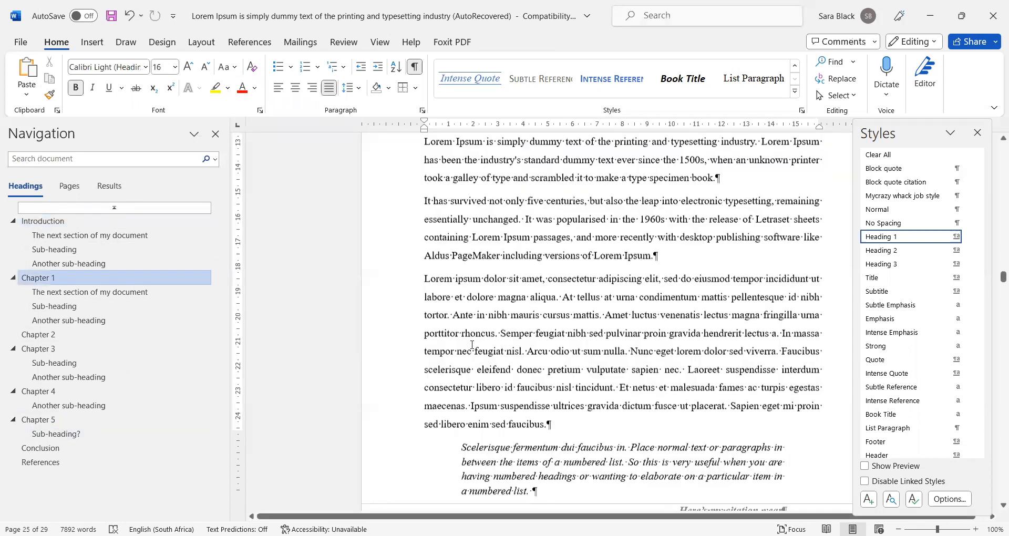
{"action": "scroll", "coordinate": [656, 360], "scroll_direction": "down", "scroll_amount": 5}
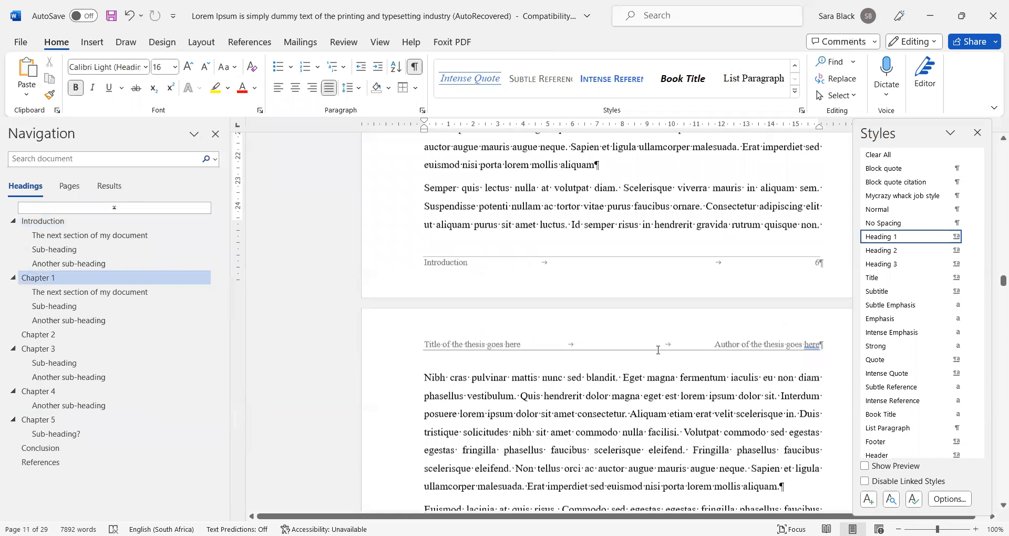
{"action": "scroll", "coordinate": [641, 339], "scroll_direction": "up", "scroll_amount": 6}
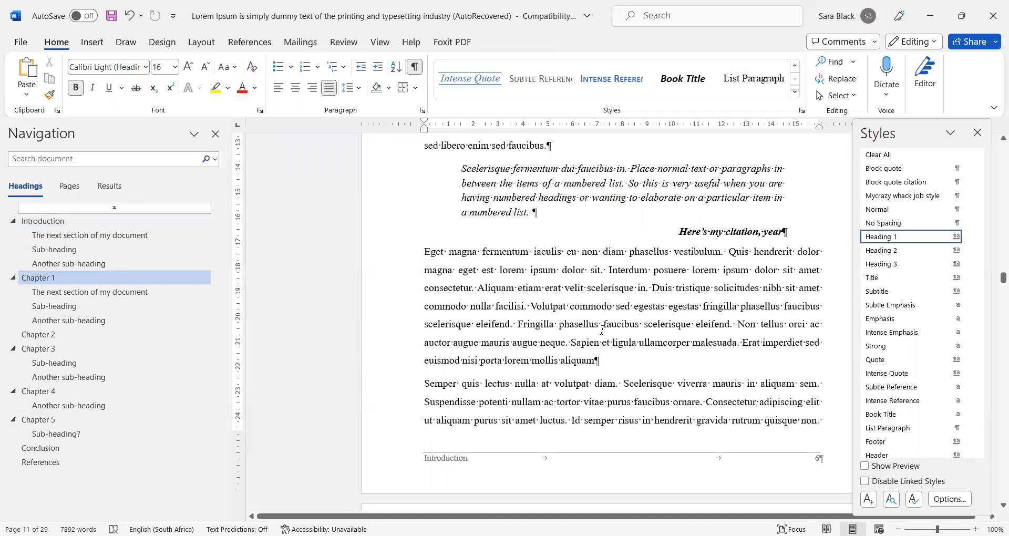
{"action": "scroll", "coordinate": [473, 226], "scroll_direction": "up", "scroll_amount": 6}
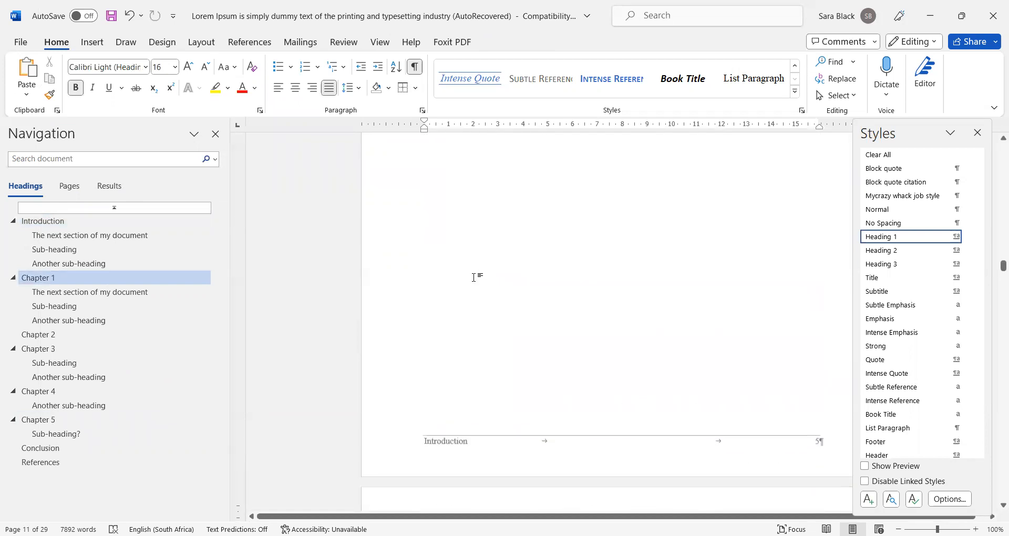
{"action": "scroll", "coordinate": [473, 274], "scroll_direction": "up", "scroll_amount": 15}
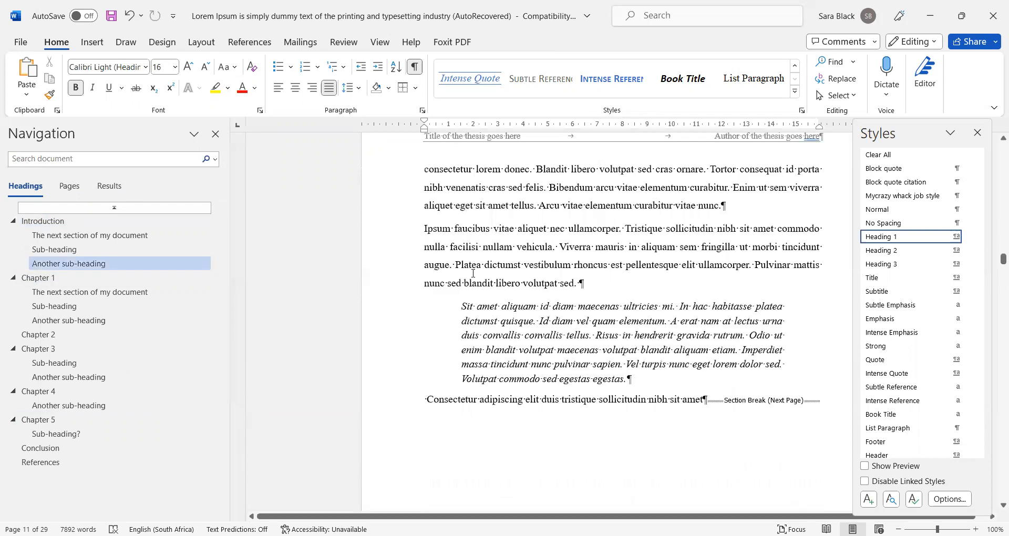
{"action": "scroll", "coordinate": [473, 273], "scroll_direction": "down", "scroll_amount": 10}
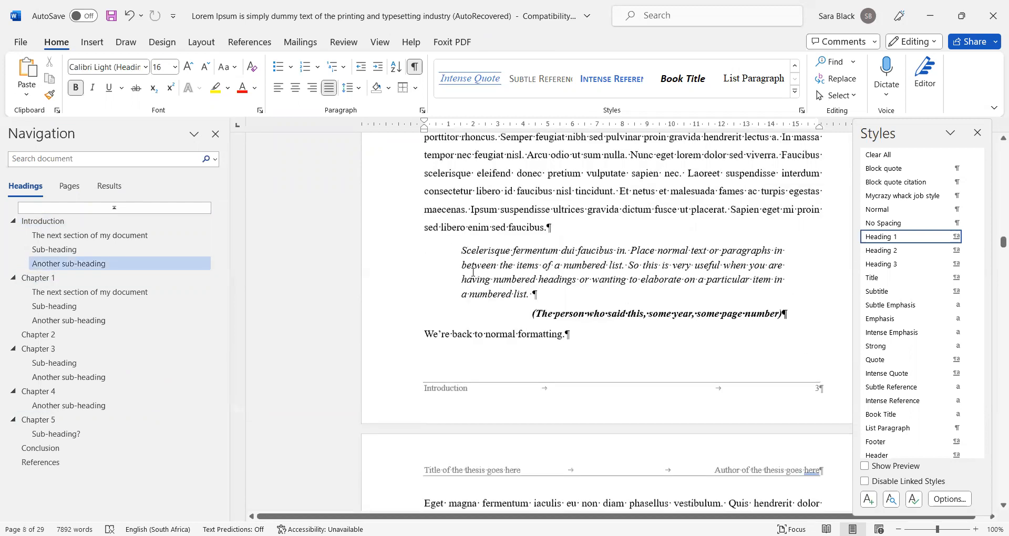
{"action": "scroll", "coordinate": [522, 360], "scroll_direction": "down", "scroll_amount": 10}
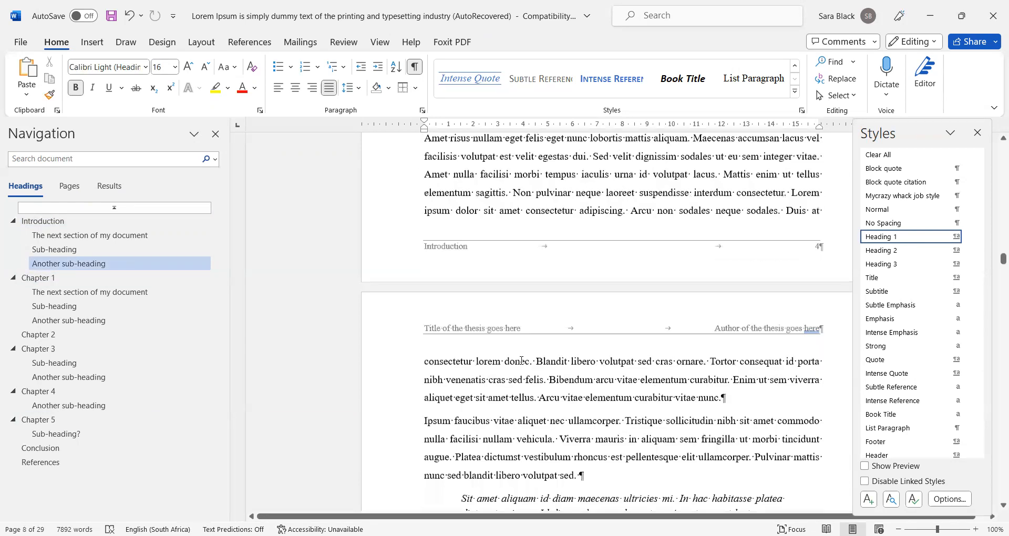
{"action": "scroll", "coordinate": [522, 363], "scroll_direction": "down", "scroll_amount": 6}
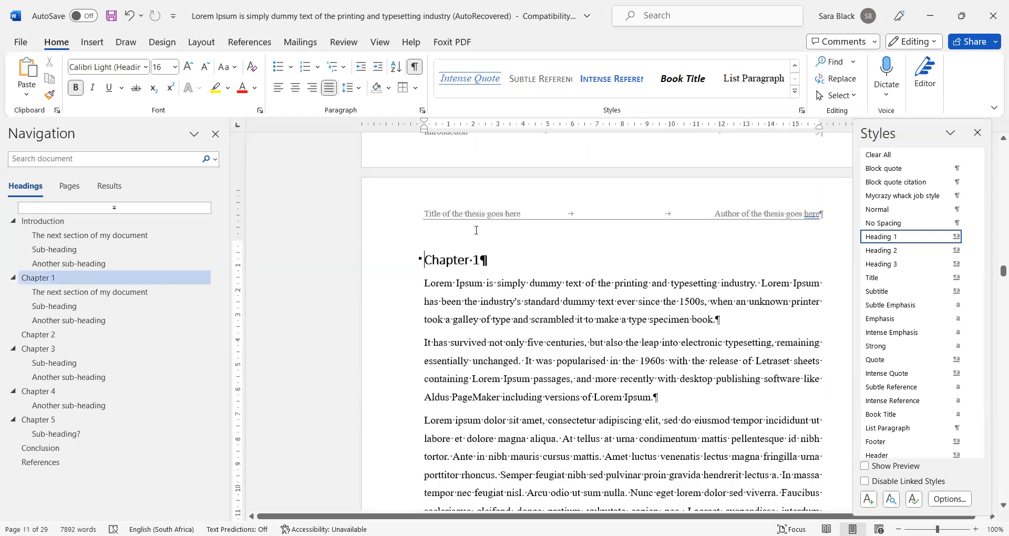
Step: Turn off Link to Previous for the Section 5 footer in Chapter 1 and close the Styles pane
{"action": "double_click", "coordinate": [504, 226]}
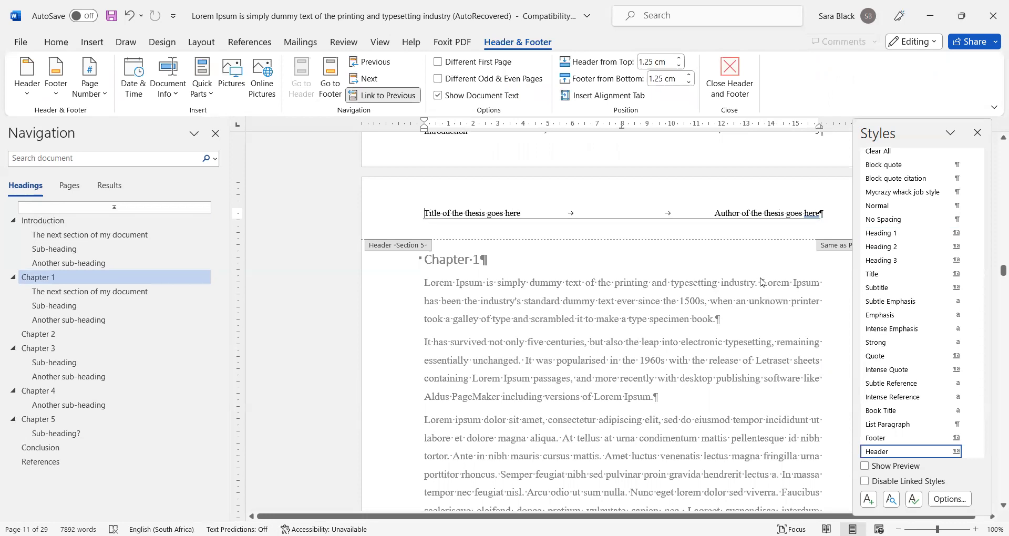
{"action": "scroll", "coordinate": [826, 255], "scroll_direction": "down", "scroll_amount": 2}
{"action": "scroll", "coordinate": [827, 255], "scroll_direction": "down", "scroll_amount": 9}
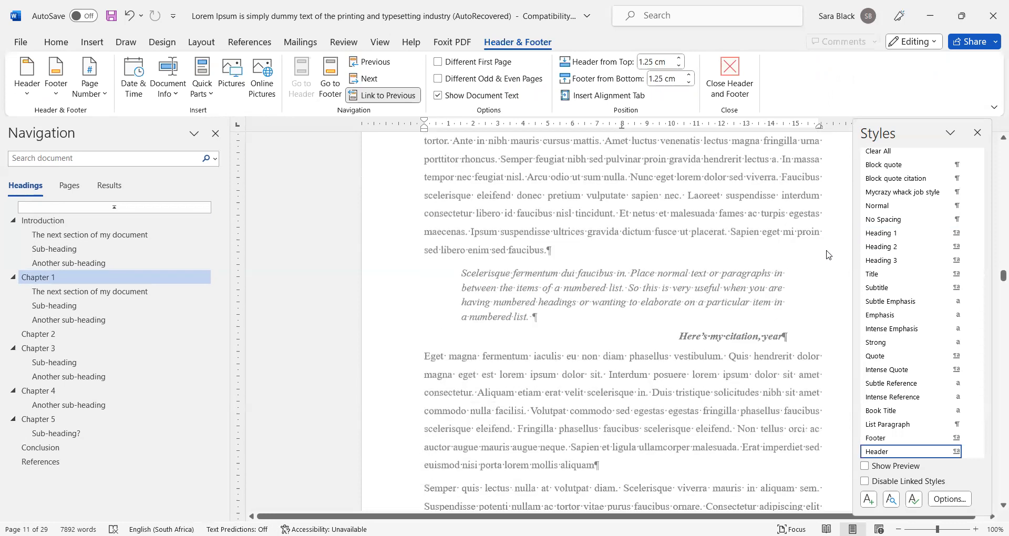
{"action": "left_click", "coordinate": [738, 465]}
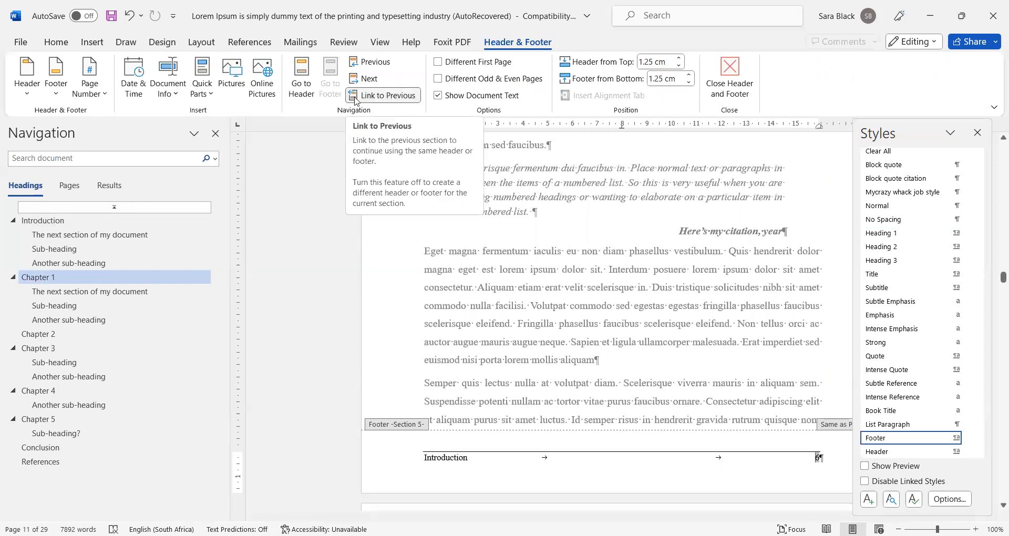
{"action": "left_click", "coordinate": [379, 96]}
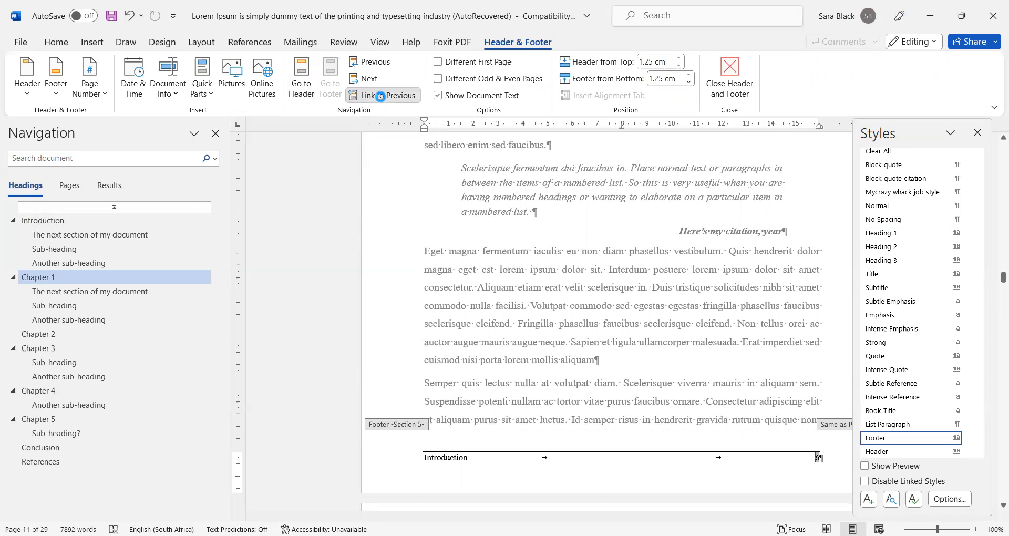
{"action": "scroll", "coordinate": [574, 253], "scroll_direction": "down", "scroll_amount": 5}
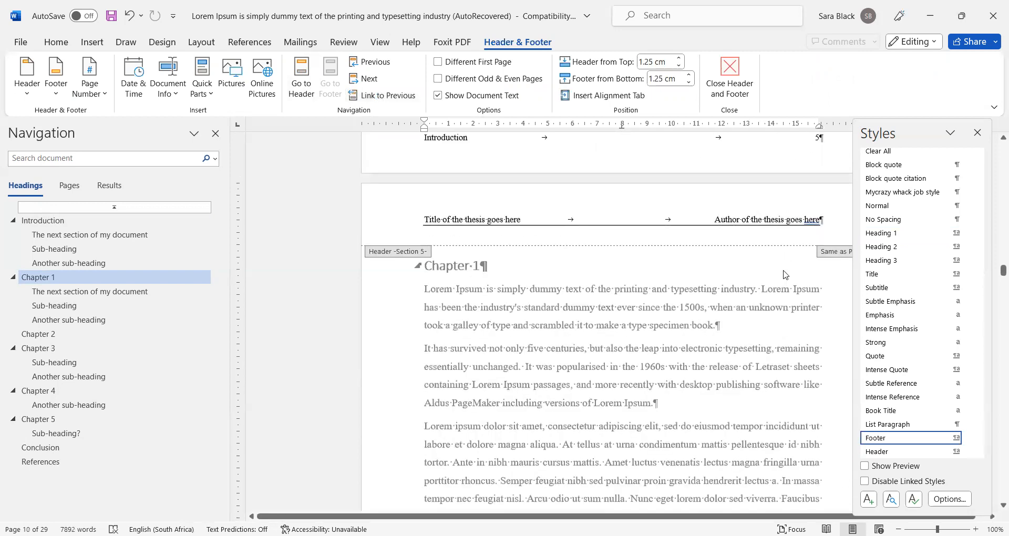
{"action": "left_click", "coordinate": [977, 134]}
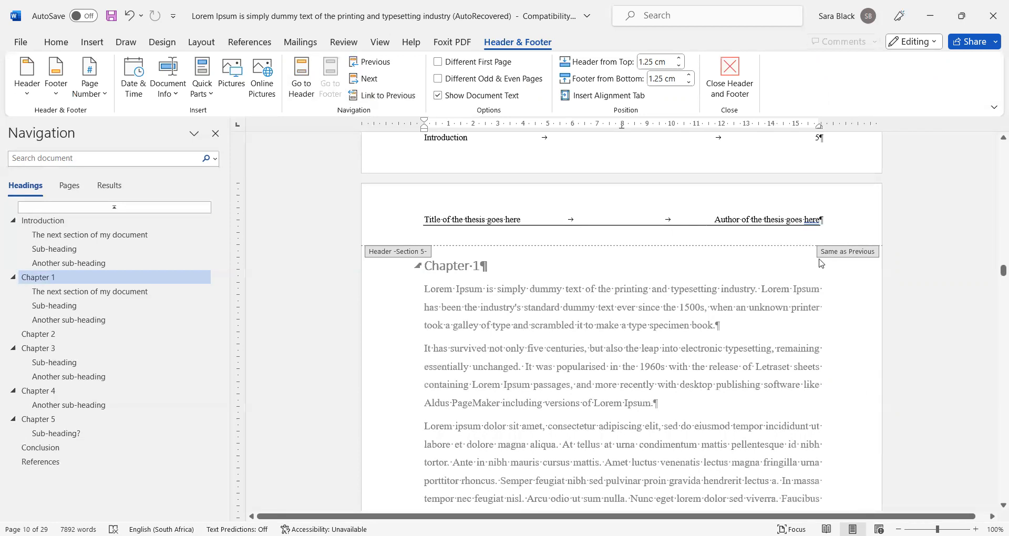
Step: Replace "Introduction" with "Chapter 1" in the Section 5 footer
{"action": "scroll", "coordinate": [819, 245], "scroll_direction": "down", "scroll_amount": 10}
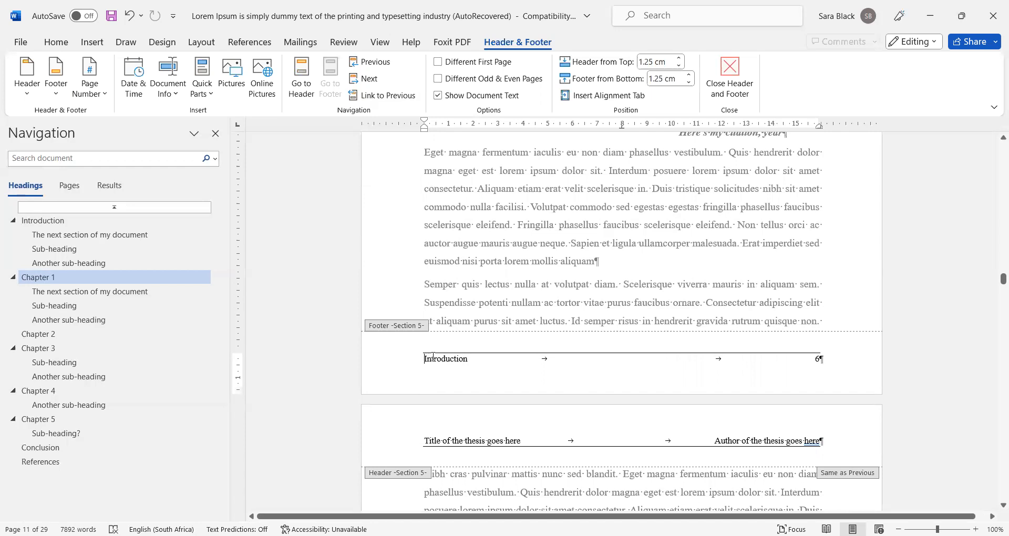
{"action": "scroll", "coordinate": [435, 360], "scroll_direction": "down", "scroll_amount": 6}
{"action": "scroll", "coordinate": [435, 360], "scroll_direction": "up", "scroll_amount": 1}
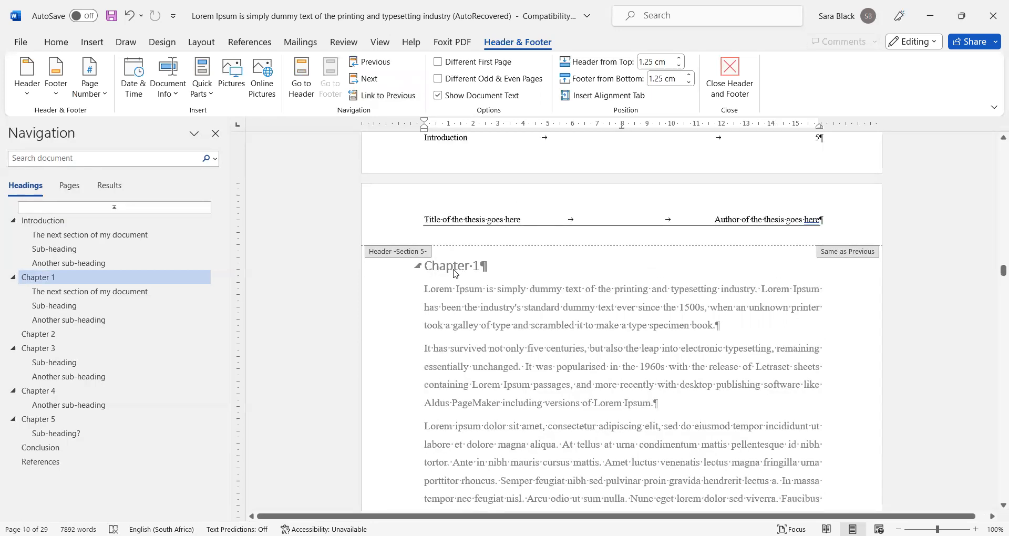
{"action": "scroll", "coordinate": [455, 274], "scroll_direction": "down", "scroll_amount": 12}
{"action": "double_click", "coordinate": [451, 255]}
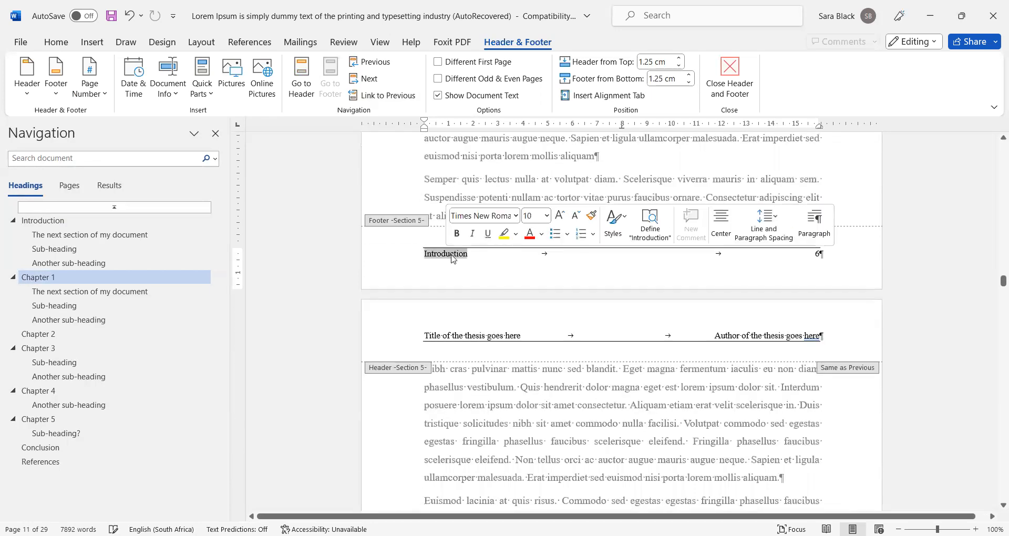
{"action": "type", "text": "Chapter 1"}
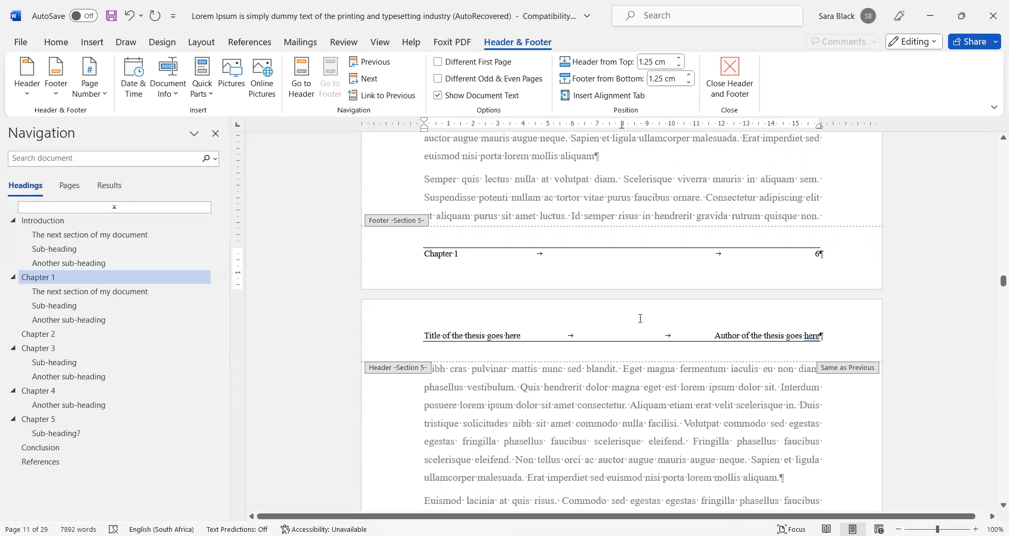
Step: Turn off Link to Previous for the Section 6 footer in Chapter 2 and change its text to "Chapter 2"
{"action": "scroll", "coordinate": [673, 345], "scroll_direction": "down", "scroll_amount": 9}
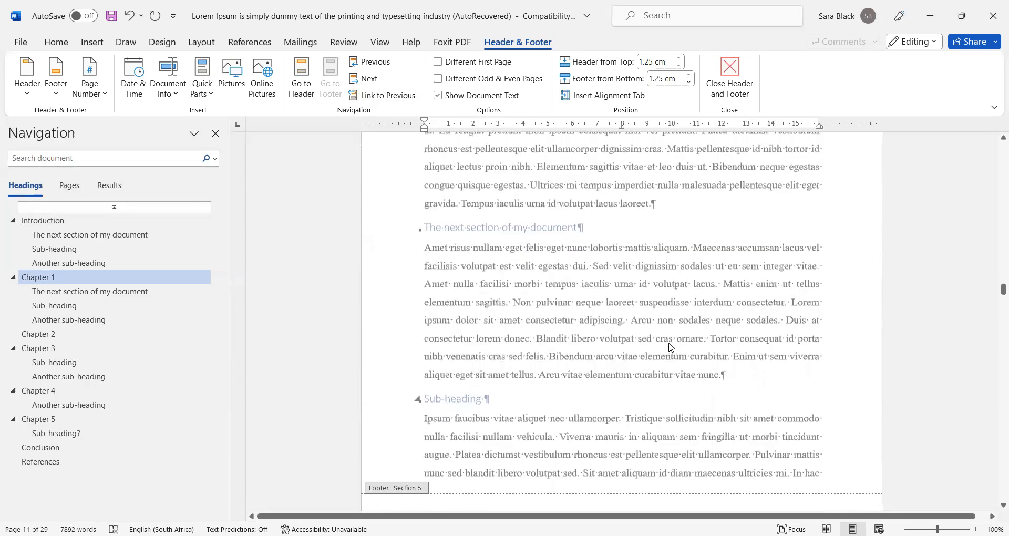
{"action": "scroll", "coordinate": [671, 345], "scroll_direction": "down", "scroll_amount": 10}
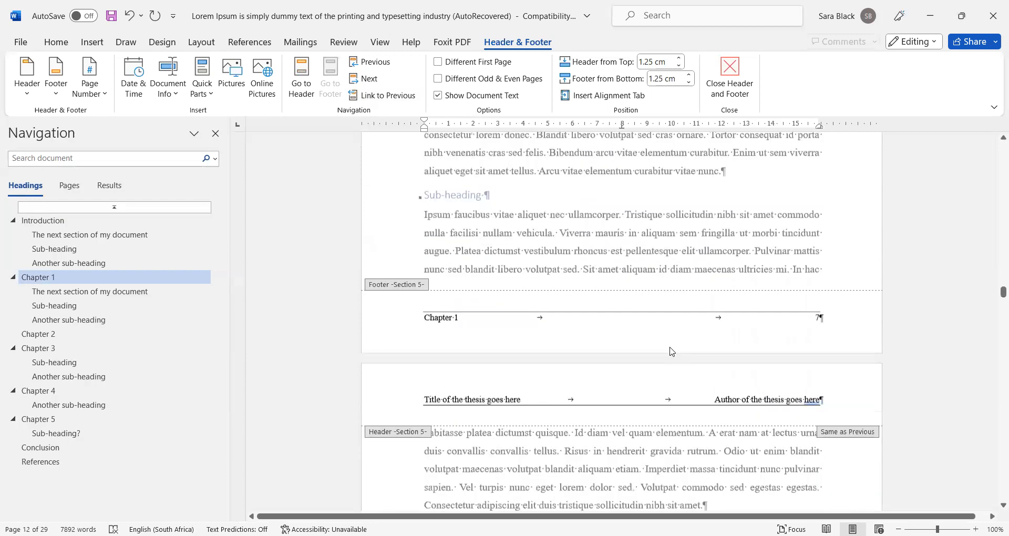
{"action": "scroll", "coordinate": [670, 350], "scroll_direction": "down", "scroll_amount": 6}
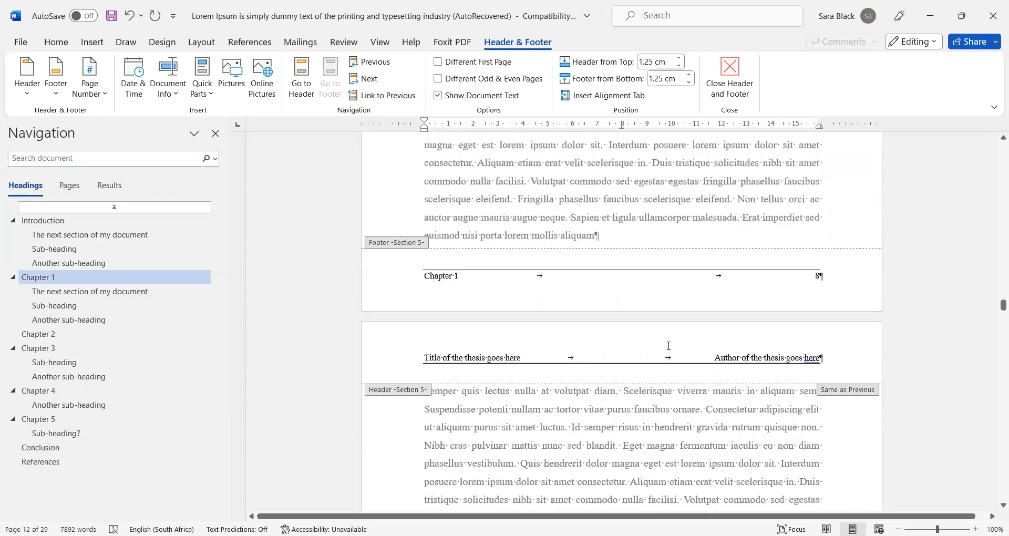
{"action": "scroll", "coordinate": [669, 339], "scroll_direction": "down", "scroll_amount": 15}
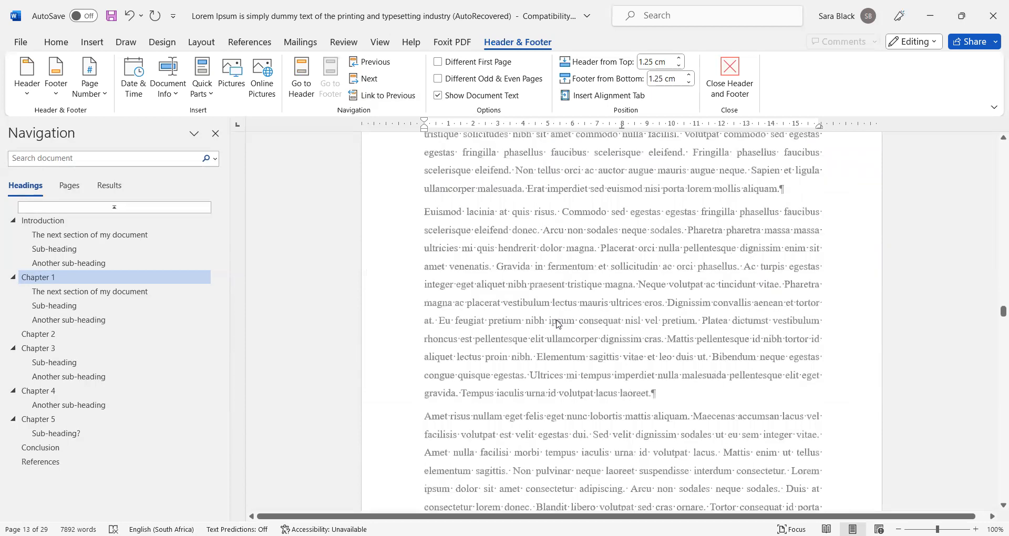
{"action": "scroll", "coordinate": [558, 324], "scroll_direction": "down", "scroll_amount": 9}
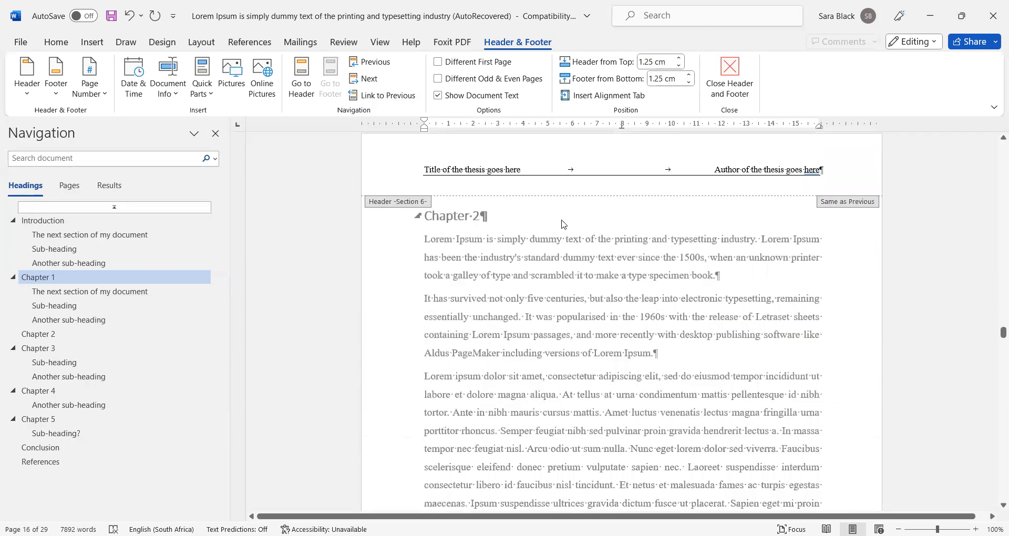
{"action": "scroll", "coordinate": [562, 224], "scroll_direction": "down", "scroll_amount": 5}
{"action": "left_click", "coordinate": [438, 417]}
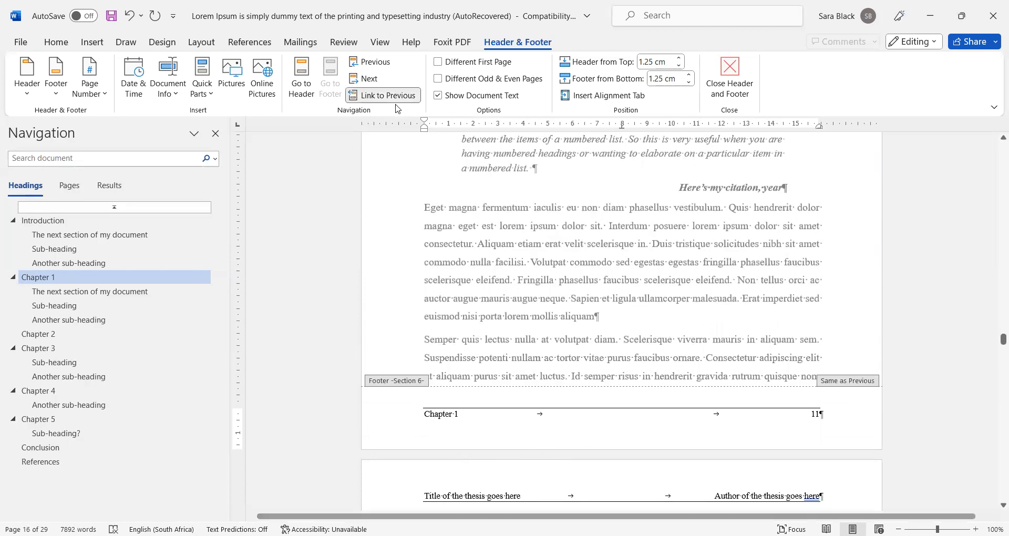
{"action": "left_click", "coordinate": [382, 95]}
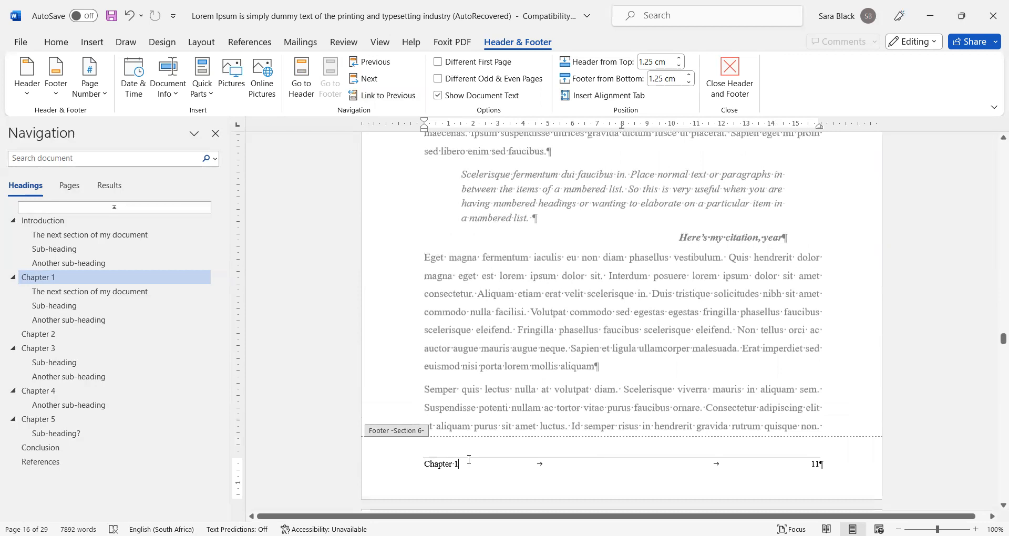
{"action": "key", "text": "BackSpace"}
{"action": "type", "text": "2"}
Step: Set the Section 6 footer's page numbering to continue from the previous section
{"action": "left_click", "coordinate": [818, 466]}
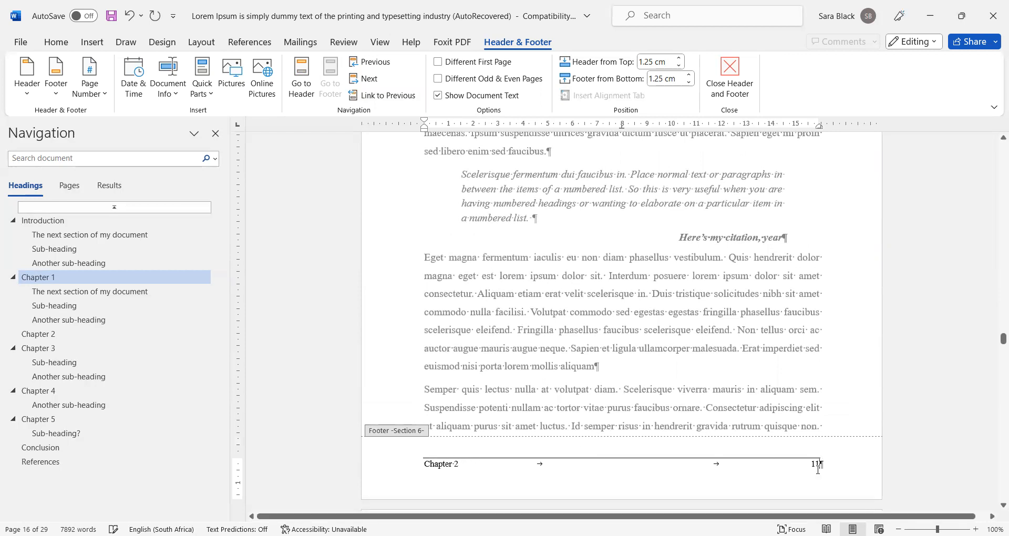
{"action": "key", "text": "BackSpace"}
{"action": "right_click", "coordinate": [816, 465]}
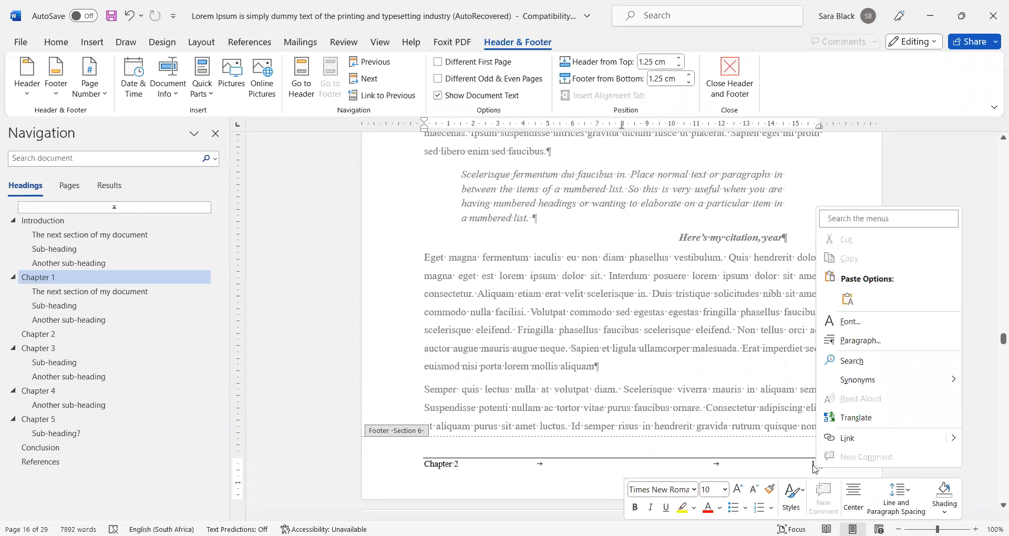
{"action": "left_click_drag", "start_coordinate": [811, 466], "coordinate": [820, 472]}
{"action": "right_click", "coordinate": [815, 466]}
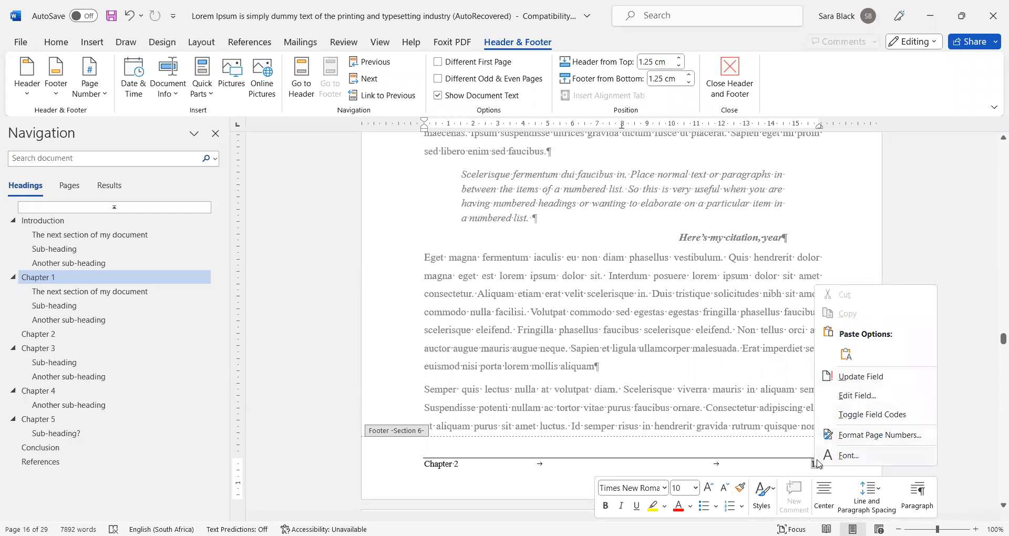
{"action": "left_click", "coordinate": [849, 440]}
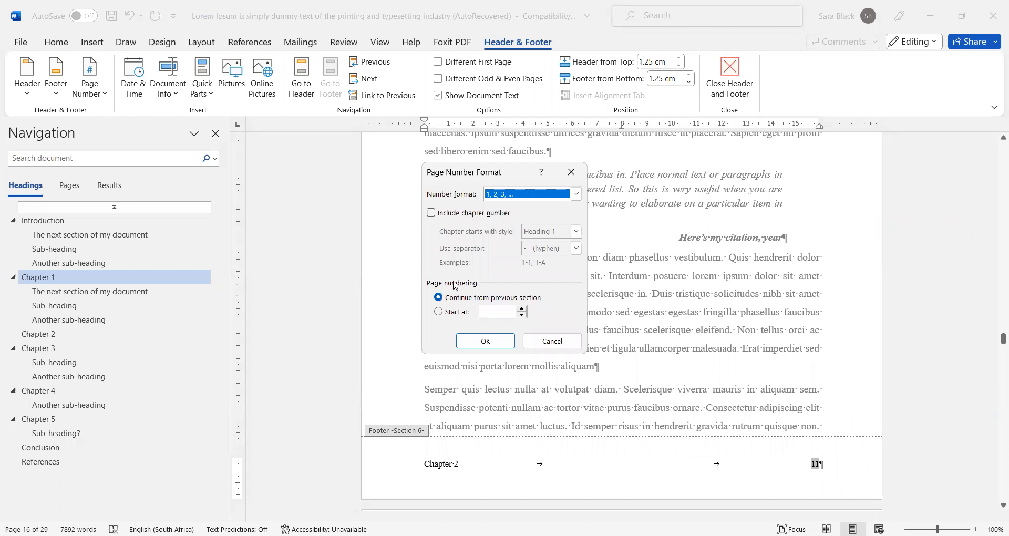
{"action": "left_click", "coordinate": [463, 313]}
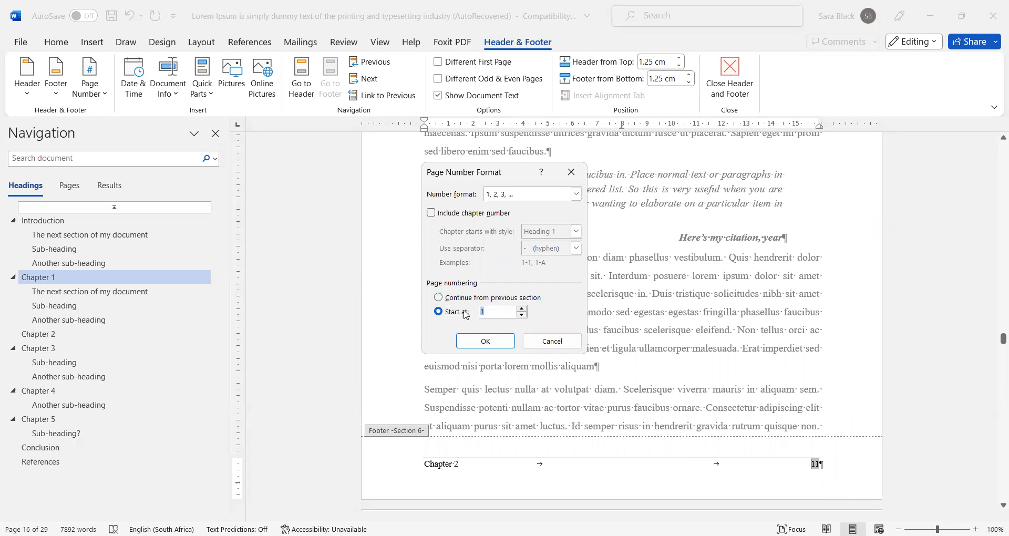
{"action": "left_click", "coordinate": [455, 298]}
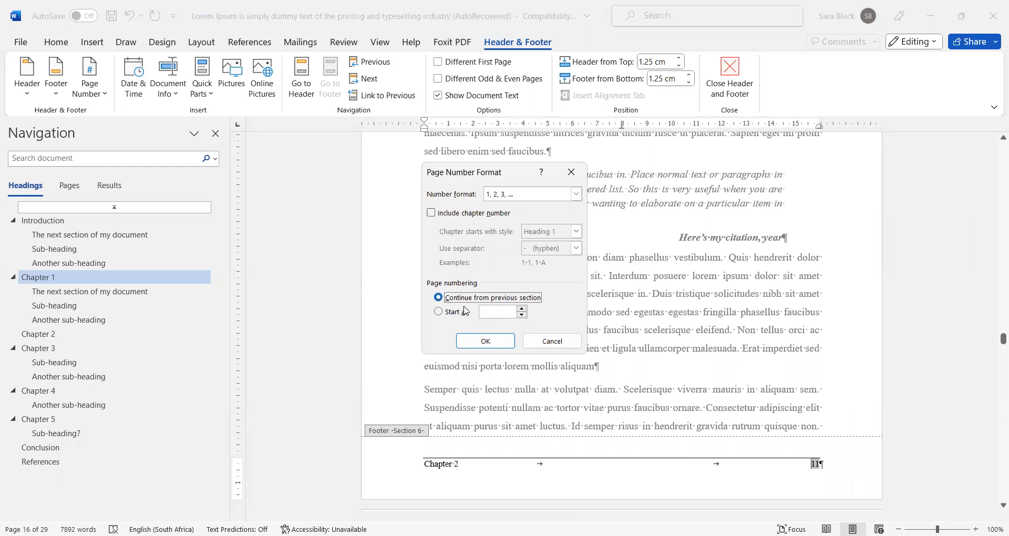
{"action": "left_click", "coordinate": [483, 349]}
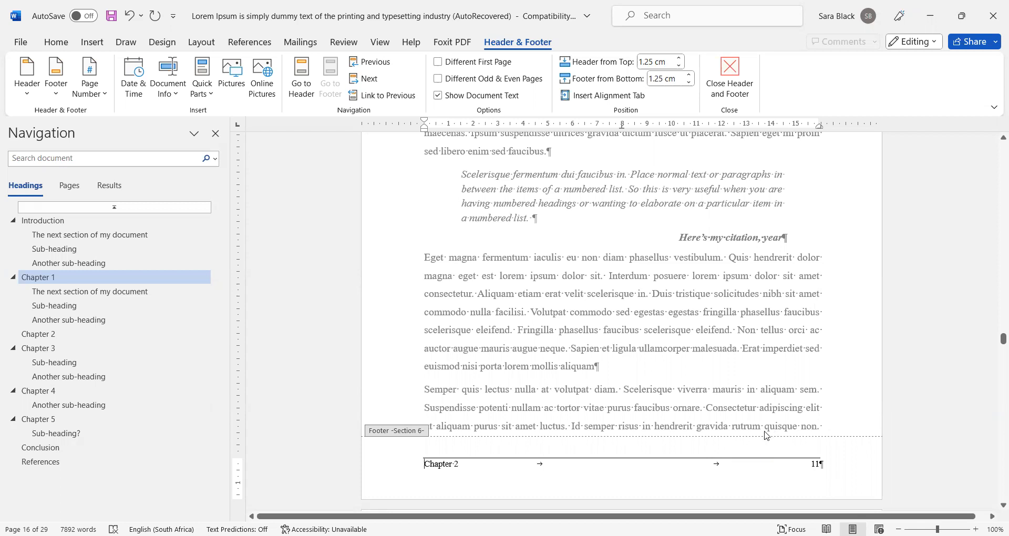
Step: Examine the footer text and page numbers where Chapter 1 ends and throughout Chapter 2
{"action": "scroll", "coordinate": [473, 362], "scroll_direction": "up", "scroll_amount": 8}
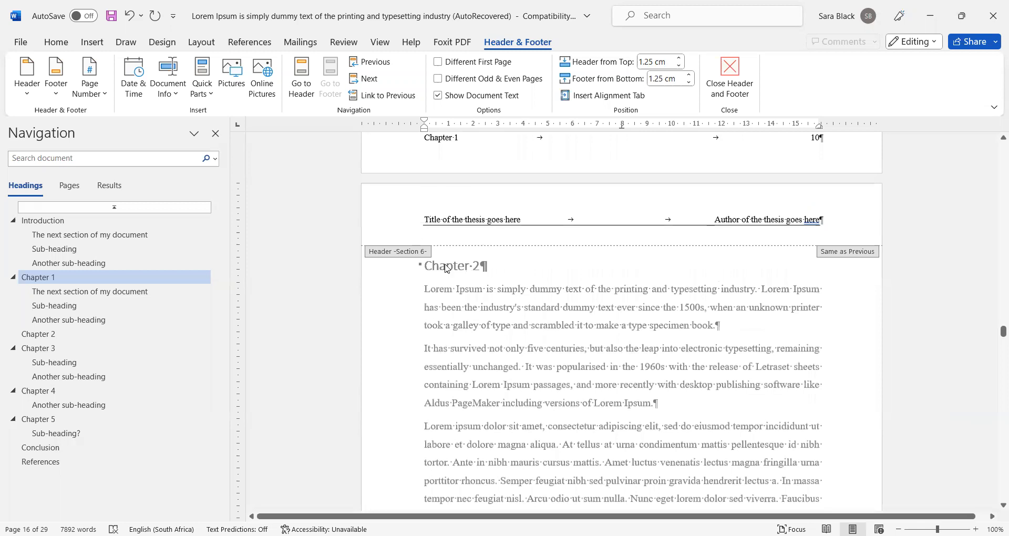
{"action": "scroll", "coordinate": [494, 347], "scroll_direction": "down", "scroll_amount": 8}
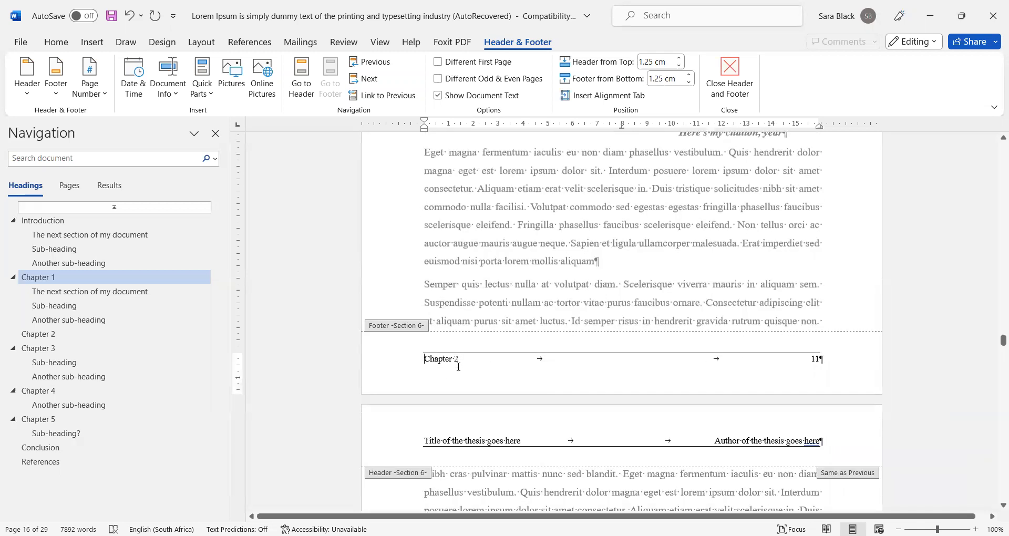
{"action": "scroll", "coordinate": [514, 344], "scroll_direction": "down", "scroll_amount": 10}
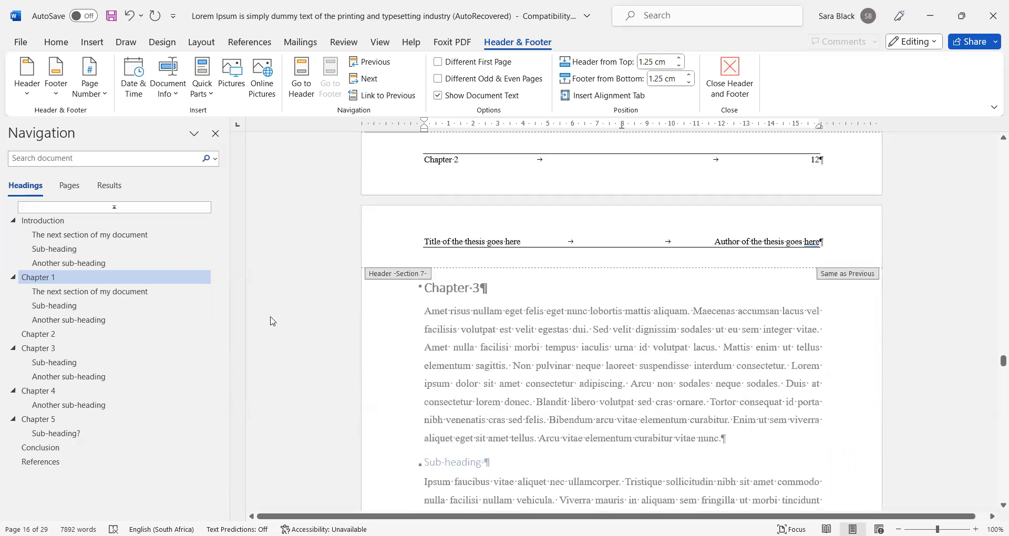
{"action": "left_click", "coordinate": [65, 335]}
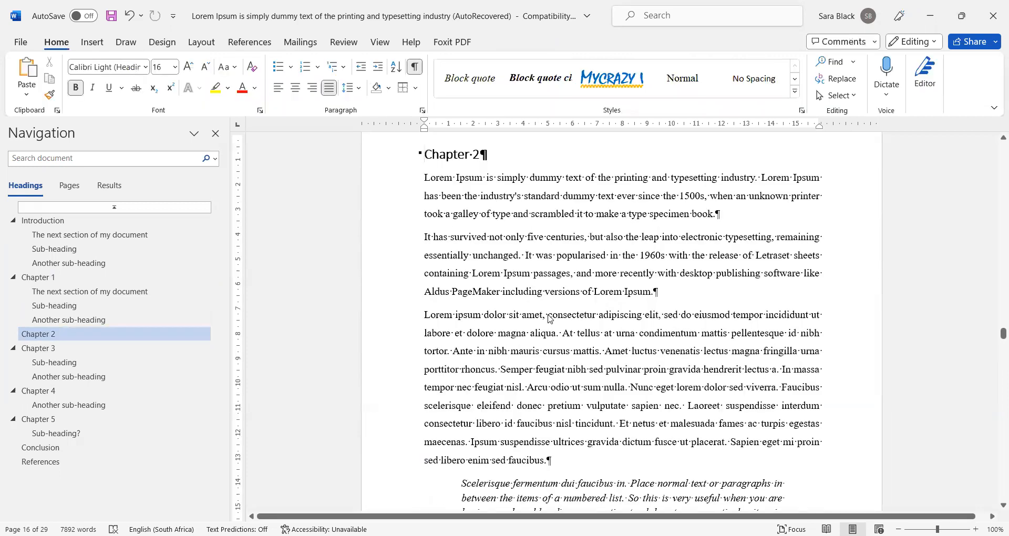
{"action": "scroll", "coordinate": [548, 318], "scroll_direction": "down", "scroll_amount": 9}
{"action": "scroll", "coordinate": [560, 387], "scroll_direction": "up", "scroll_amount": 3}
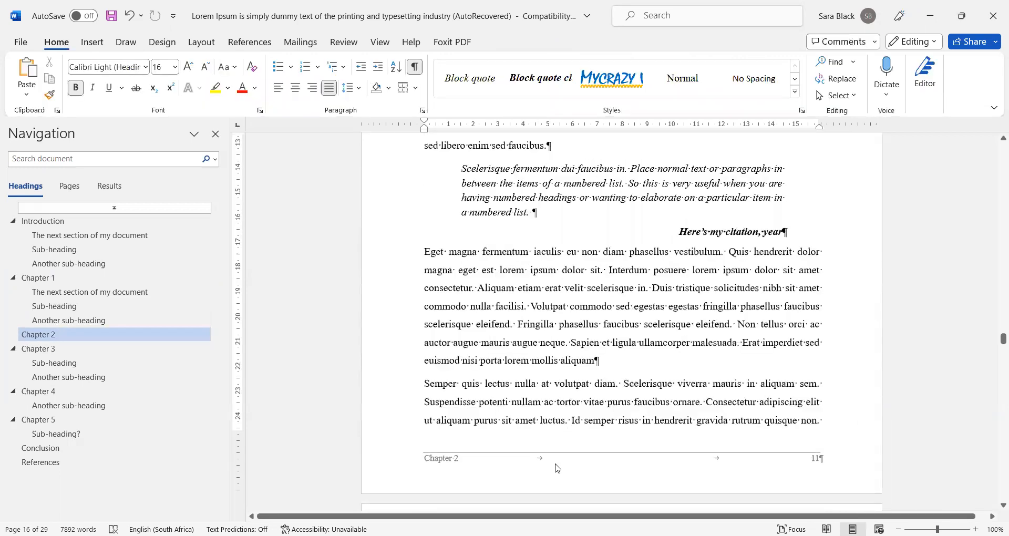
{"action": "double_click", "coordinate": [557, 468]}
{"action": "scroll", "coordinate": [556, 407], "scroll_direction": "up", "scroll_amount": 6}
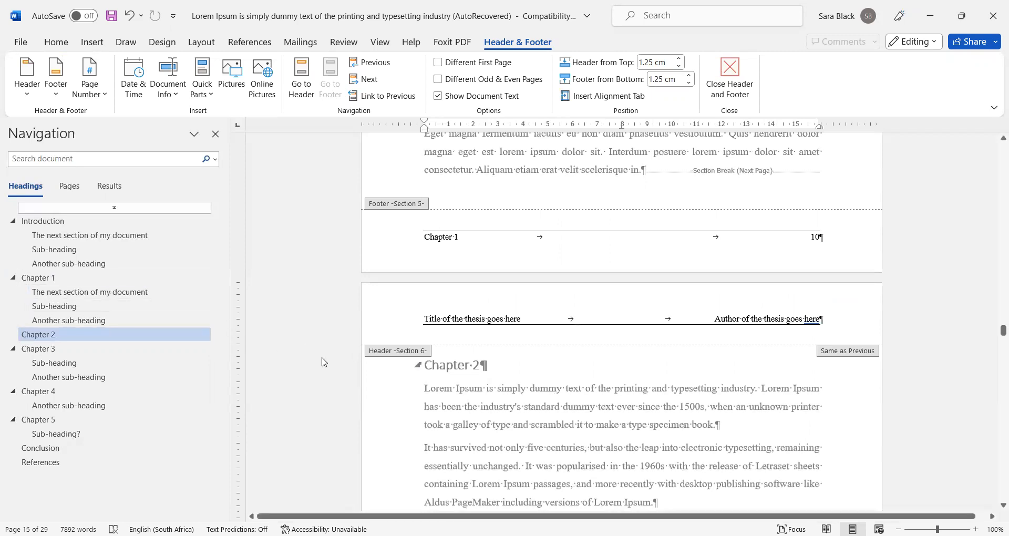
Step: Turn off Link to Previous for the Section 7 footer in Chapter 3 and change its text to "Chapter 3"
{"action": "left_click", "coordinate": [79, 349]}
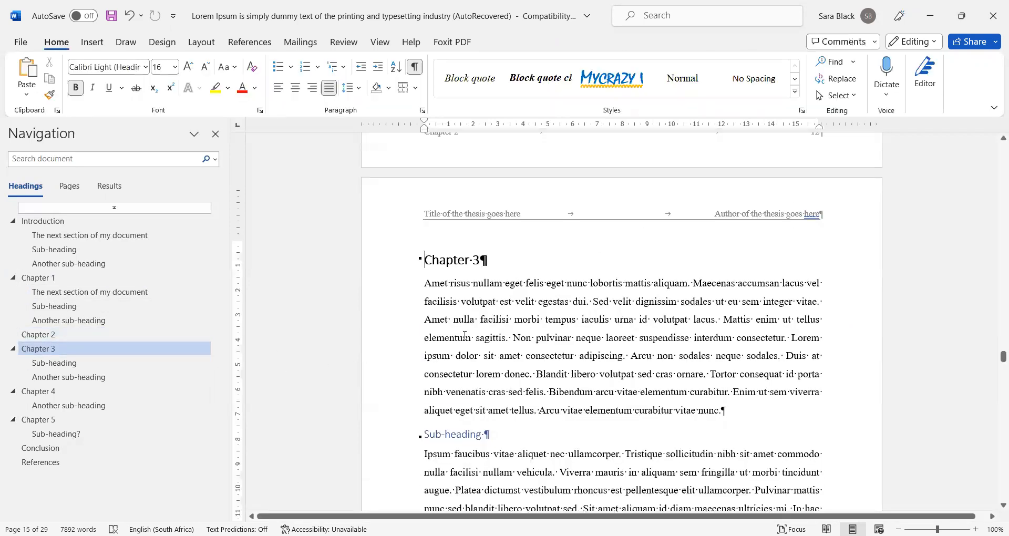
{"action": "scroll", "coordinate": [465, 335], "scroll_direction": "down", "scroll_amount": 12}
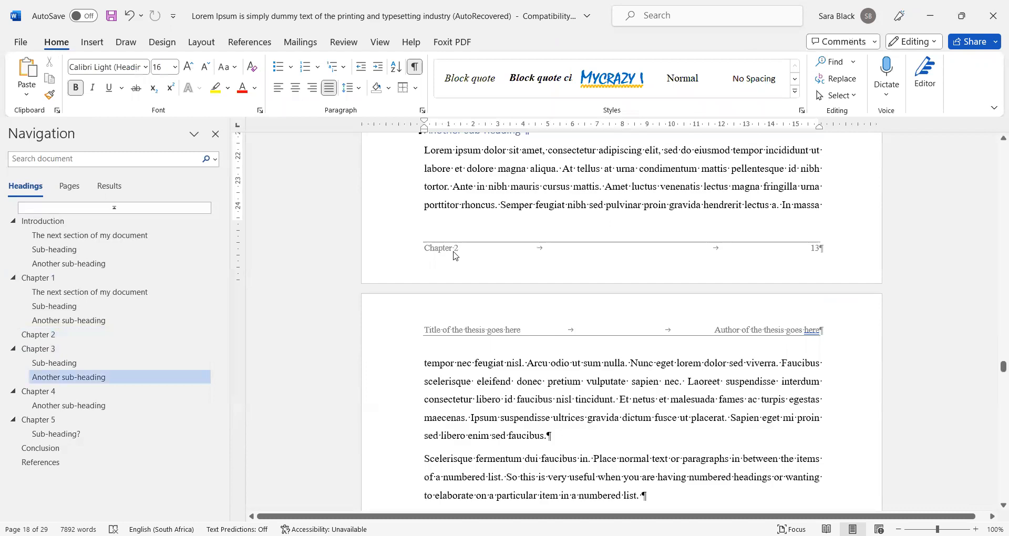
{"action": "double_click", "coordinate": [455, 256]}
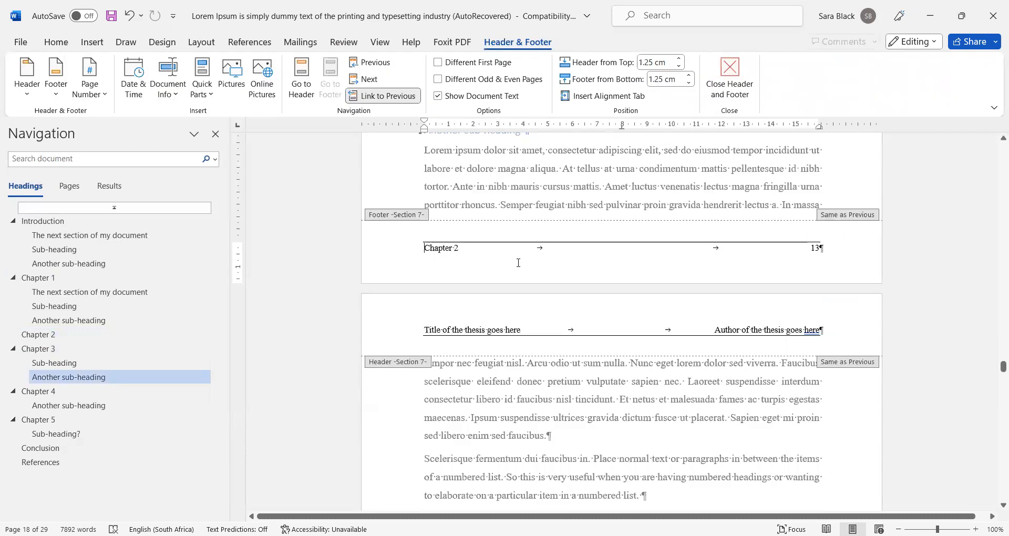
{"action": "left_click", "coordinate": [414, 100]}
{"action": "scroll", "coordinate": [460, 288], "scroll_direction": "down", "scroll_amount": 3}
{"action": "scroll", "coordinate": [460, 288], "scroll_direction": "down", "scroll_amount": 1}
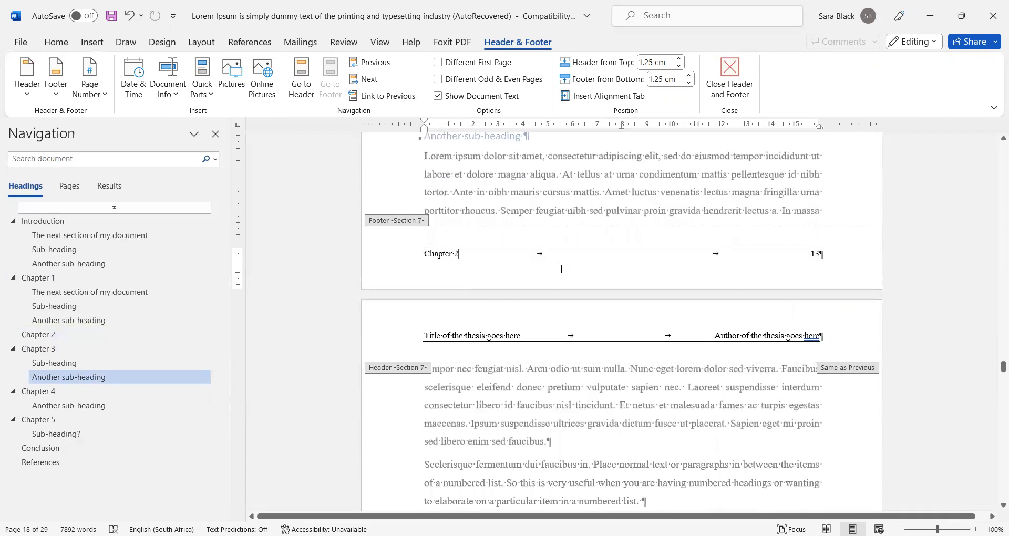
{"action": "key", "text": "BackSpace"}
{"action": "type", "text": "3"}
Step: Examine the headers and footers across the earlier sections, Chapter 1 and Chapter 3
{"action": "scroll", "coordinate": [473, 247], "scroll_direction": "up", "scroll_amount": 8}
{"action": "scroll", "coordinate": [485, 253], "scroll_direction": "up", "scroll_amount": 15}
{"action": "scroll", "coordinate": [484, 253], "scroll_direction": "up", "scroll_amount": 15}
{"action": "scroll", "coordinate": [484, 253], "scroll_direction": "up", "scroll_amount": 15}
{"action": "scroll", "coordinate": [484, 253], "scroll_direction": "up", "scroll_amount": 15}
{"action": "scroll", "coordinate": [484, 254], "scroll_direction": "up", "scroll_amount": 15}
{"action": "scroll", "coordinate": [484, 259], "scroll_direction": "down", "scroll_amount": 12}
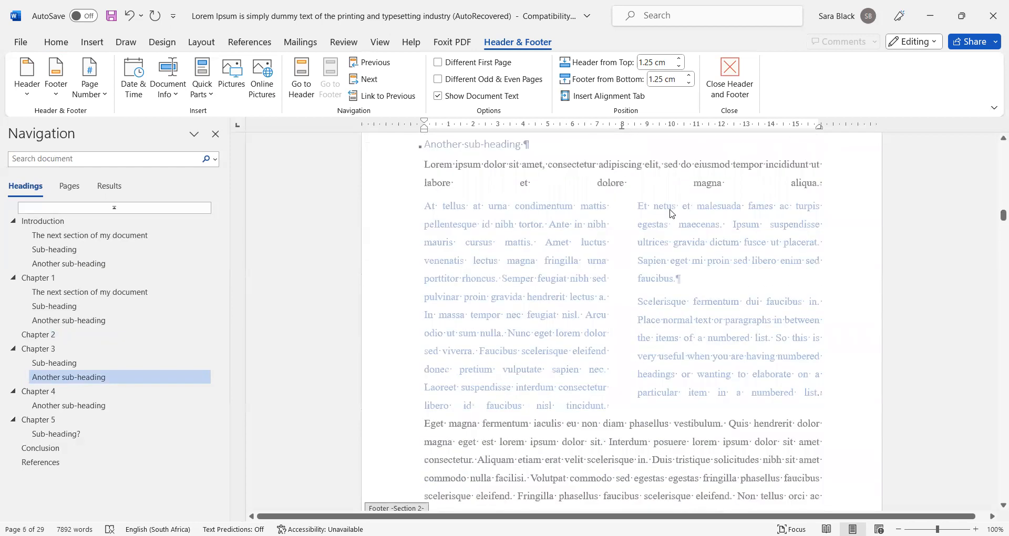
{"action": "scroll", "coordinate": [595, 259], "scroll_direction": "down", "scroll_amount": 10}
{"action": "scroll", "coordinate": [595, 259], "scroll_direction": "down", "scroll_amount": 7}
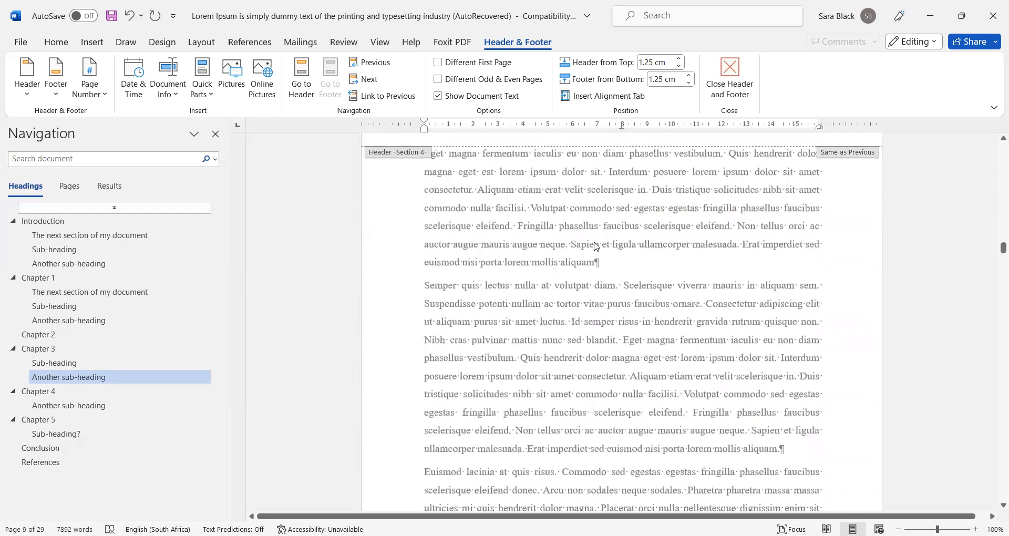
{"action": "scroll", "coordinate": [595, 246], "scroll_direction": "down", "scroll_amount": 15}
{"action": "scroll", "coordinate": [614, 227], "scroll_direction": "down", "scroll_amount": 6}
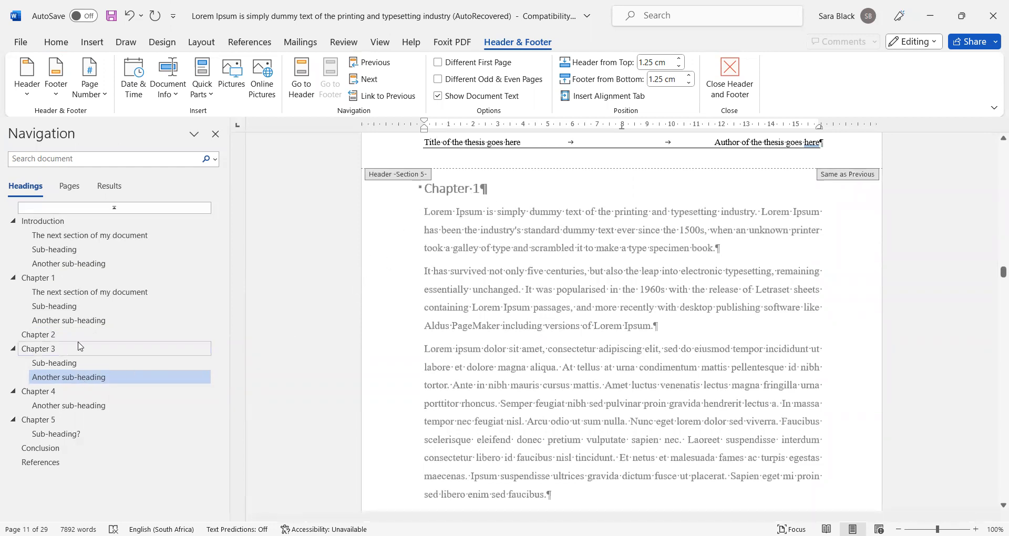
{"action": "scroll", "coordinate": [462, 269], "scroll_direction": "down", "scroll_amount": 3}
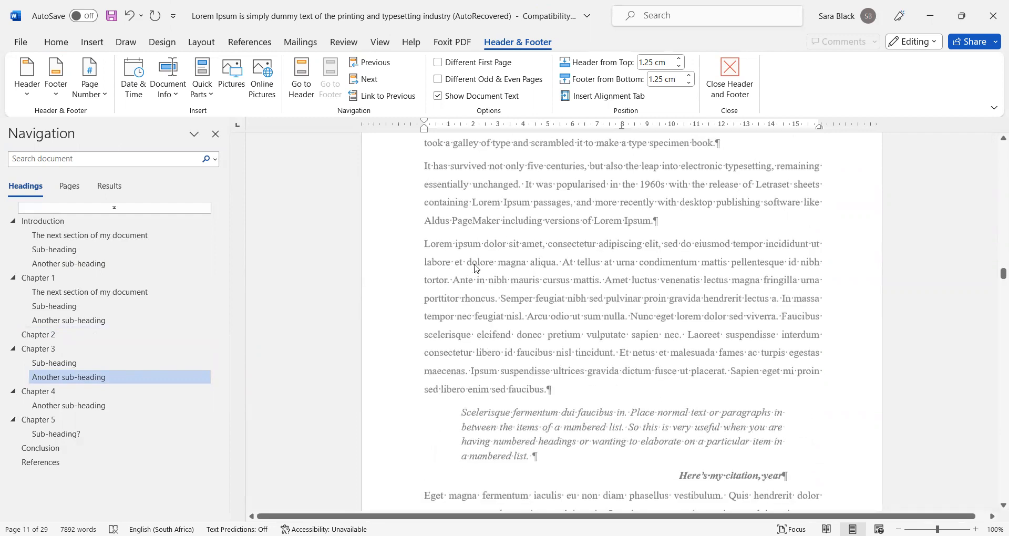
{"action": "left_click", "coordinate": [62, 377]}
{"action": "scroll", "coordinate": [551, 300], "scroll_direction": "up", "scroll_amount": 6}
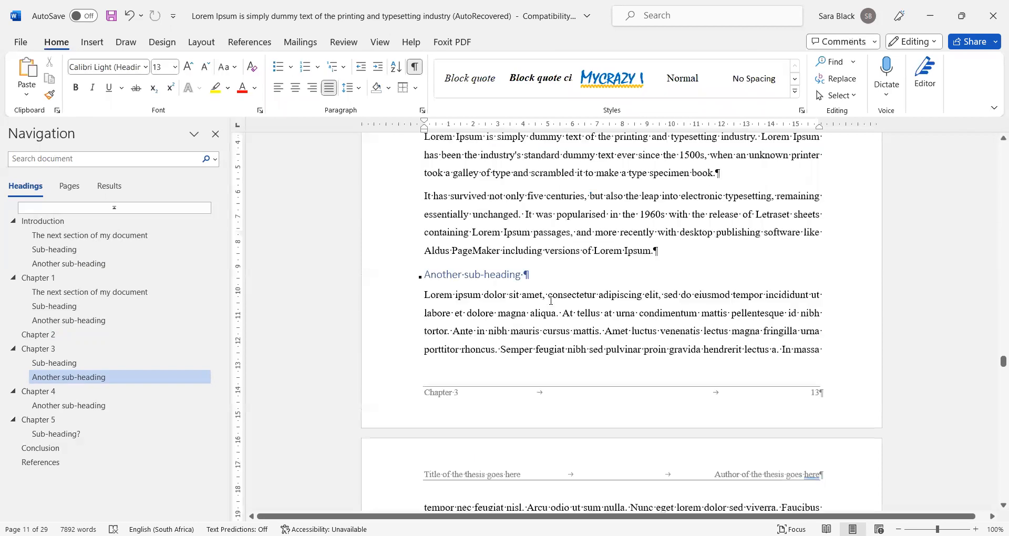
{"action": "scroll", "coordinate": [463, 288], "scroll_direction": "up", "scroll_amount": 3}
{"action": "scroll", "coordinate": [485, 331], "scroll_direction": "down", "scroll_amount": 13}
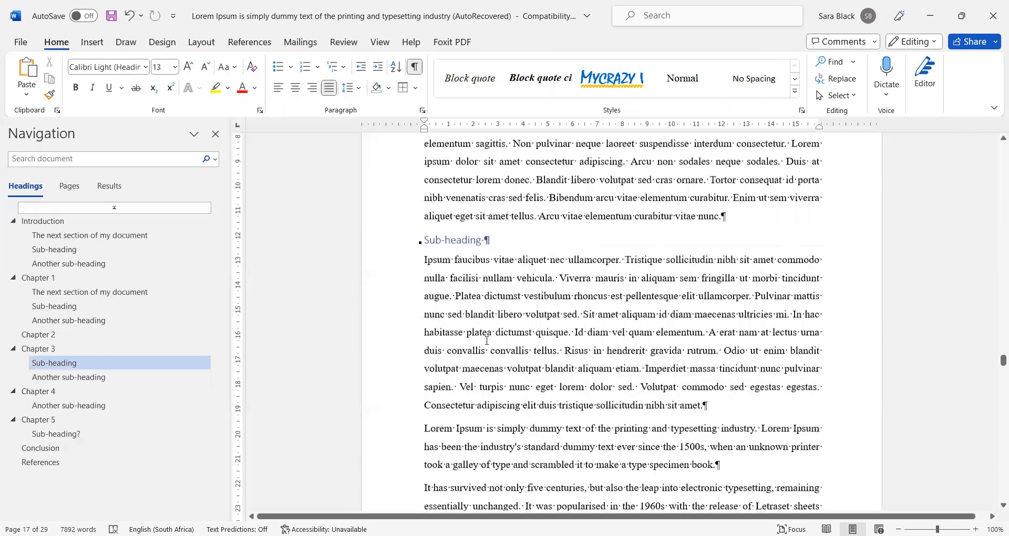
{"action": "scroll", "coordinate": [497, 355], "scroll_direction": "down", "scroll_amount": 6}
{"action": "scroll", "coordinate": [498, 355], "scroll_direction": "down", "scroll_amount": 10}
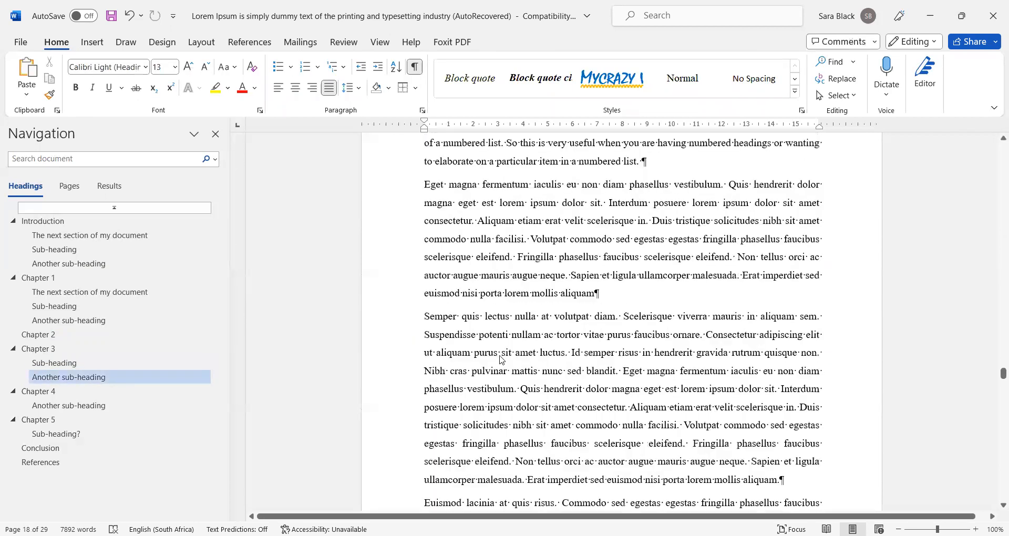
Step: Turn off Link to Previous for the Section 8 footer in Chapter 4 and change its text to "Chapter 4"
{"action": "left_click", "coordinate": [38, 391]}
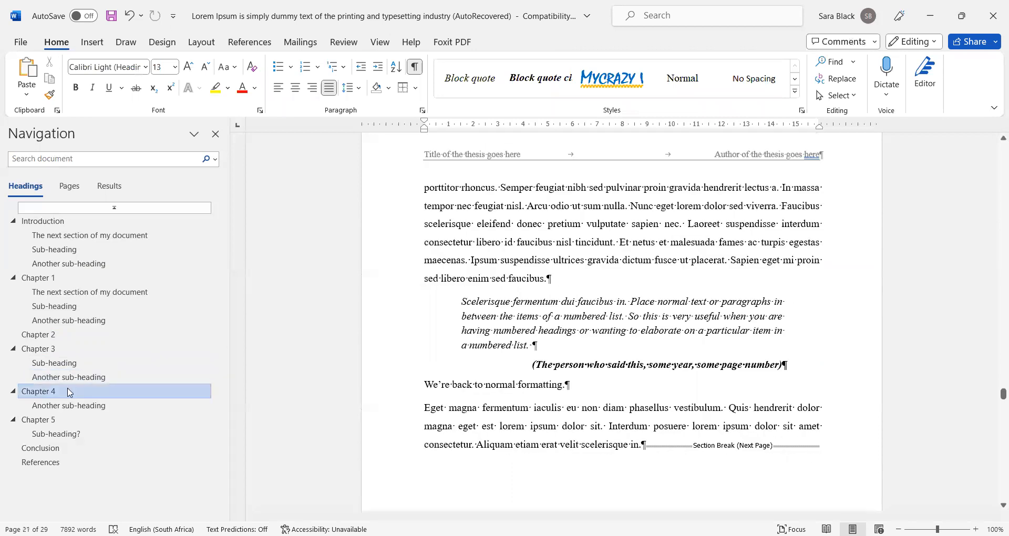
{"action": "scroll", "coordinate": [451, 341], "scroll_direction": "down", "scroll_amount": 6}
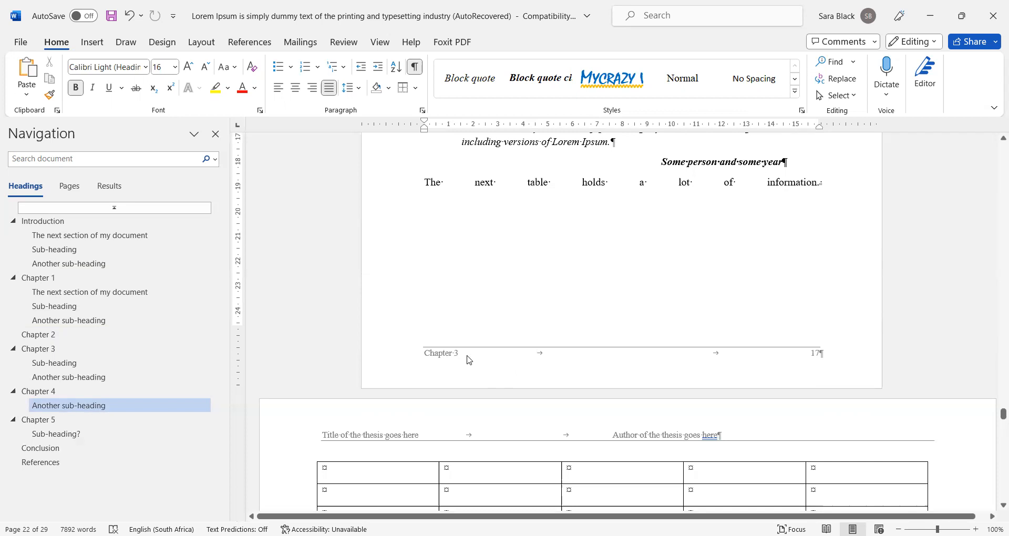
{"action": "double_click", "coordinate": [505, 357]}
{"action": "left_click", "coordinate": [383, 95]}
{"action": "scroll", "coordinate": [449, 415], "scroll_direction": "up", "scroll_amount": 4}
{"action": "left_click", "coordinate": [464, 466]}
{"action": "key", "text": "BackSpace"}
Step: Examine the header and footer on the landscape table page in Section 9
{"action": "scroll", "coordinate": [527, 421], "scroll_direction": "down", "scroll_amount": 10}
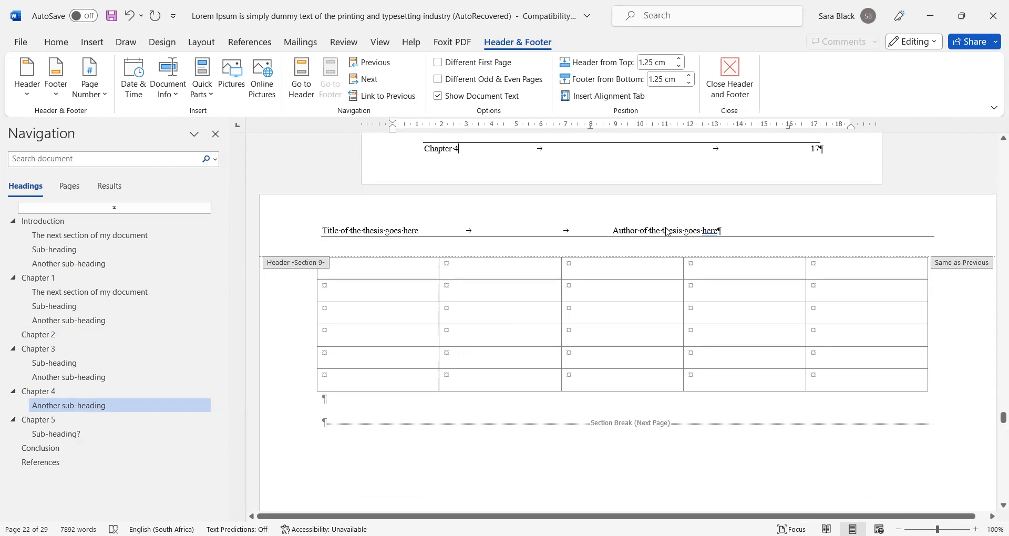
{"action": "scroll", "coordinate": [546, 237], "scroll_direction": "down", "scroll_amount": 10}
{"action": "scroll", "coordinate": [576, 273], "scroll_direction": "up", "scroll_amount": 10}
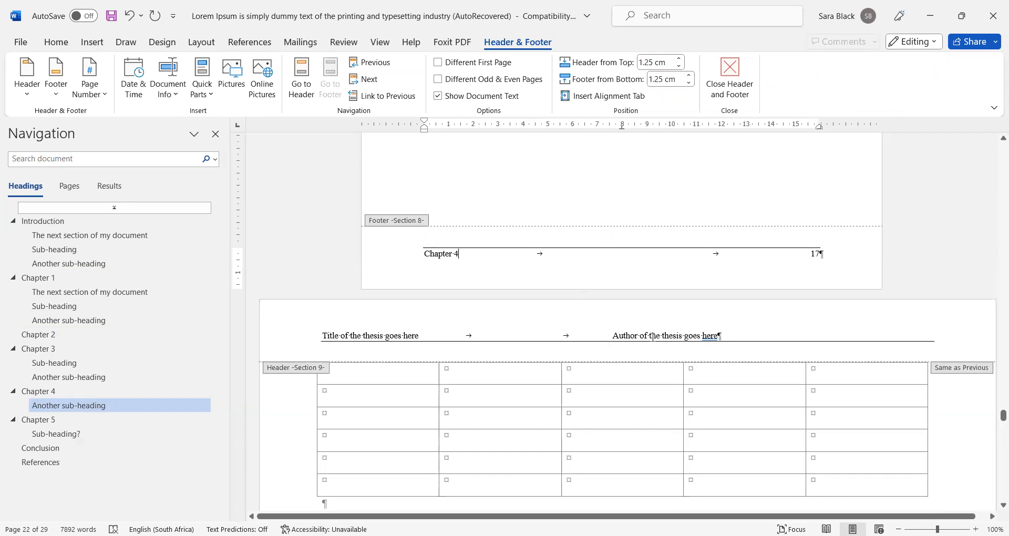
Step: Check the linked header and footer of landscape Section 9 against the portrait pages around it
{"action": "left_click", "coordinate": [613, 336]}
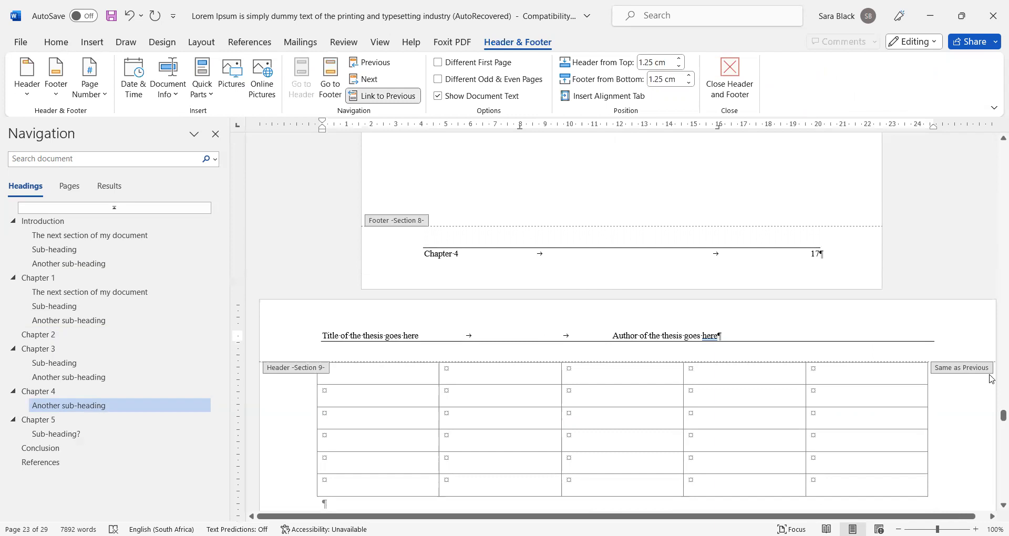
{"action": "scroll", "coordinate": [813, 366], "scroll_direction": "down", "scroll_amount": 6}
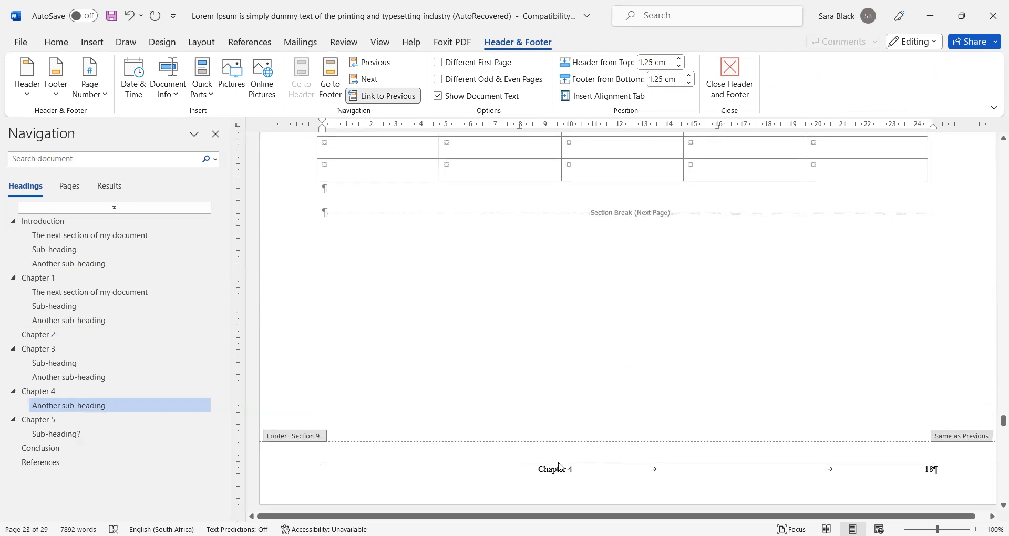
{"action": "scroll", "coordinate": [564, 465], "scroll_direction": "down", "scroll_amount": 4}
{"action": "scroll", "coordinate": [522, 411], "scroll_direction": "down", "scroll_amount": 7}
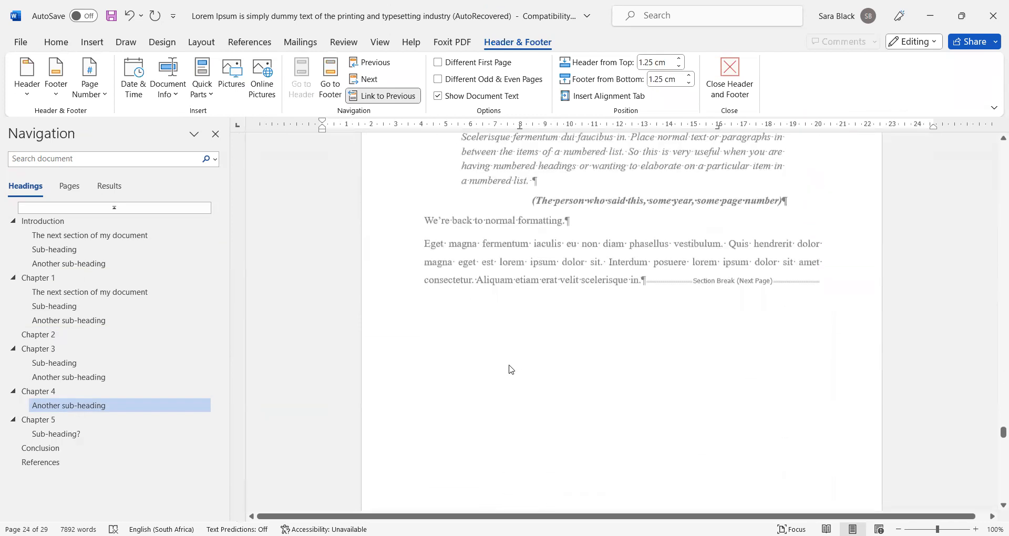
{"action": "scroll", "coordinate": [512, 369], "scroll_direction": "up", "scroll_amount": 8}
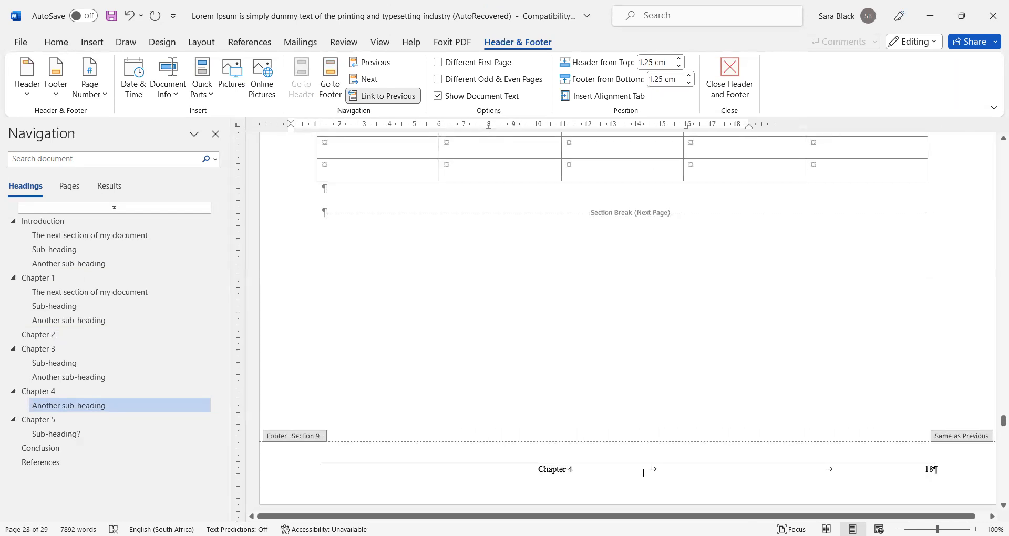
{"action": "scroll", "coordinate": [704, 478], "scroll_direction": "up", "scroll_amount": 6}
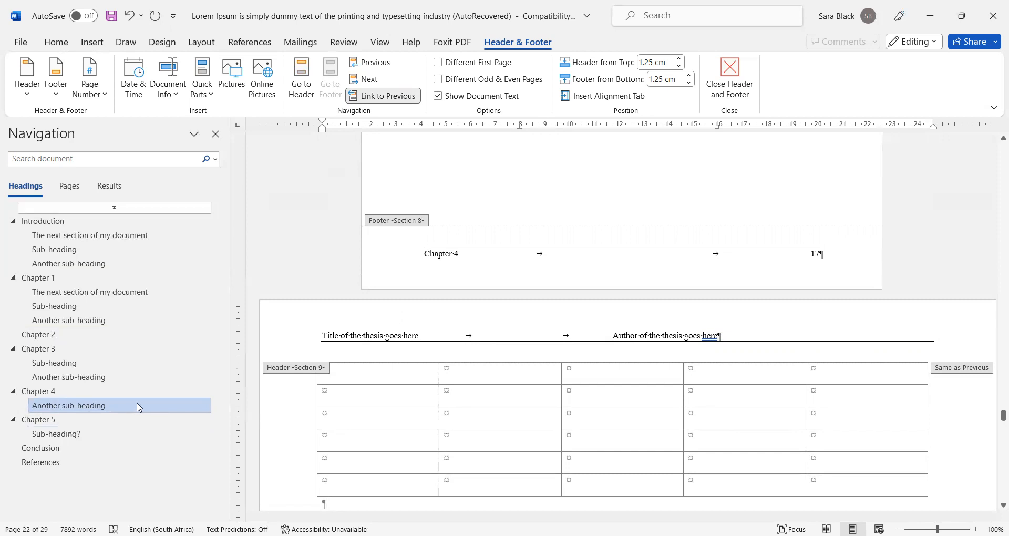
Step: Turn off Link to Previous for the Section 11 footer in Chapter 5 and change its text to "Chapter 5"
{"action": "left_click", "coordinate": [55, 419]}
{"action": "scroll", "coordinate": [444, 349], "scroll_direction": "down", "scroll_amount": 7}
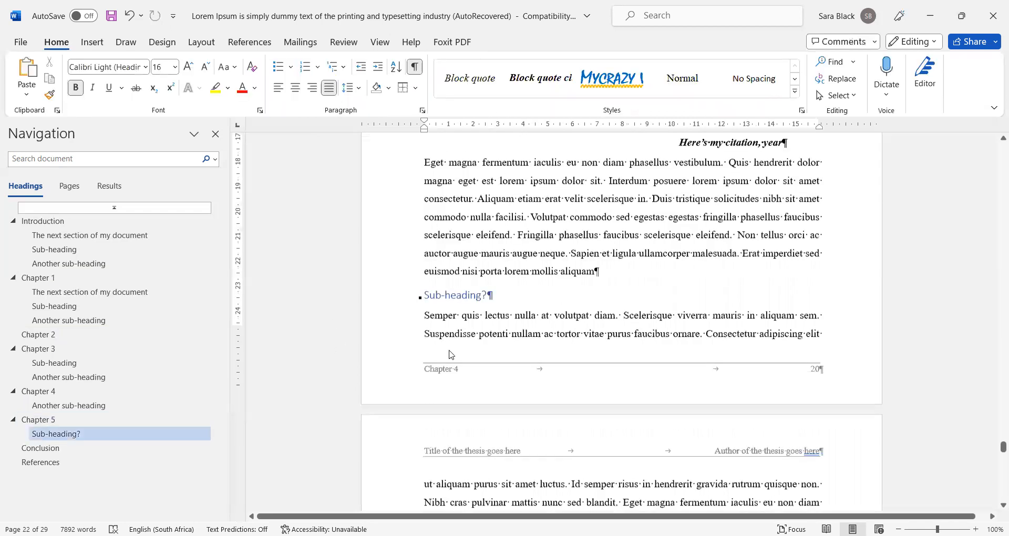
{"action": "double_click", "coordinate": [451, 361]}
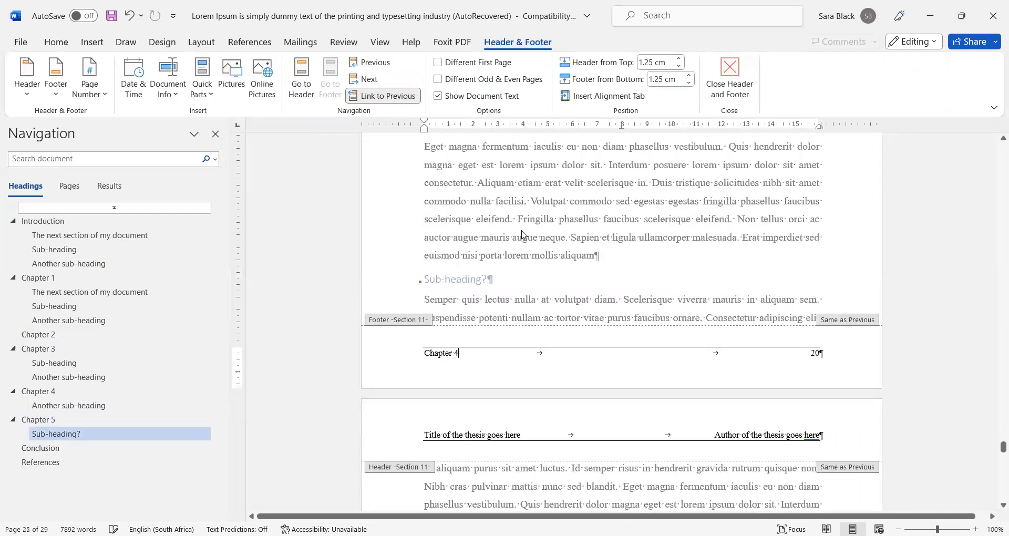
{"action": "left_click", "coordinate": [361, 96]}
{"action": "left_click", "coordinate": [493, 468]}
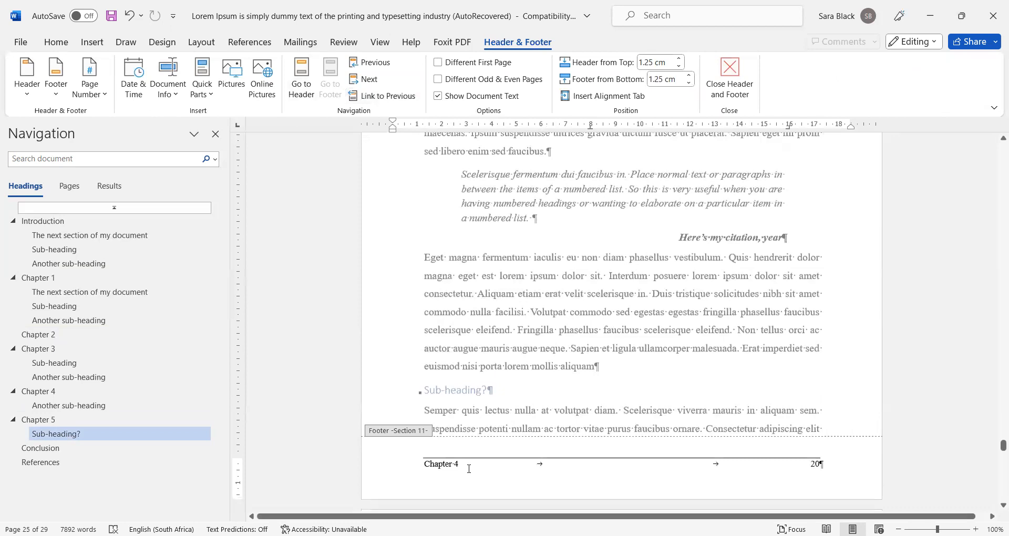
{"action": "key", "text": "BackSpace"}
Step: Turn off Link to Previous for the Section 12 footer and replace its chapter text with "Conclusion"
{"action": "scroll", "coordinate": [433, 437], "scroll_direction": "down", "scroll_amount": 5}
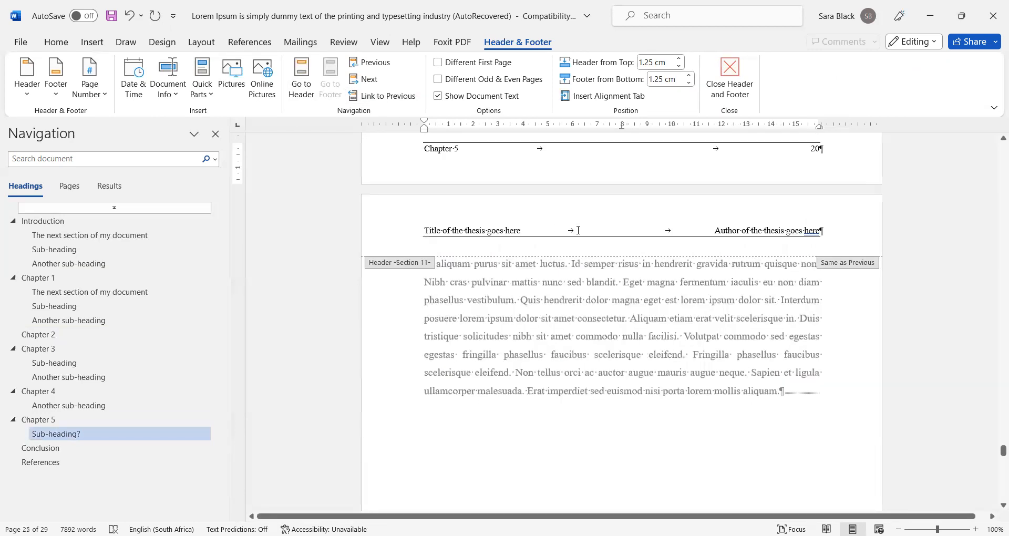
{"action": "scroll", "coordinate": [646, 273], "scroll_direction": "down", "scroll_amount": 10}
{"action": "scroll", "coordinate": [485, 292], "scroll_direction": "down", "scroll_amount": 10}
{"action": "left_click", "coordinate": [461, 386]}
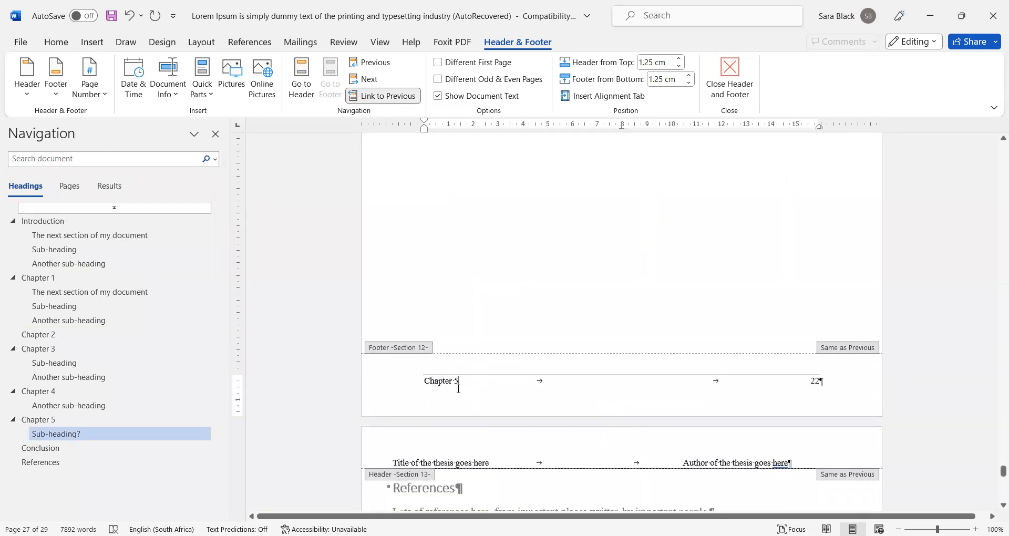
{"action": "double_click", "coordinate": [462, 386]}
{"action": "left_click", "coordinate": [439, 382]}
{"action": "left_click", "coordinate": [408, 98]}
{"action": "scroll", "coordinate": [475, 409], "scroll_direction": "up", "scroll_amount": 2}
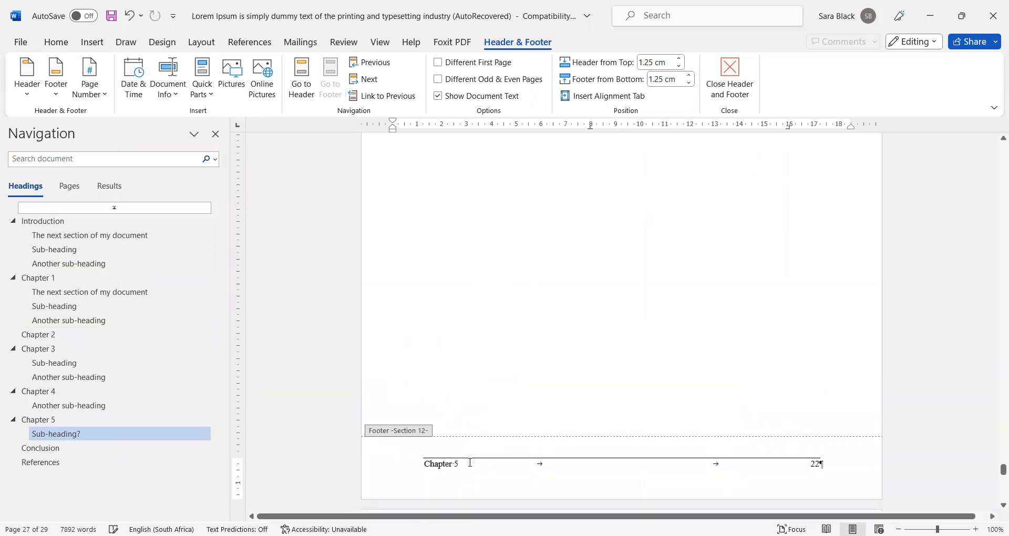
{"action": "key", "text": "ctrl+shift+Left"}
{"action": "key", "text": "ctrl+shift+Left"}
{"action": "type", "text": "Conclusion"}
{"action": "scroll", "coordinate": [588, 339], "scroll_direction": "up", "scroll_amount": 6}
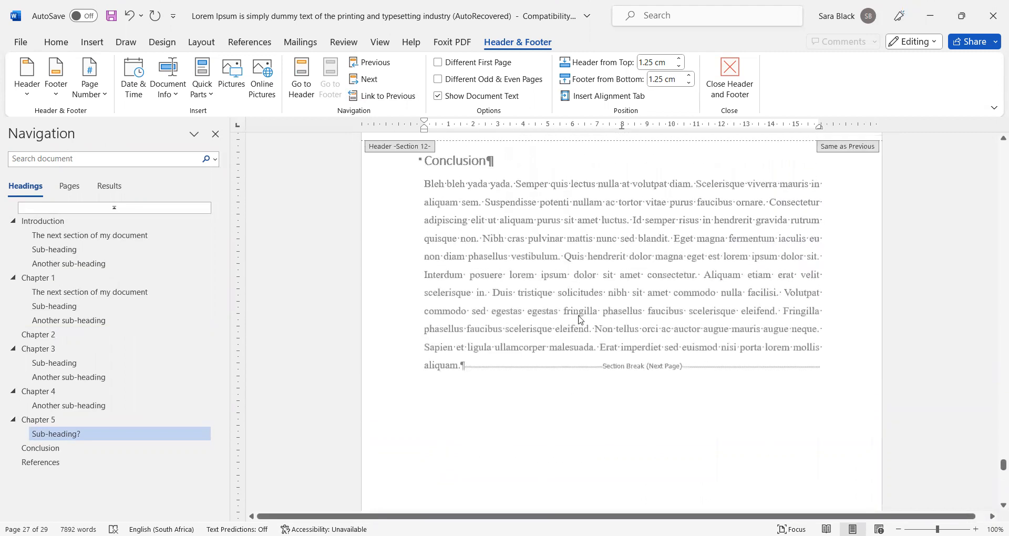
{"action": "scroll", "coordinate": [452, 424], "scroll_direction": "down", "scroll_amount": 8}
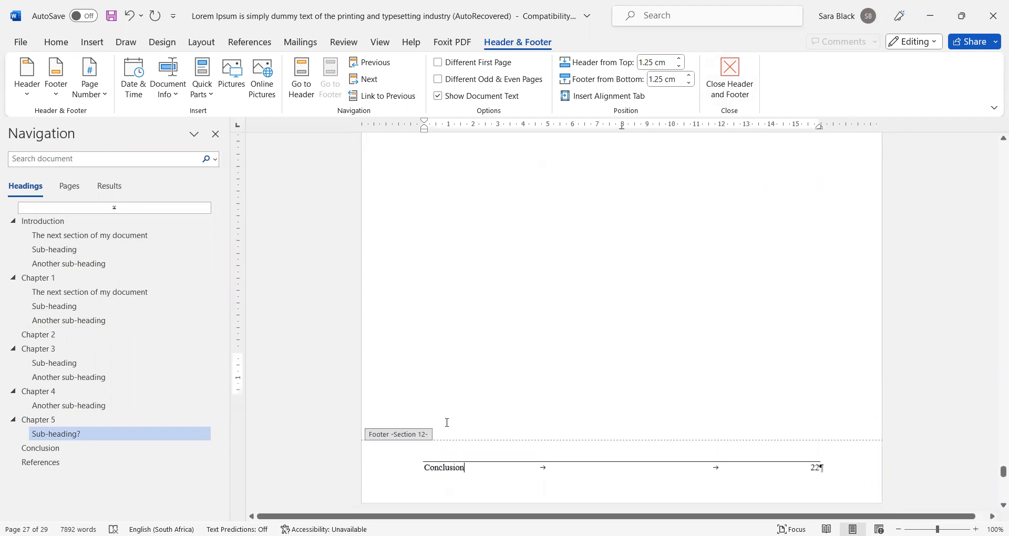
Step: Unlink the Section 13 References header from the previous section and remove the extra tab before the author text
{"action": "scroll", "coordinate": [449, 415], "scroll_direction": "down", "scroll_amount": 1}
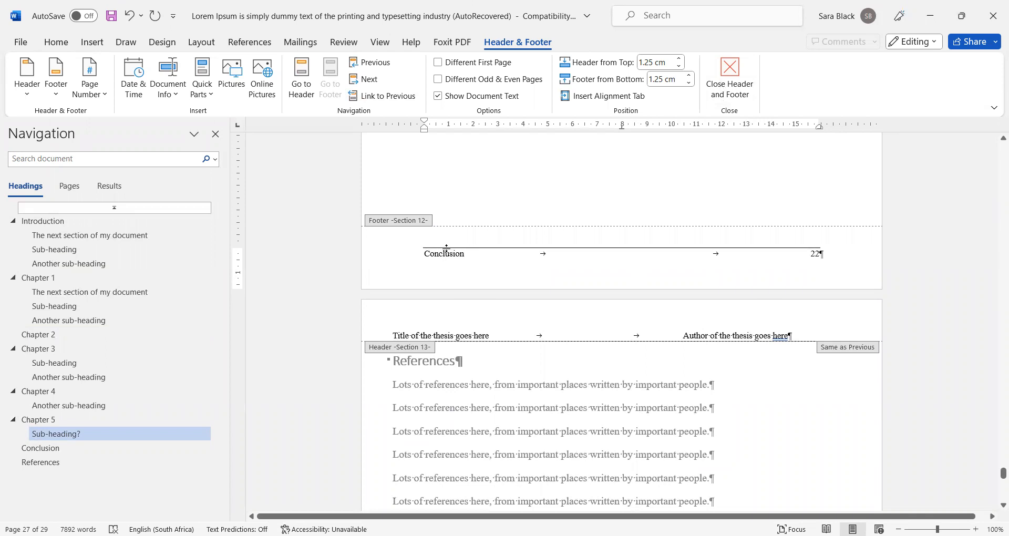
{"action": "left_click", "coordinate": [510, 336]}
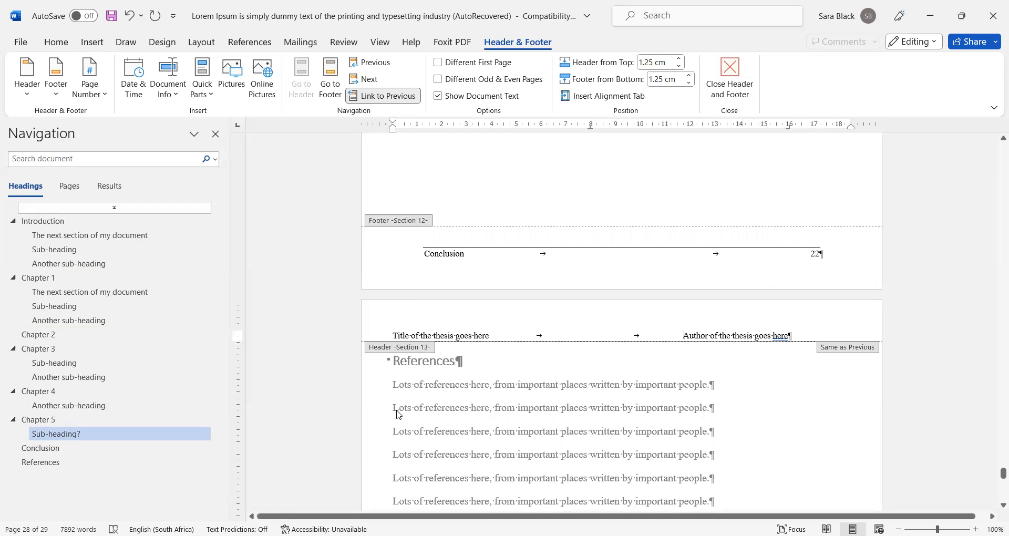
{"action": "left_click", "coordinate": [401, 101]}
{"action": "scroll", "coordinate": [540, 162], "scroll_direction": "down", "scroll_amount": 3}
{"action": "scroll", "coordinate": [619, 356], "scroll_direction": "up", "scroll_amount": 2}
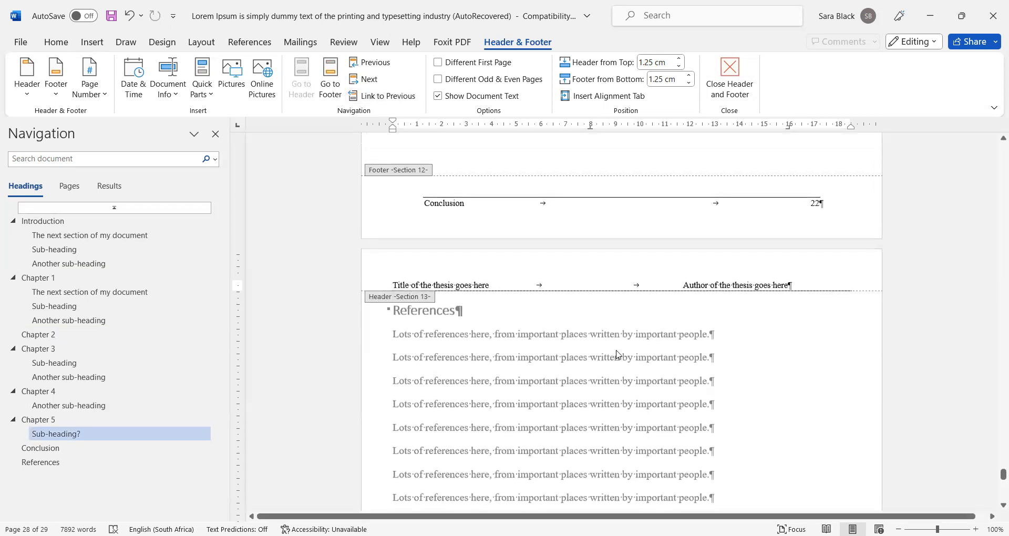
{"action": "left_click", "coordinate": [685, 286]}
{"action": "key", "text": "BackSpace"}
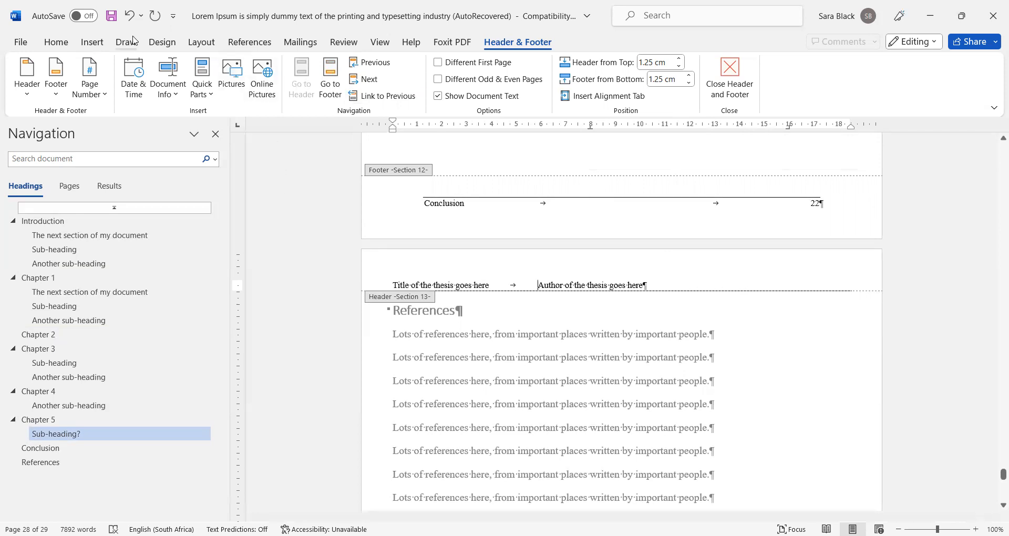
Step: Clear all tab stops in the References header and set a single right-aligned tab stop at 18.5 cm
{"action": "left_click", "coordinate": [55, 43]}
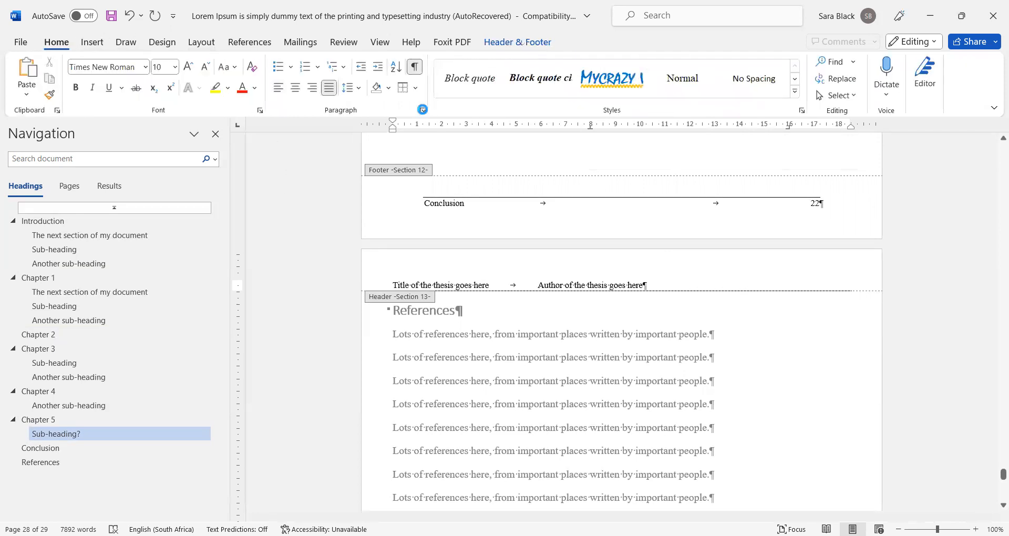
{"action": "left_click", "coordinate": [422, 110]}
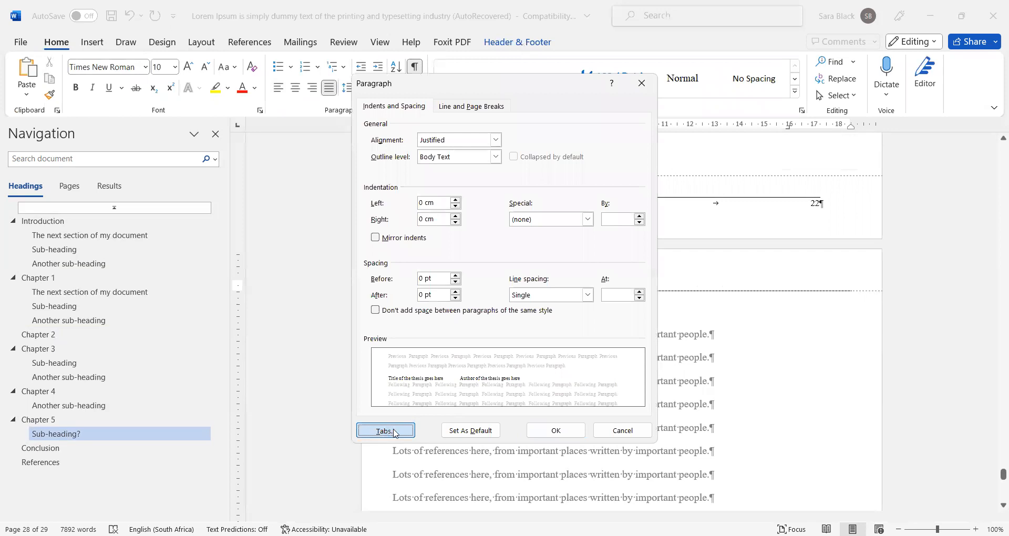
{"action": "left_click", "coordinate": [388, 428]}
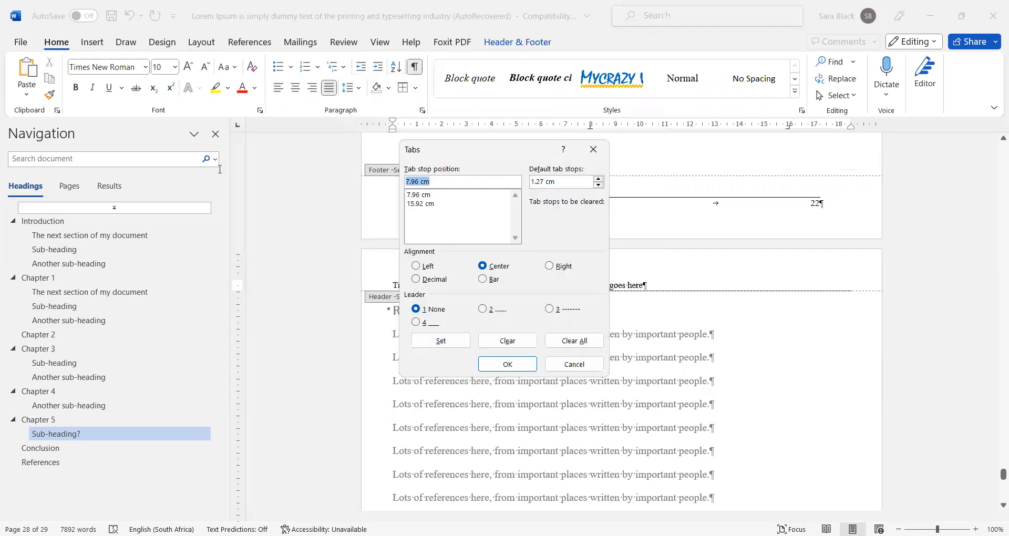
{"action": "left_click_drag", "start_coordinate": [220, 169], "coordinate": [220, 136]}
{"action": "left_click", "coordinate": [349, 326]}
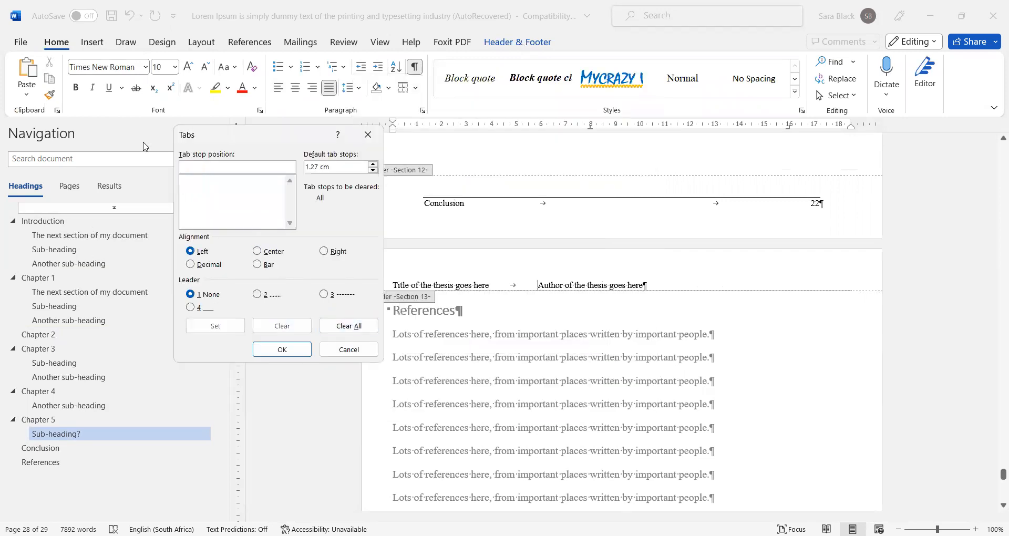
{"action": "left_click", "coordinate": [334, 253]}
{"action": "left_click", "coordinate": [249, 168]}
{"action": "type", "text": "18.5"}
{"action": "left_click", "coordinate": [225, 327]}
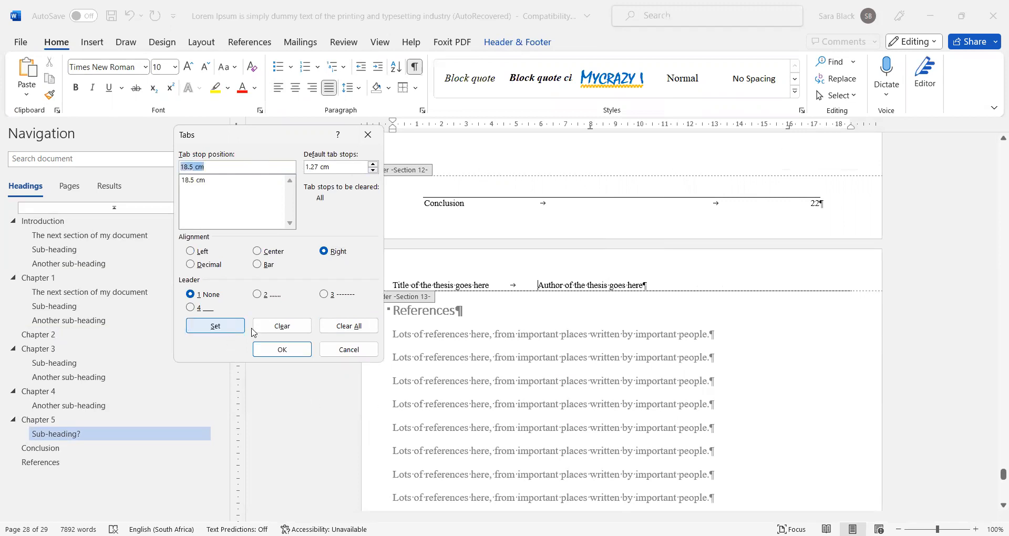
{"action": "left_click", "coordinate": [295, 350]}
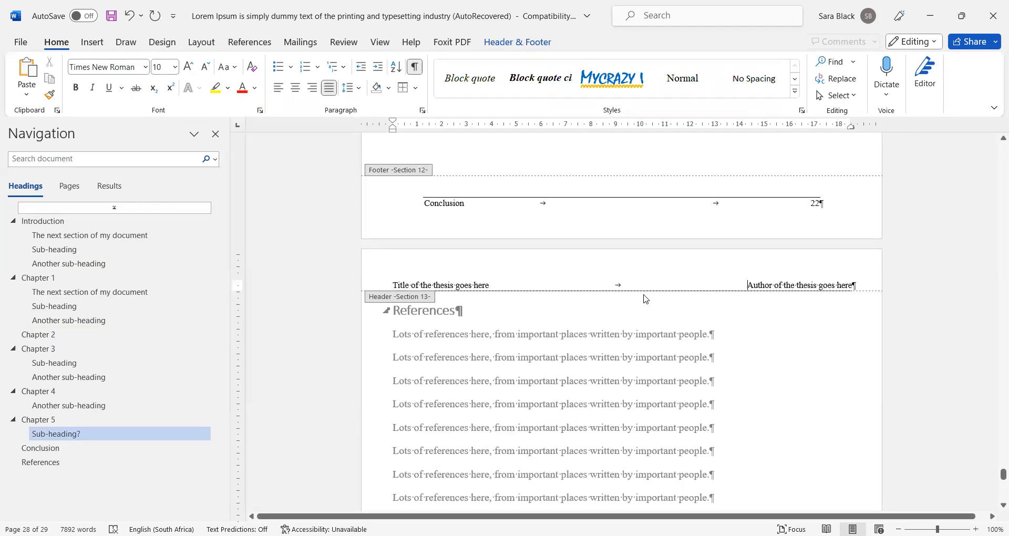
Step: Turn off Link to Previous for the Section 13 References footer and delete "Conclusion" and its tabs, keeping only the page number
{"action": "scroll", "coordinate": [451, 299], "scroll_direction": "down", "scroll_amount": 10}
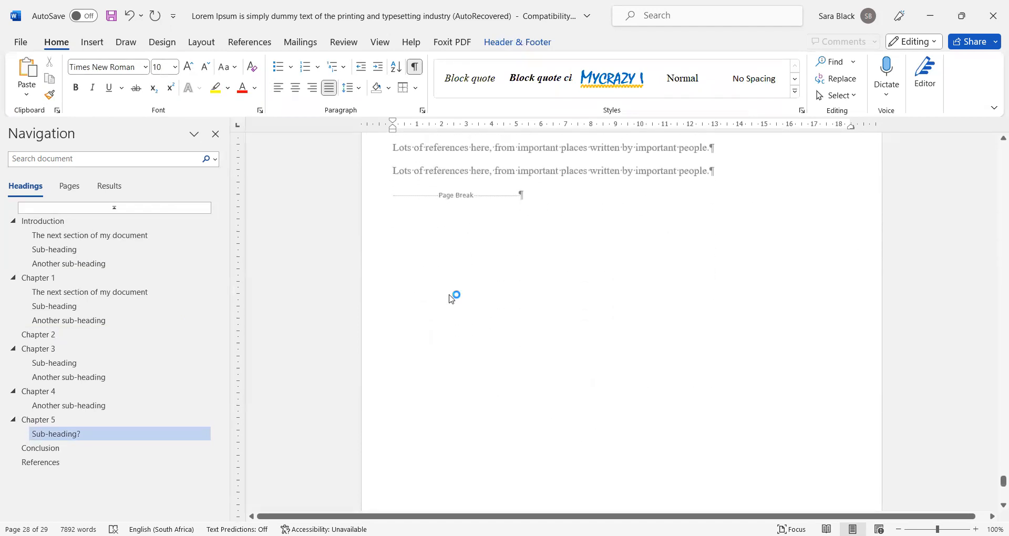
{"action": "scroll", "coordinate": [451, 299], "scroll_direction": "down", "scroll_amount": 3}
{"action": "left_click", "coordinate": [635, 372]}
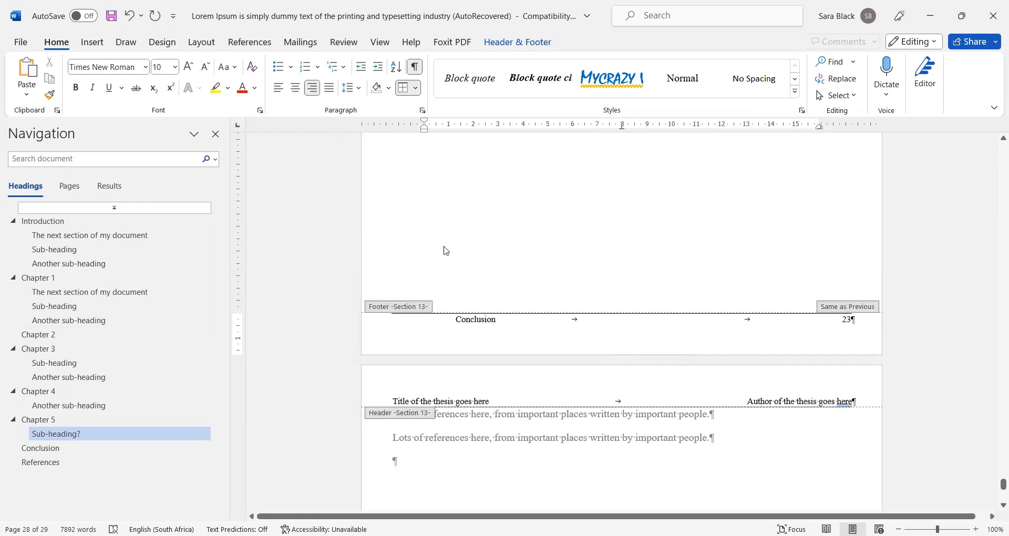
{"action": "left_click", "coordinate": [505, 44]}
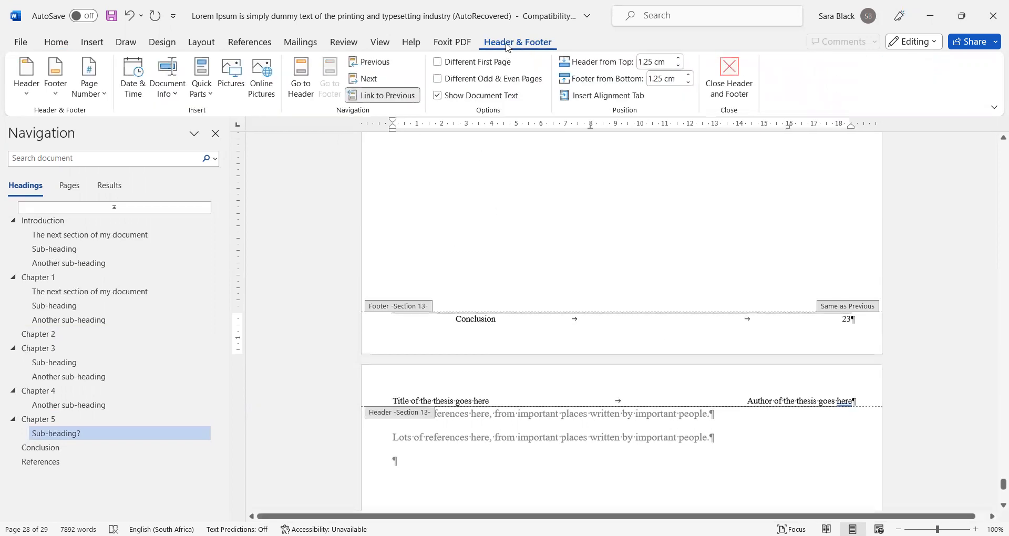
{"action": "left_click", "coordinate": [411, 94]}
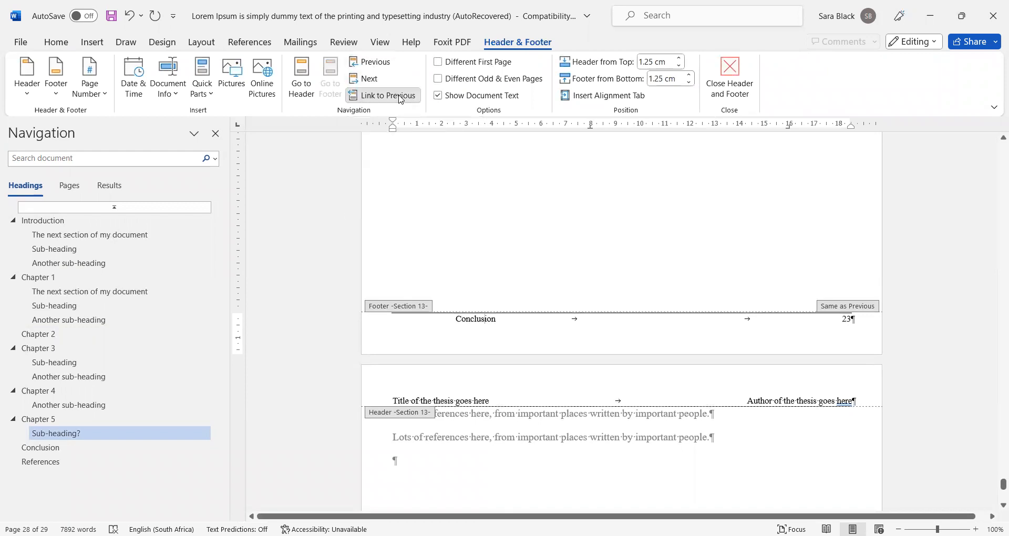
{"action": "double_click", "coordinate": [476, 464]}
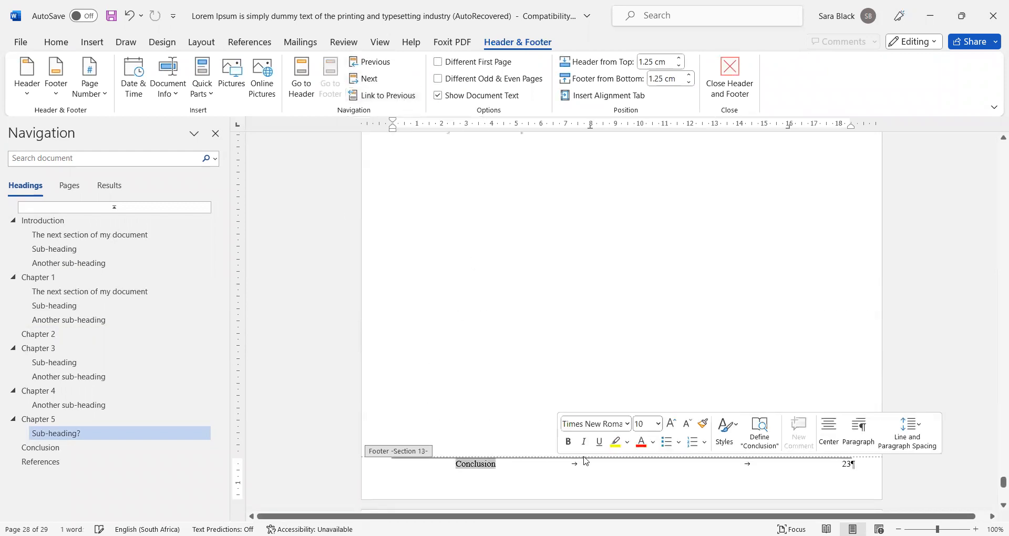
{"action": "key", "text": "Delete"}
{"action": "key", "text": "Delete"}
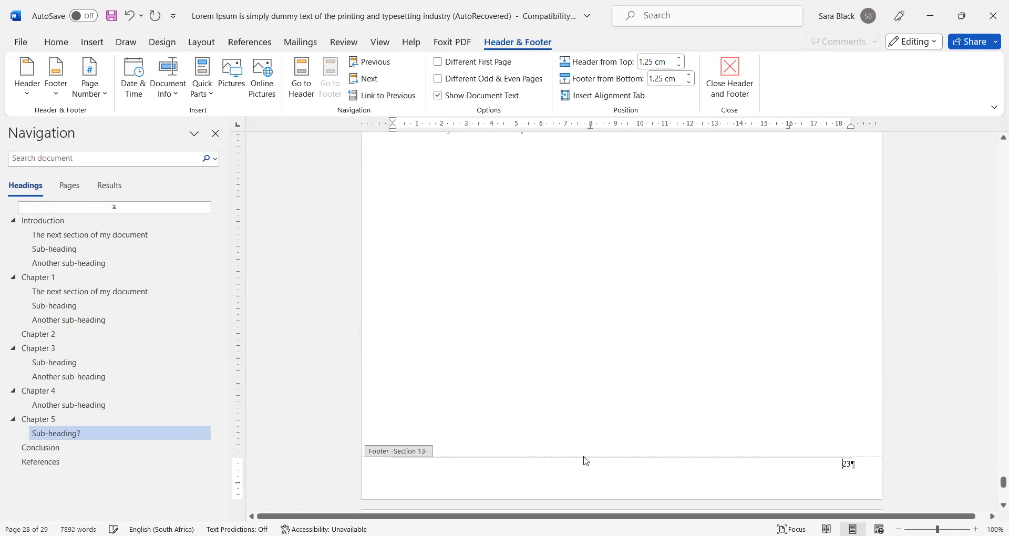
Step: Format the References section's page numbers as a, b, c, starting at a
{"action": "scroll", "coordinate": [573, 452], "scroll_direction": "down", "scroll_amount": 2}
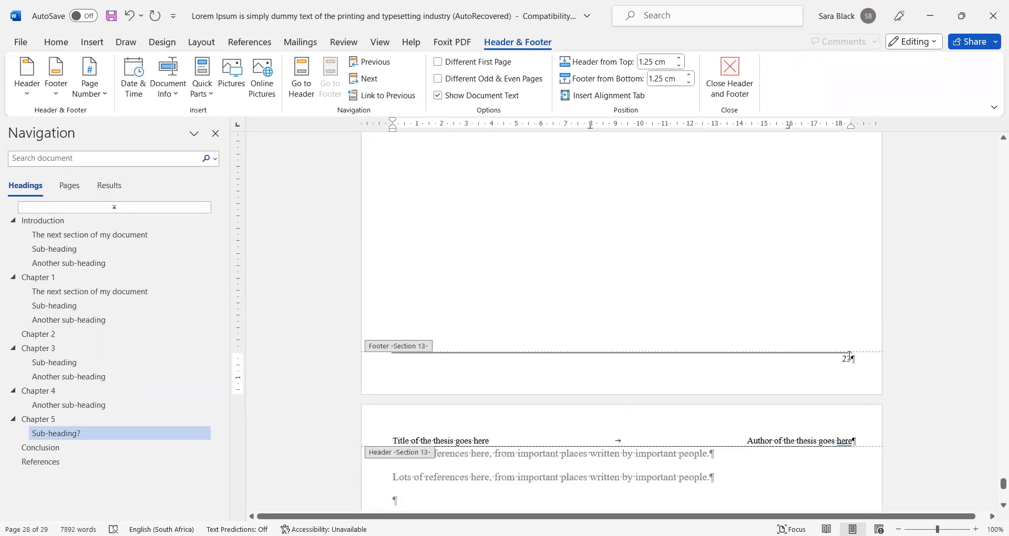
{"action": "double_click", "coordinate": [847, 359]}
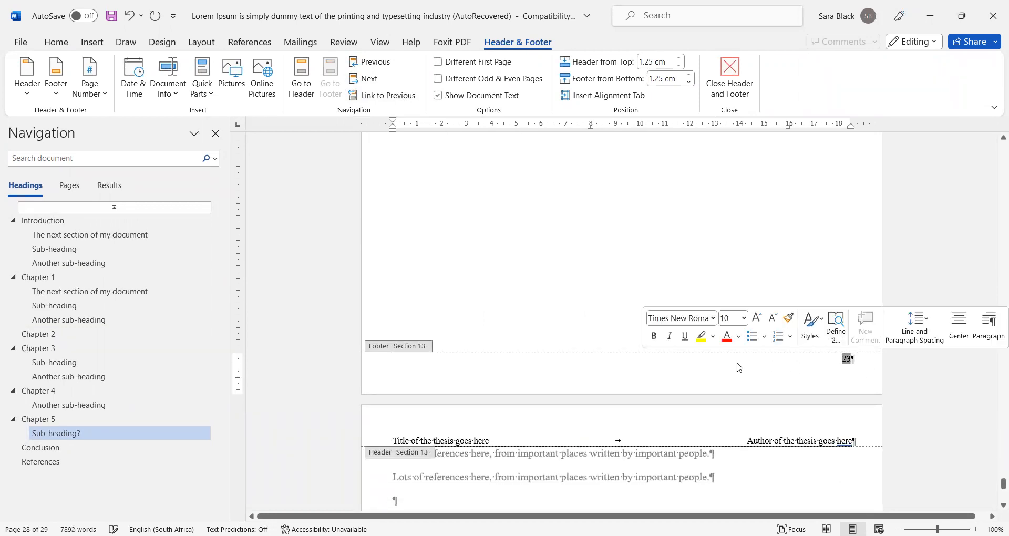
{"action": "right_click", "coordinate": [847, 363]}
{"action": "left_click", "coordinate": [887, 330]}
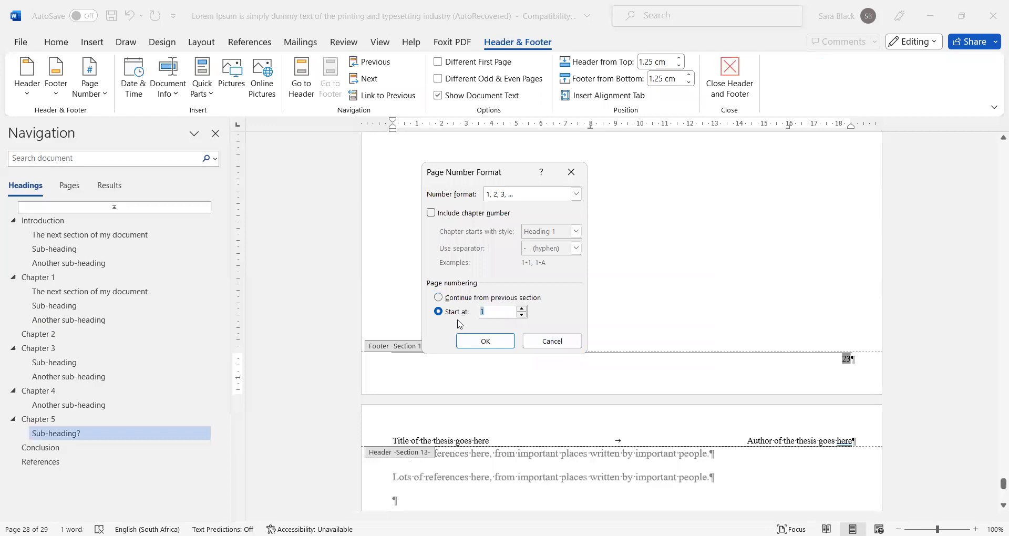
{"action": "left_click", "coordinate": [576, 194]}
{"action": "left_click", "coordinate": [511, 230]}
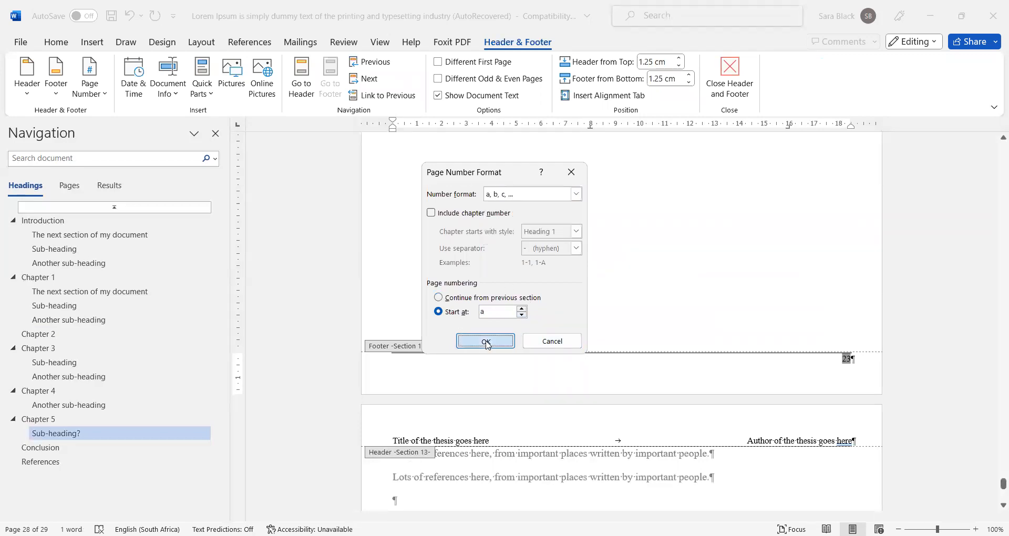
{"action": "left_click", "coordinate": [485, 341]}
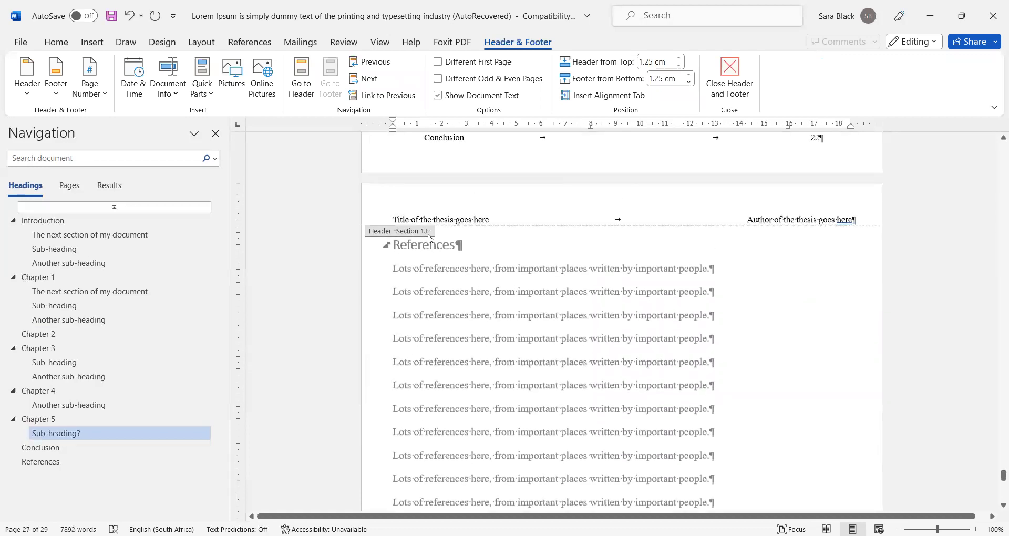
{"action": "scroll", "coordinate": [440, 240], "scroll_direction": "down", "scroll_amount": 7}
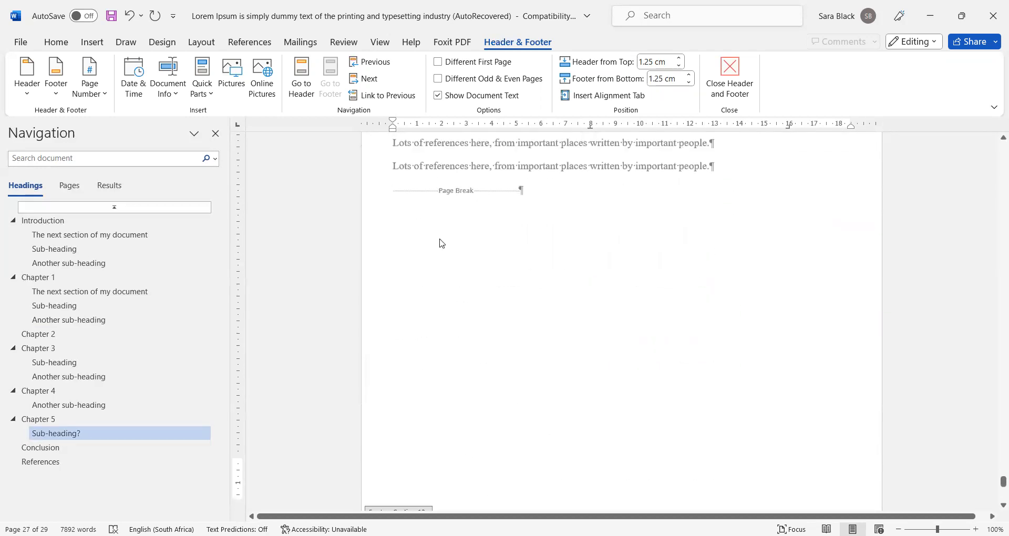
Step: Review the headers and footers across the Section 13 References pages and the end of the Conclusion section
{"action": "scroll", "coordinate": [851, 469], "scroll_direction": "down", "scroll_amount": 9}
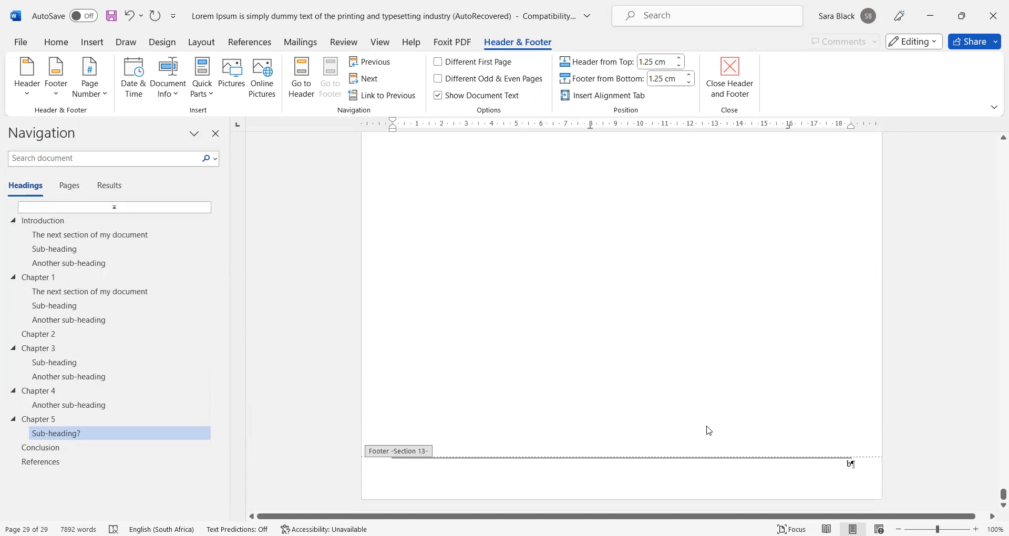
{"action": "scroll", "coordinate": [574, 450], "scroll_direction": "up", "scroll_amount": 9}
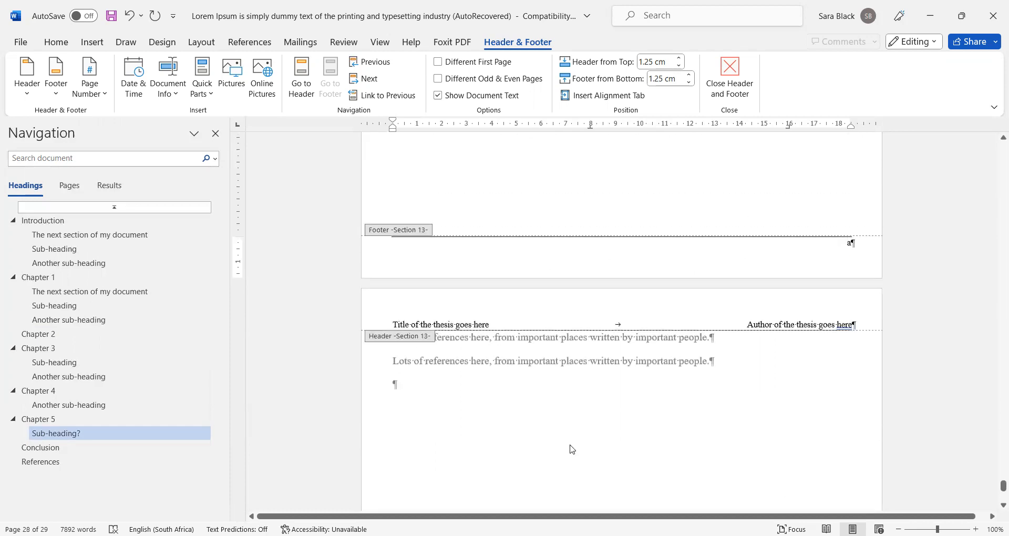
{"action": "scroll", "coordinate": [572, 449], "scroll_direction": "down", "scroll_amount": 1}
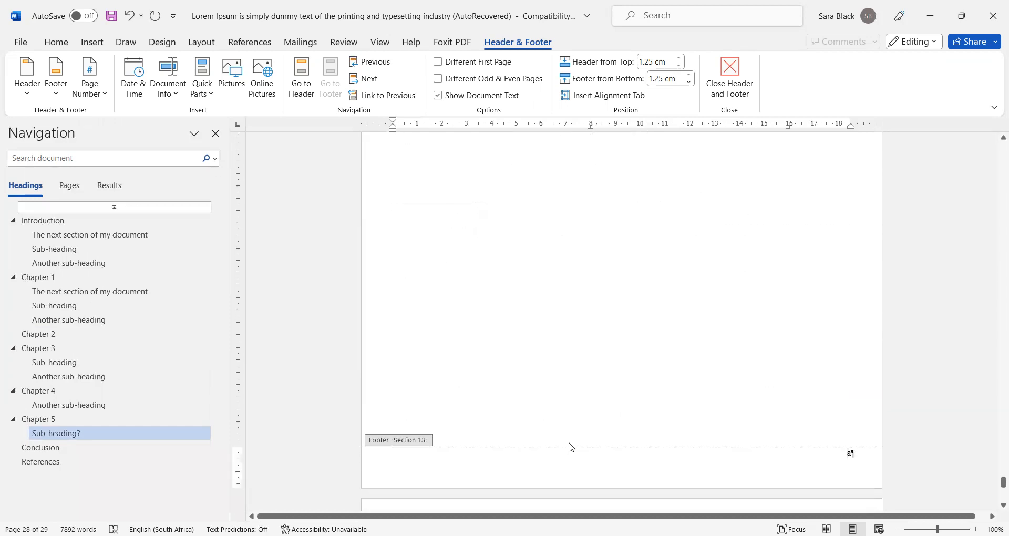
{"action": "scroll", "coordinate": [456, 454], "scroll_direction": "up", "scroll_amount": 5}
{"action": "scroll", "coordinate": [456, 454], "scroll_direction": "down", "scroll_amount": 5}
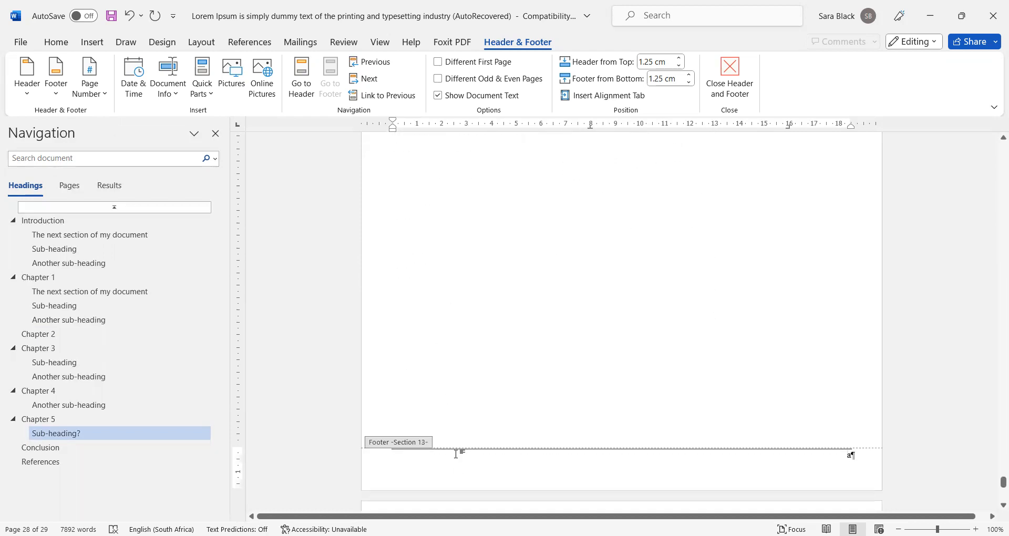
{"action": "scroll", "coordinate": [457, 455], "scroll_direction": "up", "scroll_amount": 5}
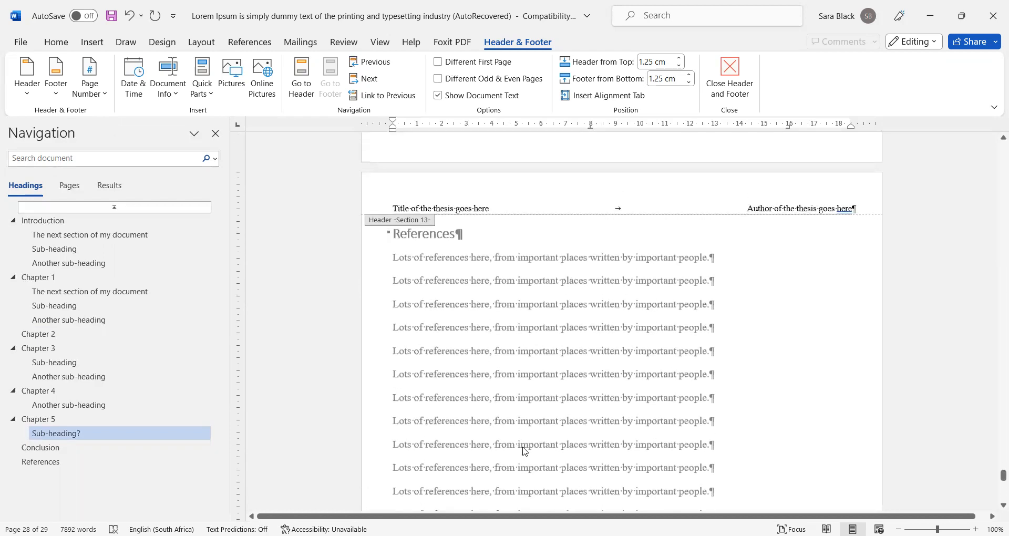
{"action": "scroll", "coordinate": [524, 451], "scroll_direction": "up", "scroll_amount": 3}
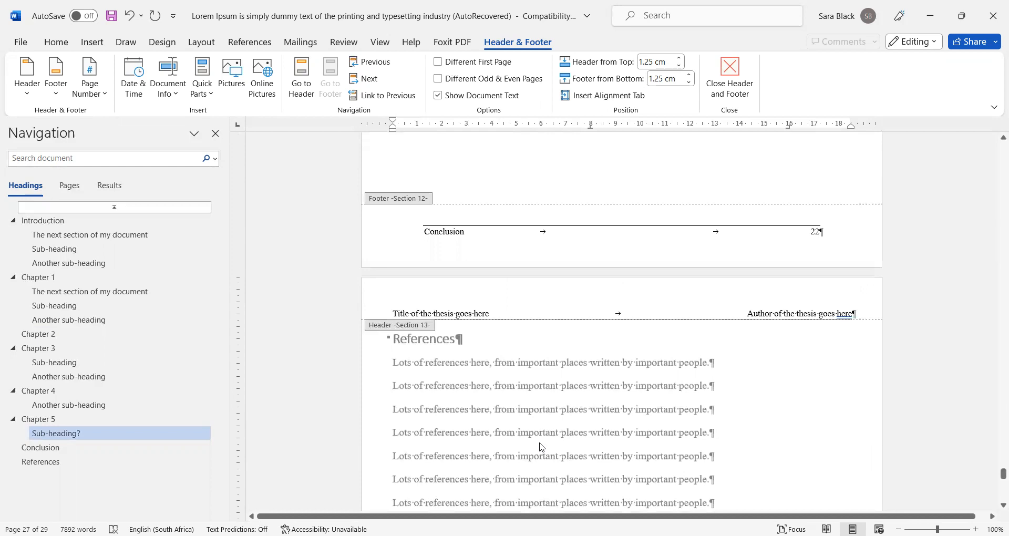
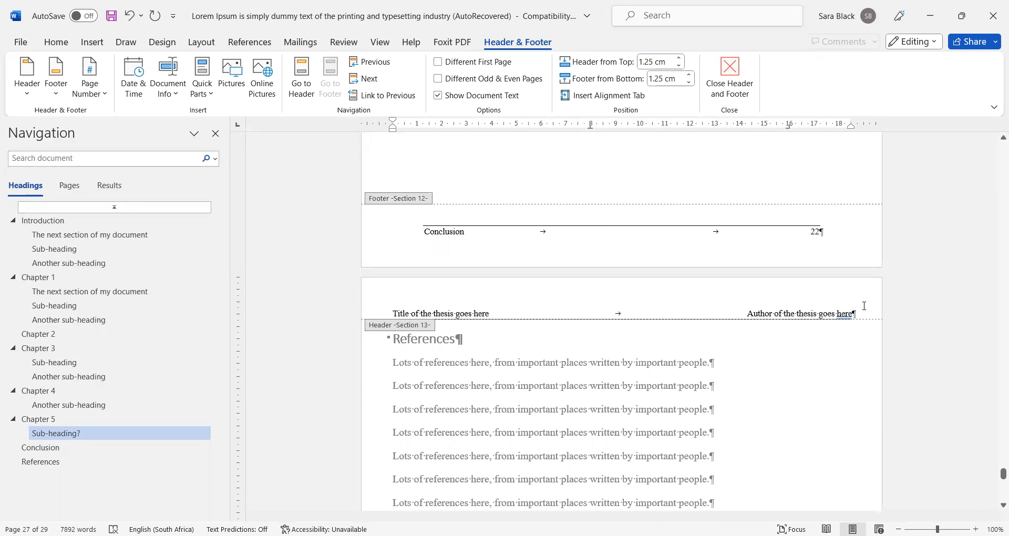
Step: Turn off Link to Previous for both the header and the footer of Section 9, the landscape table page
{"action": "scroll", "coordinate": [554, 269], "scroll_direction": "up", "scroll_amount": 20}
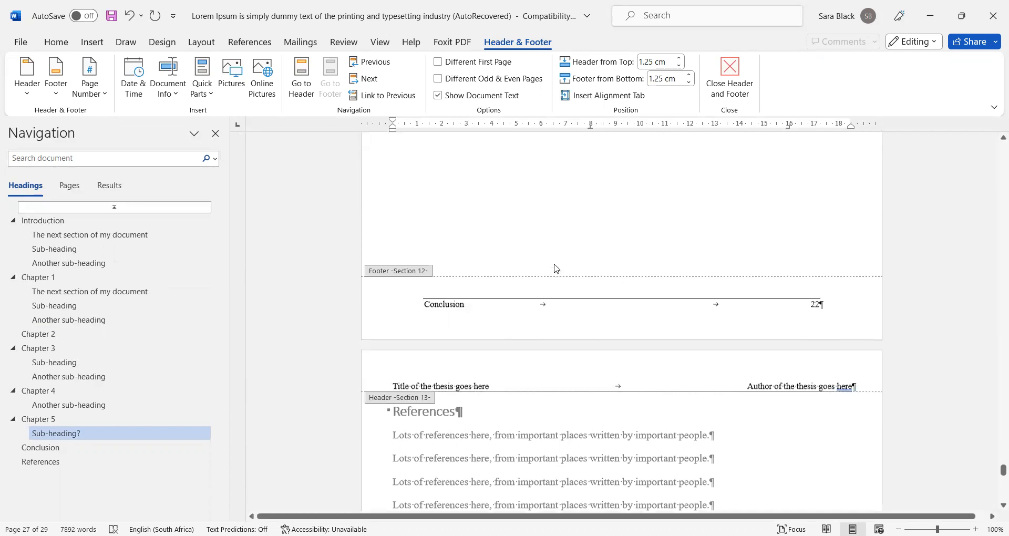
{"action": "scroll", "coordinate": [555, 269], "scroll_direction": "up", "scroll_amount": 20}
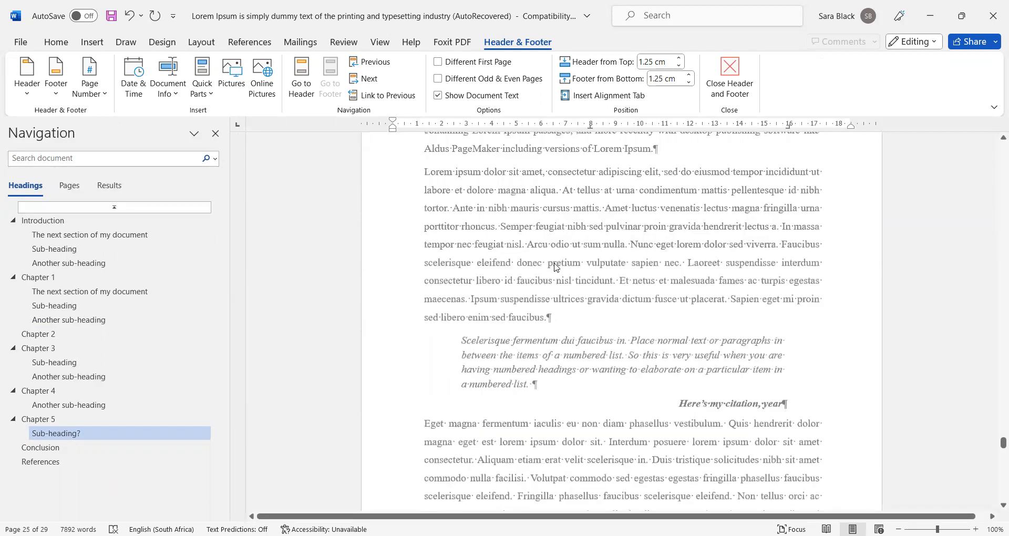
{"action": "scroll", "coordinate": [554, 265], "scroll_direction": "up", "scroll_amount": 5}
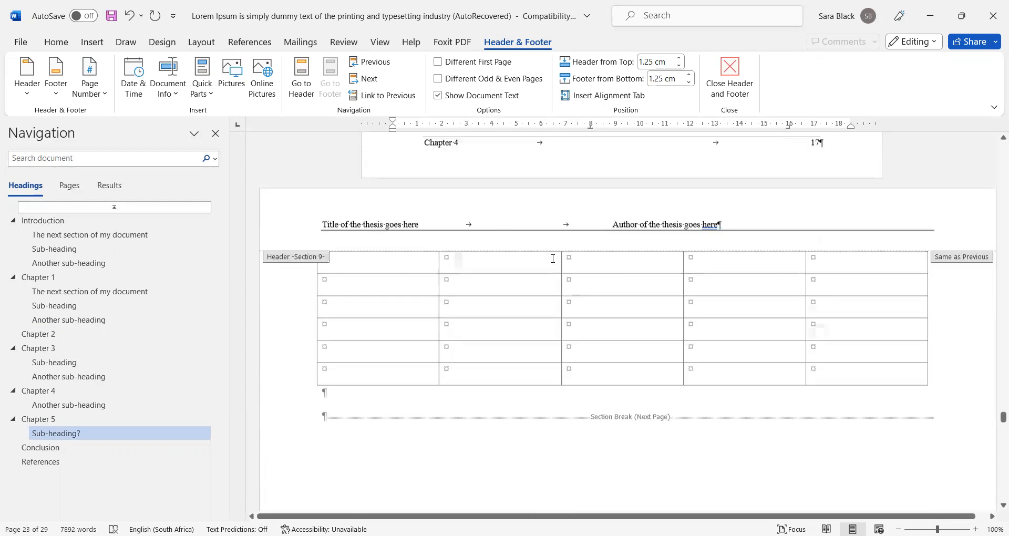
{"action": "scroll", "coordinate": [547, 263], "scroll_direction": "up", "scroll_amount": 3}
{"action": "scroll", "coordinate": [545, 261], "scroll_direction": "down", "scroll_amount": 5}
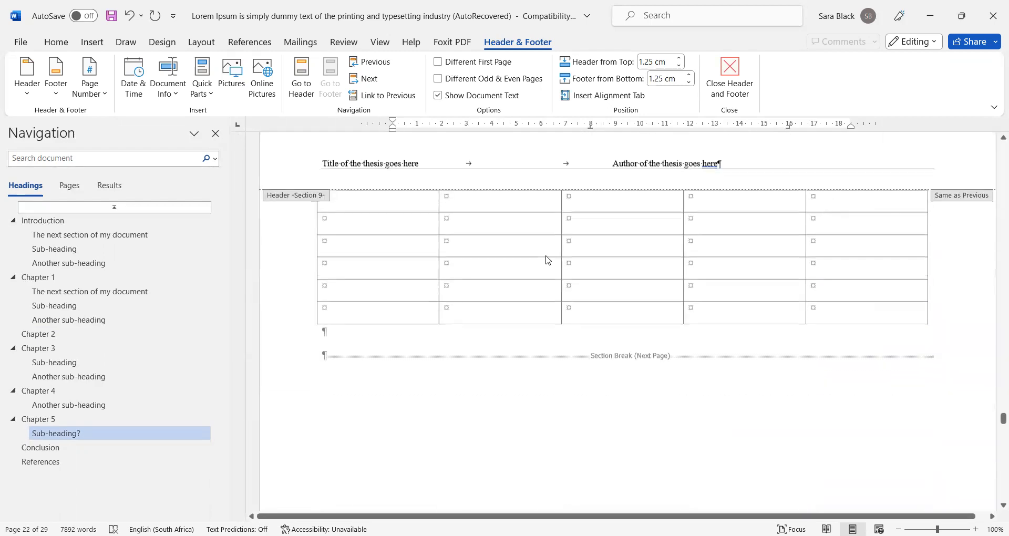
{"action": "scroll", "coordinate": [545, 255], "scroll_direction": "up", "scroll_amount": 2}
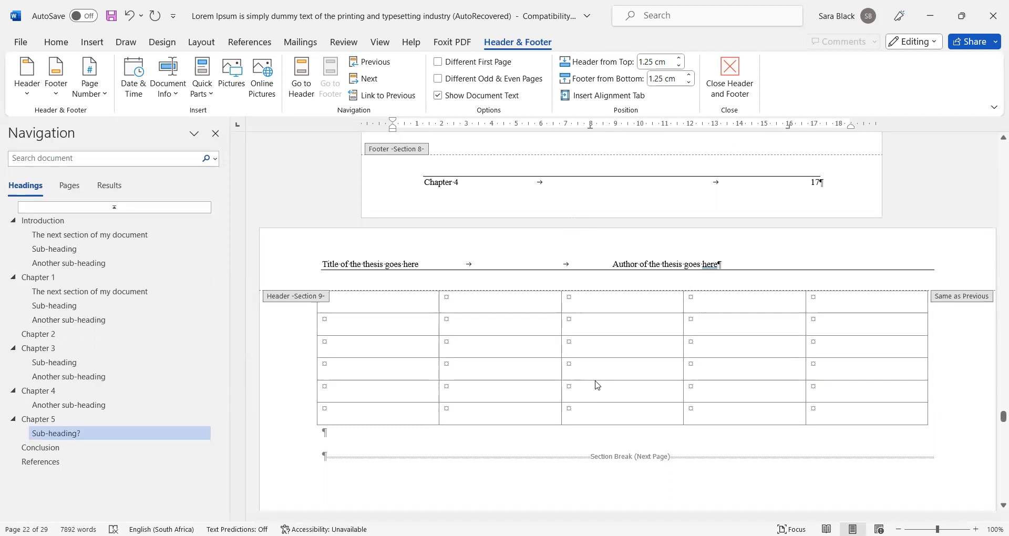
{"action": "left_click", "coordinate": [615, 262]}
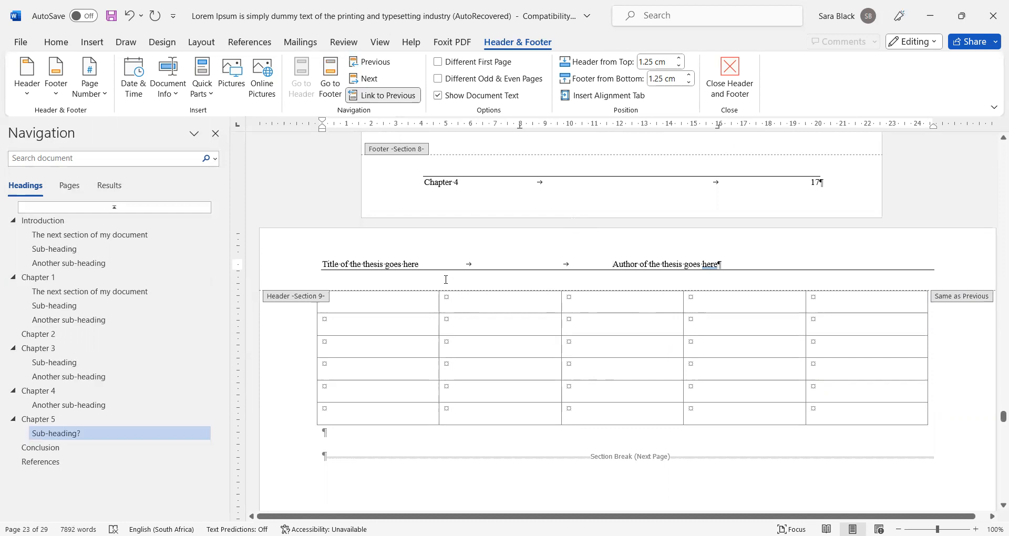
{"action": "left_click", "coordinate": [372, 95]}
{"action": "scroll", "coordinate": [507, 288], "scroll_direction": "down", "scroll_amount": 6}
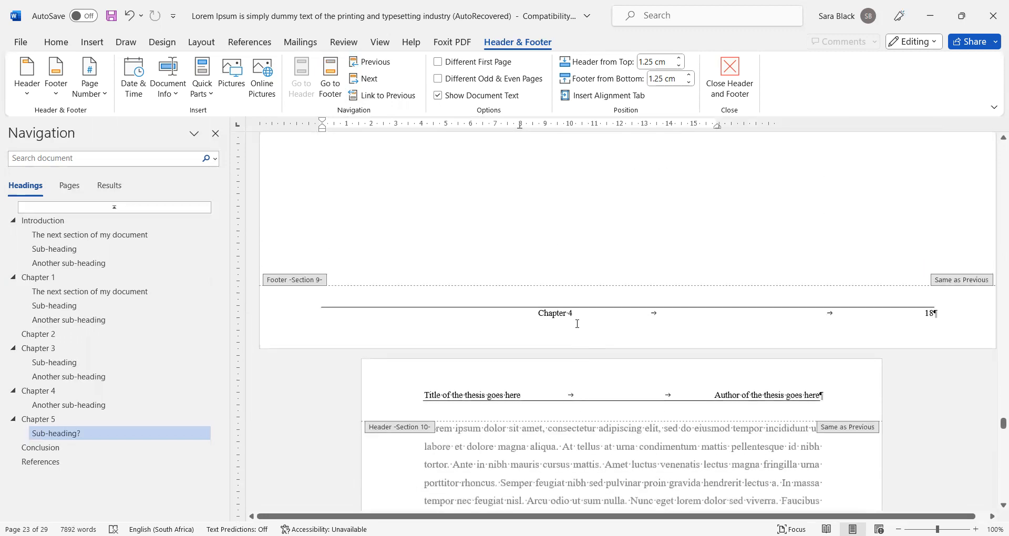
{"action": "left_click", "coordinate": [577, 323]}
{"action": "left_click", "coordinate": [375, 95]}
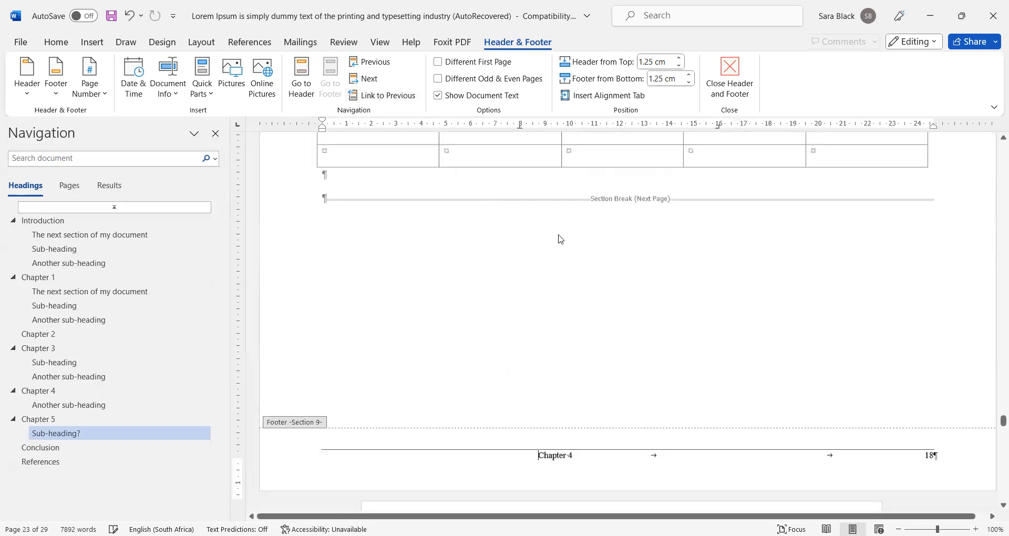
Step: Clear all tab stops in the Section 9 header and set a single right-aligned tab stop at 24.6 cm
{"action": "scroll", "coordinate": [523, 342], "scroll_direction": "up", "scroll_amount": 5}
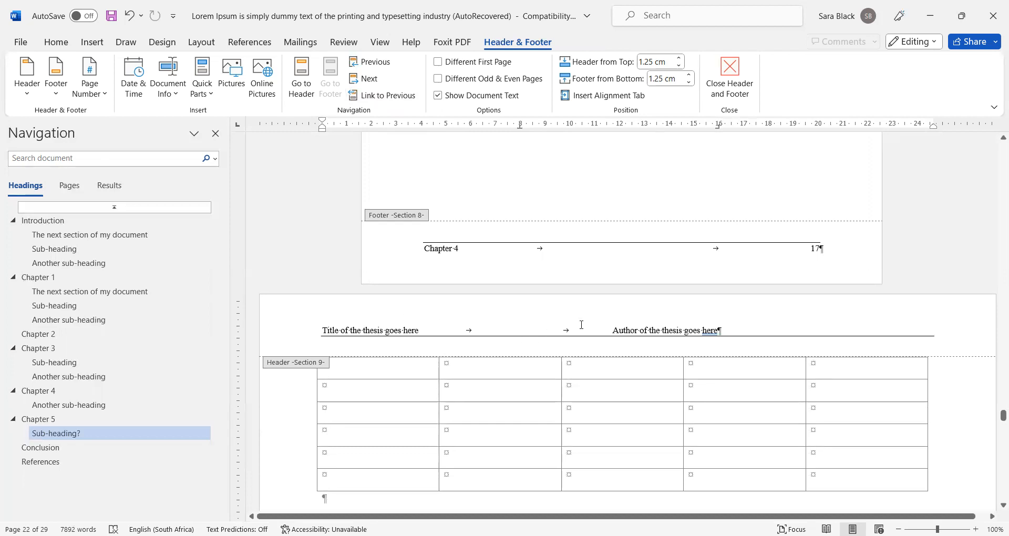
{"action": "left_click", "coordinate": [600, 328]}
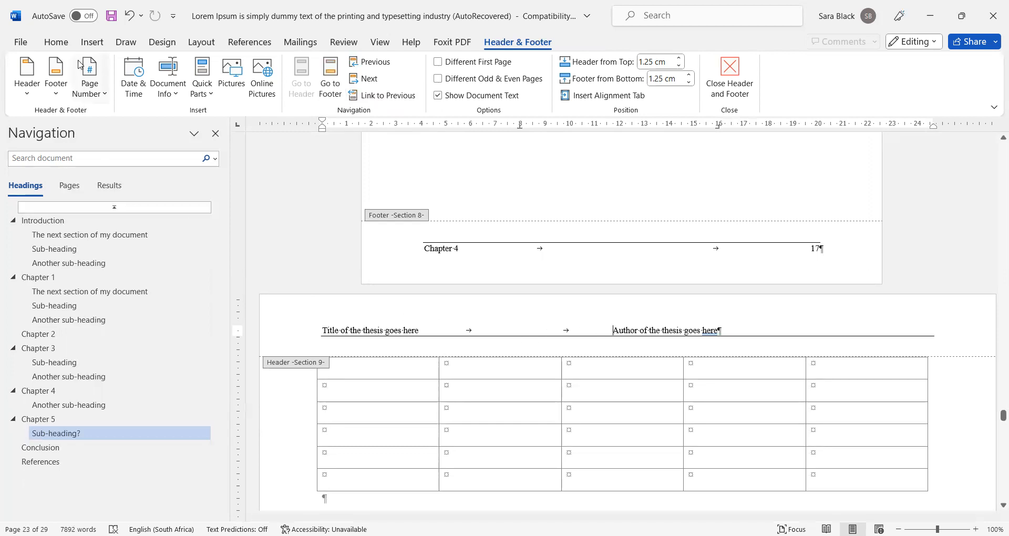
{"action": "left_click", "coordinate": [55, 44]}
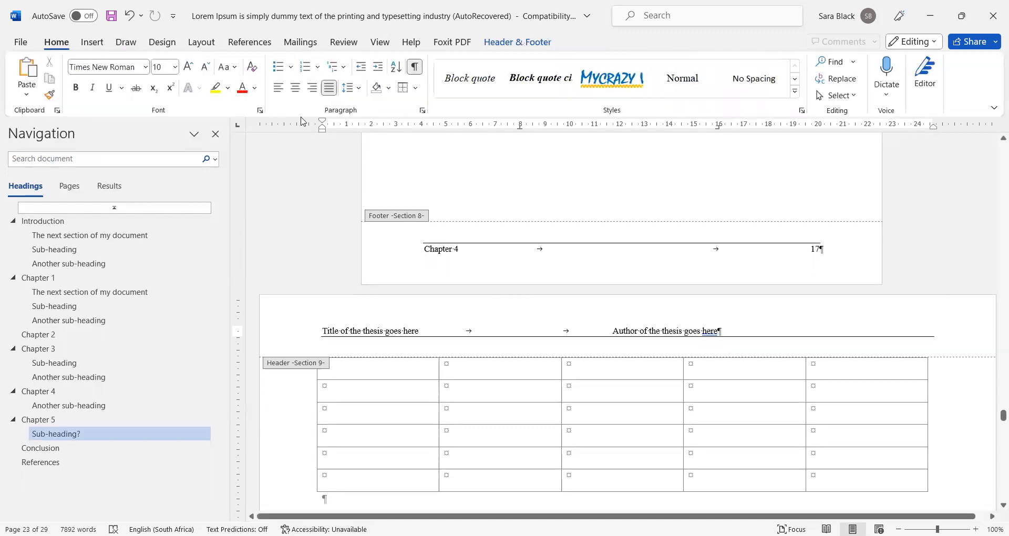
{"action": "left_click", "coordinate": [425, 111]}
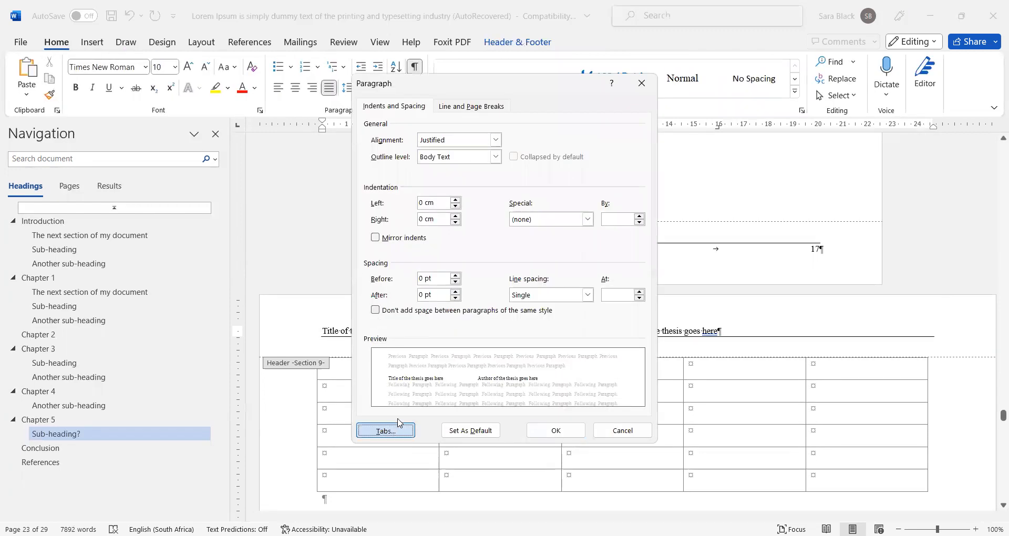
{"action": "left_click", "coordinate": [398, 423]}
{"action": "left_click", "coordinate": [361, 328]}
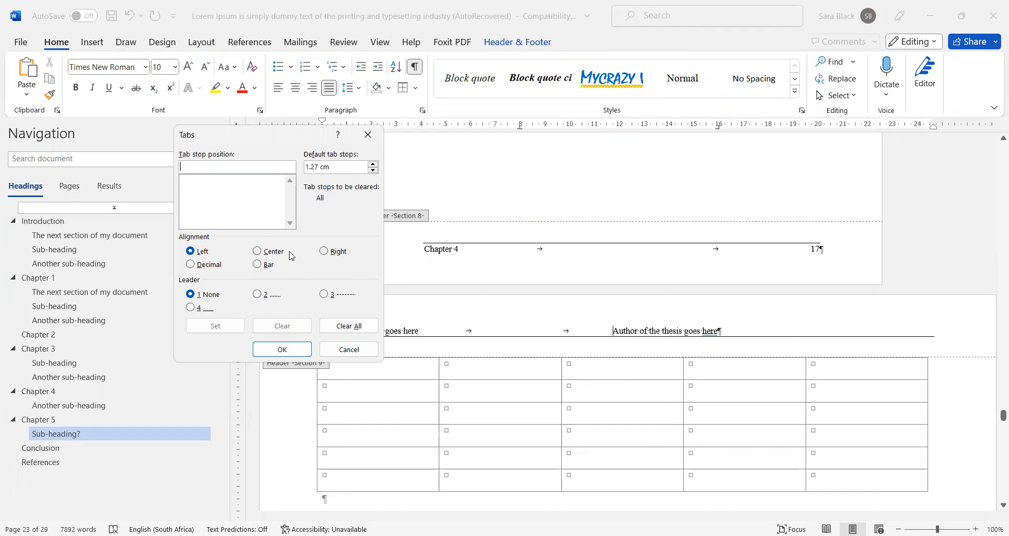
{"action": "left_click", "coordinate": [339, 251]}
{"action": "left_click", "coordinate": [933, 126]}
{"action": "left_click", "coordinate": [281, 168]}
{"action": "type", "text": "24.6"}
{"action": "left_click", "coordinate": [216, 327]}
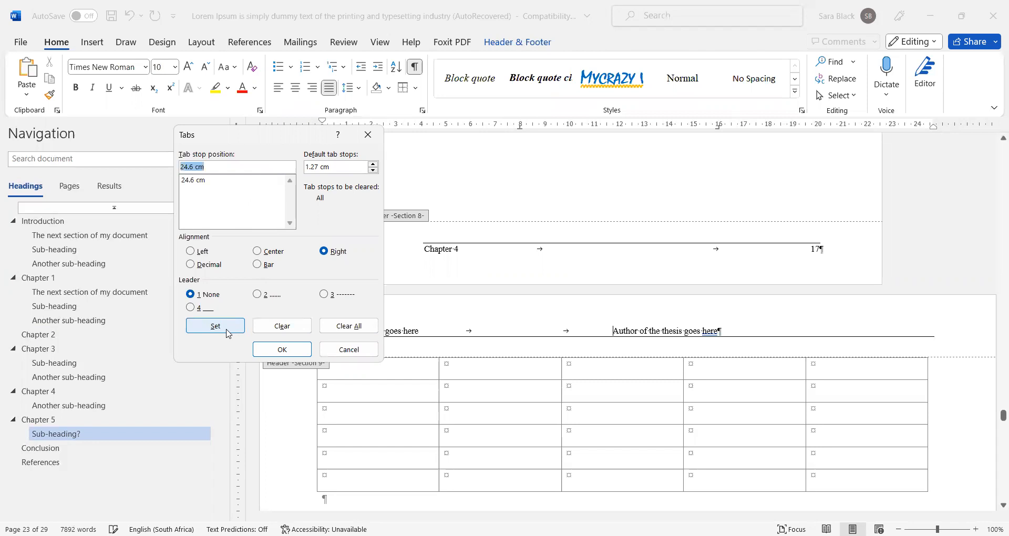
{"action": "left_click", "coordinate": [274, 350]}
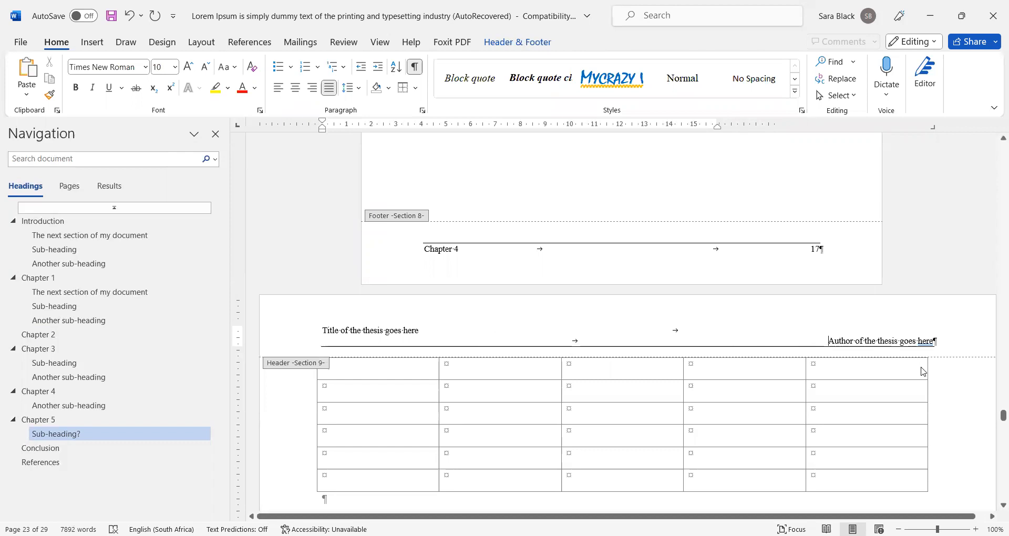
Step: Delete the extra tab before the author text in the Section 9 header
{"action": "double_click", "coordinate": [932, 342]}
{"action": "left_click", "coordinate": [931, 341]}
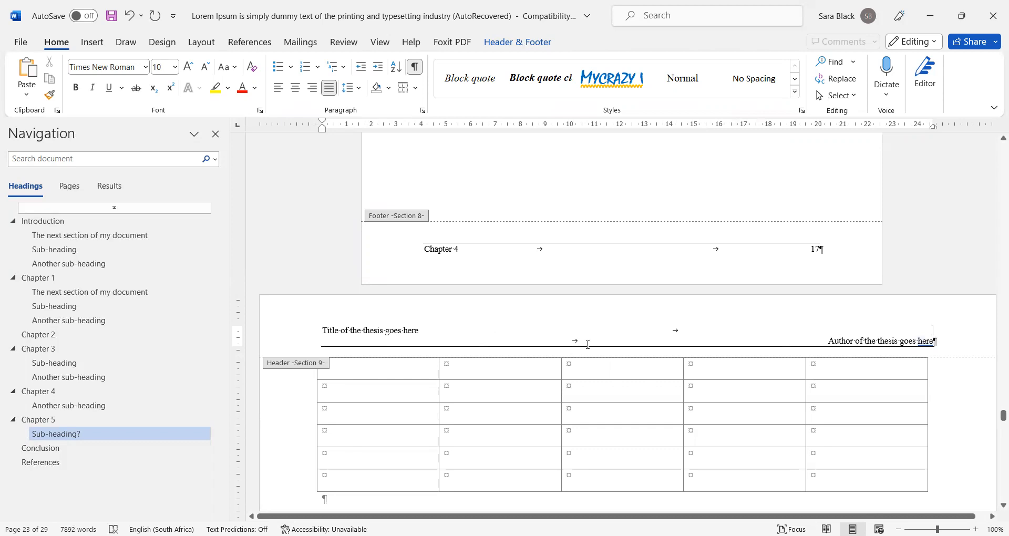
{"action": "key", "text": "BackSpace"}
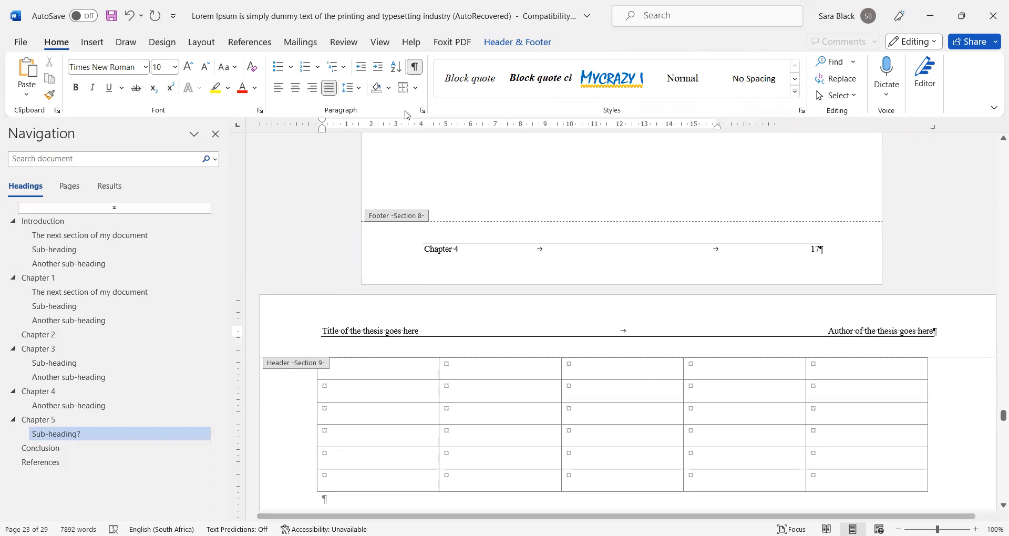
Step: Clear the Section 9 header's existing tab stop and set a right-aligned one at 24.5 cm
{"action": "left_click", "coordinate": [387, 427]}
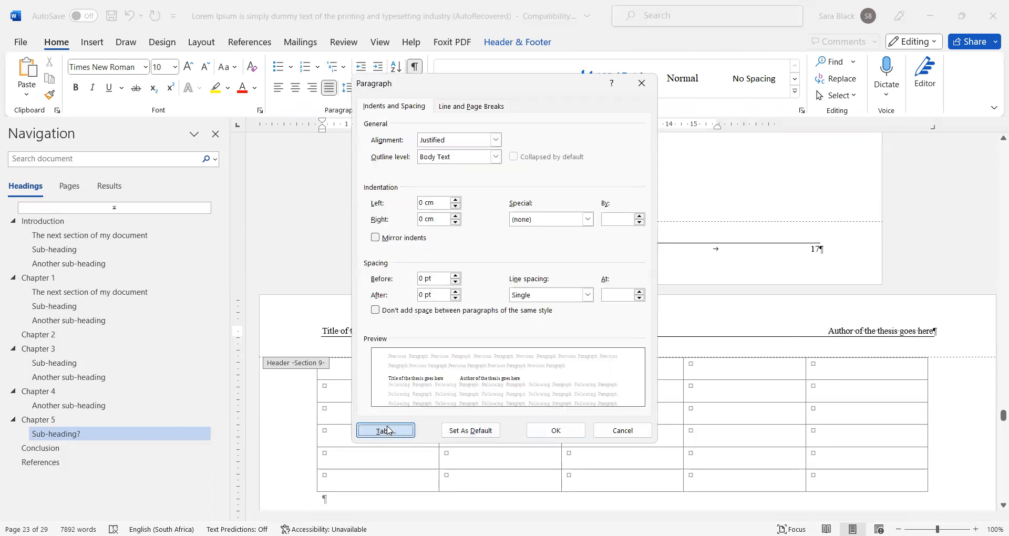
{"action": "left_click", "coordinate": [219, 183]}
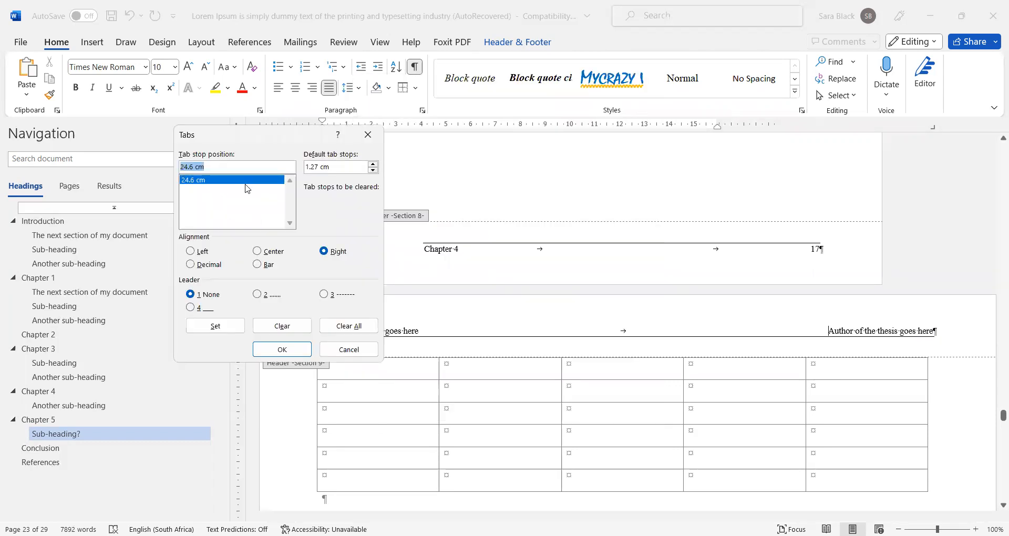
{"action": "left_click", "coordinate": [278, 326]}
{"action": "left_click", "coordinate": [219, 166]}
{"action": "type", "text": "24.5"}
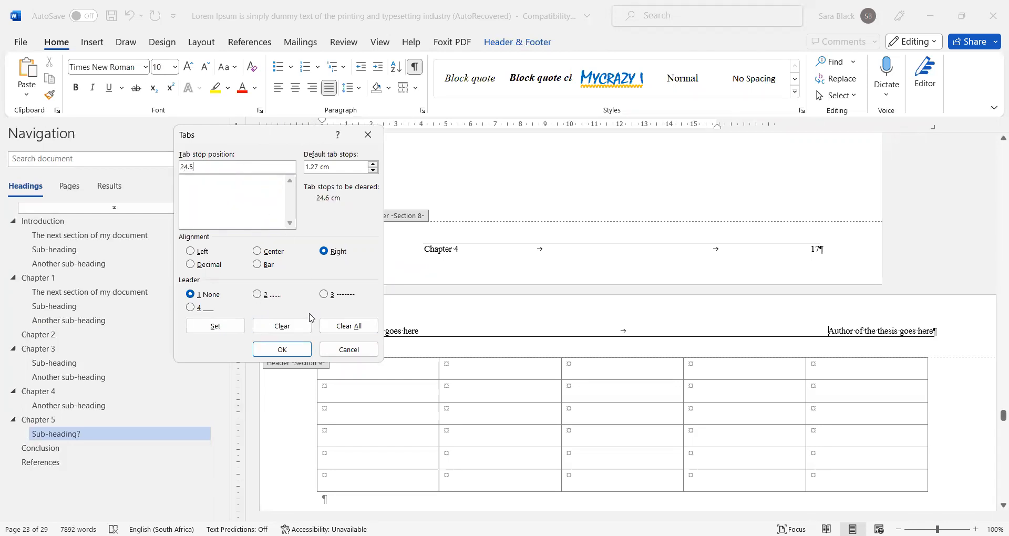
{"action": "left_click", "coordinate": [217, 326]}
{"action": "left_click", "coordinate": [266, 350]}
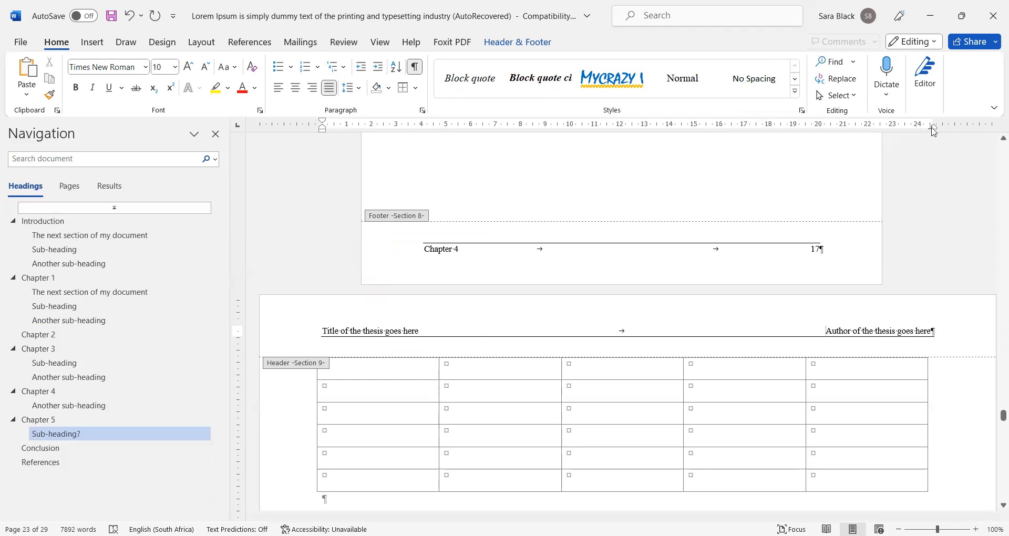
Step: Try shifting the Section 9 header's right tab stop to 24.25 cm and compare the header with the page's footer
{"action": "left_click_drag", "start_coordinate": [931, 129], "coordinate": [924, 129]}
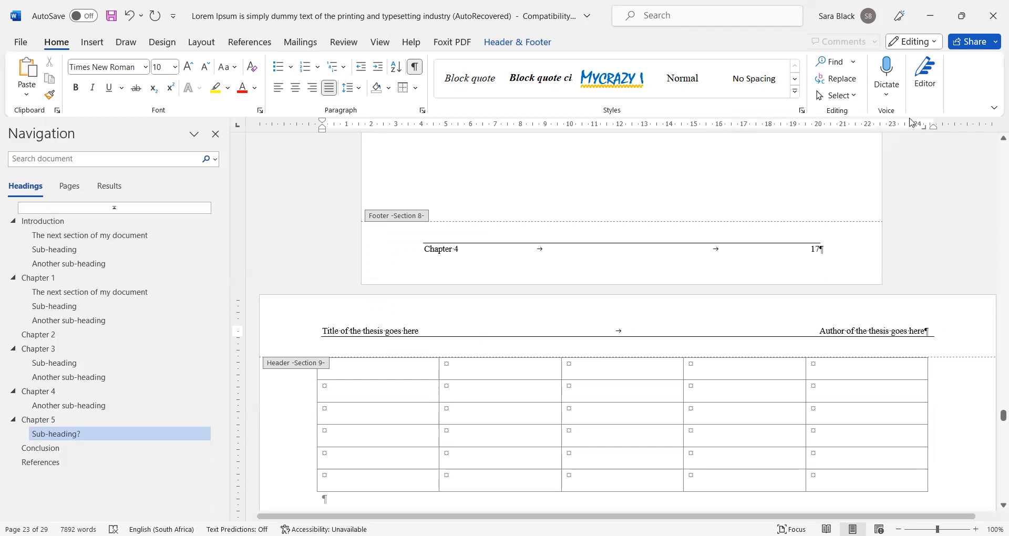
{"action": "left_click_drag", "start_coordinate": [924, 130], "coordinate": [924, 130]}
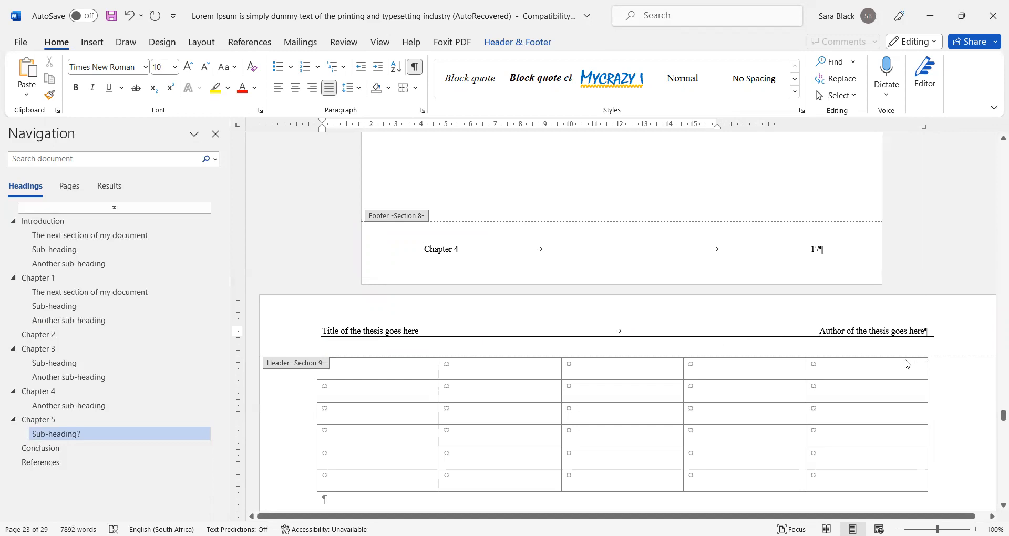
{"action": "scroll", "coordinate": [898, 368], "scroll_direction": "down", "scroll_amount": 6}
{"action": "scroll", "coordinate": [896, 366], "scroll_direction": "up", "scroll_amount": 1}
{"action": "scroll", "coordinate": [896, 367], "scroll_direction": "up", "scroll_amount": 3}
{"action": "scroll", "coordinate": [896, 362], "scroll_direction": "down", "scroll_amount": 4}
{"action": "scroll", "coordinate": [895, 360], "scroll_direction": "up", "scroll_amount": 4}
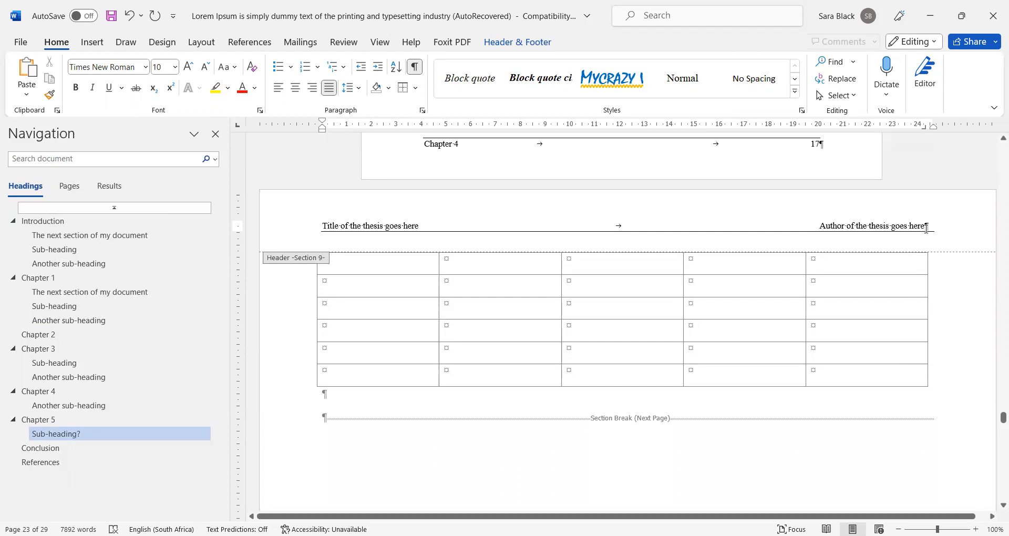
Step: Try replacing the Section 9 header's tab stop with a right-aligned one at 24.5 cm
{"action": "left_click", "coordinate": [422, 111]}
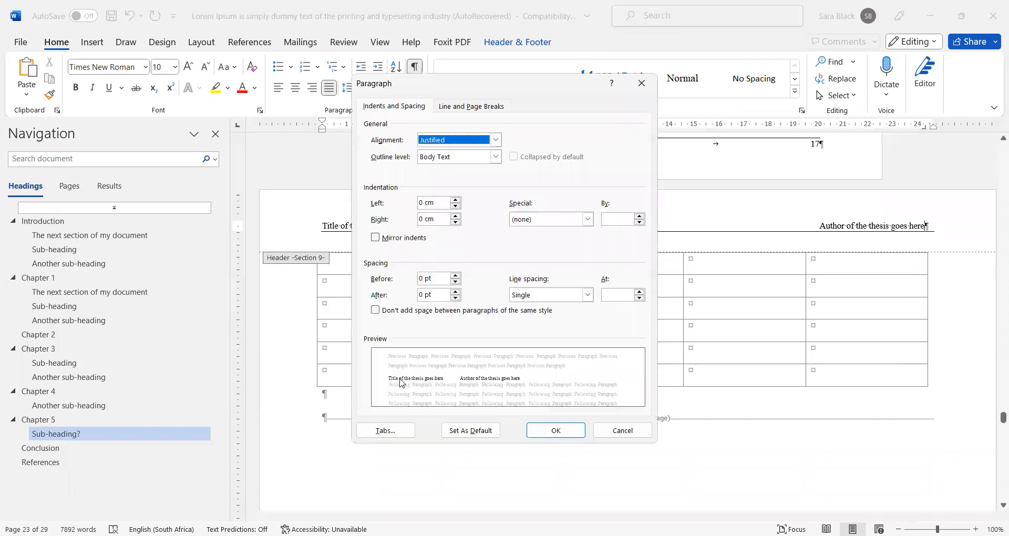
{"action": "left_click", "coordinate": [402, 433]}
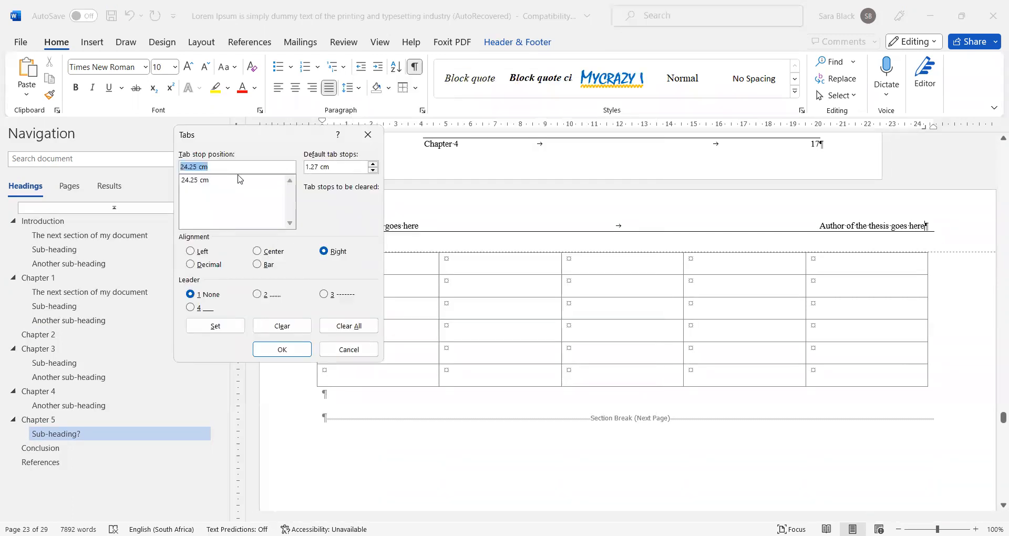
{"action": "left_click", "coordinate": [289, 326]}
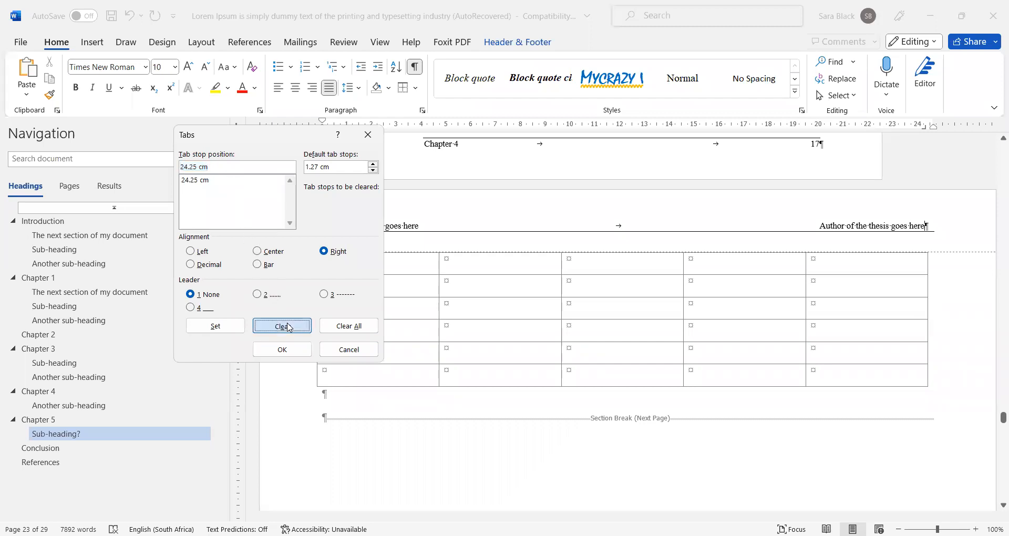
{"action": "type", "text": "24."}
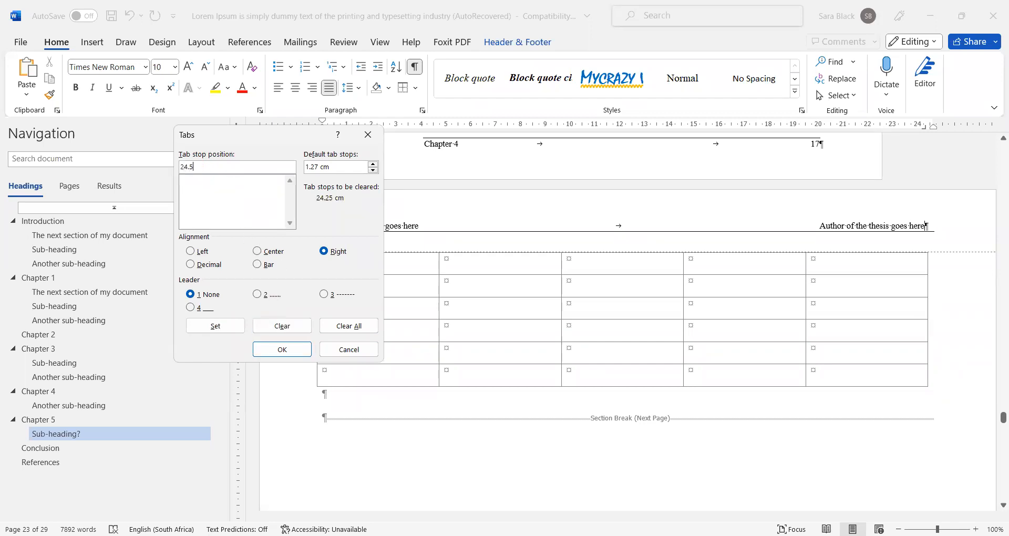
{"action": "left_click", "coordinate": [237, 326]}
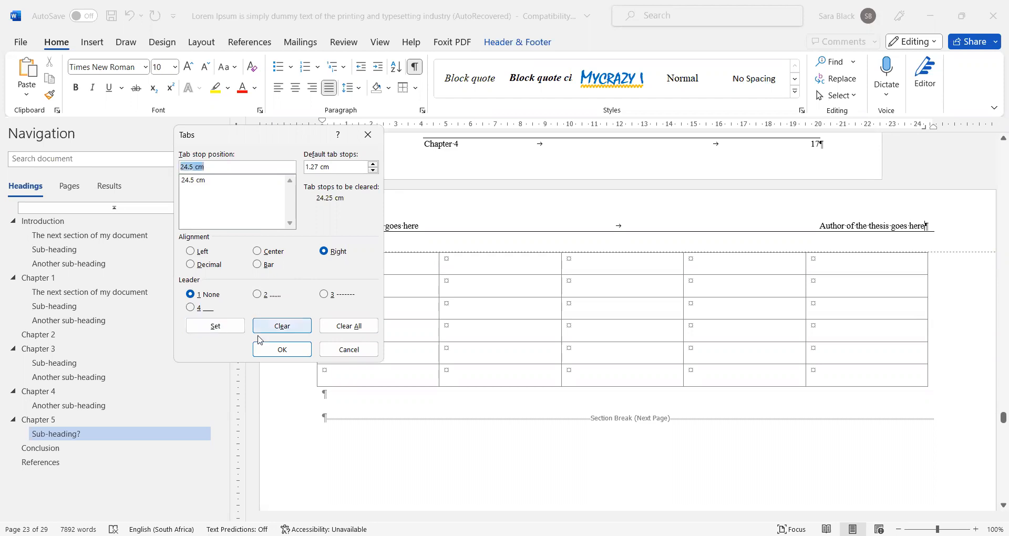
{"action": "left_click", "coordinate": [267, 349]}
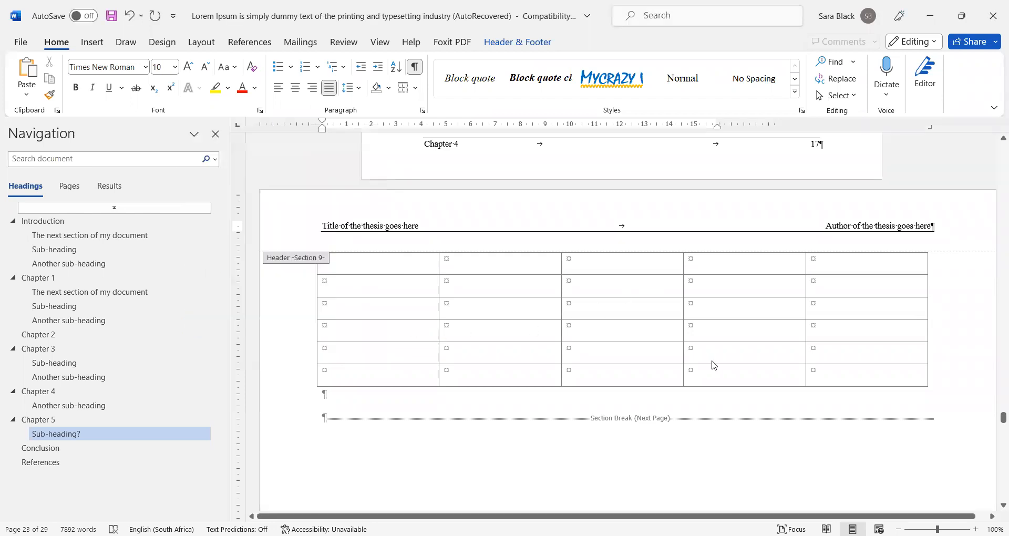
Step: Try clearing both Section 9 footer tab stops, setting a right-aligned one at 24.5 cm and removing the extra tab, and leave header and footer editing
{"action": "scroll", "coordinate": [732, 347], "scroll_direction": "down", "scroll_amount": 5}
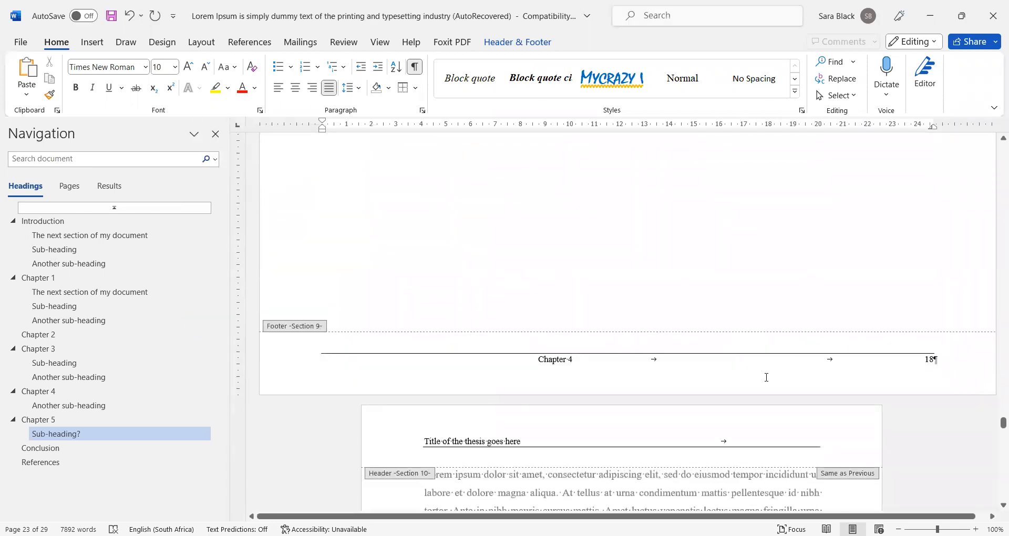
{"action": "left_click", "coordinate": [736, 360]}
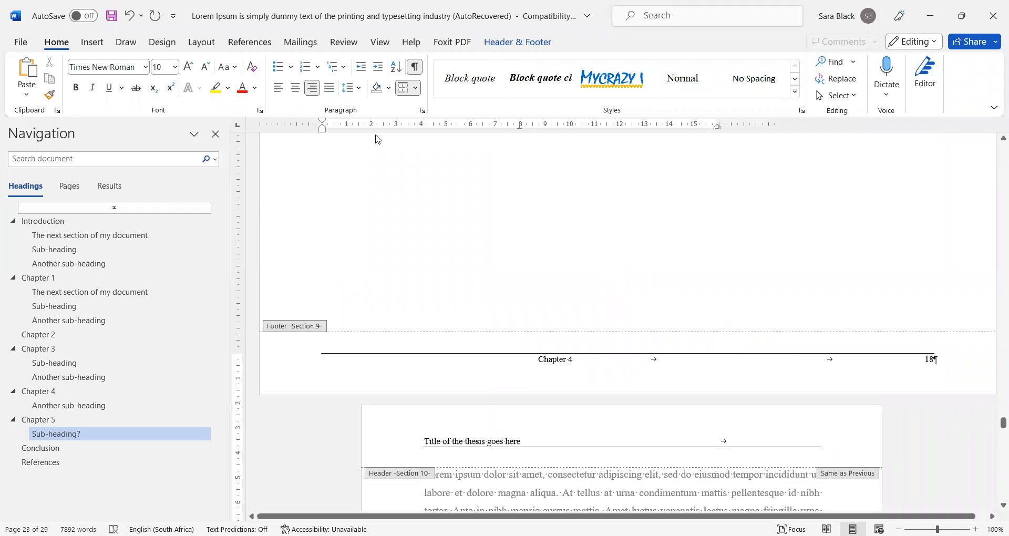
{"action": "left_click", "coordinate": [423, 111]}
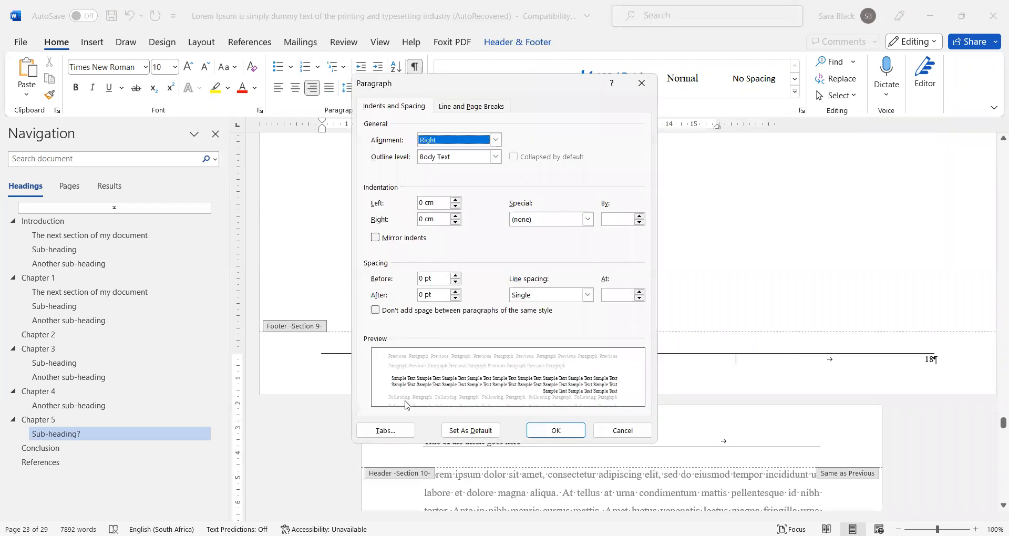
{"action": "left_click", "coordinate": [389, 431]}
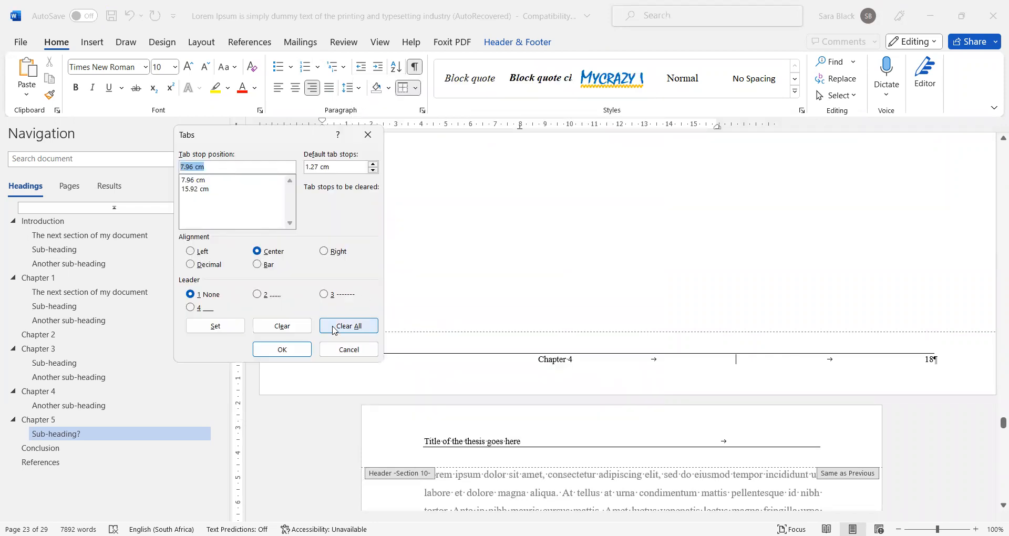
{"action": "left_click", "coordinate": [292, 327]}
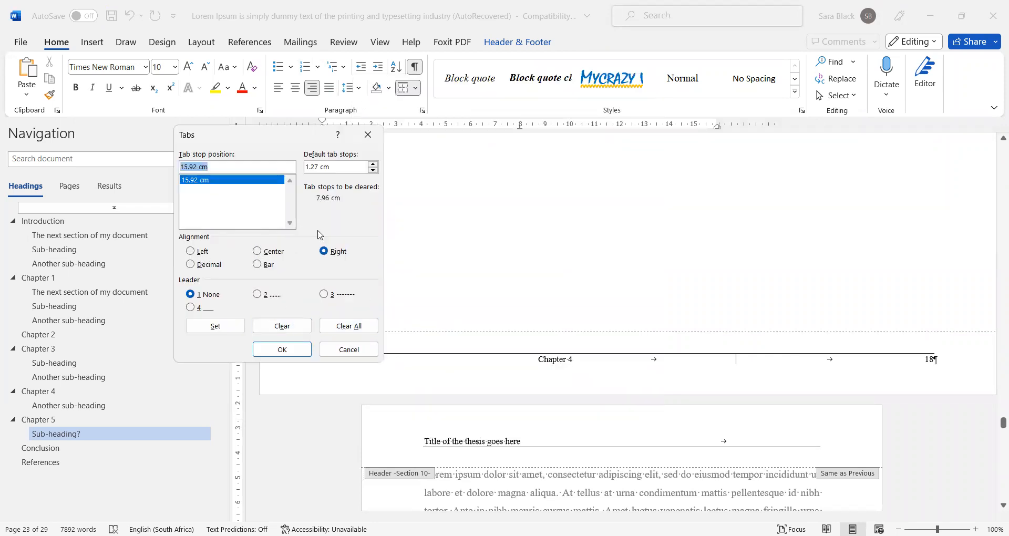
{"action": "left_click", "coordinate": [286, 326]}
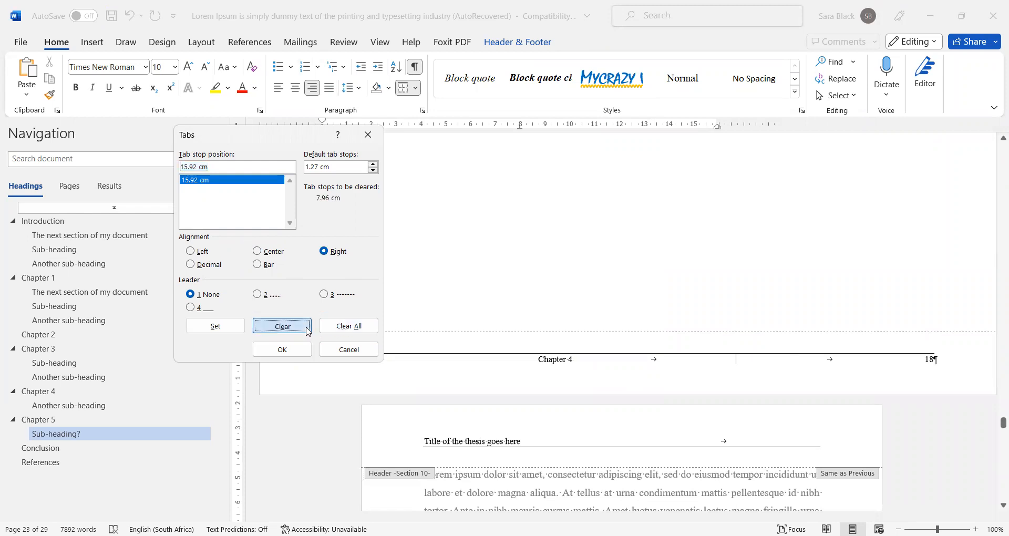
{"action": "type", "text": "24.5"}
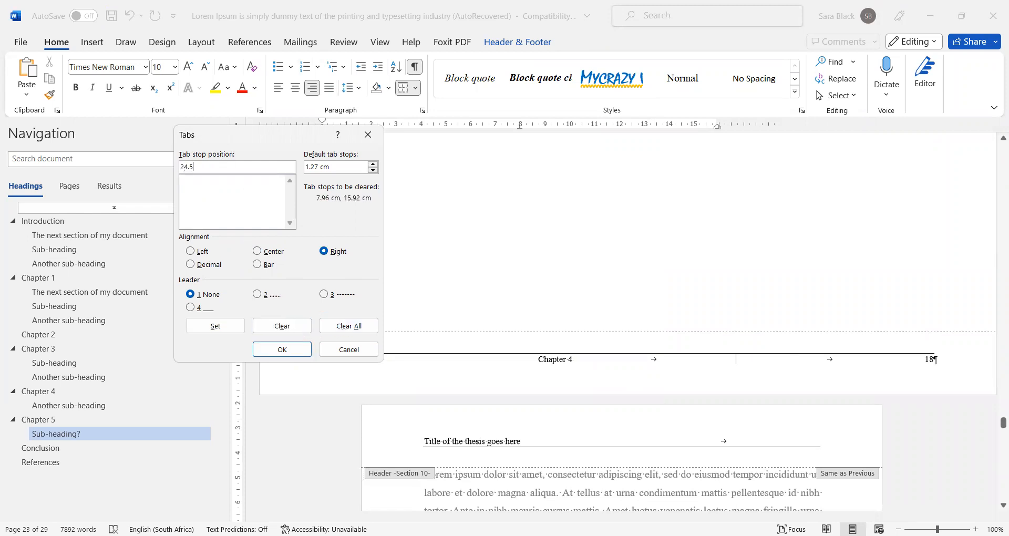
{"action": "left_click", "coordinate": [215, 326]}
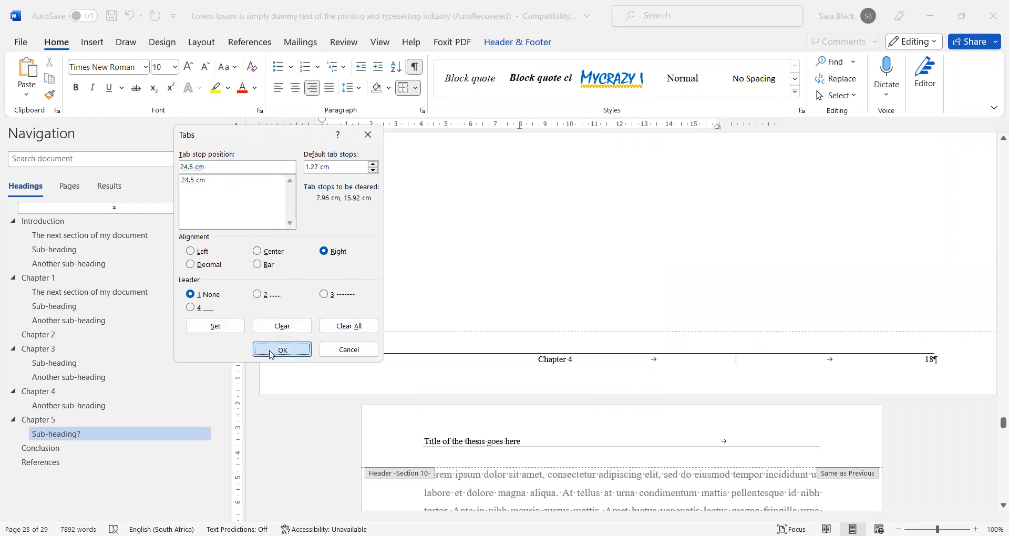
{"action": "left_click", "coordinate": [283, 350]}
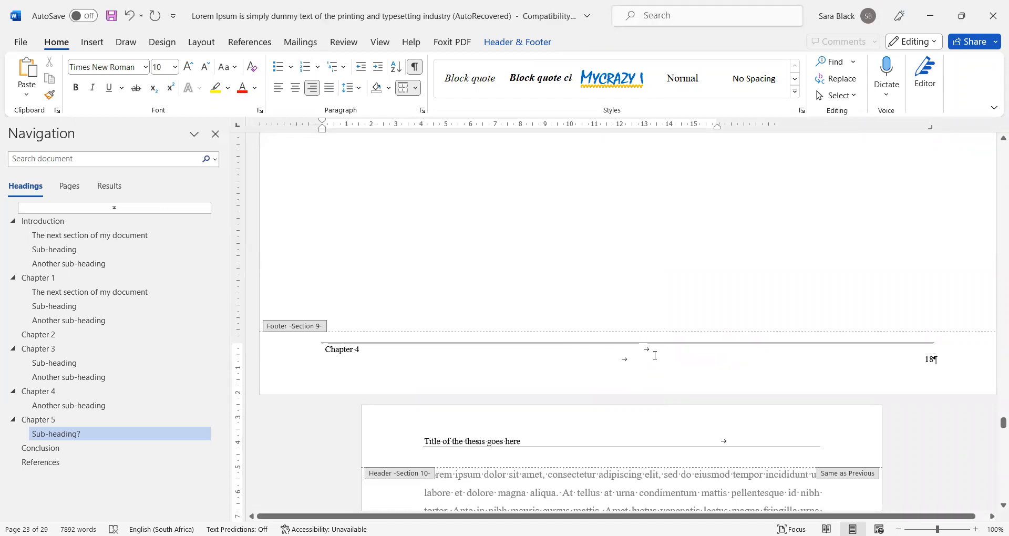
{"action": "scroll", "coordinate": [684, 339], "scroll_direction": "up", "scroll_amount": 10}
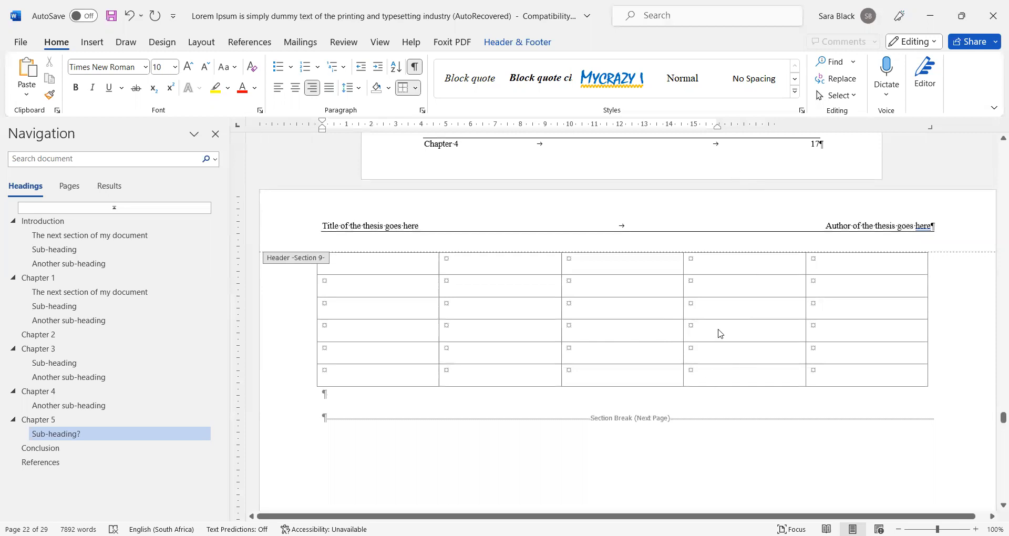
{"action": "scroll", "coordinate": [714, 384], "scroll_direction": "down", "scroll_amount": 5}
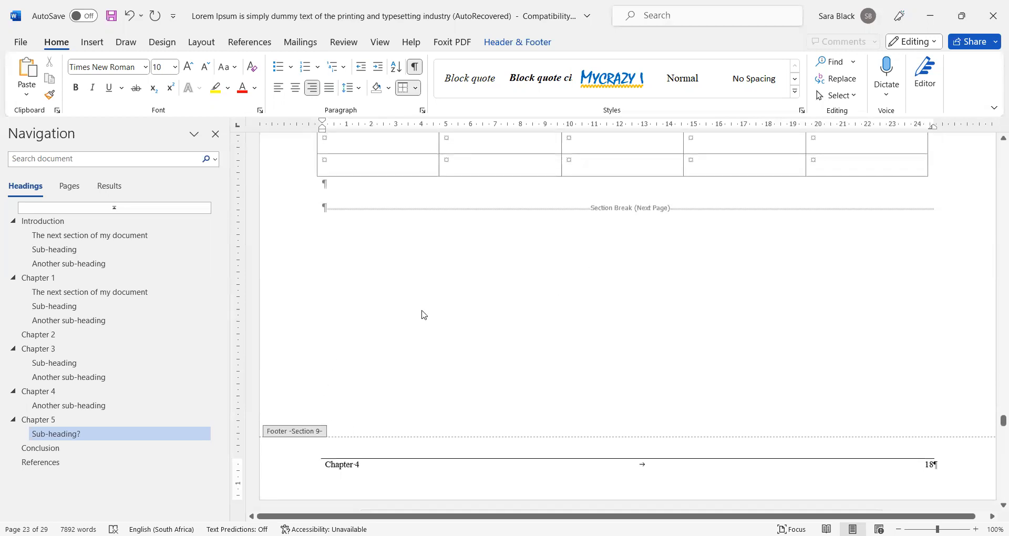
{"action": "left_click", "coordinate": [513, 42]}
{"action": "left_click", "coordinate": [711, 82]}
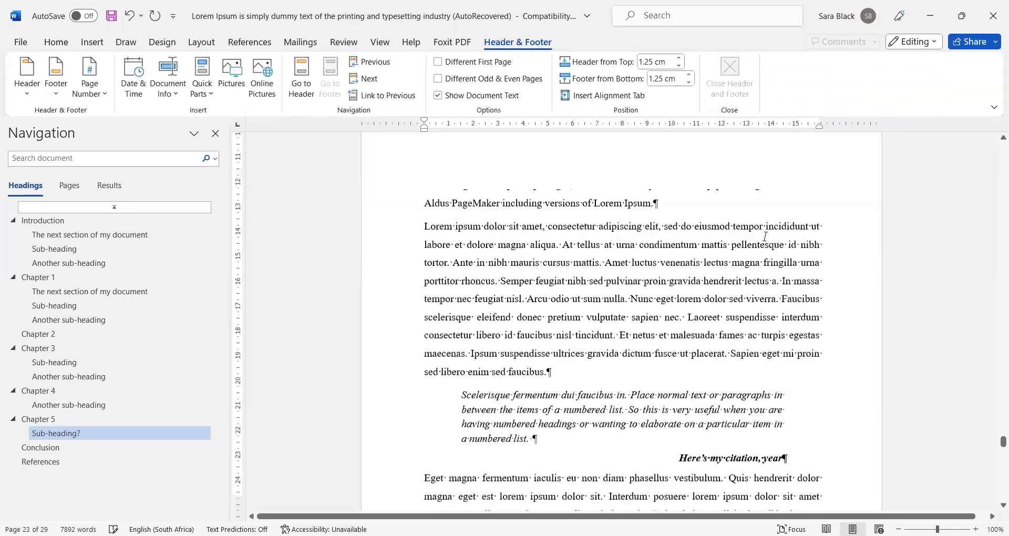
Step: Examine the alignment of the landscape page's header and footer and the header of the portrait page after it
{"action": "left_click", "coordinate": [82, 391]}
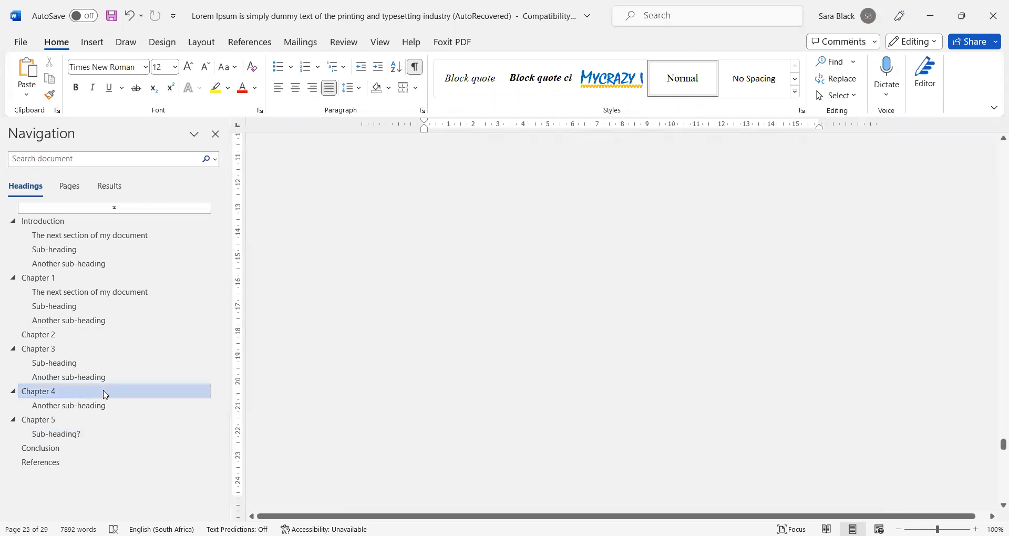
{"action": "scroll", "coordinate": [586, 308], "scroll_direction": "down", "scroll_amount": 6}
{"action": "scroll", "coordinate": [593, 305], "scroll_direction": "down", "scroll_amount": 2}
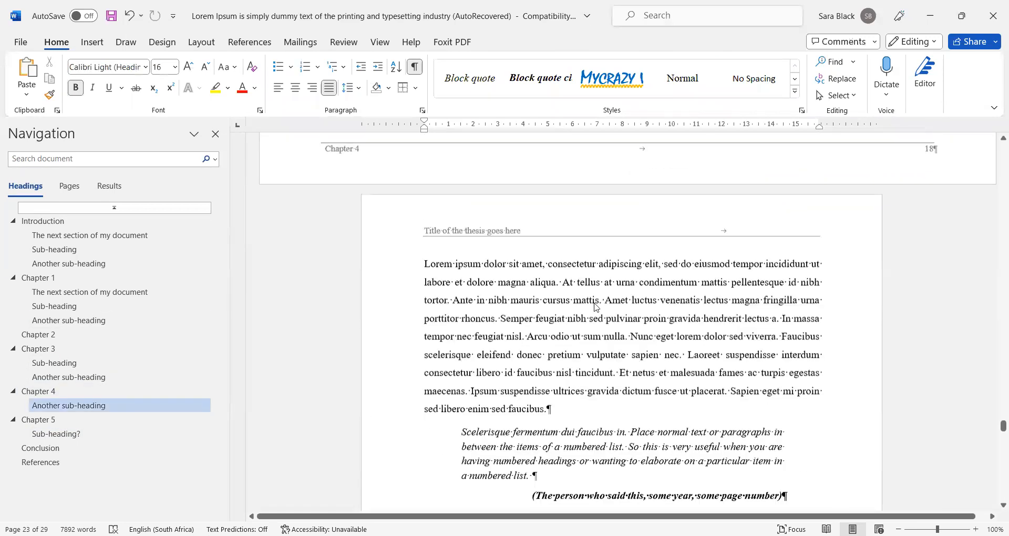
{"action": "scroll", "coordinate": [876, 378], "scroll_direction": "up", "scroll_amount": 4}
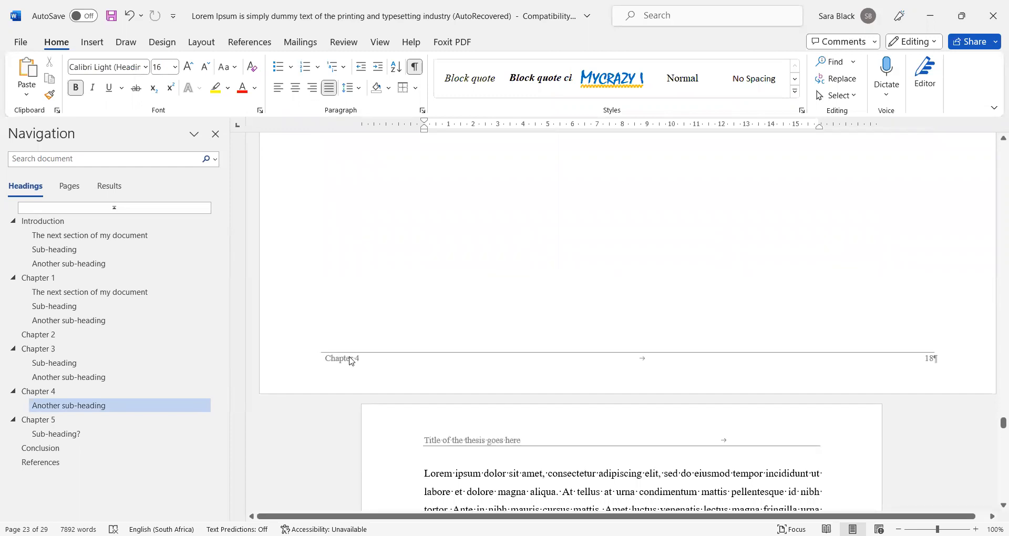
{"action": "left_click", "coordinate": [383, 362]}
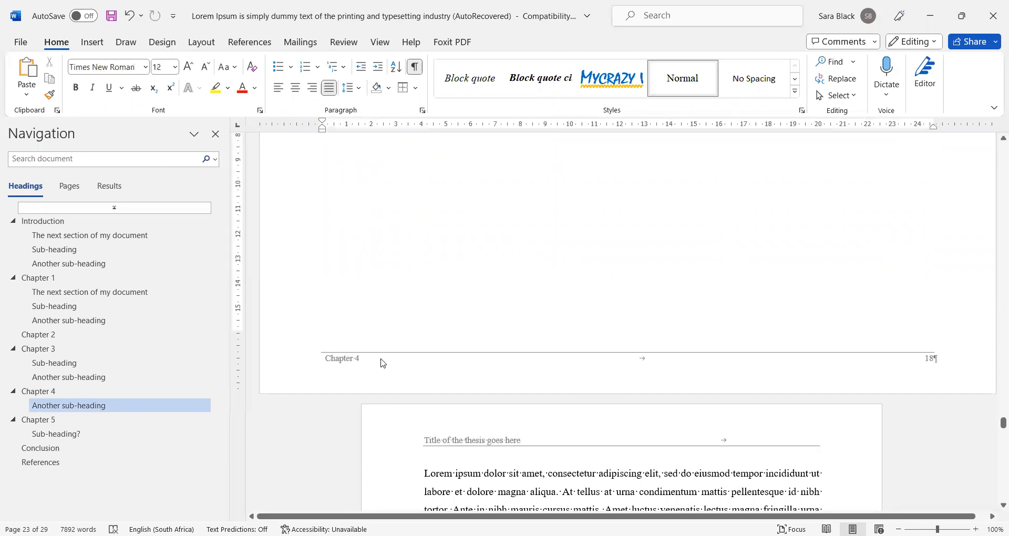
{"action": "scroll", "coordinate": [337, 341], "scroll_direction": "down", "scroll_amount": 4}
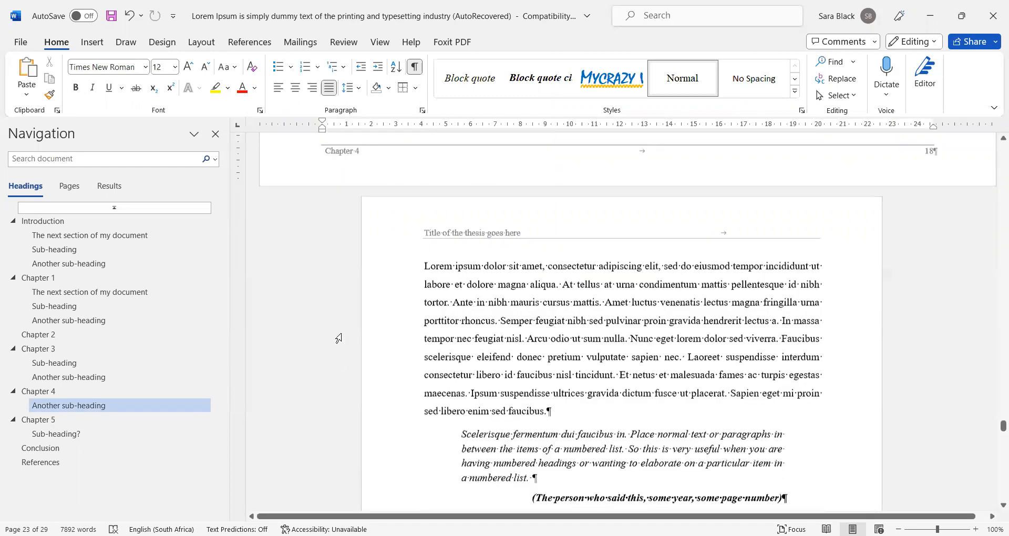
{"action": "scroll", "coordinate": [349, 273], "scroll_direction": "up", "scroll_amount": 10}
{"action": "scroll", "coordinate": [321, 341], "scroll_direction": "down", "scroll_amount": 6}
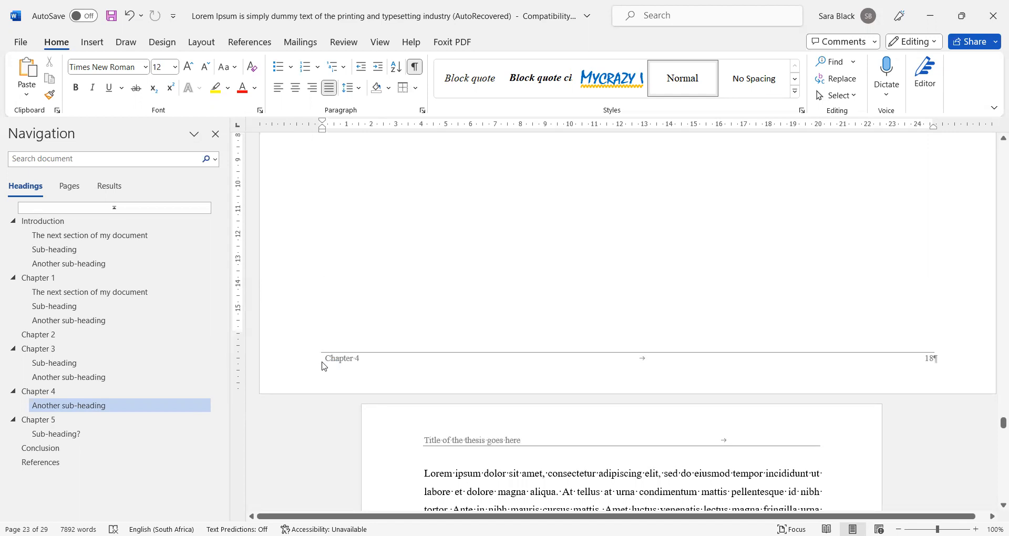
Step: Try to nudge the Section 9 footer's left indent outward to meet the border line, and undo the change
{"action": "double_click", "coordinate": [360, 366]}
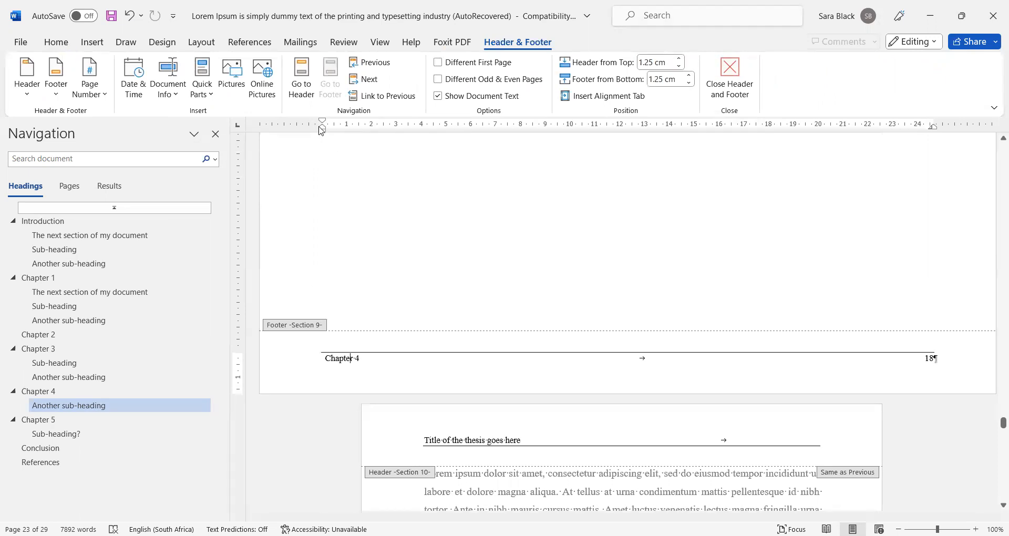
{"action": "left_click_drag", "start_coordinate": [324, 125], "coordinate": [317, 125]}
{"action": "key", "text": "ctrl+z"}
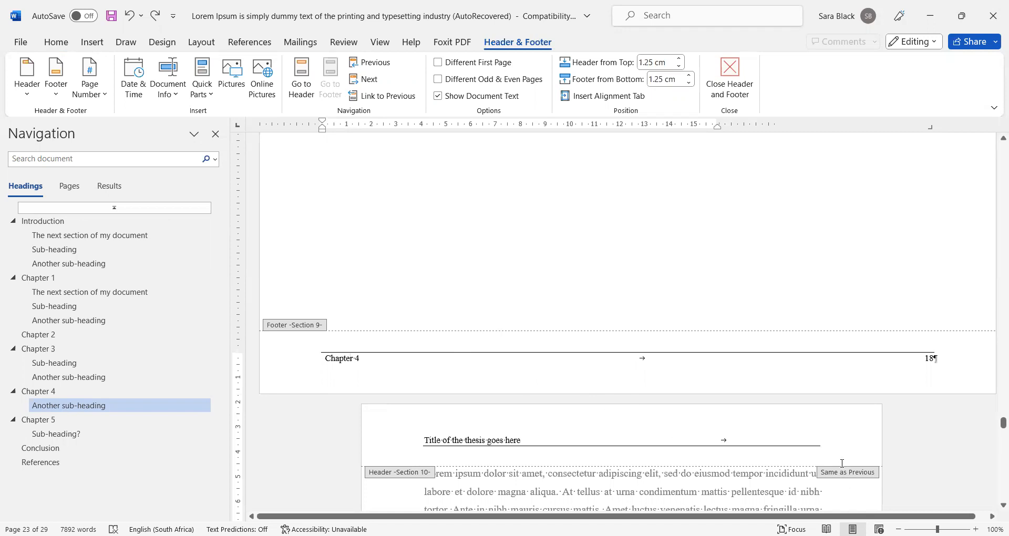
Step: Compare the headers and footers of Sections 9 and 10, and close header and footer editing
{"action": "scroll", "coordinate": [842, 464], "scroll_direction": "down", "scroll_amount": 10}
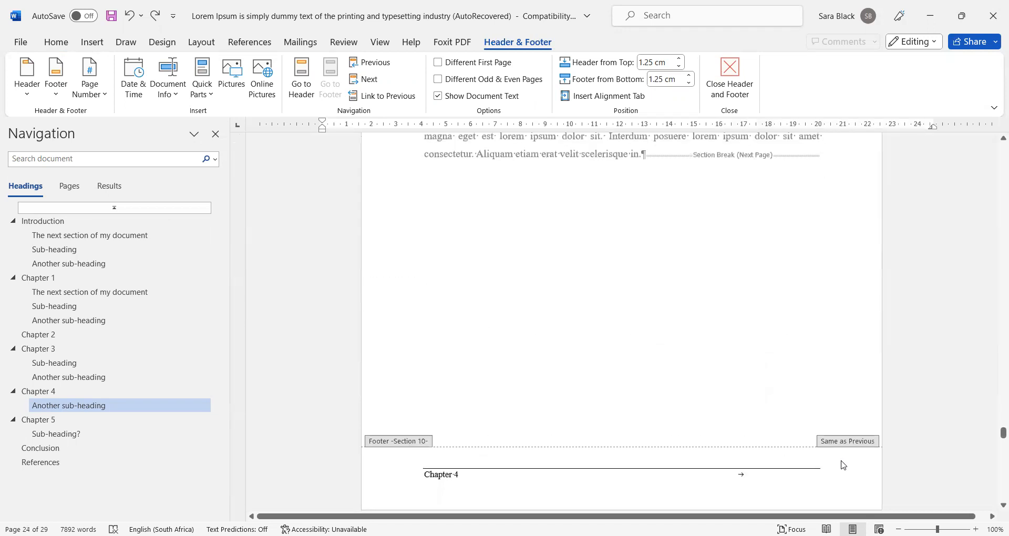
{"action": "scroll", "coordinate": [842, 463], "scroll_direction": "up", "scroll_amount": 7}
{"action": "scroll", "coordinate": [840, 461], "scroll_direction": "down", "scroll_amount": 4}
{"action": "scroll", "coordinate": [840, 460], "scroll_direction": "up", "scroll_amount": 6}
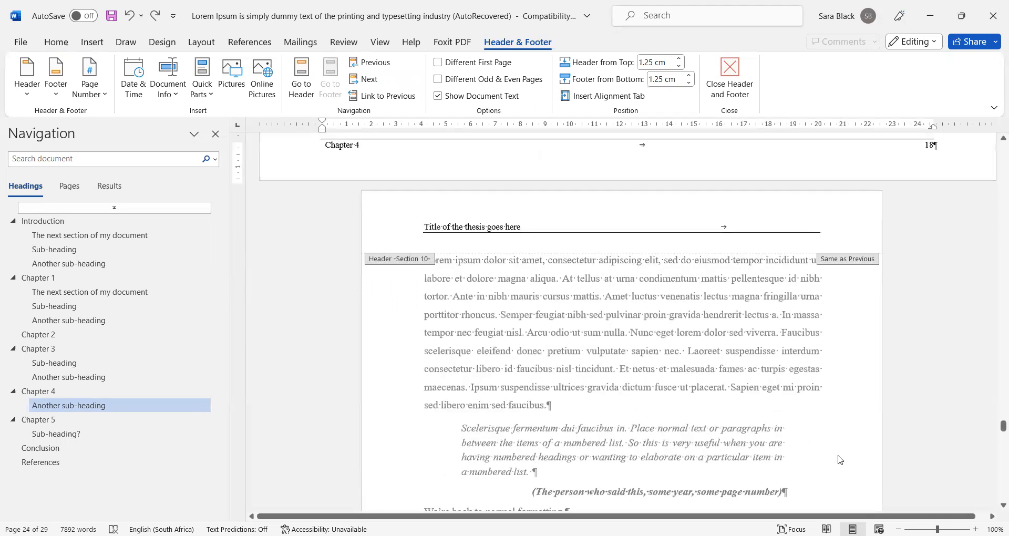
{"action": "scroll", "coordinate": [839, 460], "scroll_direction": "up", "scroll_amount": 10}
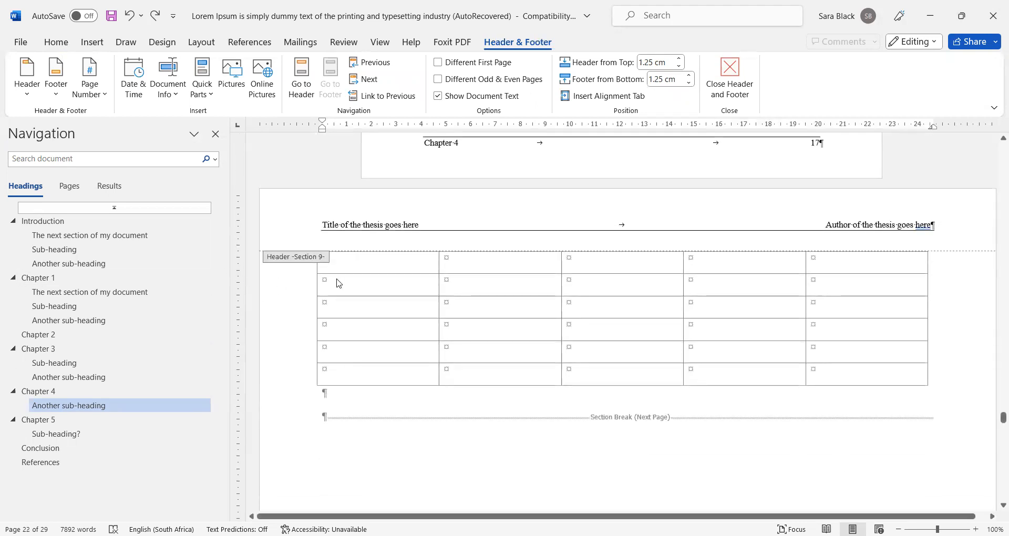
{"action": "scroll", "coordinate": [376, 295], "scroll_direction": "down", "scroll_amount": 10}
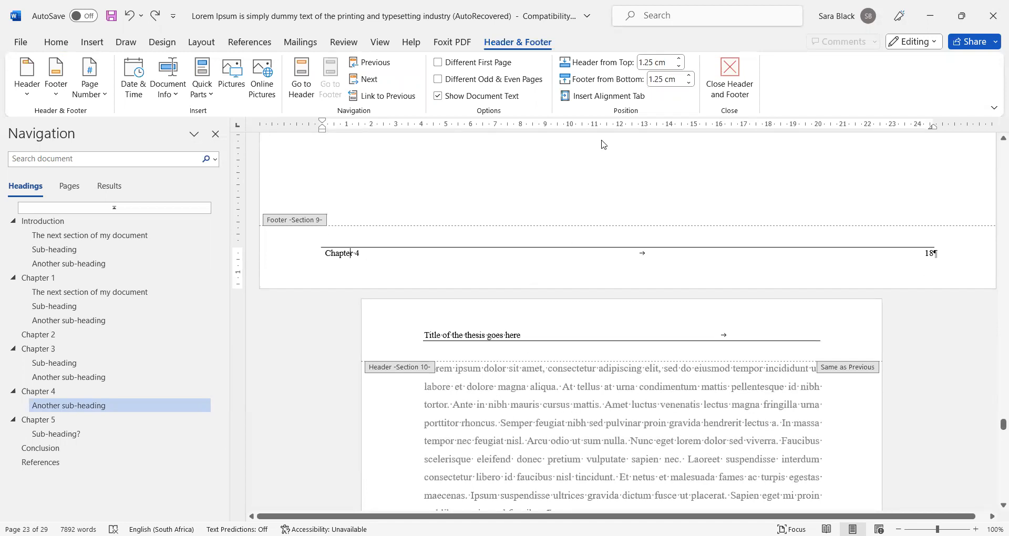
{"action": "left_click", "coordinate": [730, 79]}
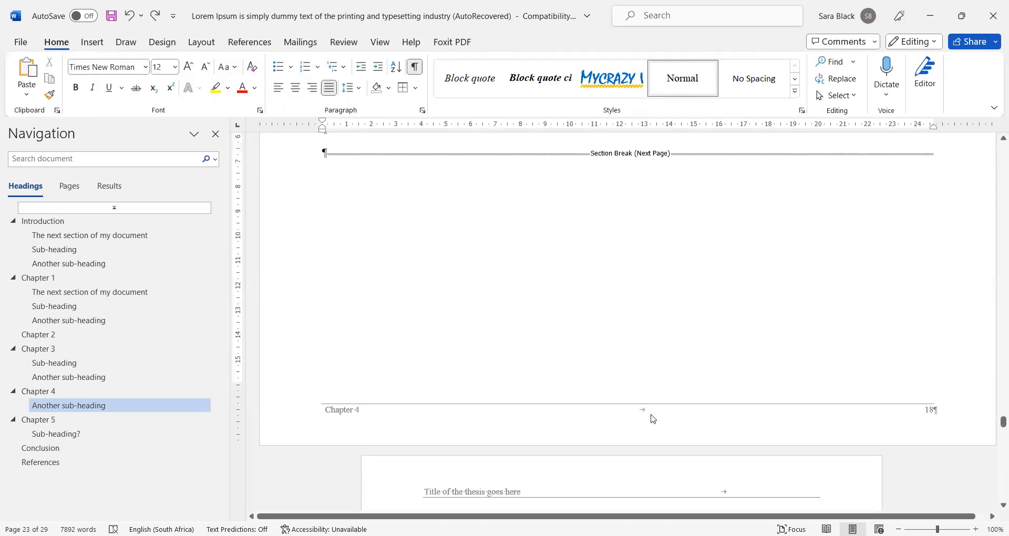
Step: Undo the Section 9 header and footer tab changes and check the landscape page against the portrait page after it
{"action": "scroll", "coordinate": [721, 332], "scroll_direction": "up", "scroll_amount": 6}
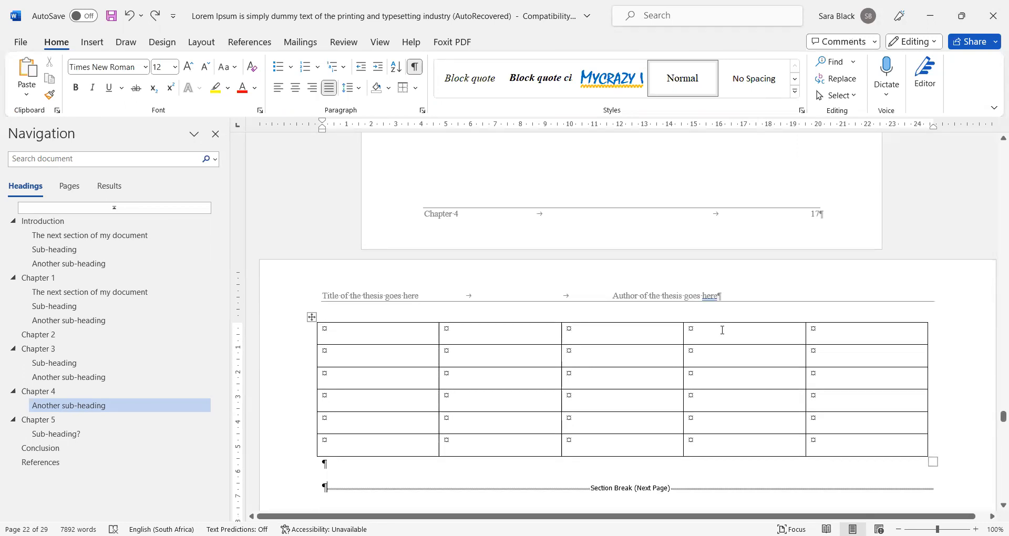
{"action": "scroll", "coordinate": [722, 330], "scroll_direction": "down", "scroll_amount": 12}
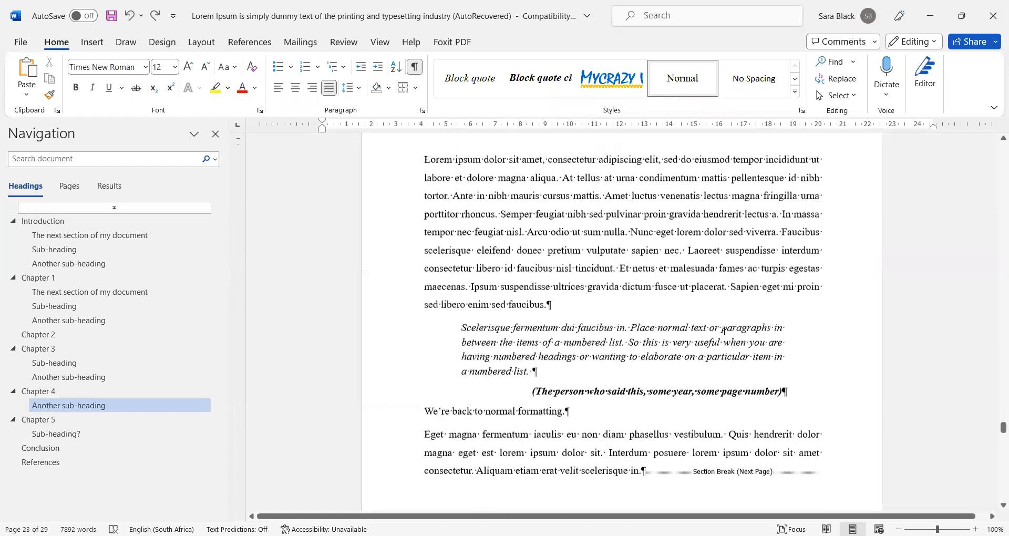
{"action": "scroll", "coordinate": [724, 331], "scroll_direction": "up", "scroll_amount": 2}
{"action": "scroll", "coordinate": [477, 227], "scroll_direction": "up", "scroll_amount": 8}
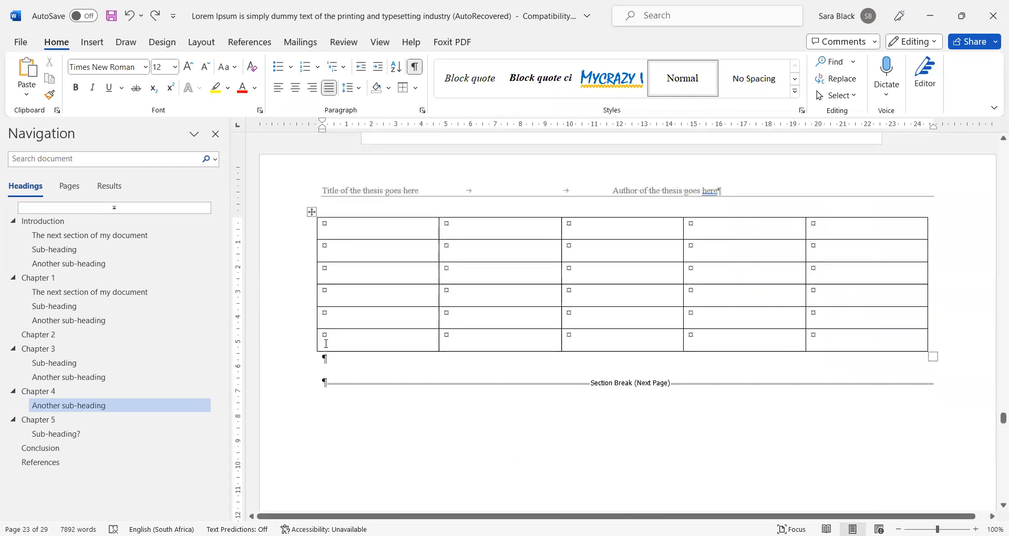
{"action": "scroll", "coordinate": [584, 287], "scroll_direction": "down", "scroll_amount": 3}
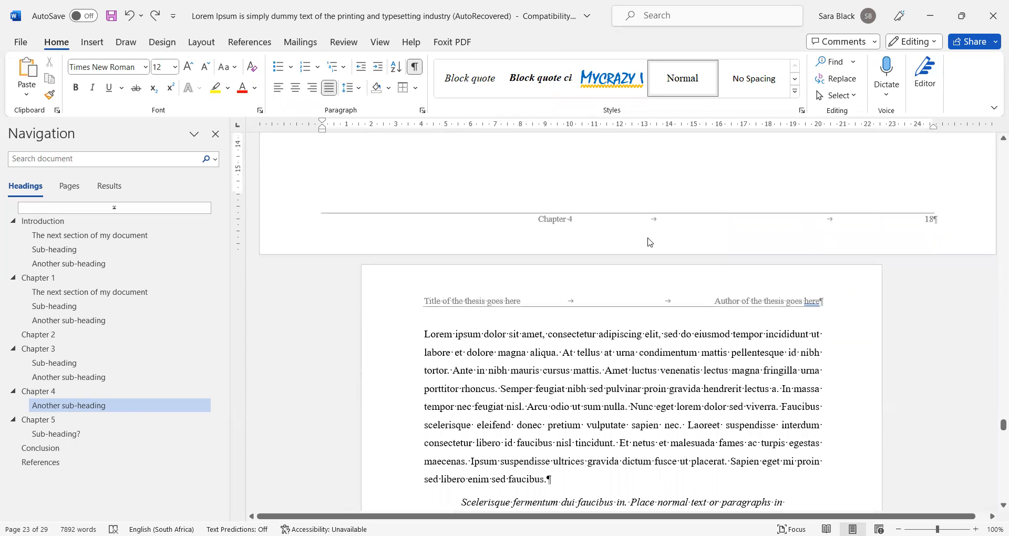
Step: Unlink the header and footer of Section 10, the portrait page after the landscape table, from the previous section
{"action": "scroll", "coordinate": [623, 266], "scroll_direction": "down", "scroll_amount": 4}
{"action": "scroll", "coordinate": [627, 257], "scroll_direction": "up", "scroll_amount": 2}
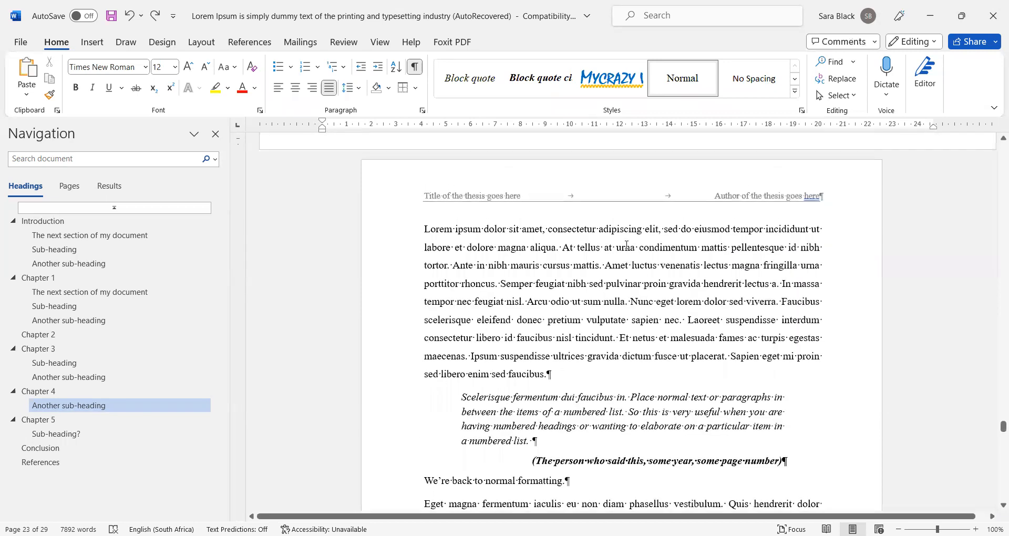
{"action": "double_click", "coordinate": [713, 199]}
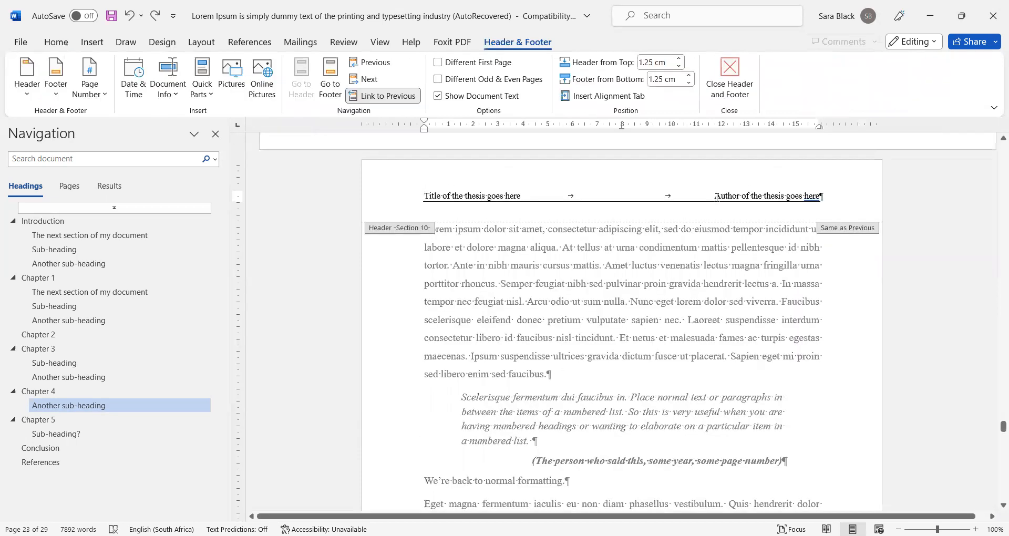
{"action": "scroll", "coordinate": [716, 203], "scroll_direction": "up", "scroll_amount": 4}
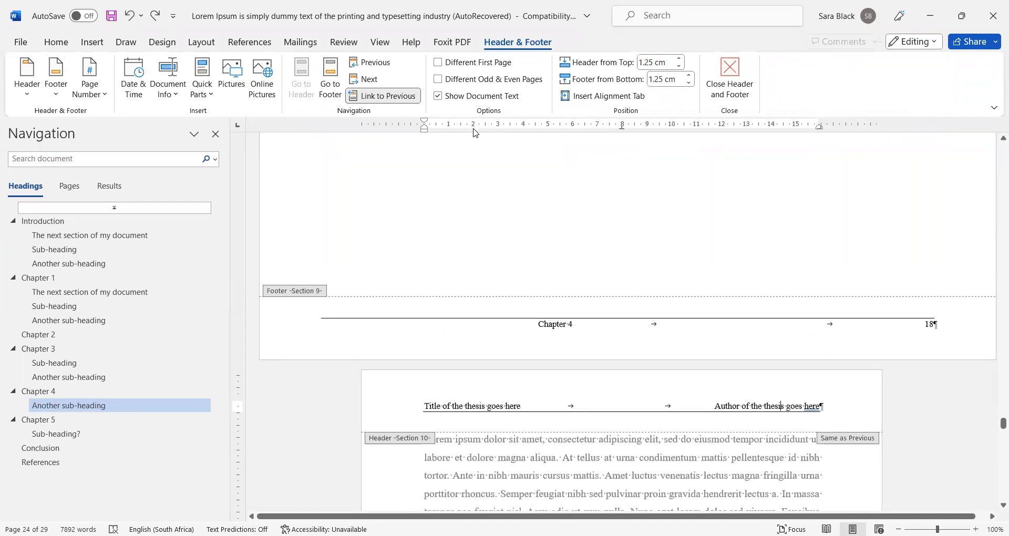
{"action": "left_click", "coordinate": [382, 96]}
{"action": "scroll", "coordinate": [631, 337], "scroll_direction": "down", "scroll_amount": 10}
{"action": "scroll", "coordinate": [630, 338], "scroll_direction": "up", "scroll_amount": 4}
{"action": "scroll", "coordinate": [633, 325], "scroll_direction": "down", "scroll_amount": 7}
{"action": "left_click", "coordinate": [727, 432]}
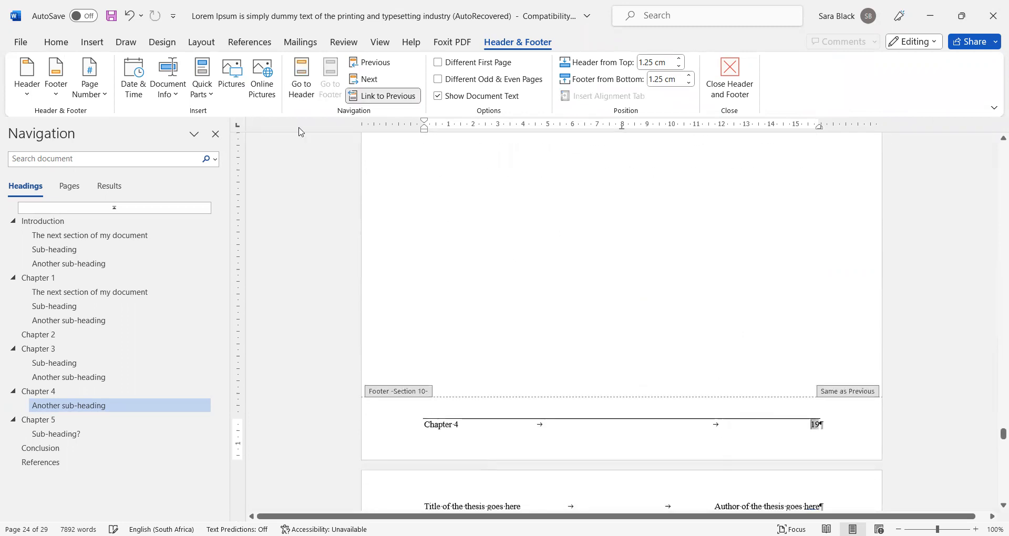
{"action": "left_click", "coordinate": [382, 96]}
Step: Replace the Section 9 header's tab stops with one right-aligned stop at 24.5 cm and remove the extra tab before the author text
{"action": "scroll", "coordinate": [657, 289], "scroll_direction": "up", "scroll_amount": 10}
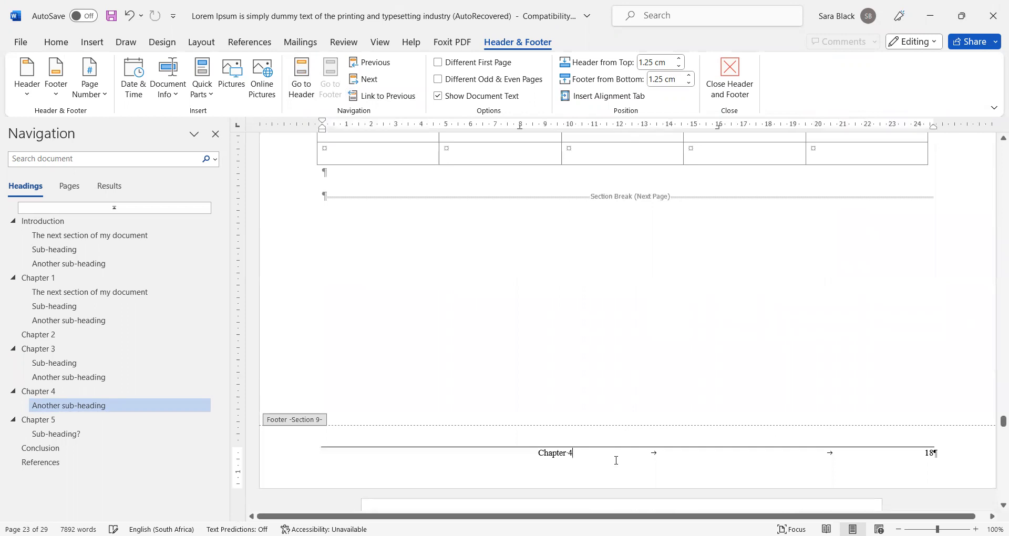
{"action": "scroll", "coordinate": [605, 339], "scroll_direction": "up", "scroll_amount": 10}
{"action": "left_click", "coordinate": [596, 318]}
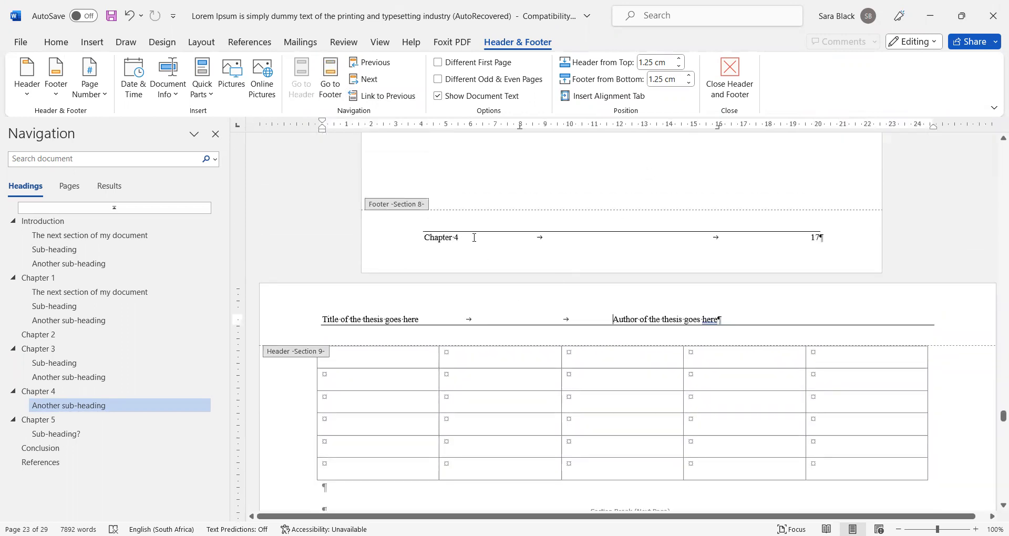
{"action": "left_click", "coordinate": [56, 41]}
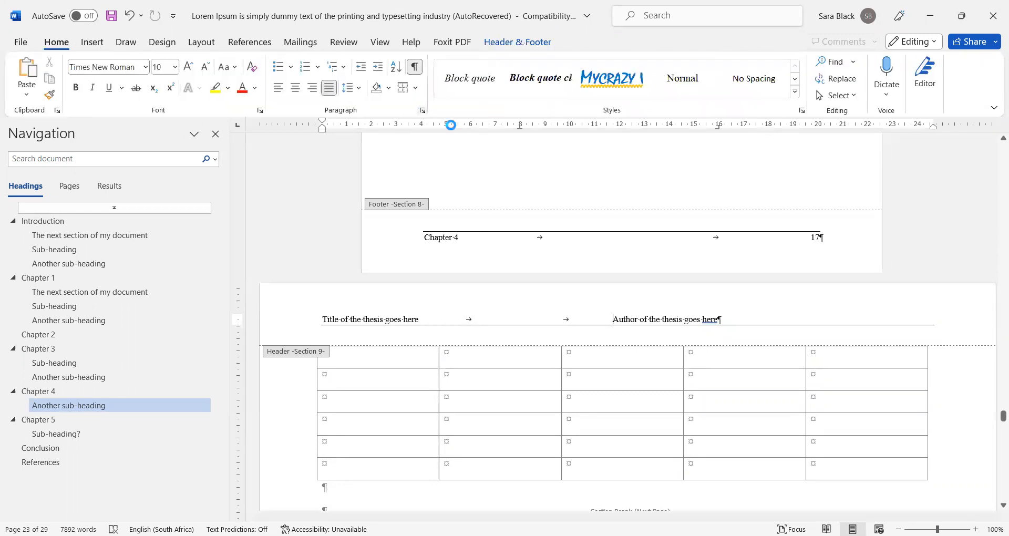
{"action": "left_click", "coordinate": [386, 432]}
{"action": "left_click", "coordinate": [349, 326]}
{"action": "left_click", "coordinate": [200, 165]}
{"action": "type", "text": "24.5"}
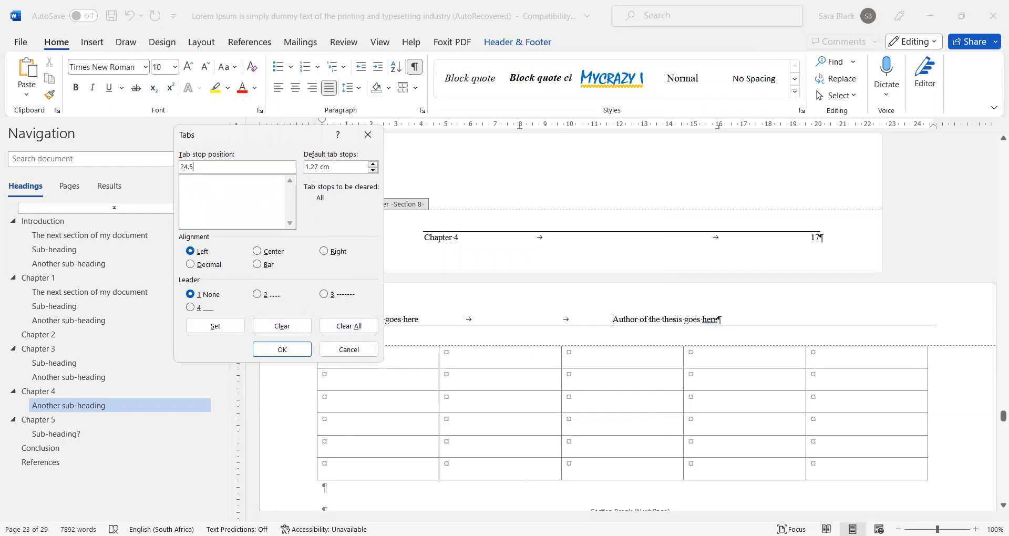
{"action": "left_click", "coordinate": [324, 251]}
{"action": "left_click", "coordinate": [234, 330]}
{"action": "left_click", "coordinate": [282, 356]}
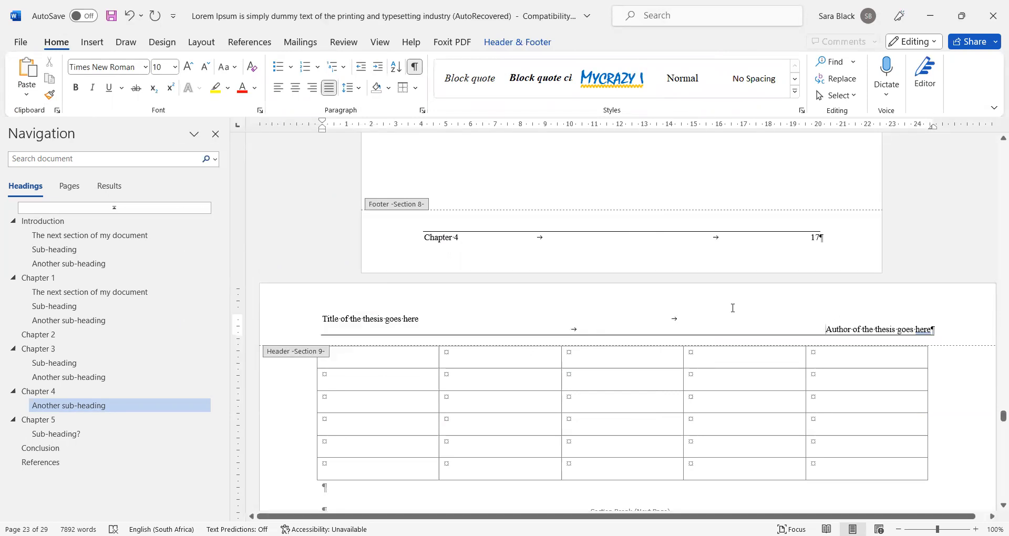
Step: Delete the extra tab after "Chapter 4" in the Section 9 footer and replace its tab stops with a right-aligned one at 24.5 cm
{"action": "scroll", "coordinate": [716, 309], "scroll_direction": "down", "scroll_amount": 15}
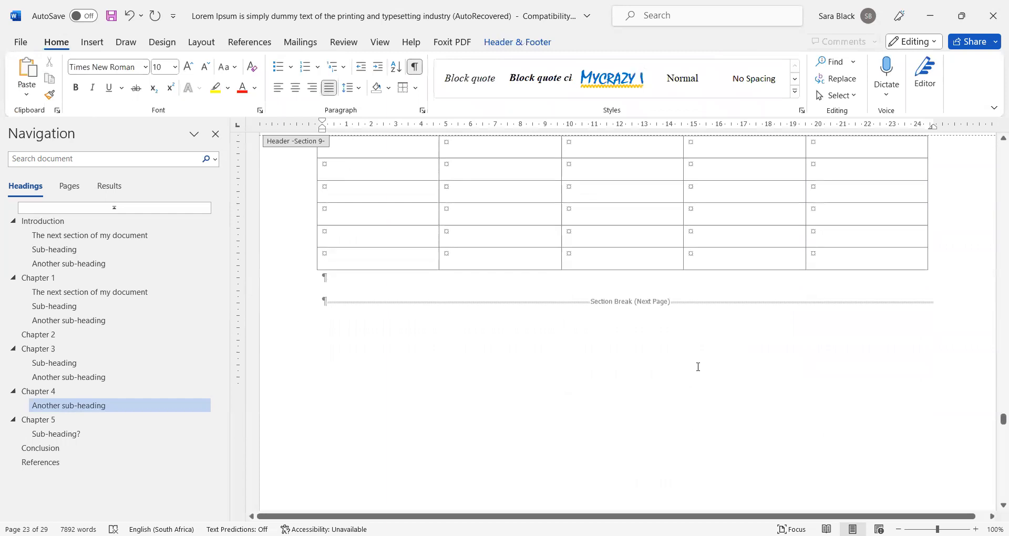
{"action": "left_click_drag", "start_coordinate": [634, 351], "coordinate": [696, 353]}
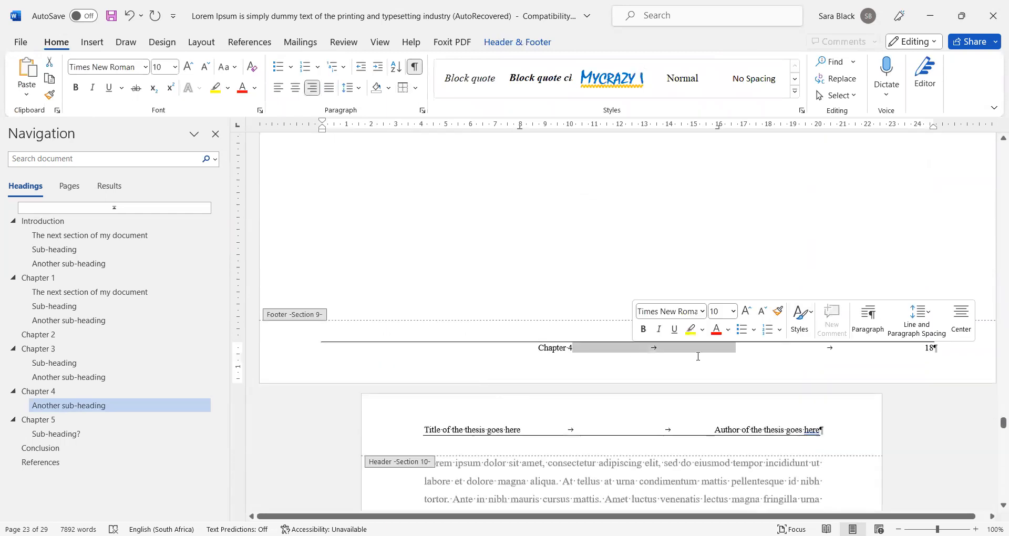
{"action": "key", "text": "Delete"}
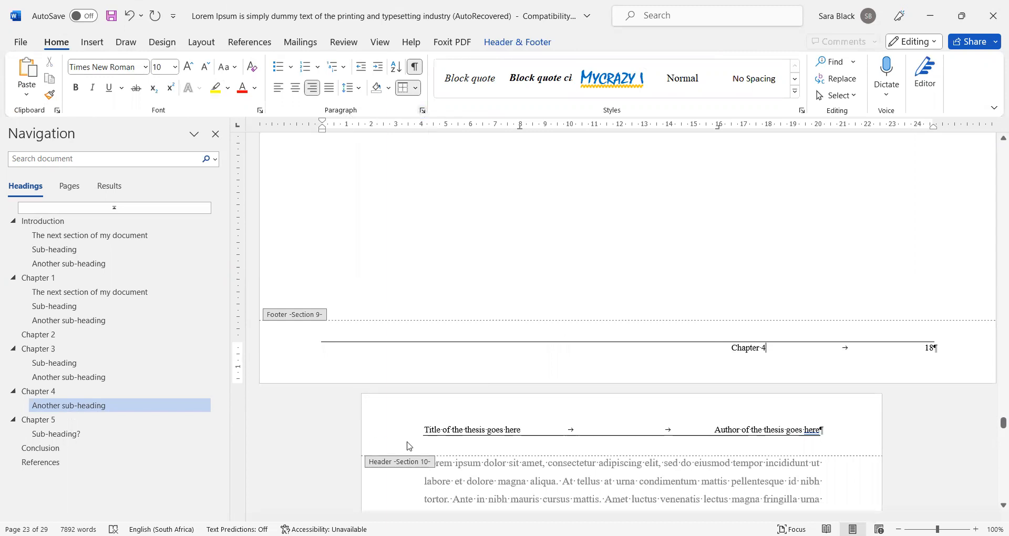
{"action": "left_click", "coordinate": [386, 429]}
{"action": "left_click", "coordinate": [349, 326]}
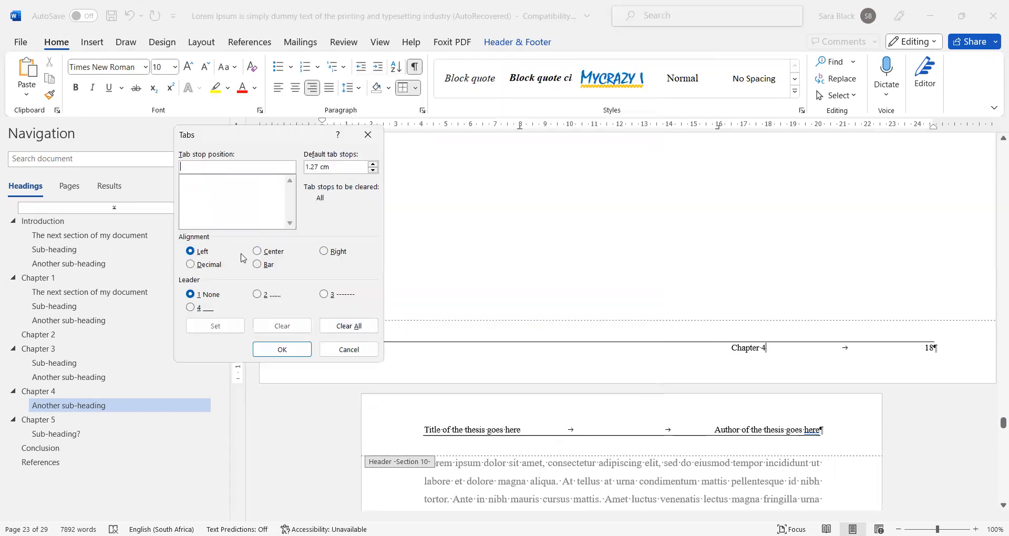
{"action": "left_click", "coordinate": [325, 251]}
{"action": "type", "text": "24.5"}
{"action": "left_click", "coordinate": [216, 326]}
{"action": "left_click", "coordinate": [279, 351]}
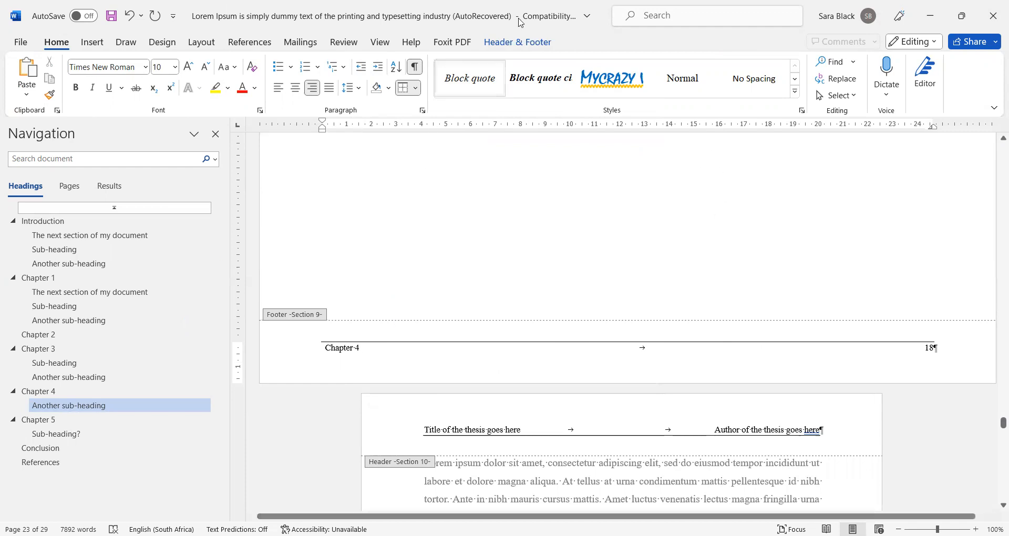
Step: Check the landscape page's header against the preceding portrait footer and close header and footer editing
{"action": "scroll", "coordinate": [871, 241], "scroll_direction": "up", "scroll_amount": 10}
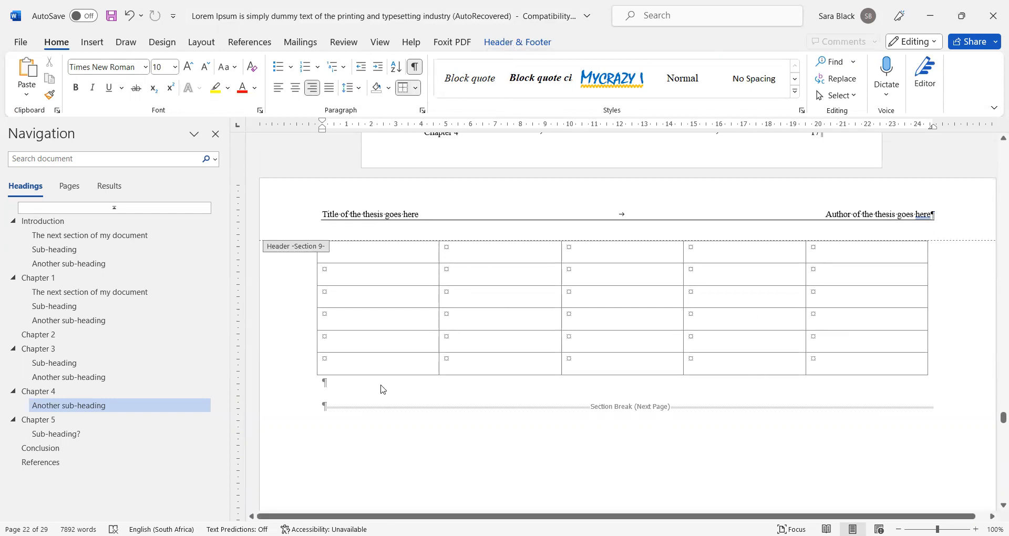
{"action": "scroll", "coordinate": [420, 365], "scroll_direction": "down", "scroll_amount": 3}
{"action": "scroll", "coordinate": [420, 365], "scroll_direction": "up", "scroll_amount": 10}
{"action": "left_click", "coordinate": [521, 43]}
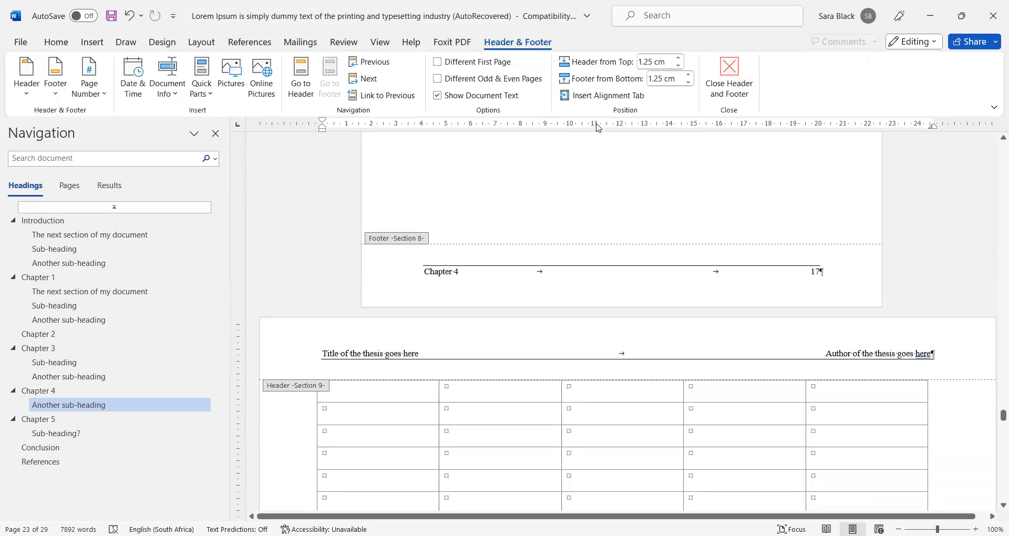
{"action": "left_click", "coordinate": [746, 79]}
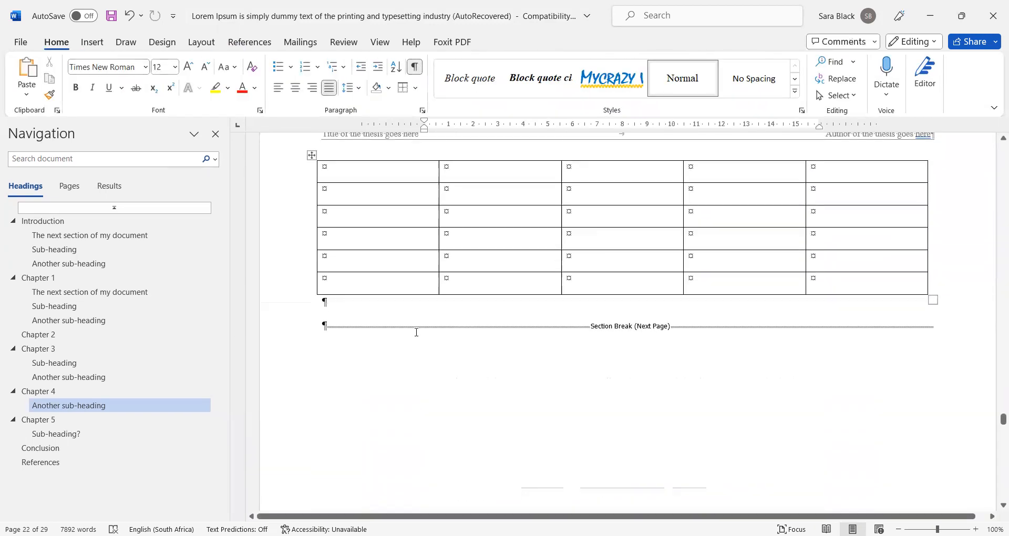
Step: Start a new paragraph below the landscape table with "Let's write some text here that goes margin to margin"
{"action": "left_click", "coordinate": [379, 312]}
{"action": "key", "text": "Return"}
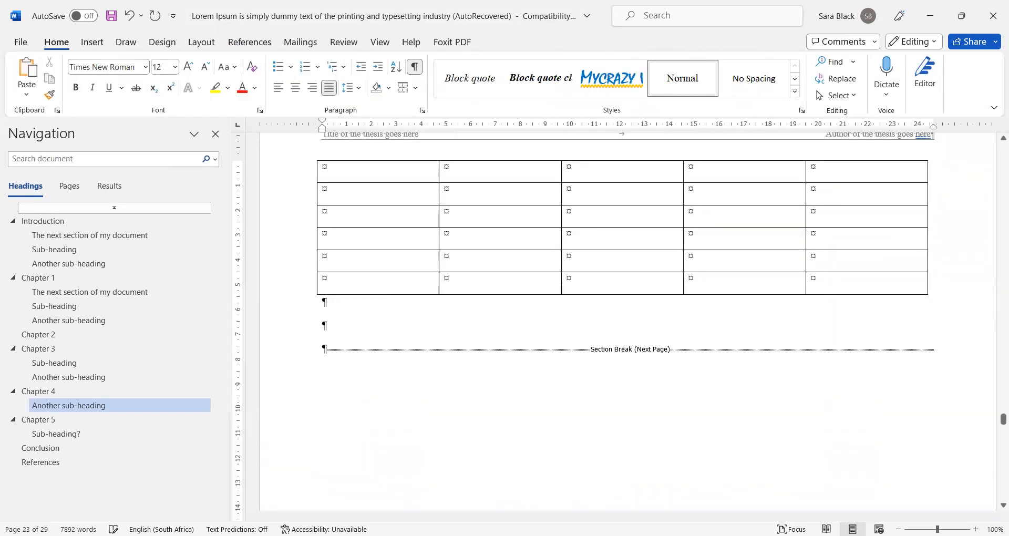
{"action": "type", "text": "Let's write some text here that goes"}
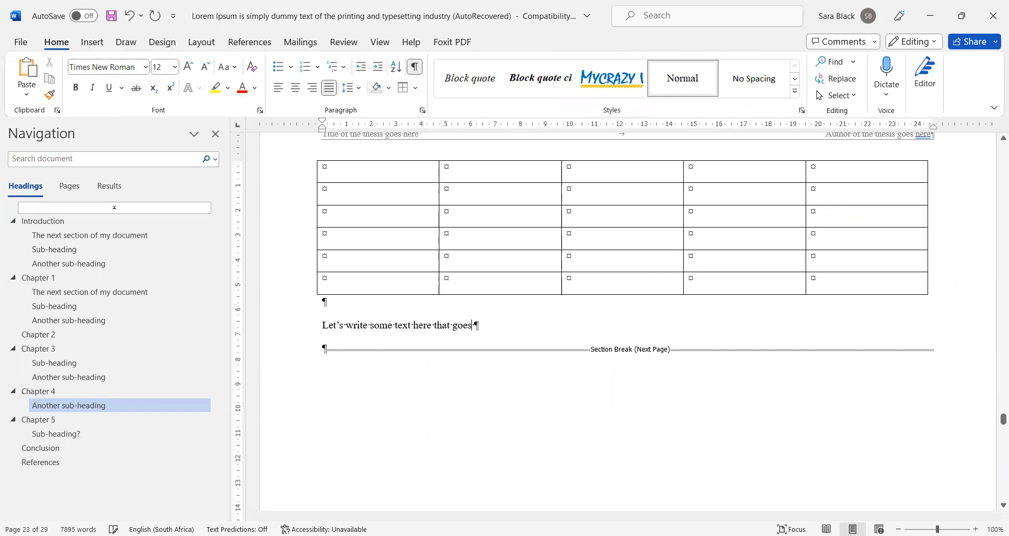
{"action": "type", "text": " margin to margin s"}
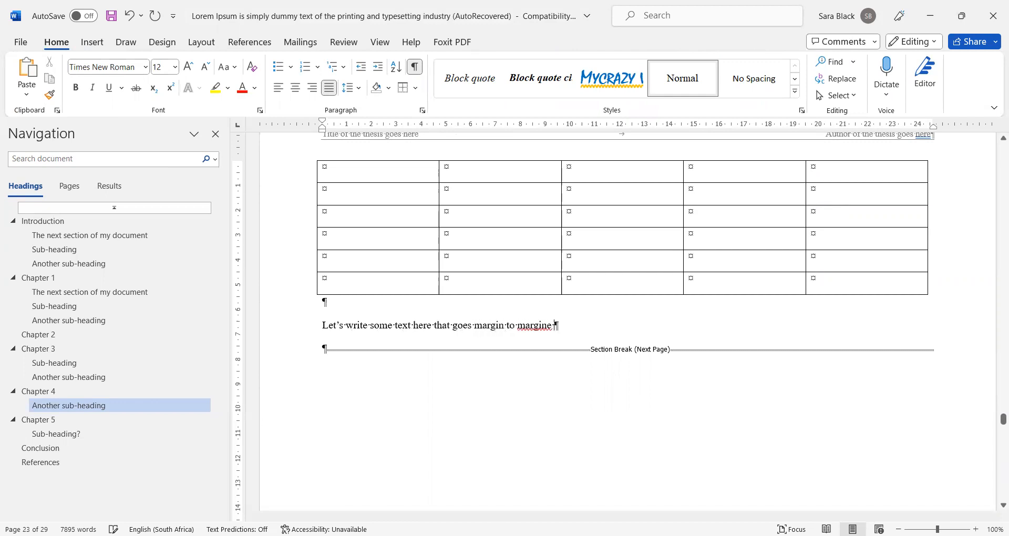
Step: Finish the paragraph with "so we can see that the margin of the page and the table are what doesn't line up, rather than the text itself."
{"action": "type", "text": "o we can see tha"}
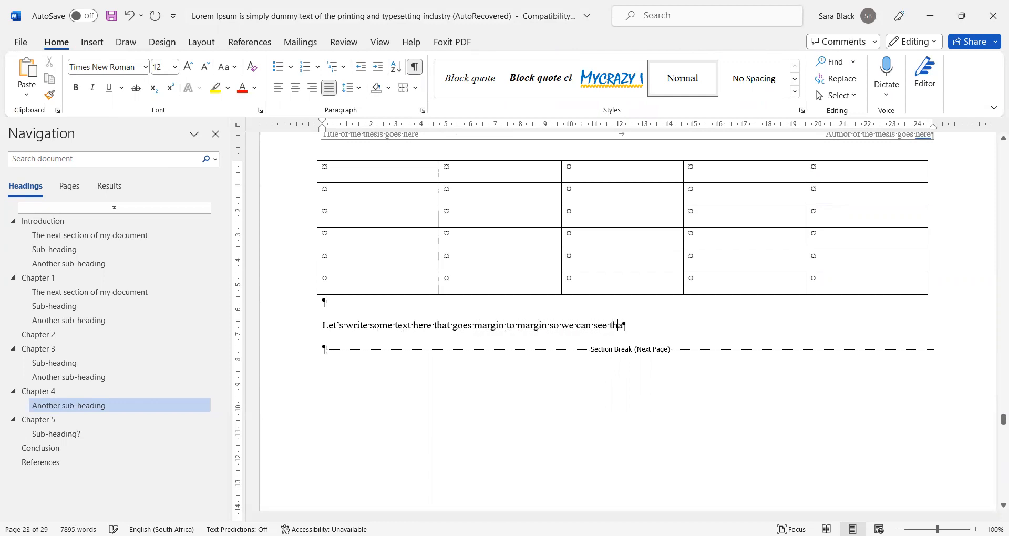
{"action": "type", "text": "t the margin of the page and the table are "}
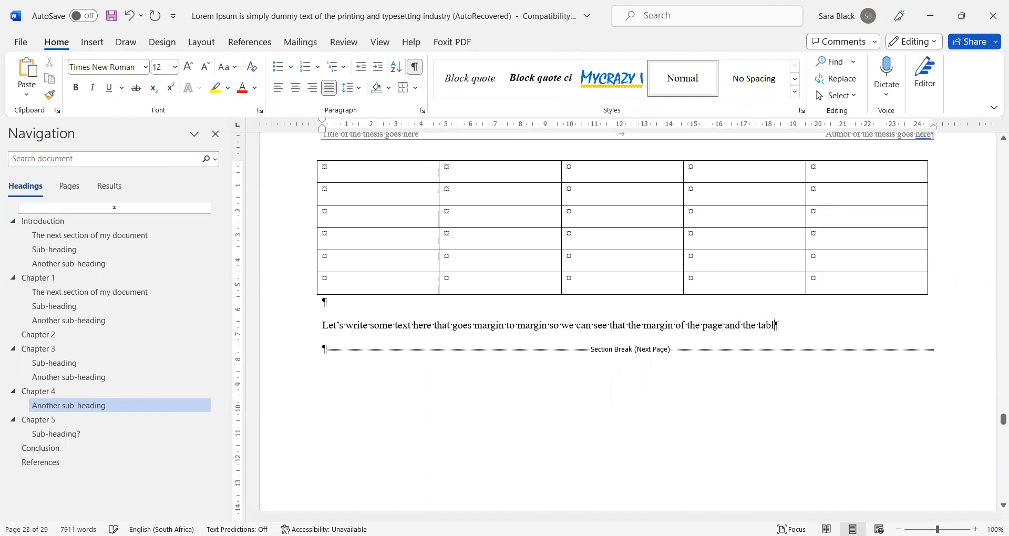
{"action": "type", "text": "what doesn't line up,"}
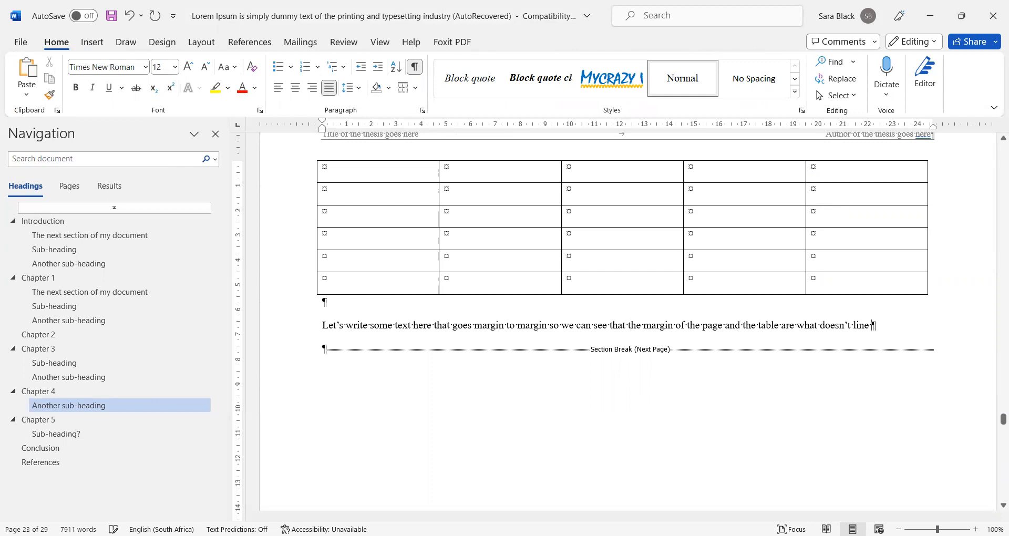
{"action": "type", "text": " rather than the"}
{"action": "type", "text": " text"}
{"action": "type", "text": " itself."}
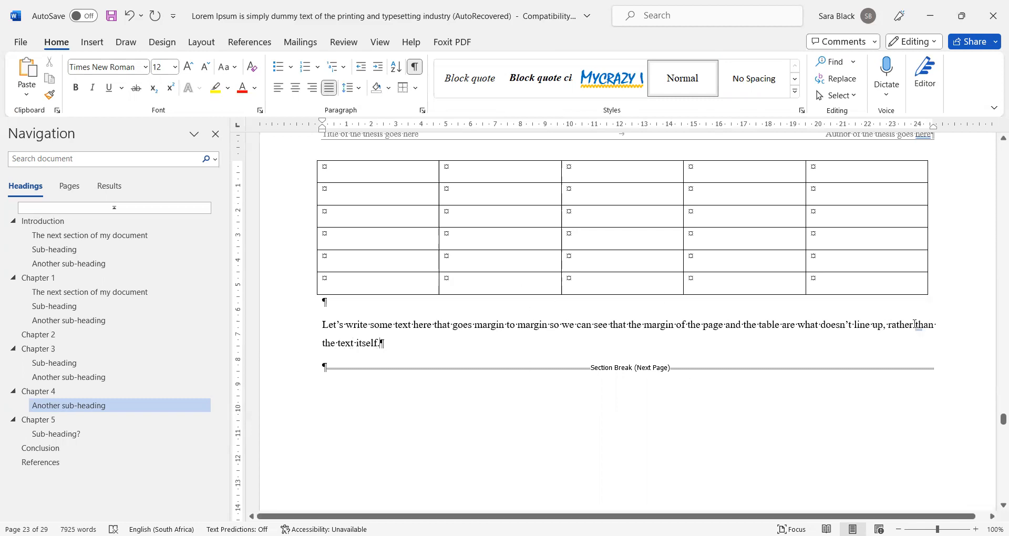
Step: Widen the landscape table's last column so its outer border meets the text margin, and check it against the header and footer
{"action": "left_click_drag", "start_coordinate": [888, 325], "coordinate": [935, 325]}
{"action": "scroll", "coordinate": [920, 215], "scroll_direction": "up", "scroll_amount": 3}
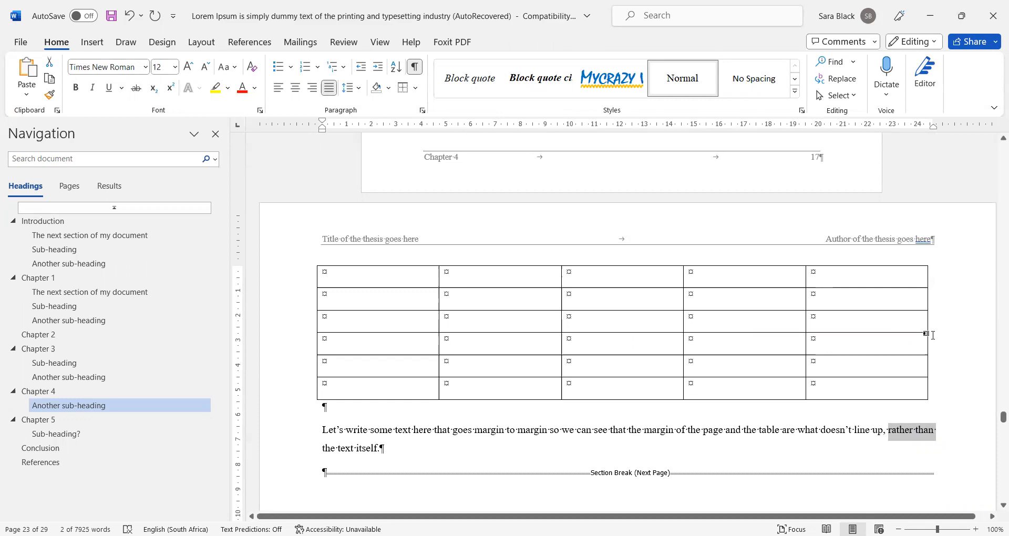
{"action": "left_click_drag", "start_coordinate": [927, 321], "coordinate": [937, 321]}
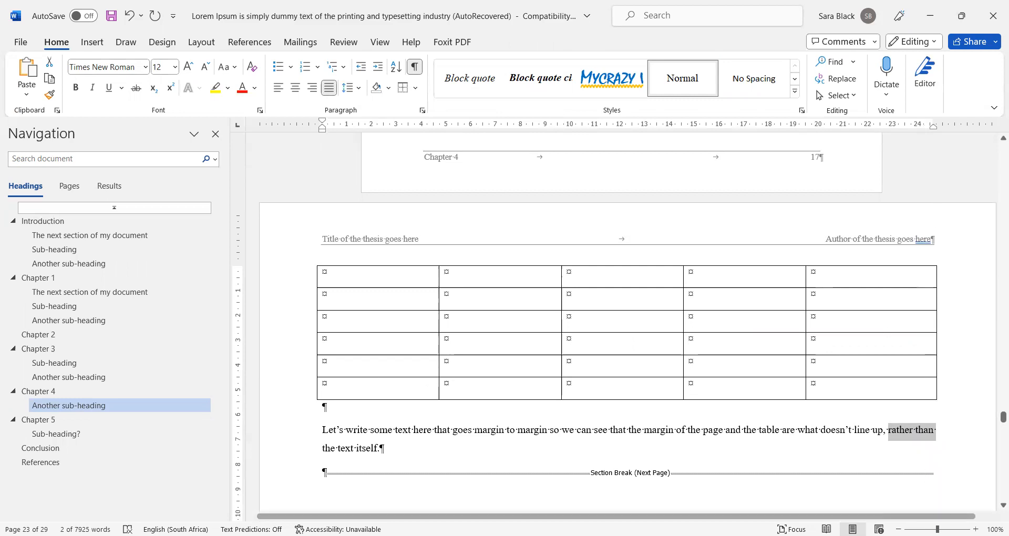
{"action": "left_click", "coordinate": [868, 429]}
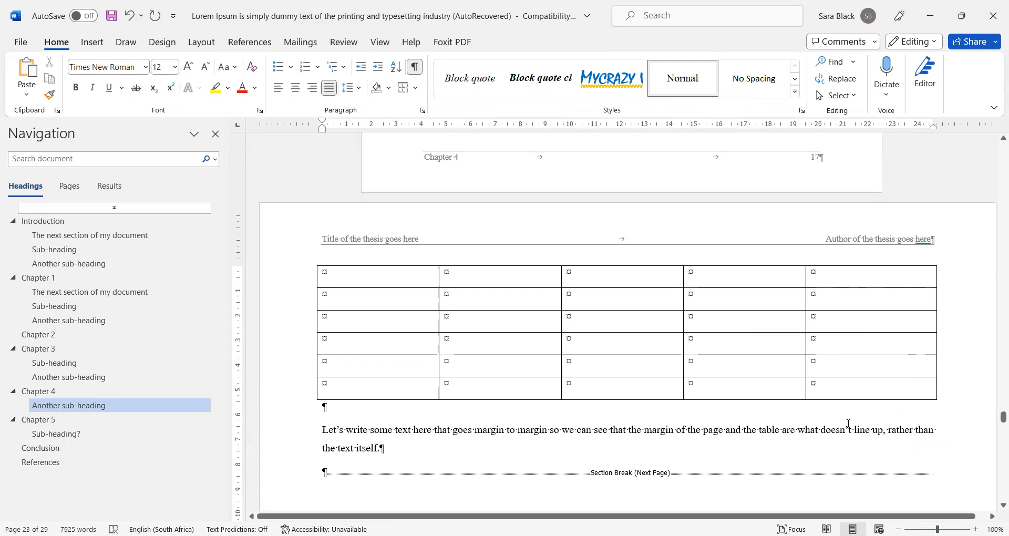
{"action": "scroll", "coordinate": [789, 411], "scroll_direction": "down", "scroll_amount": 5}
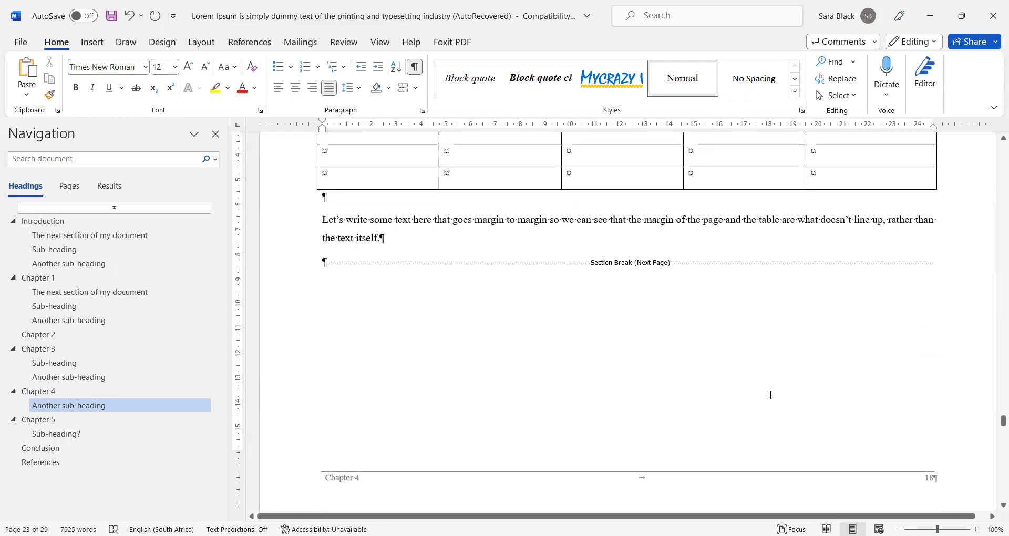
{"action": "scroll", "coordinate": [770, 396], "scroll_direction": "up", "scroll_amount": 5}
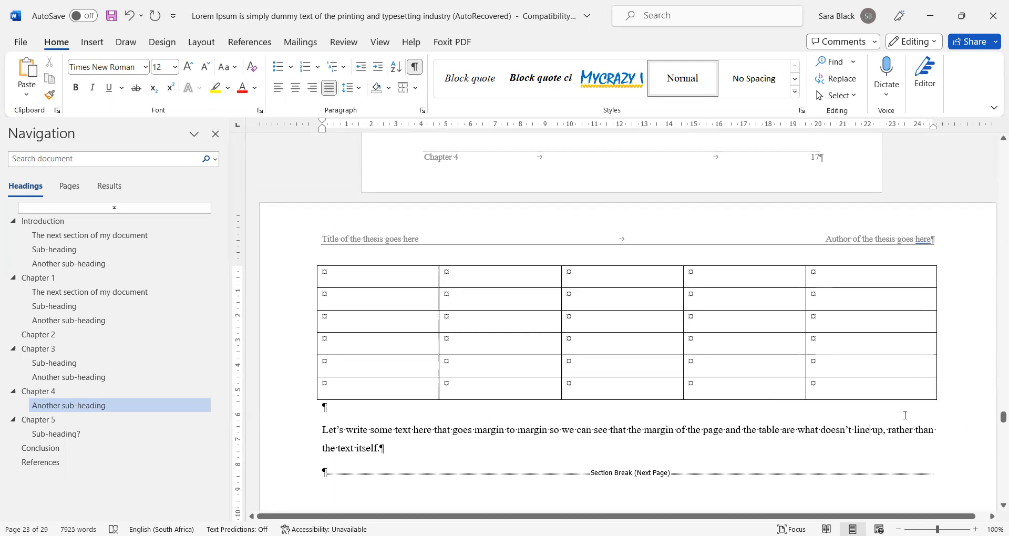
{"action": "left_click", "coordinate": [771, 430]}
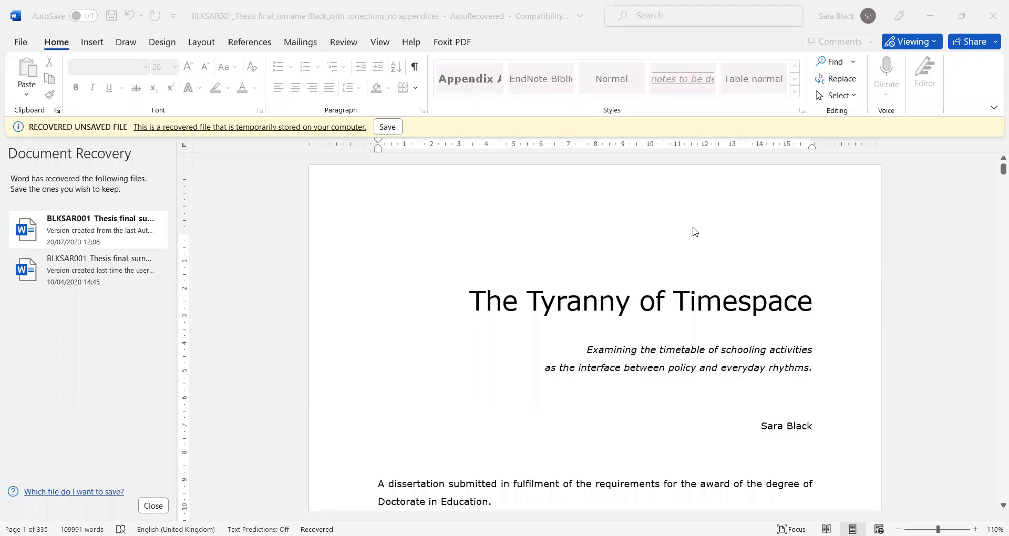
Step: Dismiss the document recovery list and display the recovered thesis with multiple pages side by side
{"action": "left_click", "coordinate": [153, 506]}
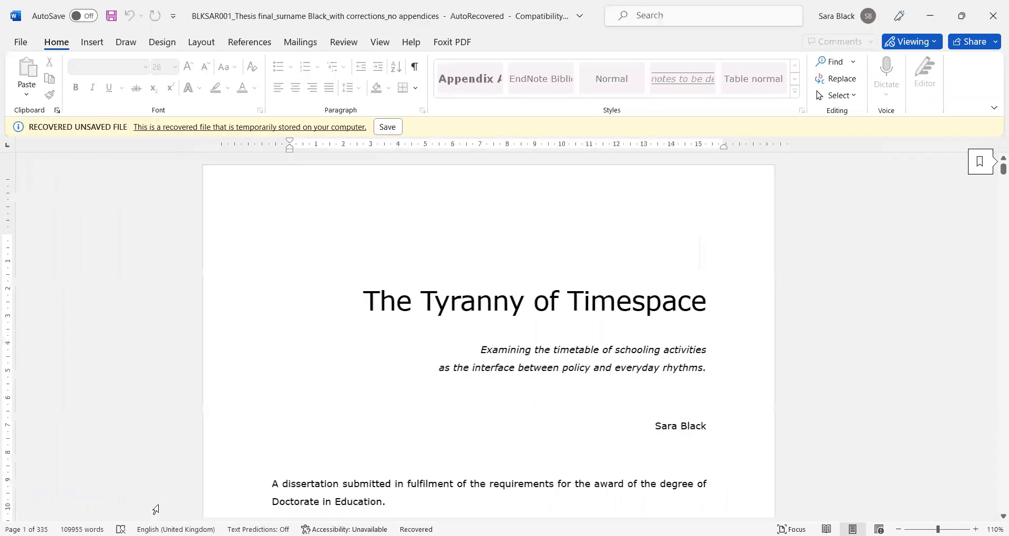
{"action": "left_click", "coordinate": [475, 383]}
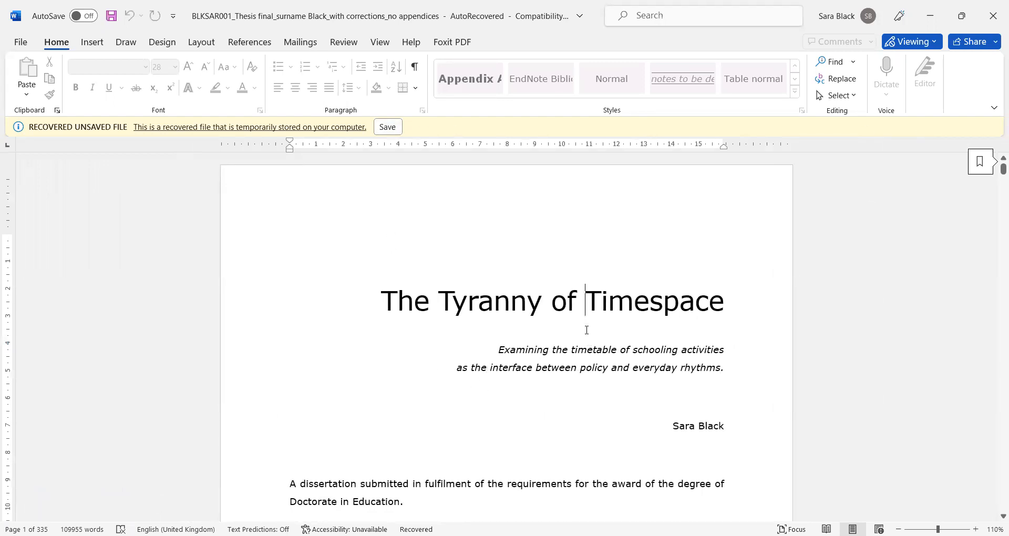
{"action": "scroll", "coordinate": [583, 326], "scroll_direction": "down", "scroll_amount": 7, "text": "ctrl"}
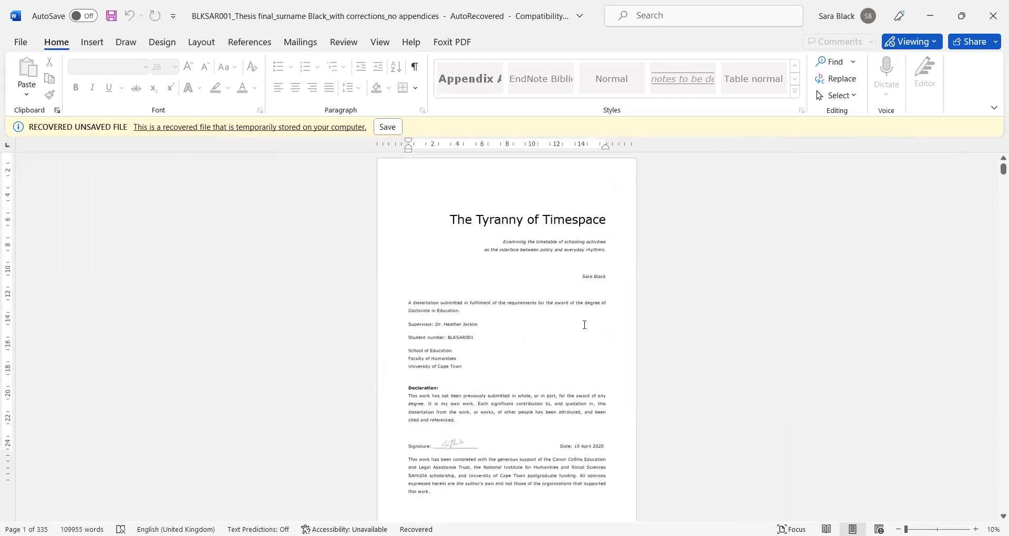
{"action": "scroll", "coordinate": [576, 326], "scroll_direction": "down", "scroll_amount": 3, "text": "ctrl"}
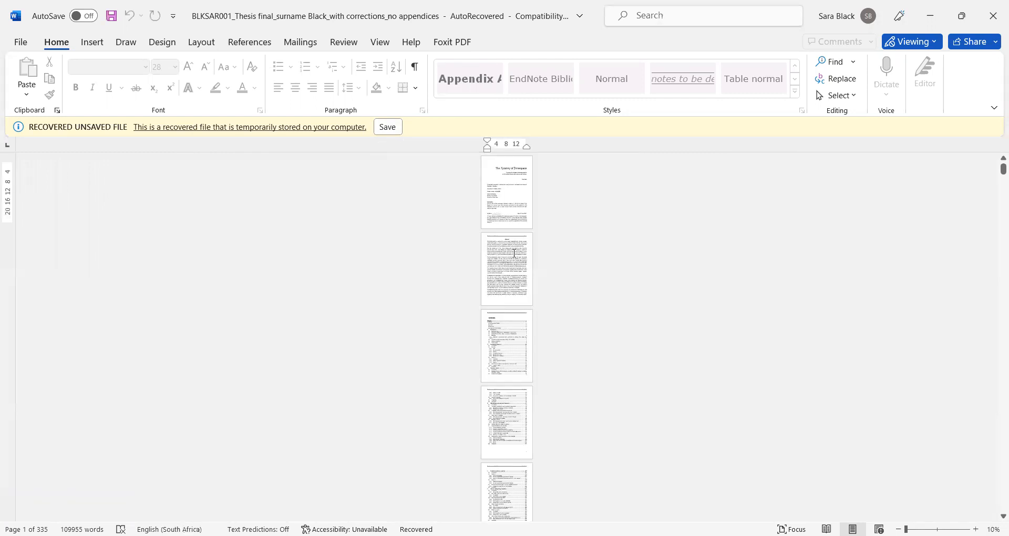
{"action": "left_click", "coordinate": [381, 28]}
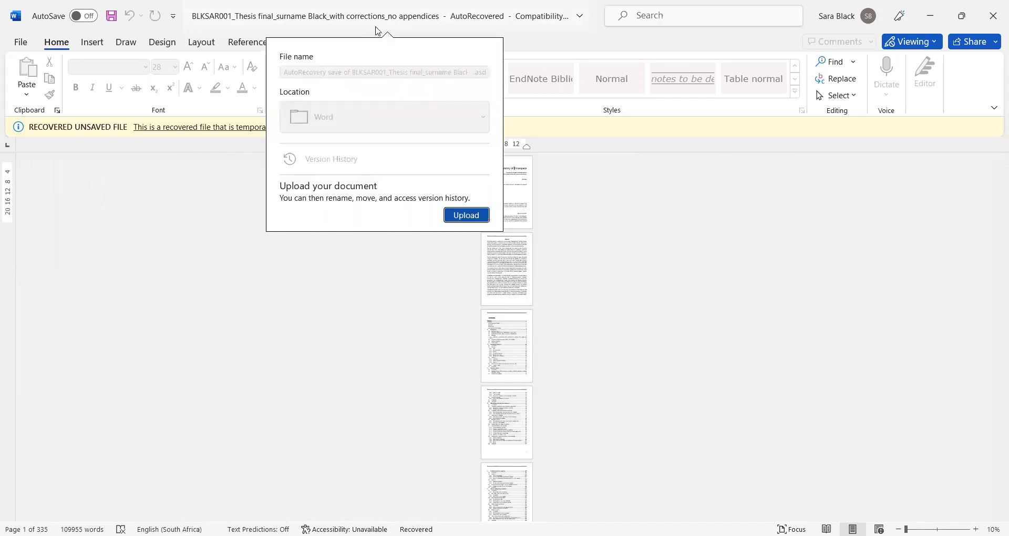
{"action": "left_click", "coordinate": [379, 42]}
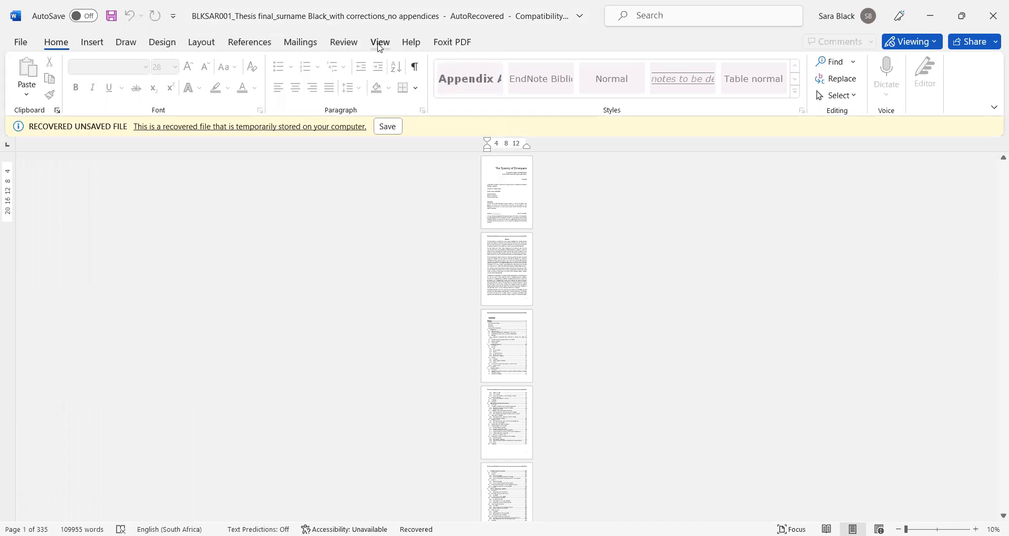
{"action": "left_click", "coordinate": [380, 42]}
{"action": "left_click", "coordinate": [501, 83]}
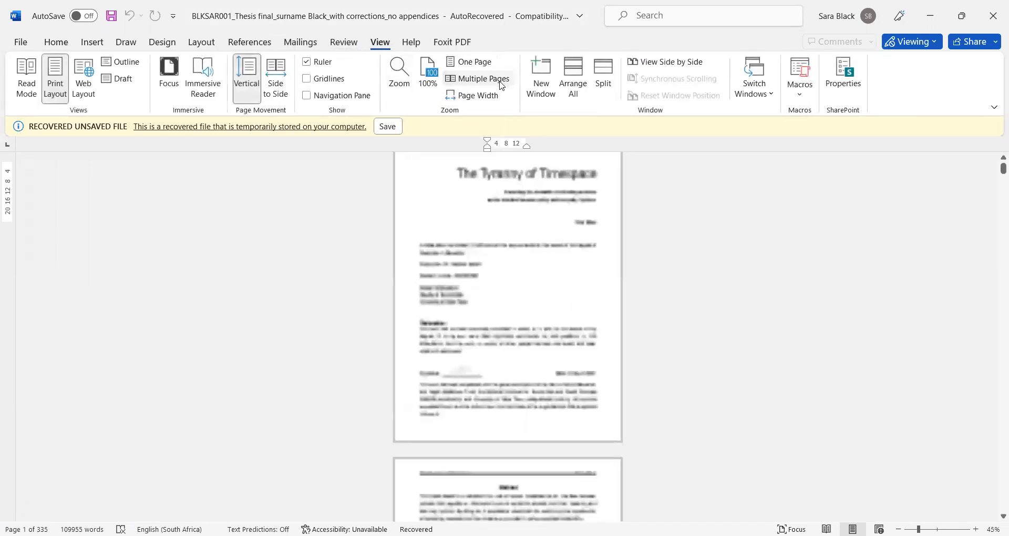
Step: Examine the headers and page numbers on the thesis's title page, abstract and contents pages
{"action": "scroll", "coordinate": [523, 209], "scroll_direction": "up", "scroll_amount": 2}
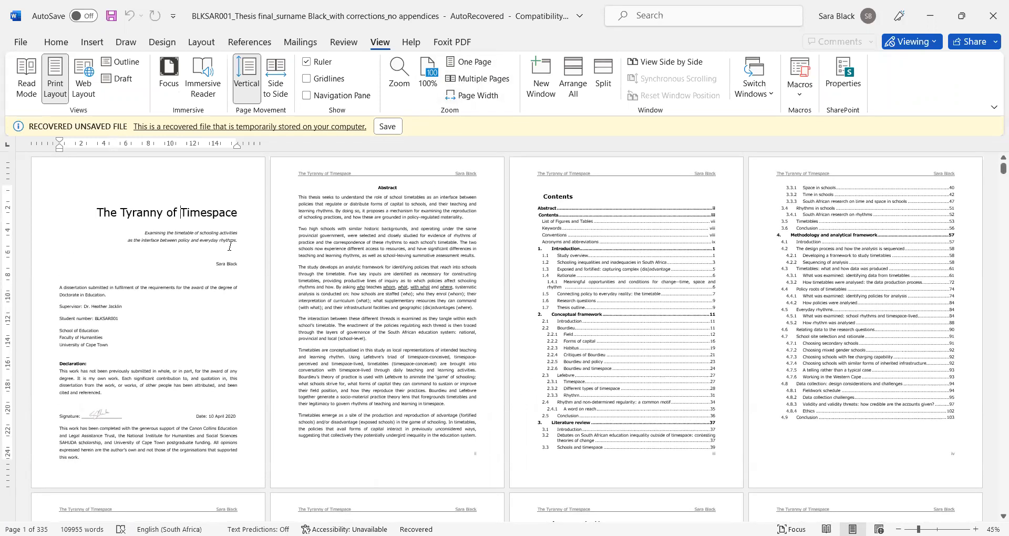
{"action": "scroll", "coordinate": [229, 246], "scroll_direction": "down", "scroll_amount": 5}
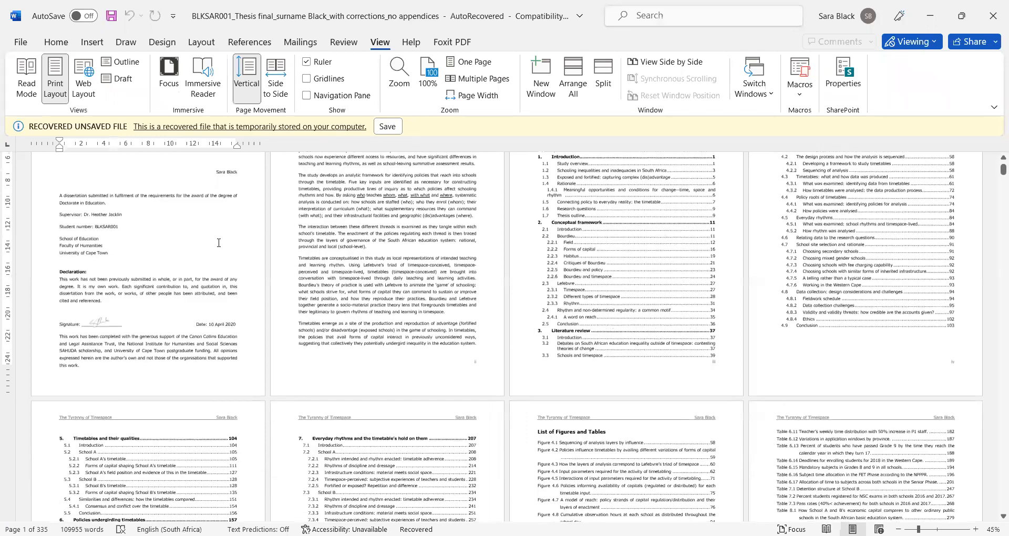
{"action": "scroll", "coordinate": [219, 243], "scroll_direction": "up", "scroll_amount": 2}
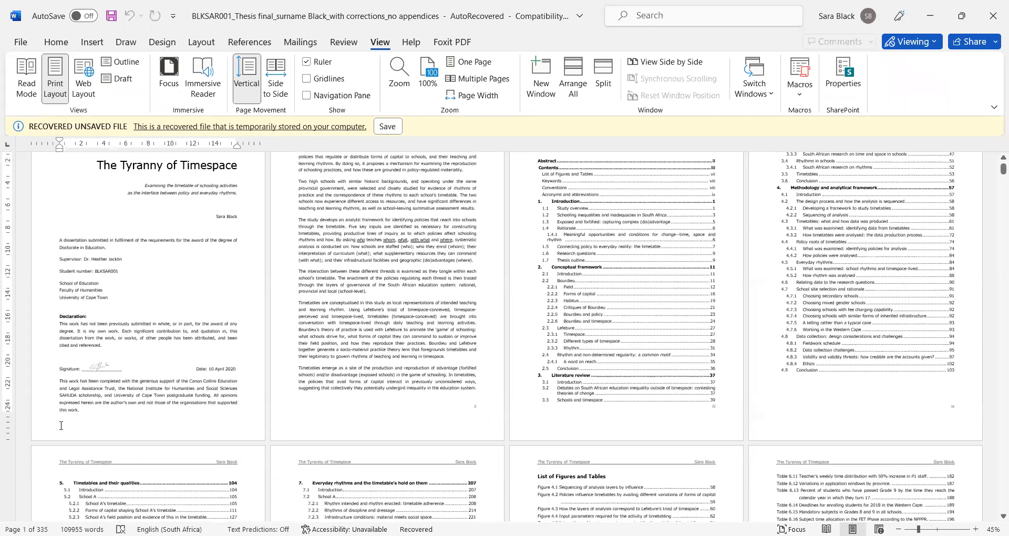
{"action": "scroll", "coordinate": [236, 315], "scroll_direction": "up", "scroll_amount": 1}
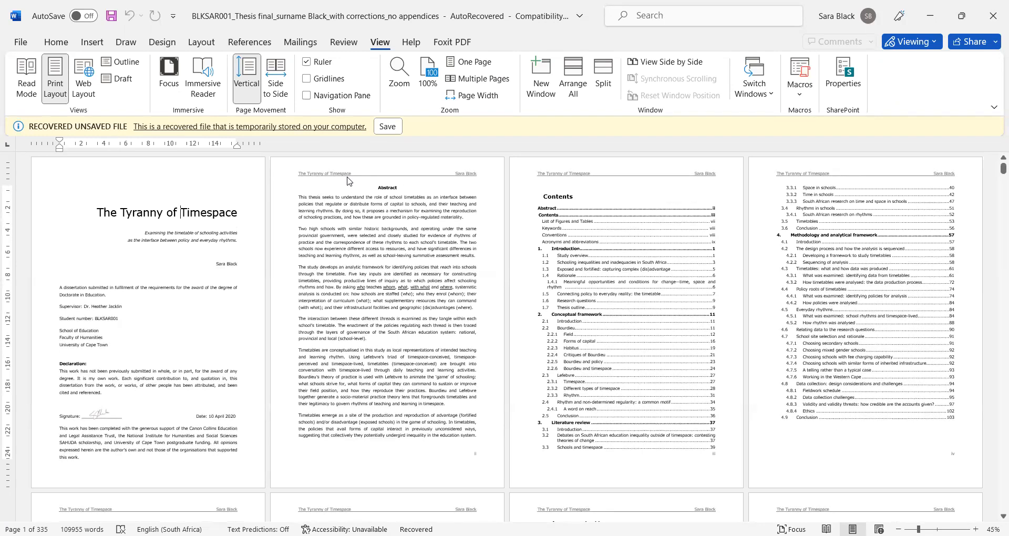
{"action": "scroll", "coordinate": [452, 181], "scroll_direction": "down", "scroll_amount": 1}
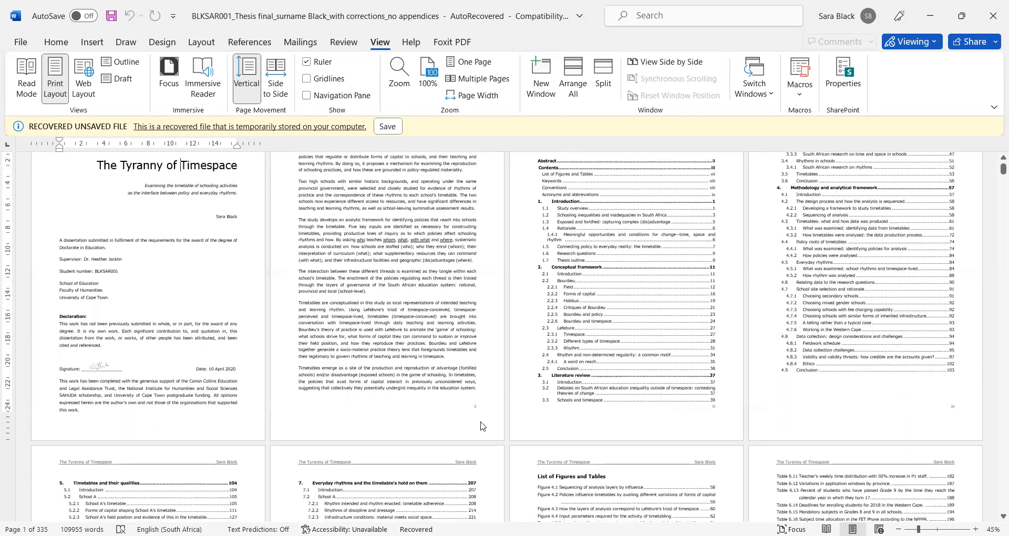
{"action": "scroll", "coordinate": [485, 428], "scroll_direction": "up", "scroll_amount": 2}
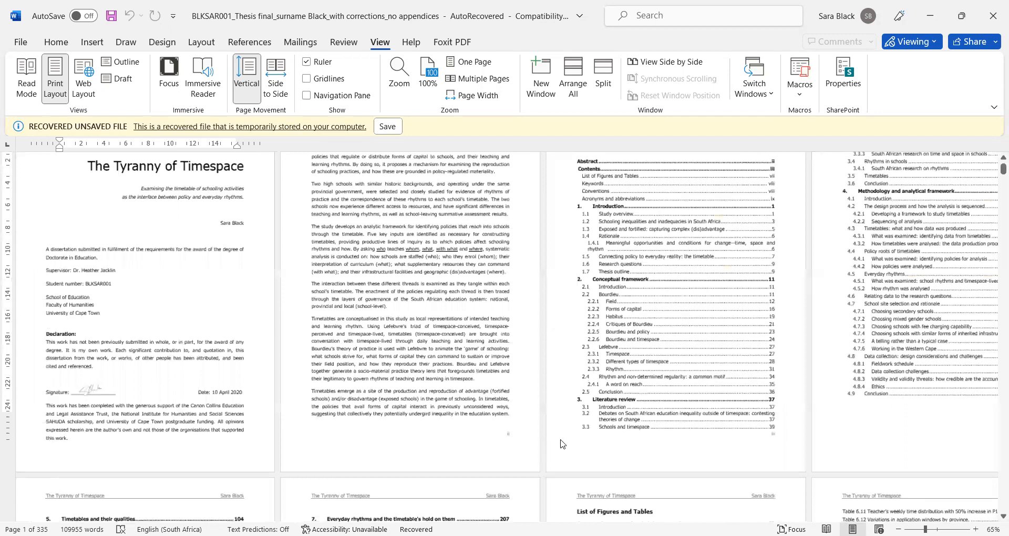
{"action": "scroll", "coordinate": [561, 444], "scroll_direction": "up", "scroll_amount": 2}
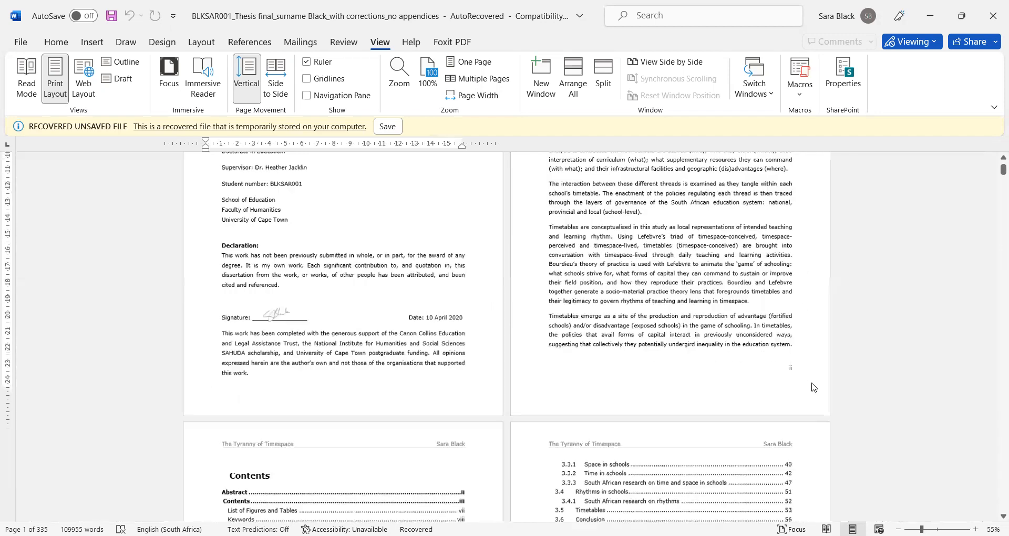
{"action": "scroll", "coordinate": [812, 388], "scroll_direction": "down", "scroll_amount": 1}
{"action": "scroll", "coordinate": [620, 365], "scroll_direction": "down", "scroll_amount": 2}
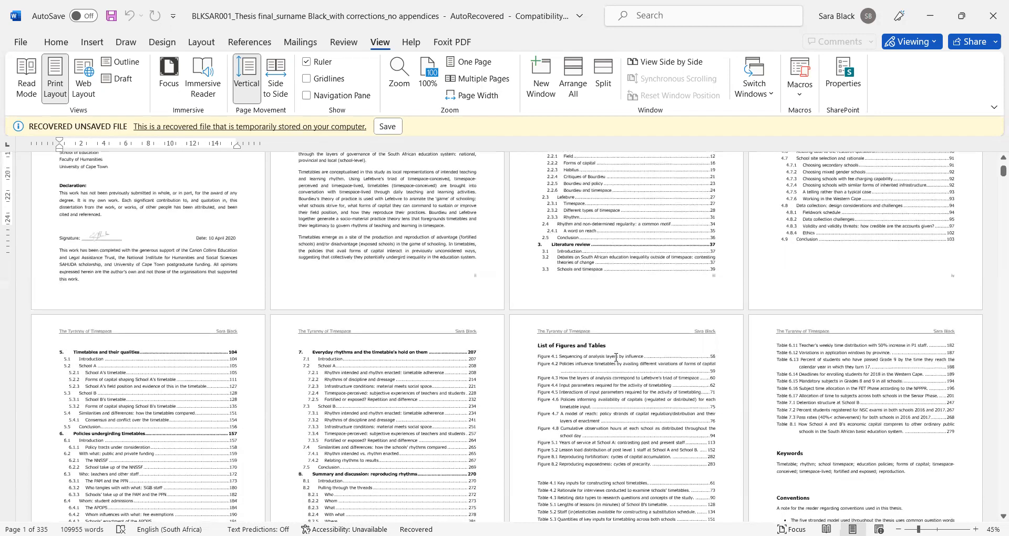
{"action": "scroll", "coordinate": [616, 356], "scroll_direction": "down", "scroll_amount": 3}
{"action": "scroll", "coordinate": [592, 248], "scroll_direction": "up", "scroll_amount": 5}
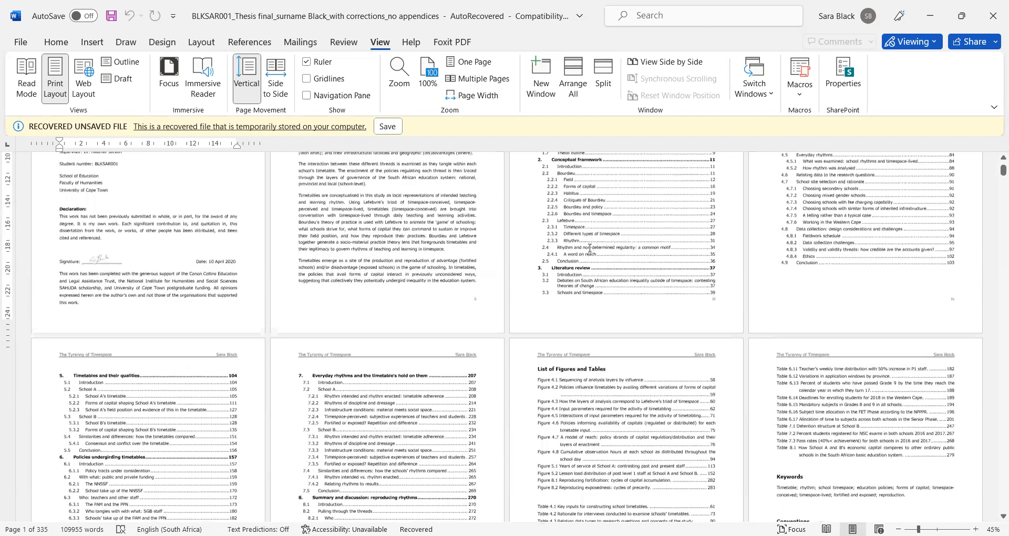
Step: Examine the headers, footers and page numbering from the end of the contents through the front matter into chapter 1, Introduction
{"action": "left_click", "coordinate": [435, 433]}
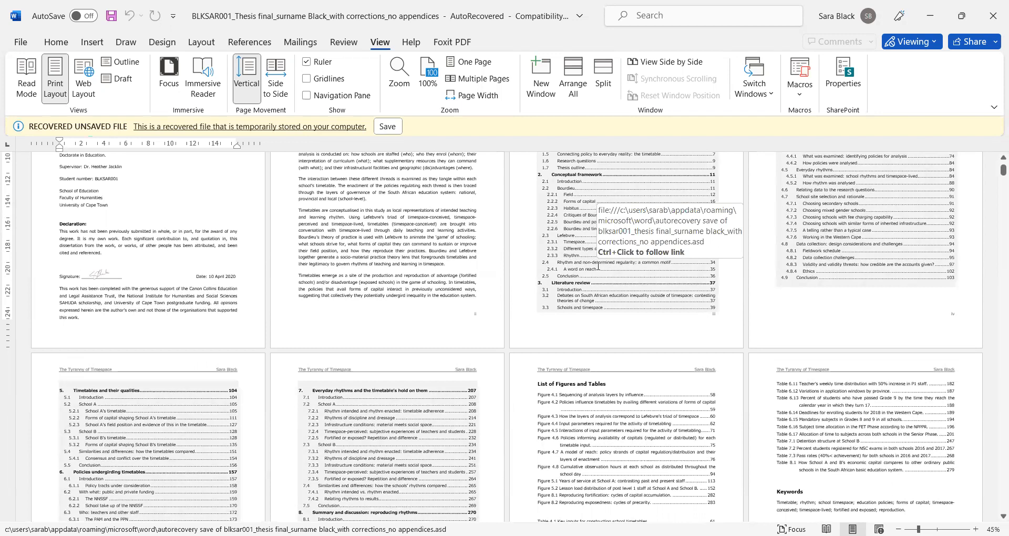
{"action": "scroll", "coordinate": [515, 331], "scroll_direction": "down", "scroll_amount": 6}
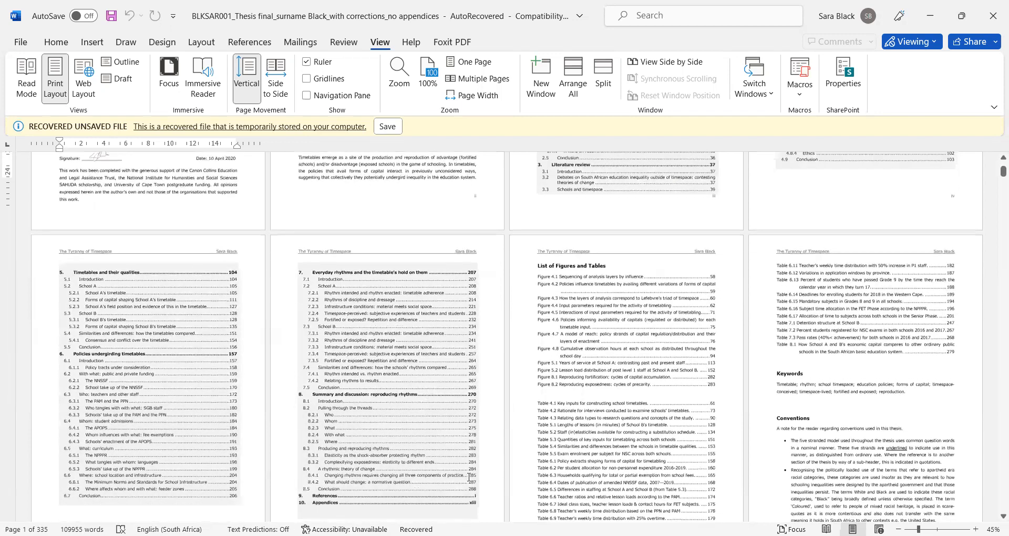
{"action": "scroll", "coordinate": [469, 477], "scroll_direction": "down", "scroll_amount": 1}
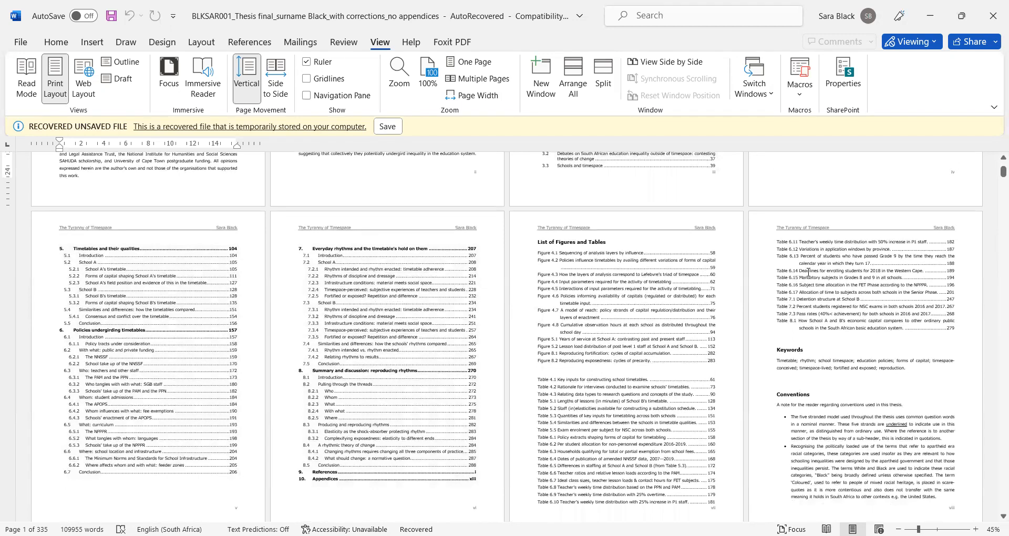
{"action": "scroll", "coordinate": [840, 368], "scroll_direction": "down", "scroll_amount": 2}
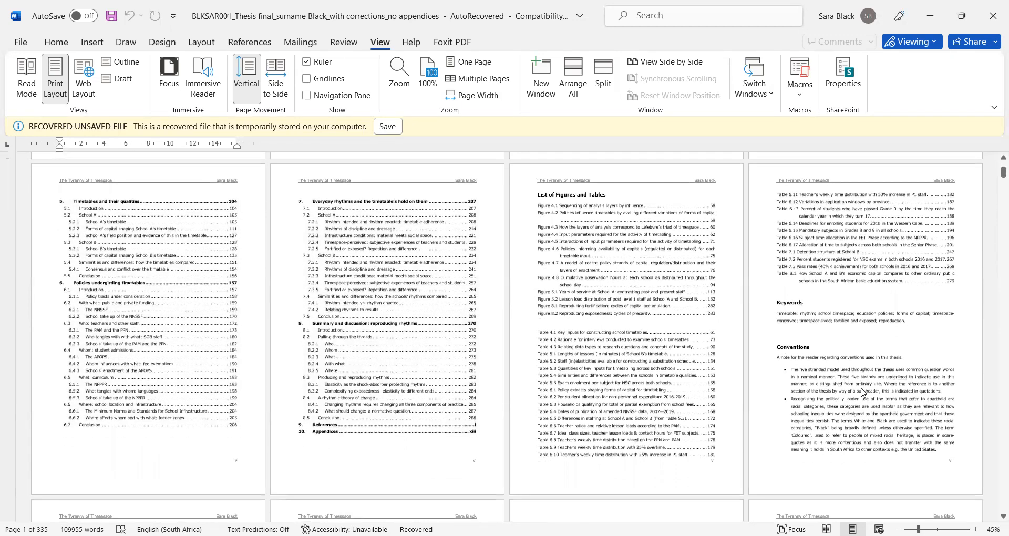
{"action": "scroll", "coordinate": [513, 361], "scroll_direction": "down", "scroll_amount": 4}
{"action": "scroll", "coordinate": [430, 370], "scroll_direction": "down", "scroll_amount": 8}
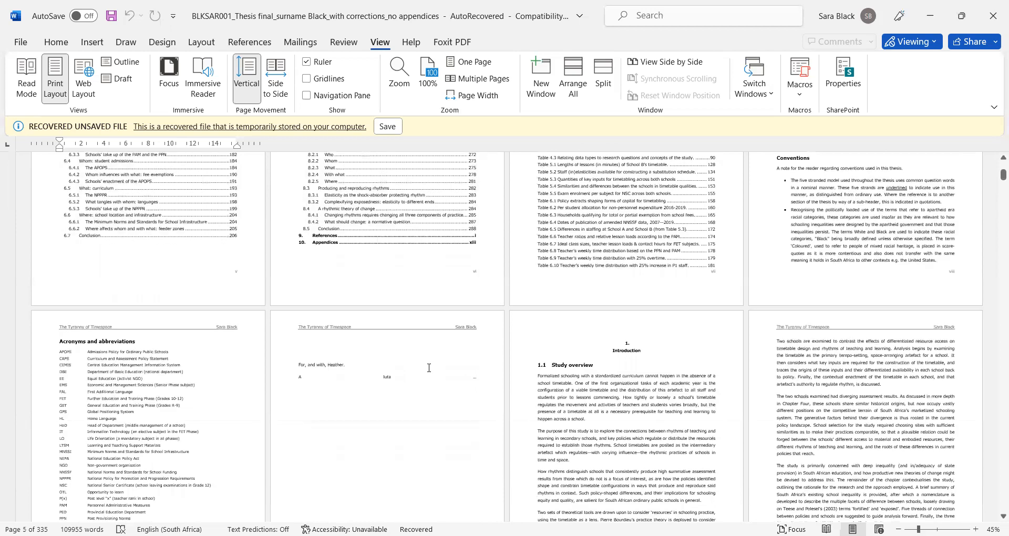
{"action": "scroll", "coordinate": [427, 366], "scroll_direction": "down", "scroll_amount": 4}
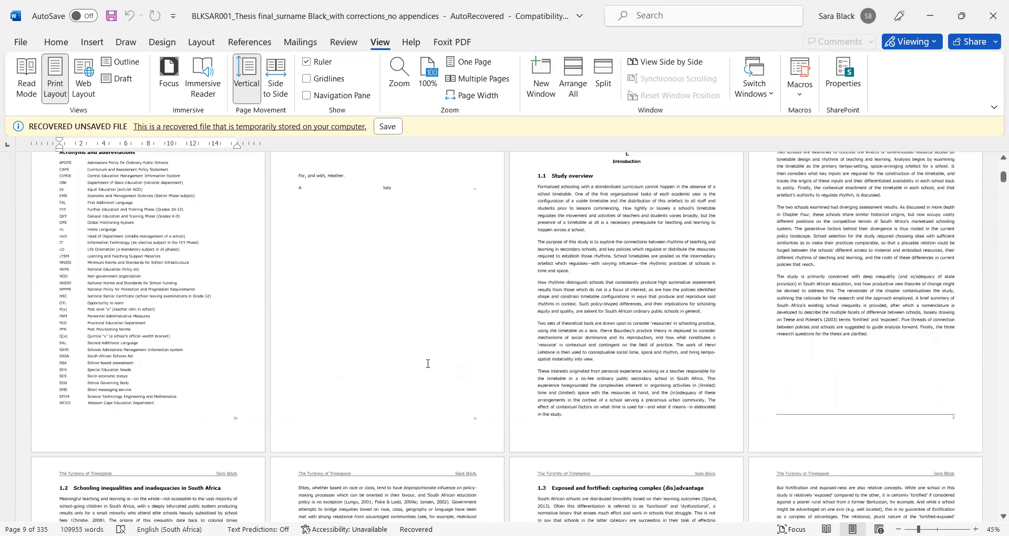
{"action": "scroll", "coordinate": [706, 395], "scroll_direction": "up", "scroll_amount": 2}
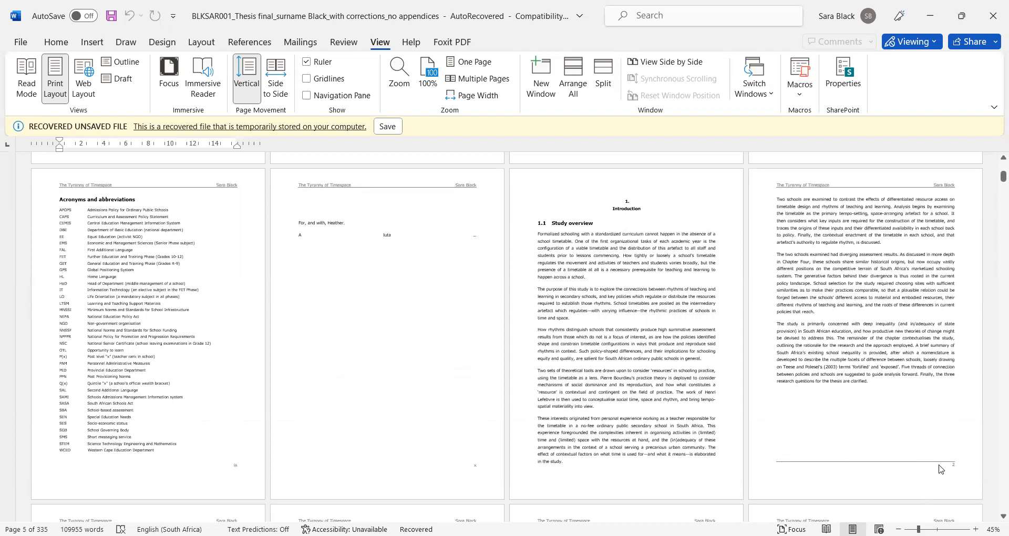
{"action": "scroll", "coordinate": [957, 465], "scroll_direction": "down", "scroll_amount": 2}
{"action": "scroll", "coordinate": [957, 464], "scroll_direction": "down", "scroll_amount": 17}
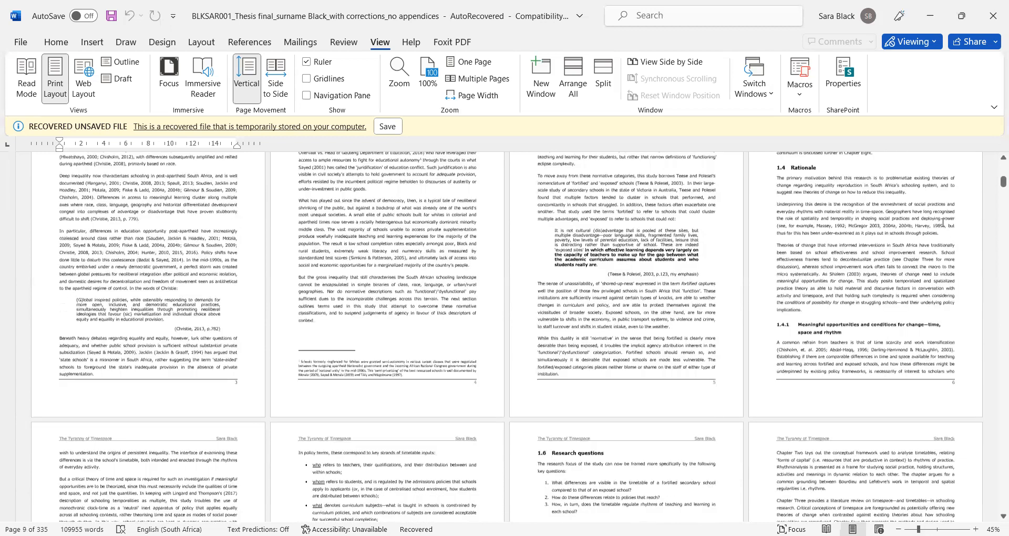
{"action": "scroll", "coordinate": [943, 223], "scroll_direction": "down", "scroll_amount": 15}
Step: Show the document's heading outline and collapse the entries for Contents and chapters 1 to 7
{"action": "left_click", "coordinate": [335, 96]}
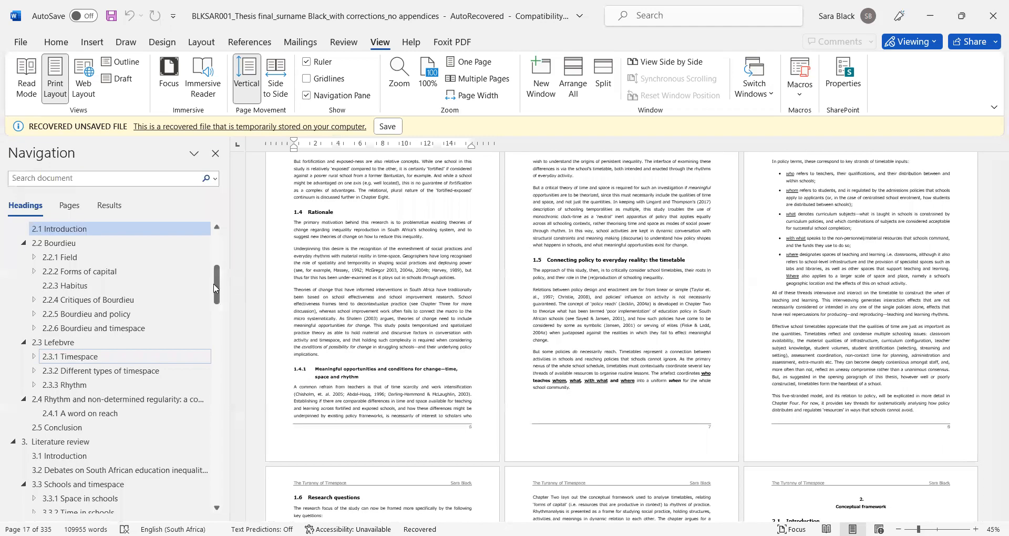
{"action": "left_click", "coordinate": [13, 255]}
{"action": "left_click", "coordinate": [13, 268]}
{"action": "left_click", "coordinate": [13, 284]}
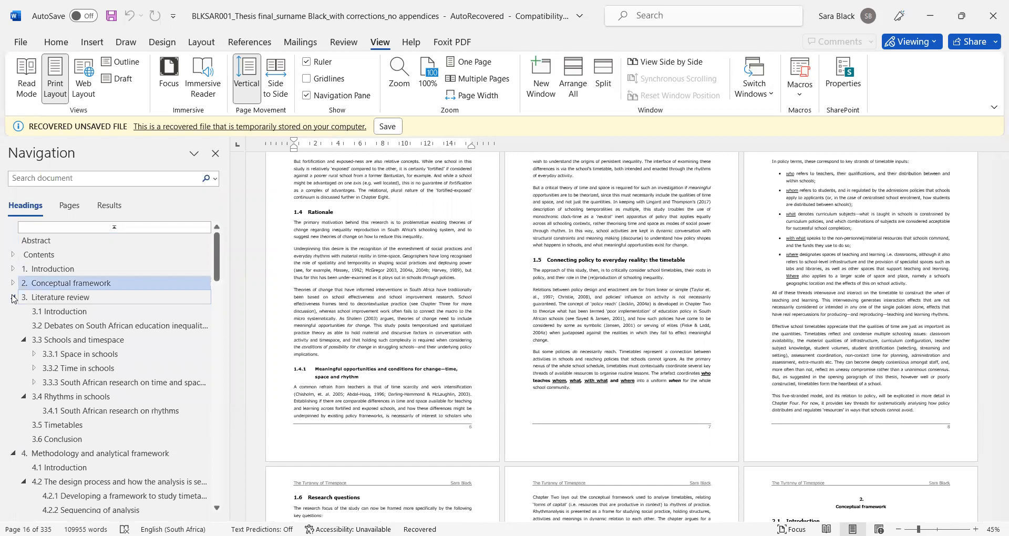
{"action": "left_click", "coordinate": [14, 297]}
{"action": "left_click", "coordinate": [13, 312]}
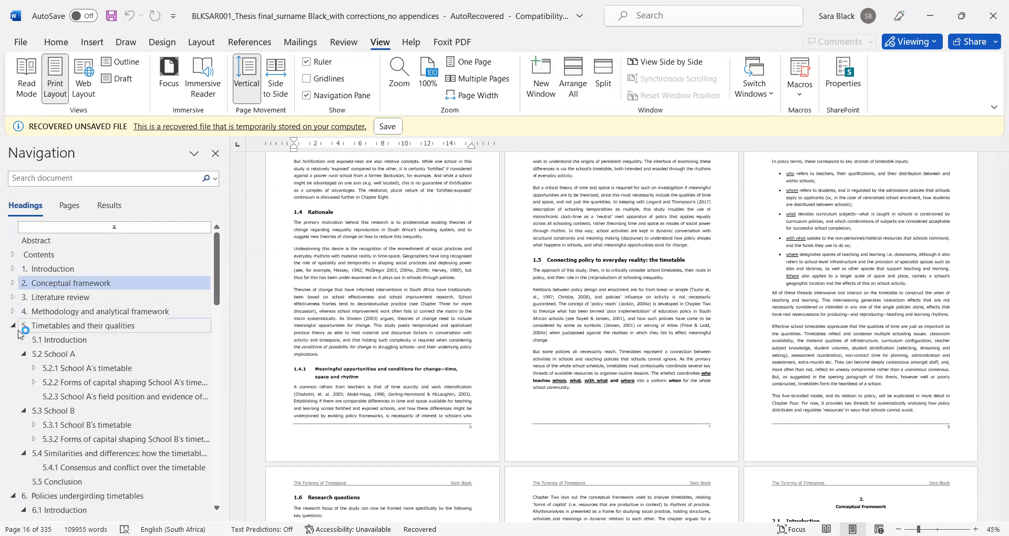
{"action": "left_click", "coordinate": [13, 326]}
{"action": "left_click", "coordinate": [13, 340]}
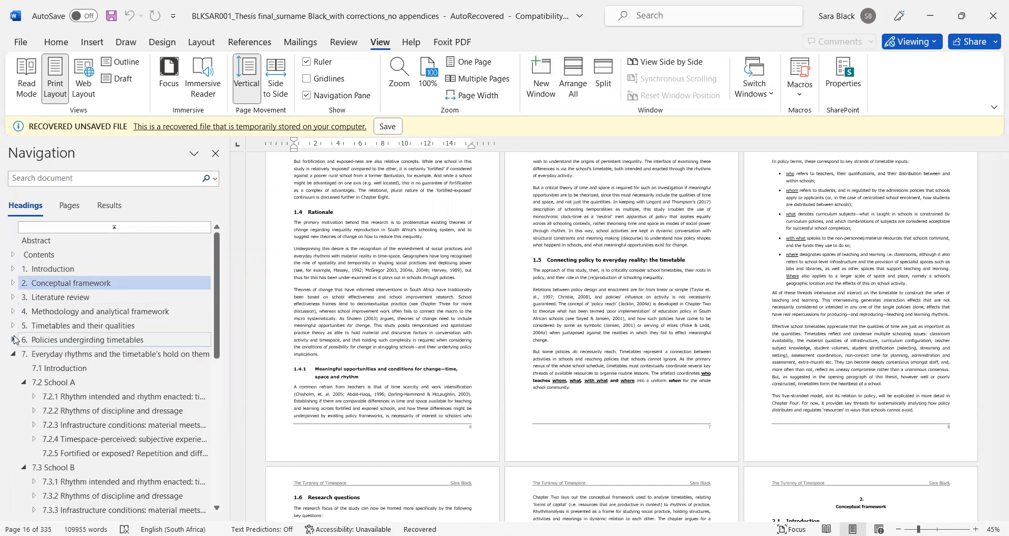
{"action": "left_click", "coordinate": [13, 355]}
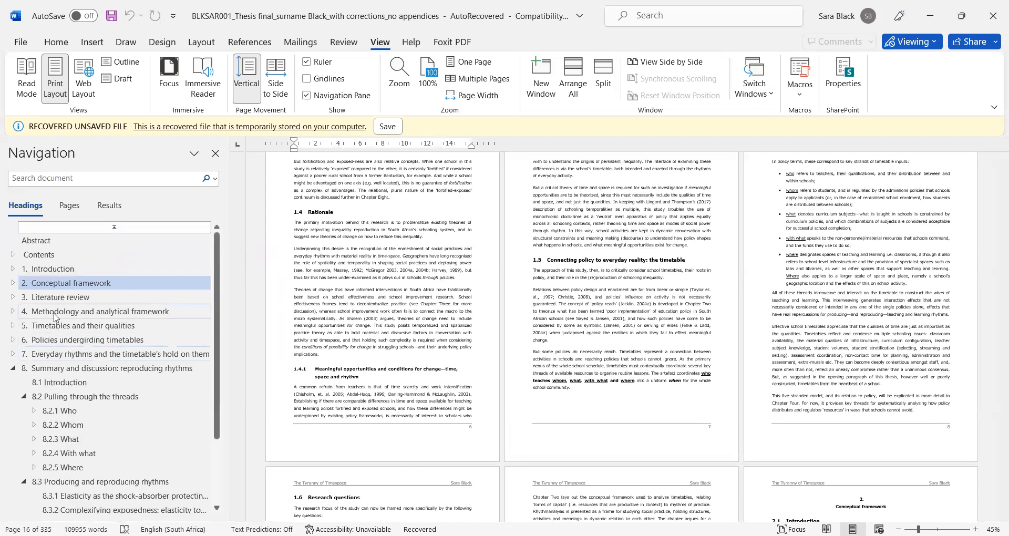
Step: Go to chapter 8, Summary and discussion, and examine the header and footer of the landscape page holding Table 8.1
{"action": "left_click", "coordinate": [50, 370]}
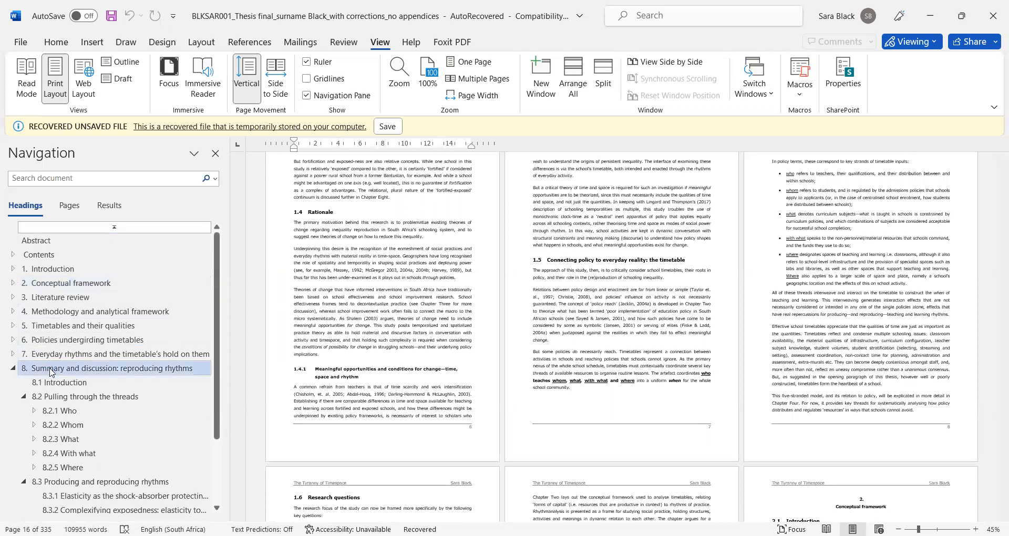
{"action": "scroll", "coordinate": [473, 376], "scroll_direction": "up", "scroll_amount": 3}
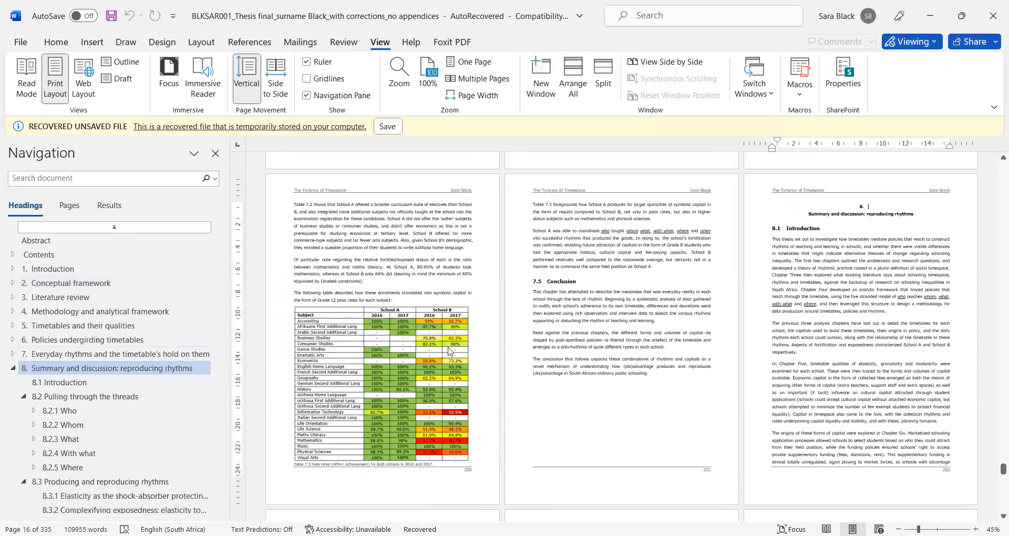
{"action": "scroll", "coordinate": [613, 307], "scroll_direction": "down", "scroll_amount": 1}
{"action": "scroll", "coordinate": [615, 307], "scroll_direction": "down", "scroll_amount": 5}
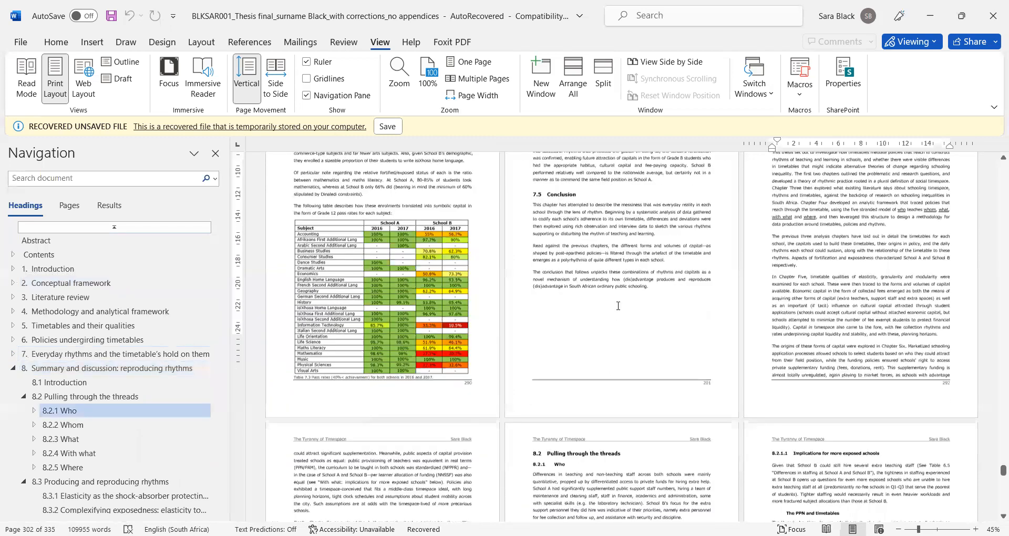
{"action": "scroll", "coordinate": [619, 305], "scroll_direction": "down", "scroll_amount": 20}
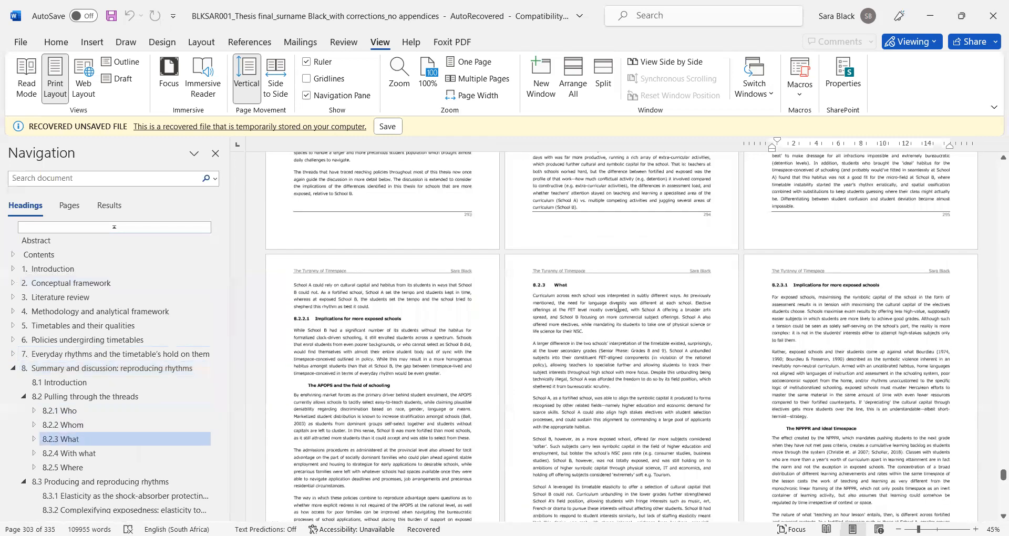
{"action": "scroll", "coordinate": [618, 308], "scroll_direction": "down", "scroll_amount": 20}
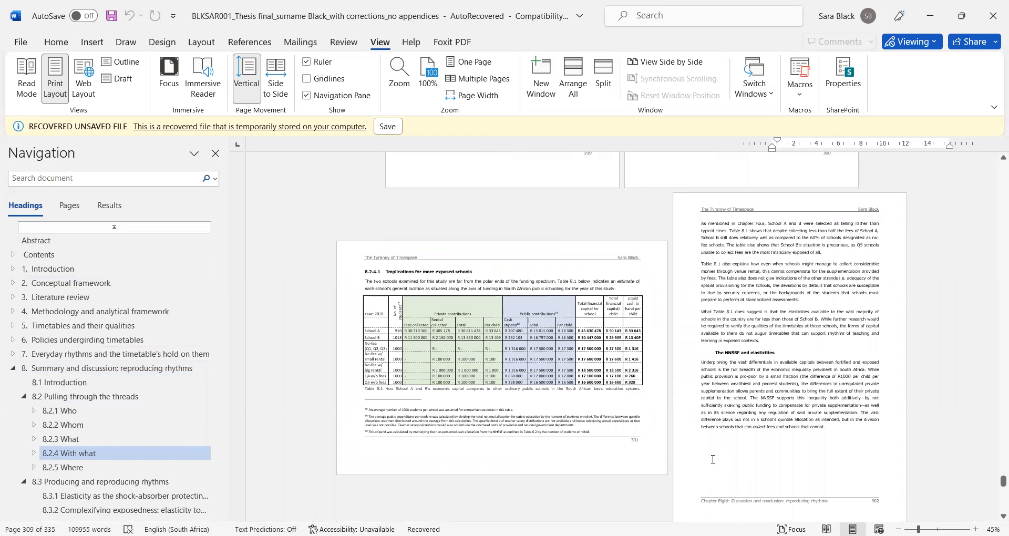
{"action": "scroll", "coordinate": [713, 459], "scroll_direction": "up", "scroll_amount": 1, "text": "ctrl"}
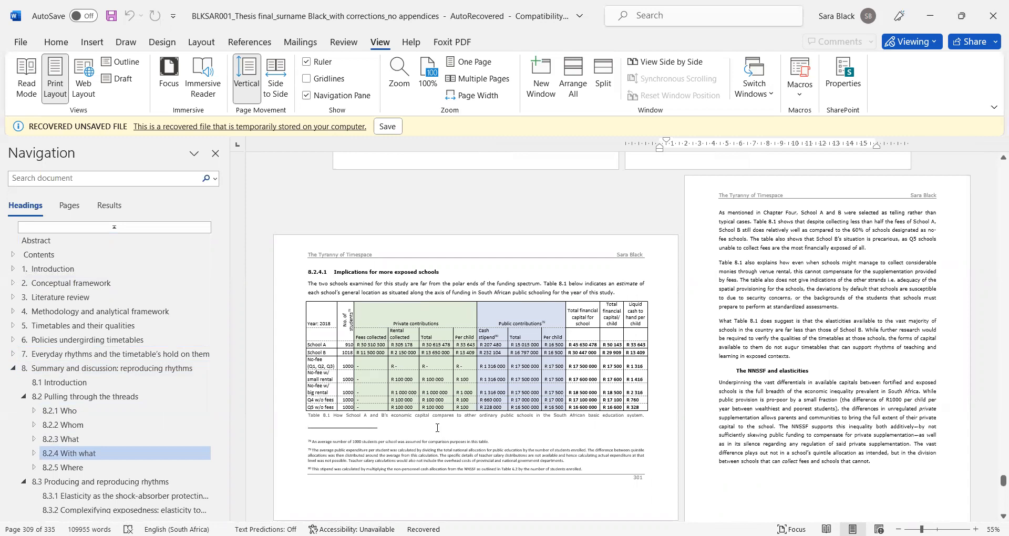
Step: Compare the header and footer of the landscape Table 8.1 page with those of the portrait page that follows it
{"action": "scroll", "coordinate": [403, 392], "scroll_direction": "down", "scroll_amount": 4}
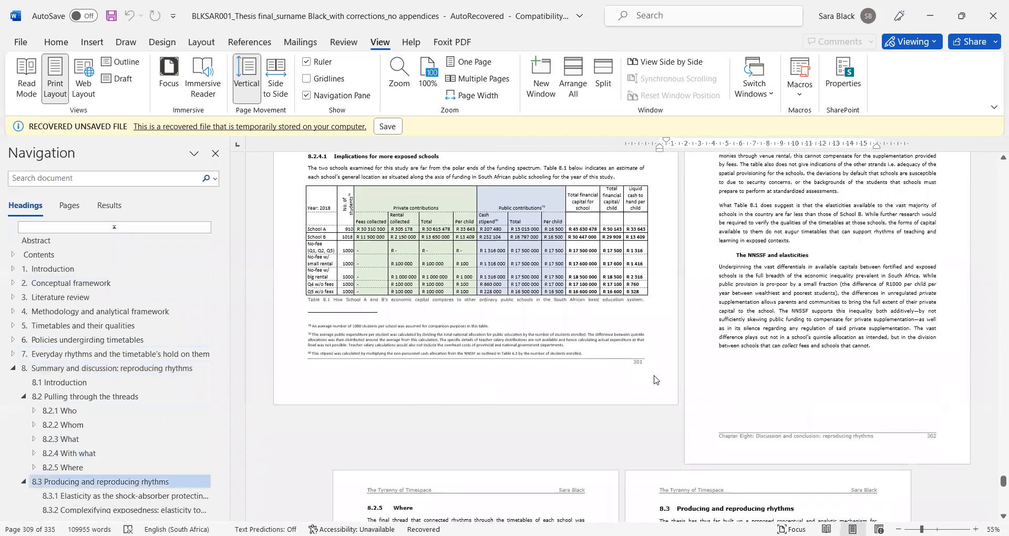
{"action": "scroll", "coordinate": [352, 309], "scroll_direction": "up", "scroll_amount": 4}
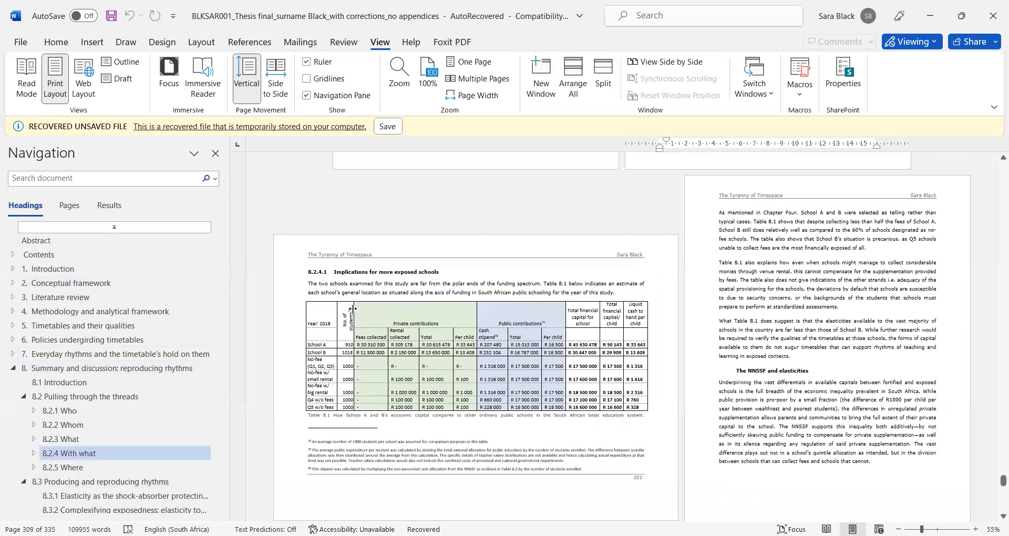
{"action": "scroll", "coordinate": [531, 310], "scroll_direction": "down", "scroll_amount": 4}
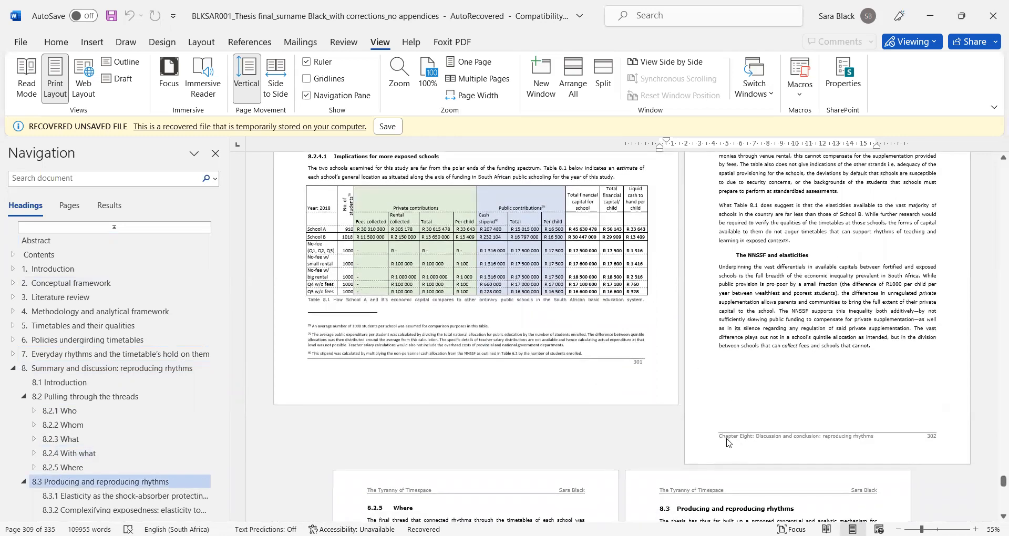
Step: Examine the headers, chapter-title footers and page numbers on the portrait pages after Table 8.1, through section 8.2.5, Where
{"action": "scroll", "coordinate": [824, 457], "scroll_direction": "down", "scroll_amount": 2, "text": "ctrl"}
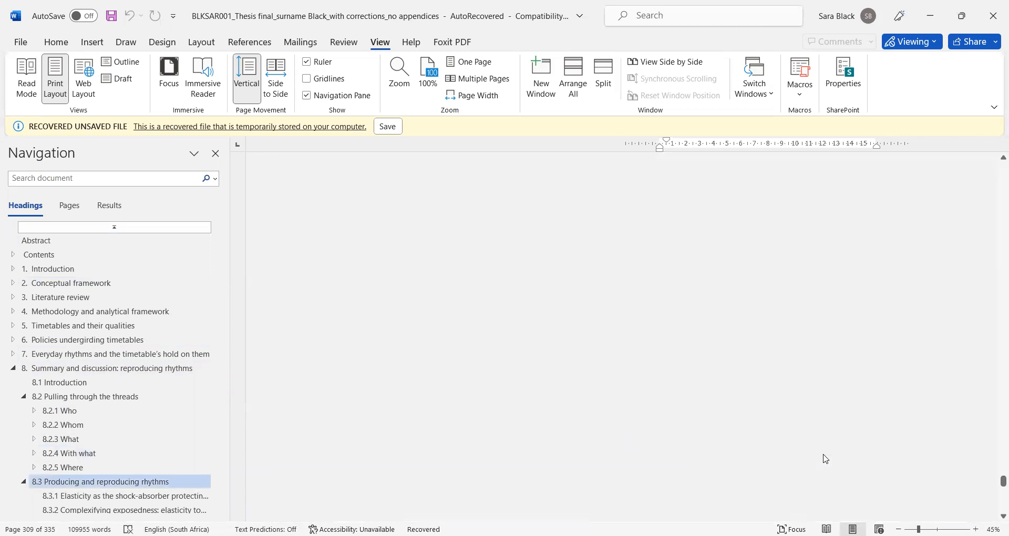
{"action": "scroll", "coordinate": [824, 457], "scroll_direction": "up", "scroll_amount": 3, "text": "ctrl"}
{"action": "scroll", "coordinate": [665, 345], "scroll_direction": "down", "scroll_amount": 4}
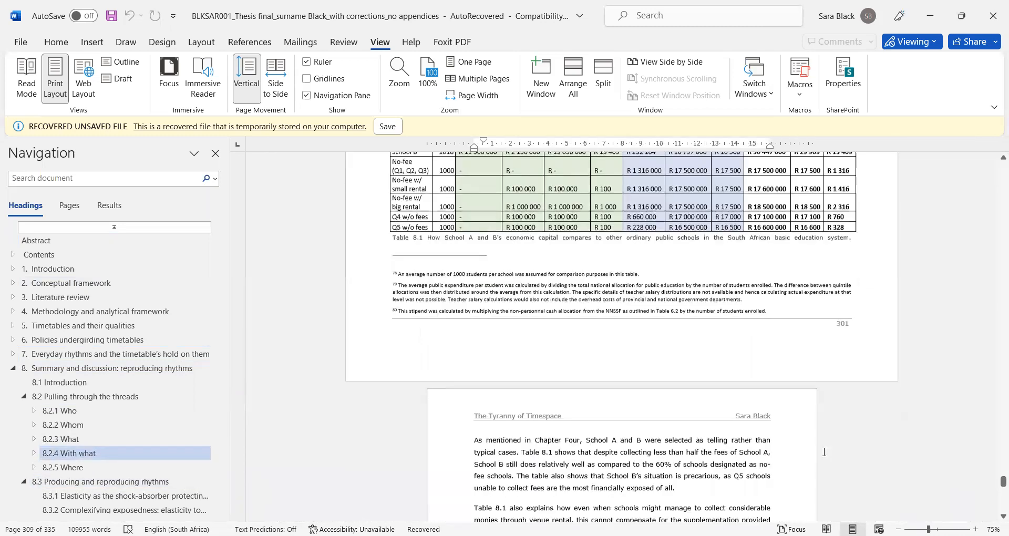
{"action": "scroll", "coordinate": [489, 232], "scroll_direction": "down", "scroll_amount": 8}
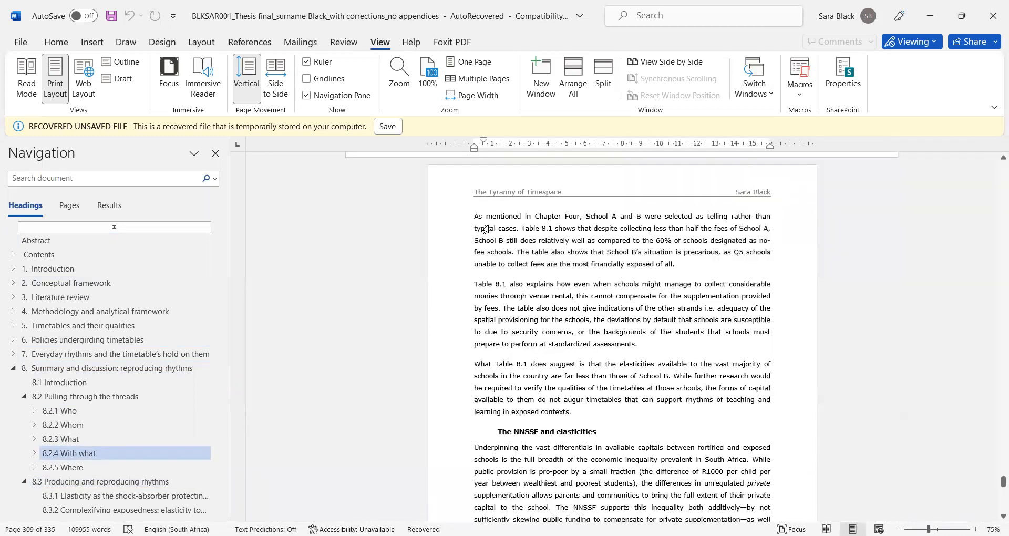
{"action": "scroll", "coordinate": [489, 232], "scroll_direction": "down", "scroll_amount": 3}
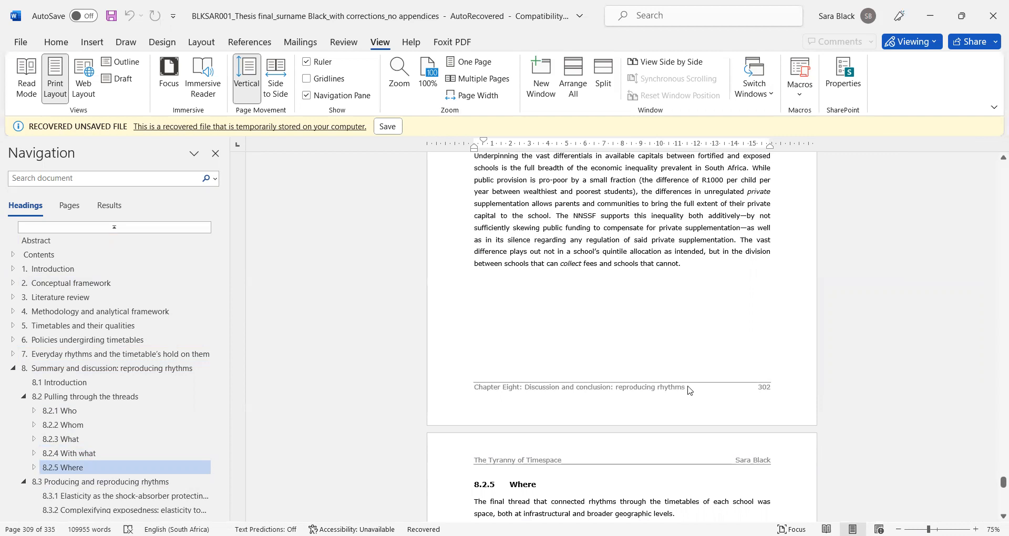
{"action": "scroll", "coordinate": [184, 354], "scroll_direction": "down", "scroll_amount": 2}
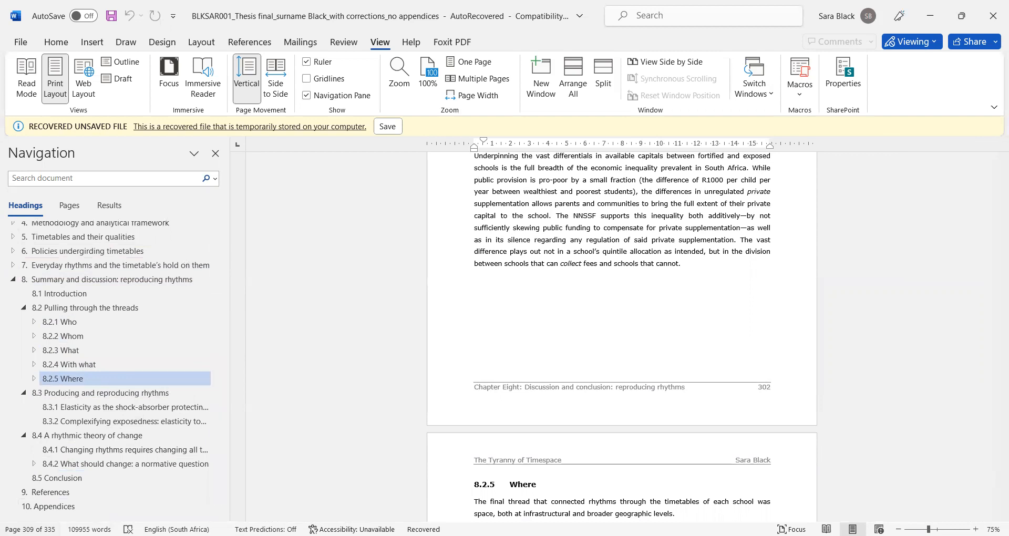
{"action": "scroll", "coordinate": [540, 402], "scroll_direction": "down", "scroll_amount": 5}
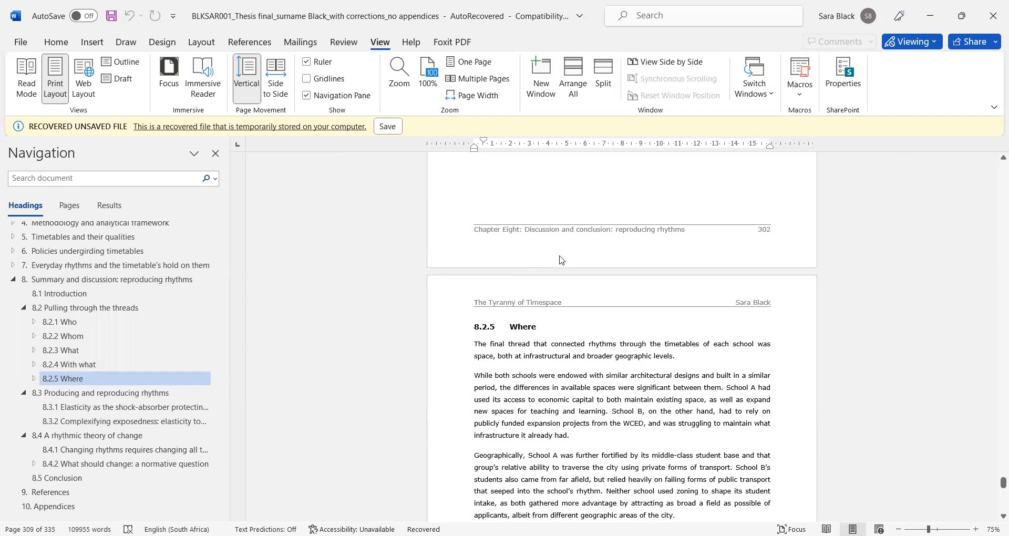
{"action": "scroll", "coordinate": [565, 249], "scroll_direction": "down", "scroll_amount": 9}
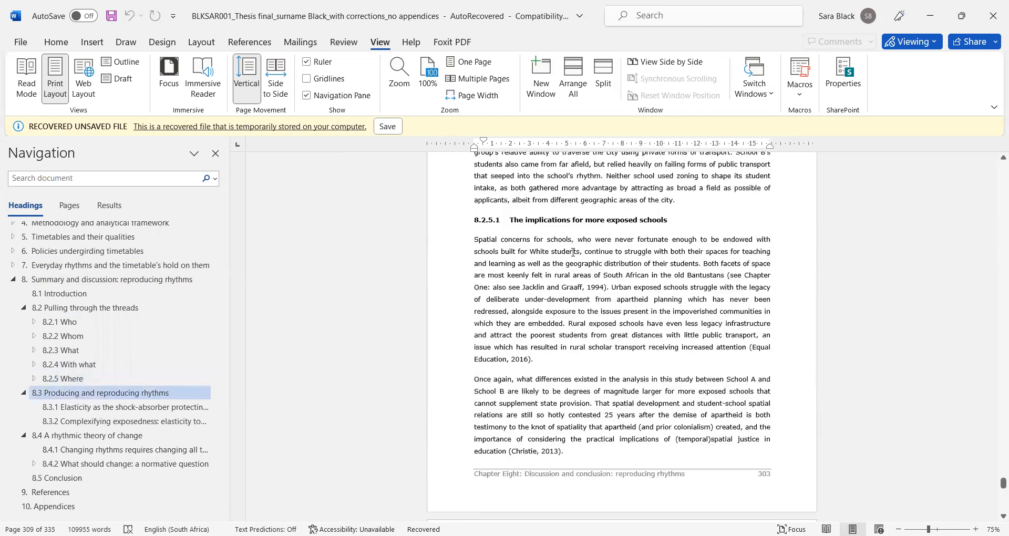